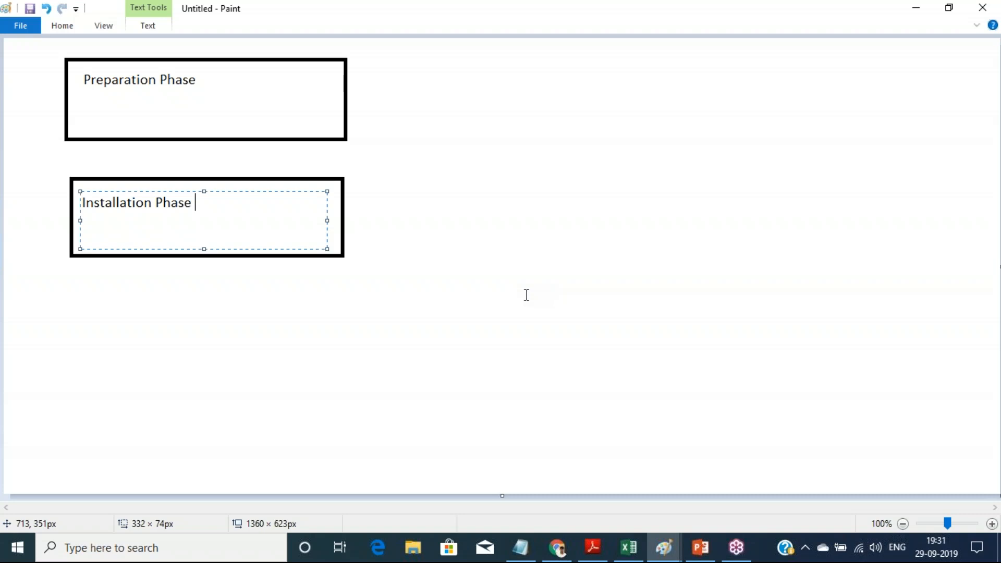
- Draw a third rectangle below the Installation Phase box
left_click(378, 365)
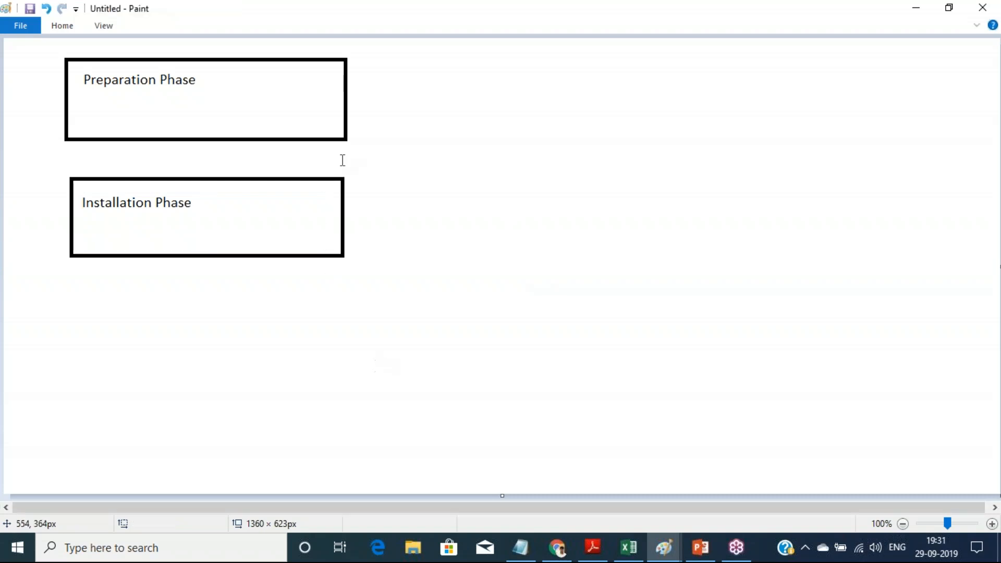
left_click(61, 25)
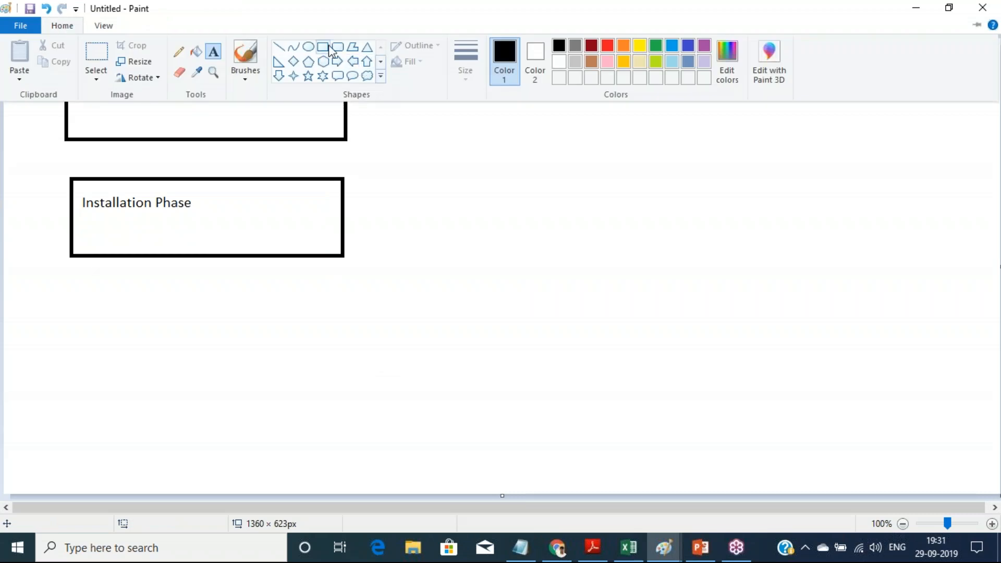
left_click(328, 47)
left_click_drag(73, 287, 343, 370)
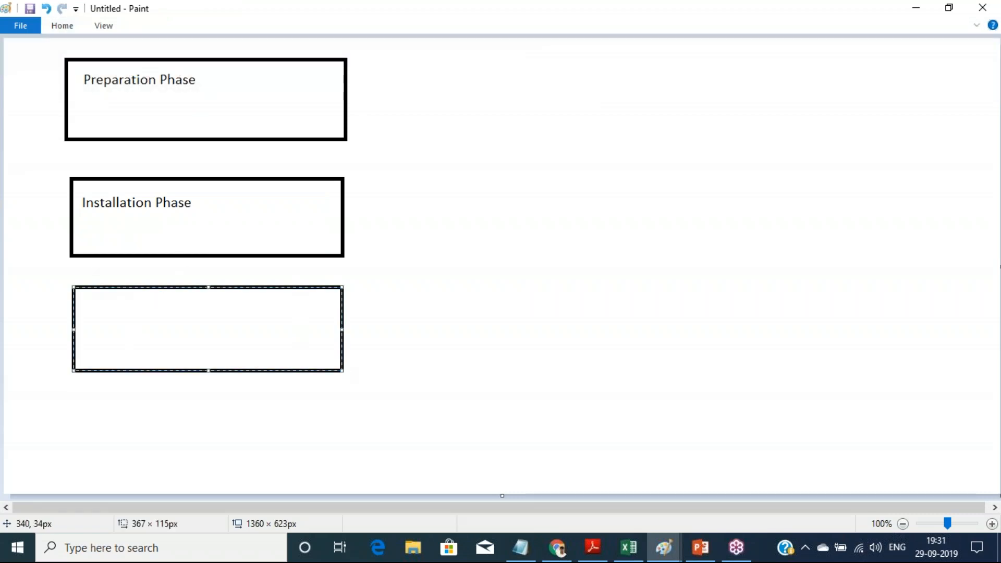
- Add the label 'Customizing' inside the third box, fixing the typo
left_click(62, 25)
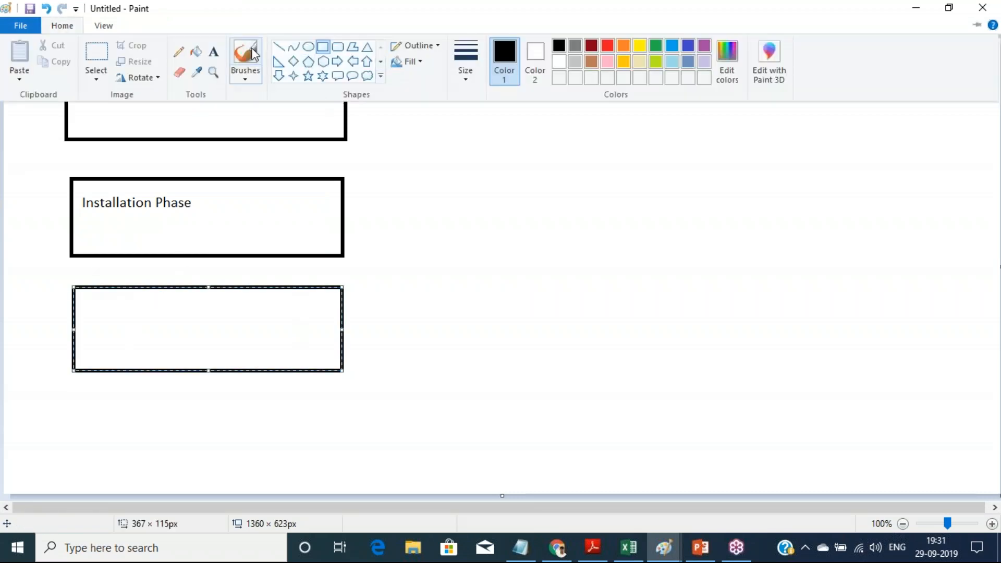
left_click(214, 52)
left_click_drag(88, 298, 324, 364)
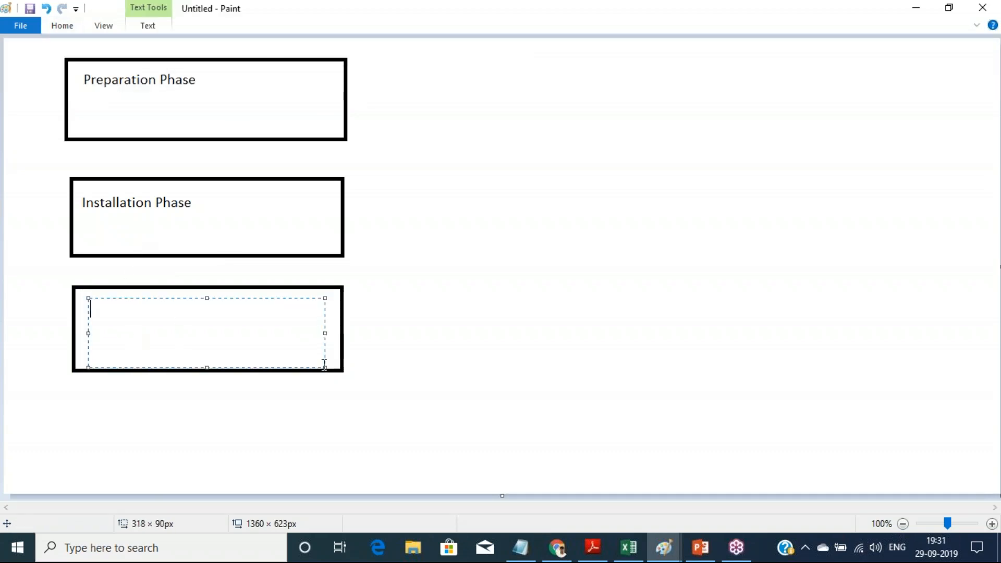
type("Customizing")
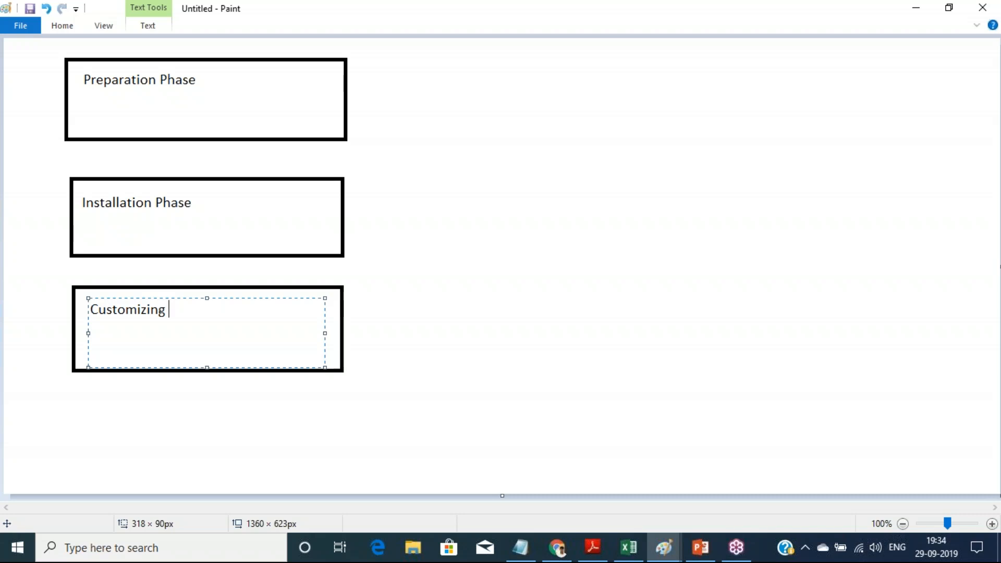
- Start a Remote Desktop (MSTSC) session to the remote server and reach its desktop
key("super+r")
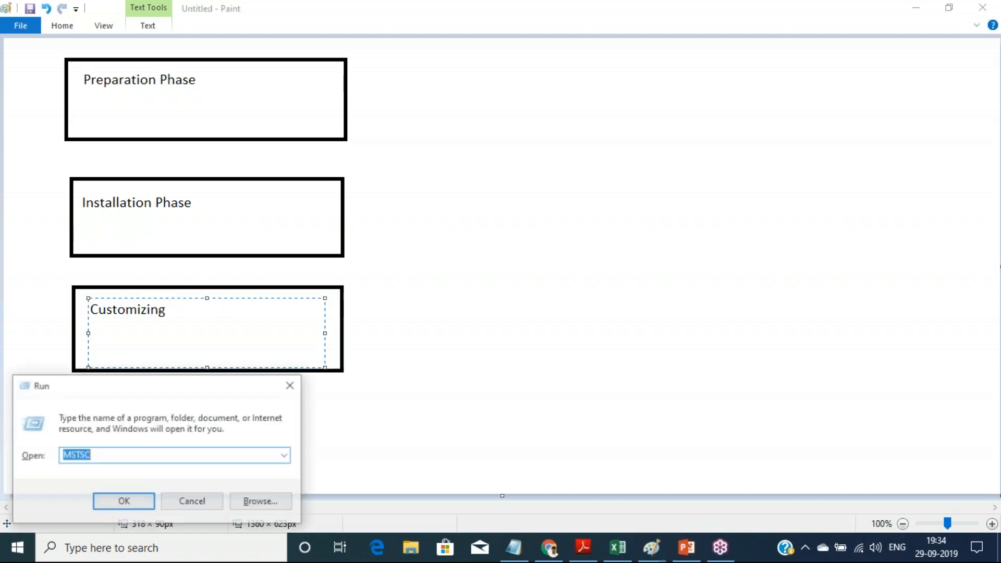
key("Return")
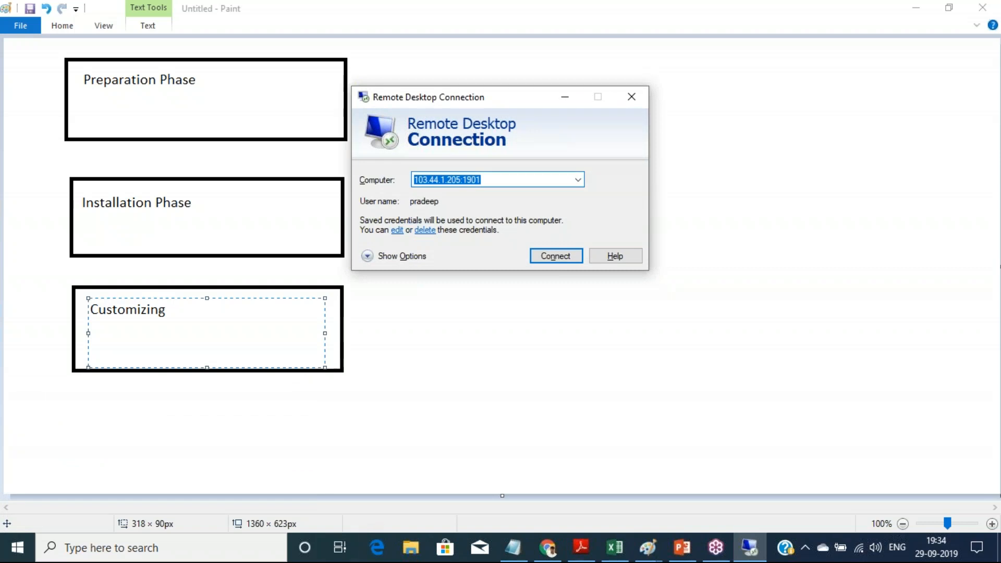
left_click(561, 259)
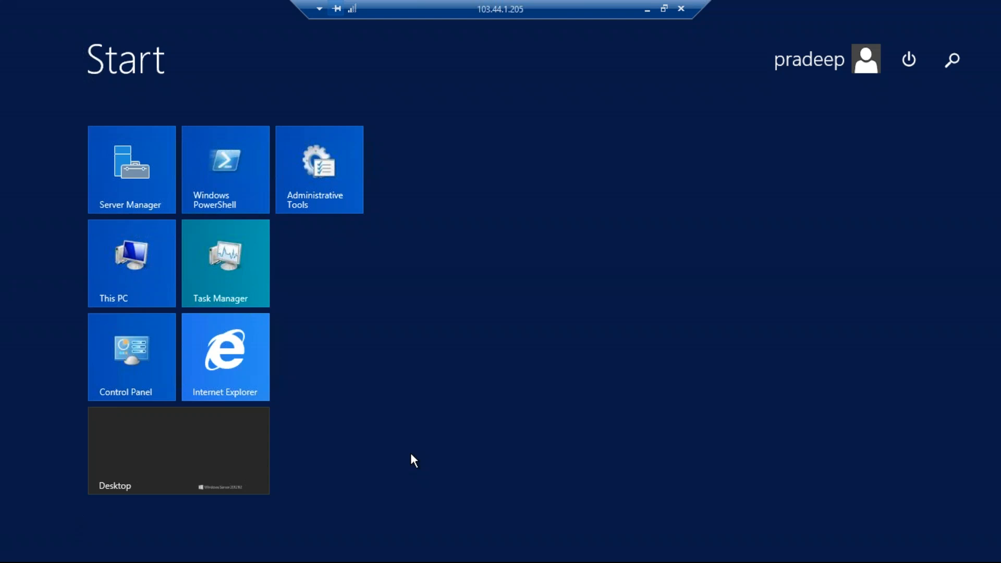
left_click(177, 461)
- Launch SAP Logon and select the s4hana 1809 connection
left_click(36, 329)
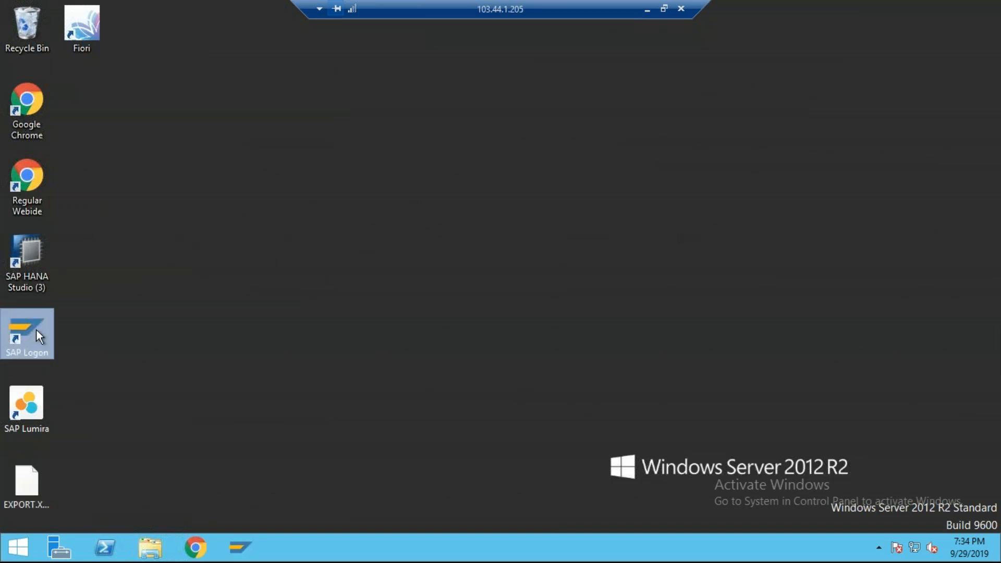
double_click(36, 329)
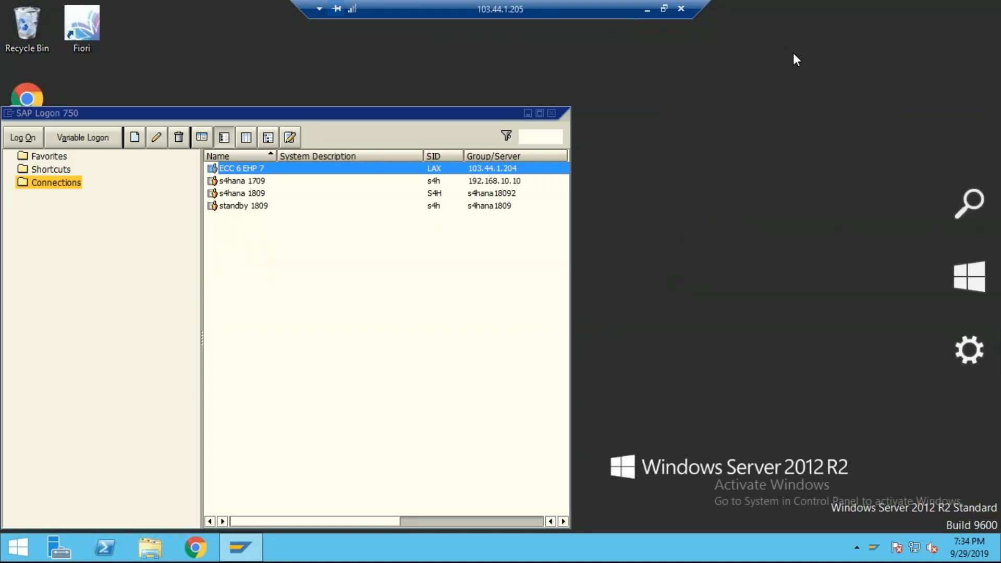
left_click(242, 194)
- Log on to s4hana 1809 with the user name and password
key("Return")
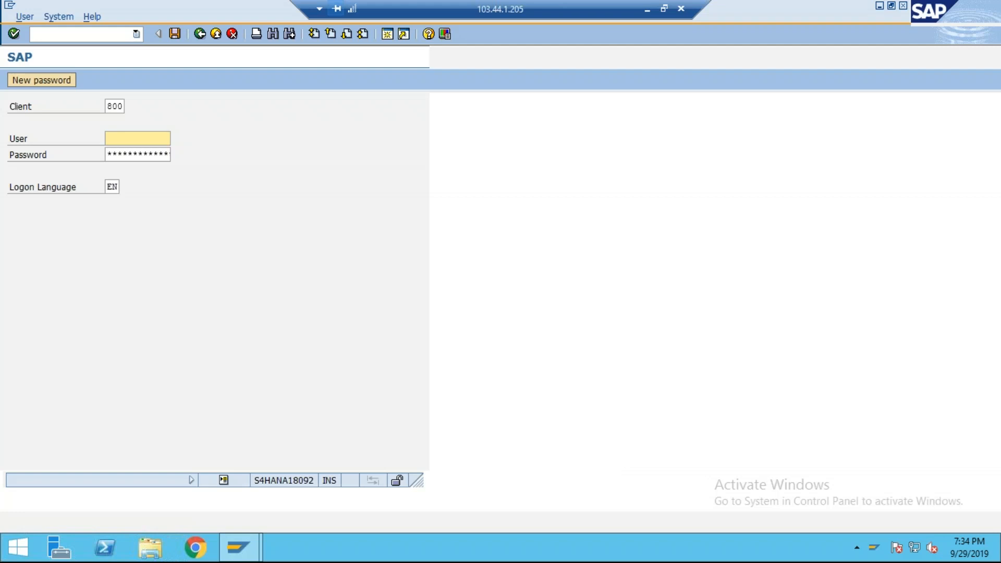
type("PRADEEP")
key("Tab")
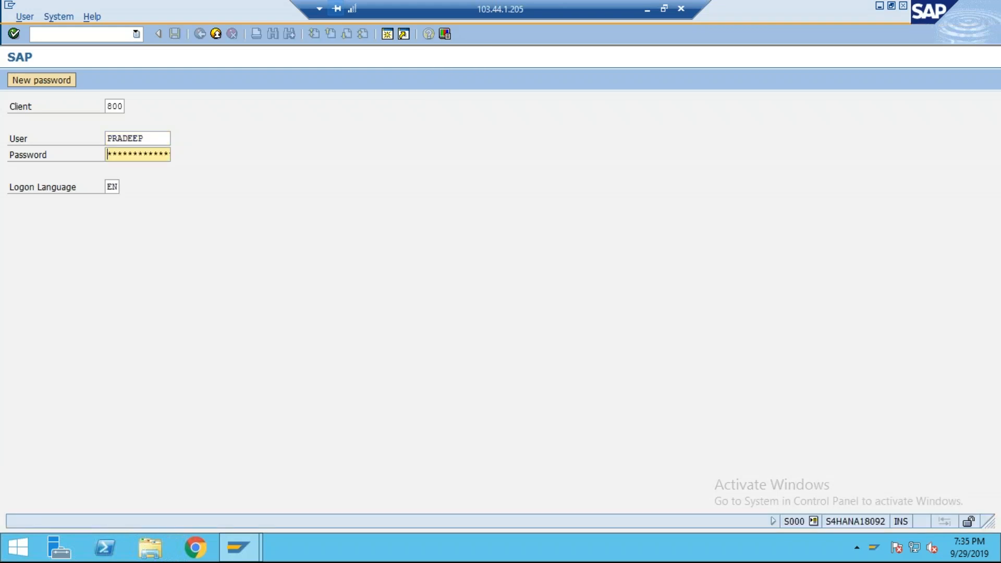
type("********")
key("Return")
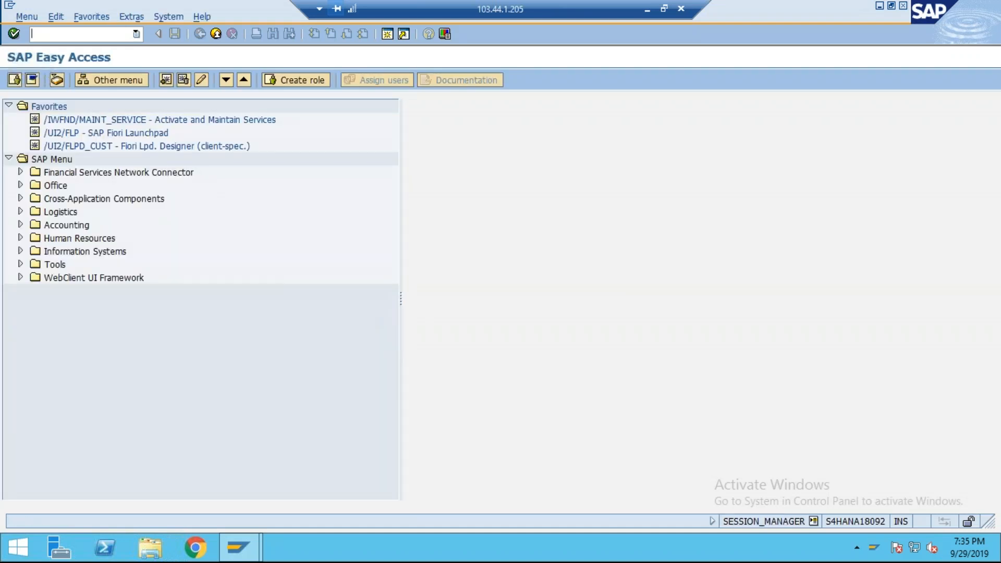
- Run EC01, switch to structure navigation, and open the tree for company code TY03
type("ec01")
key("Return")
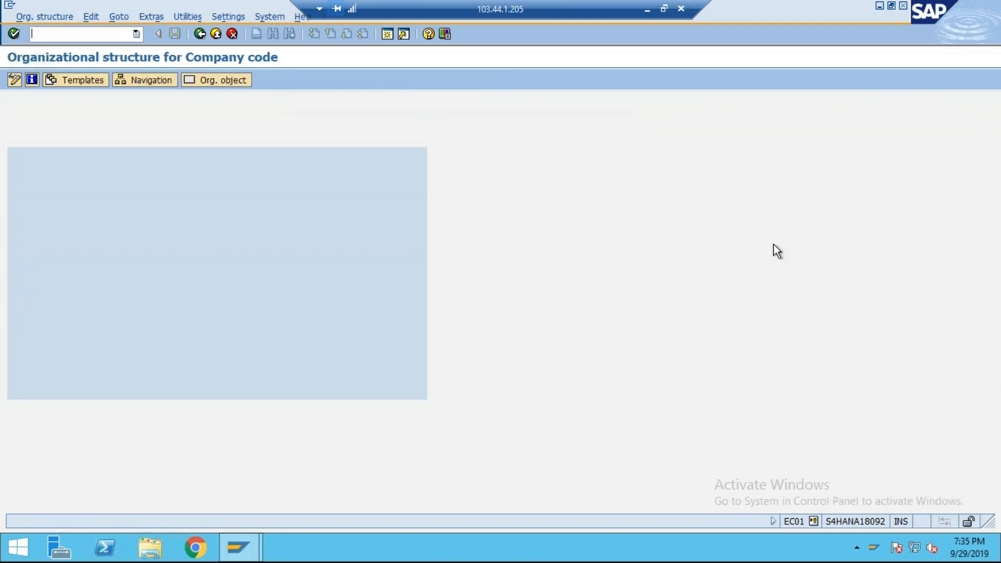
left_click(155, 79)
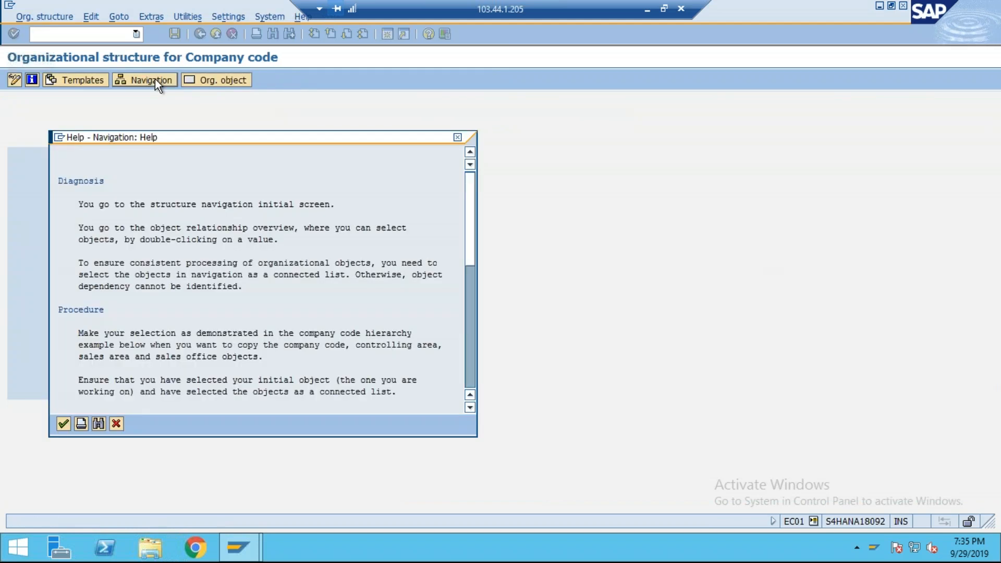
key("Return")
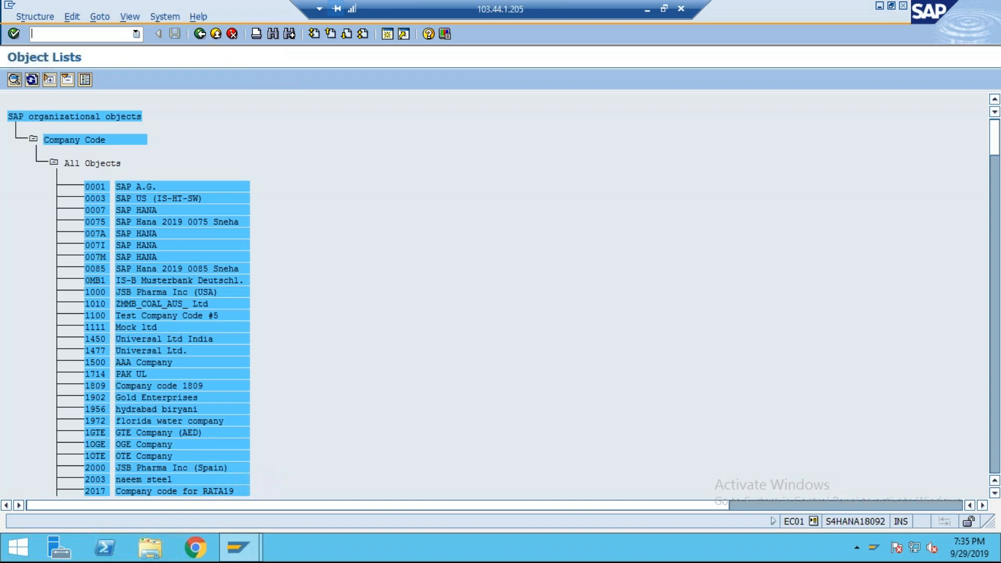
key("ctrl+f")
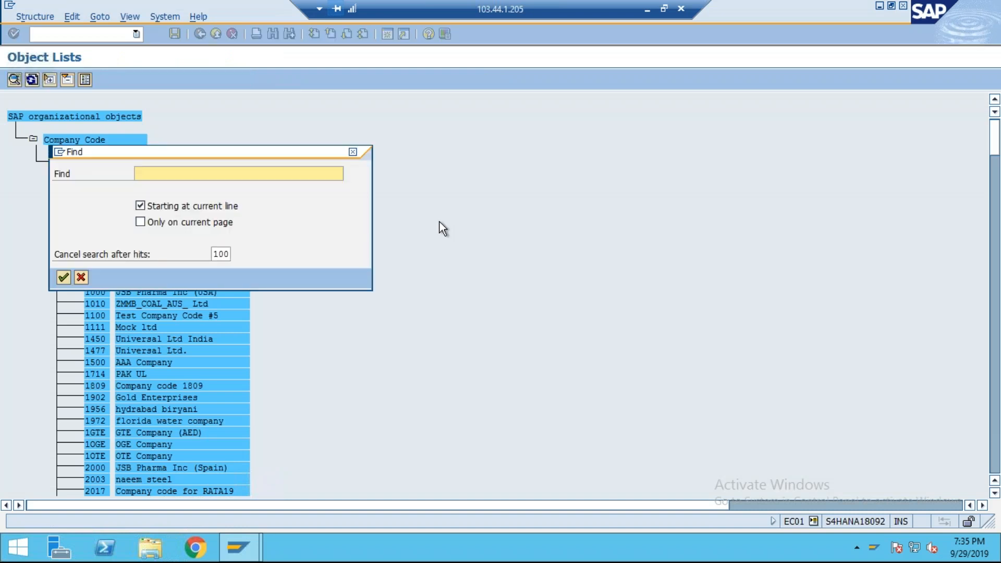
type("ty03")
key("Return")
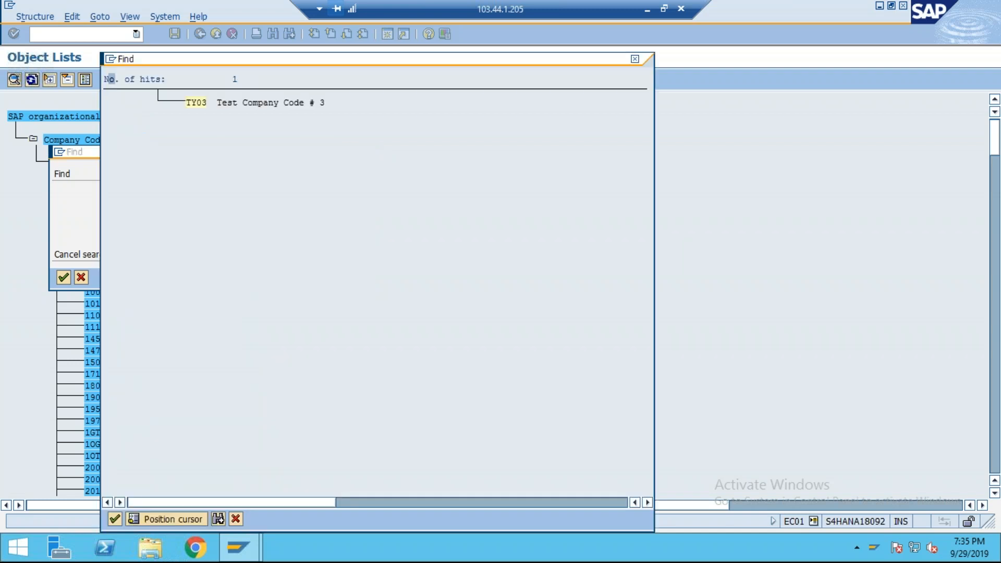
left_click(196, 102)
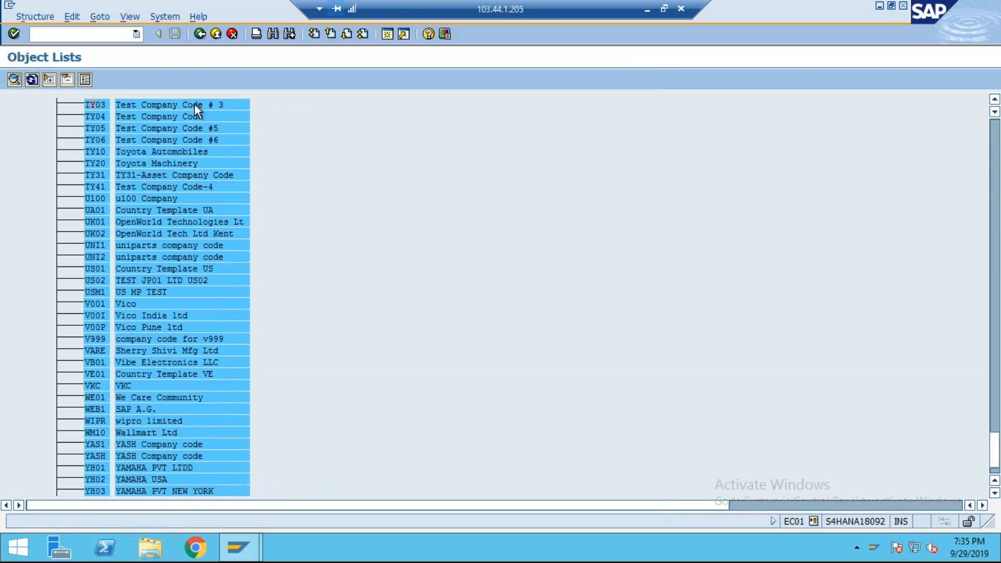
double_click(101, 103)
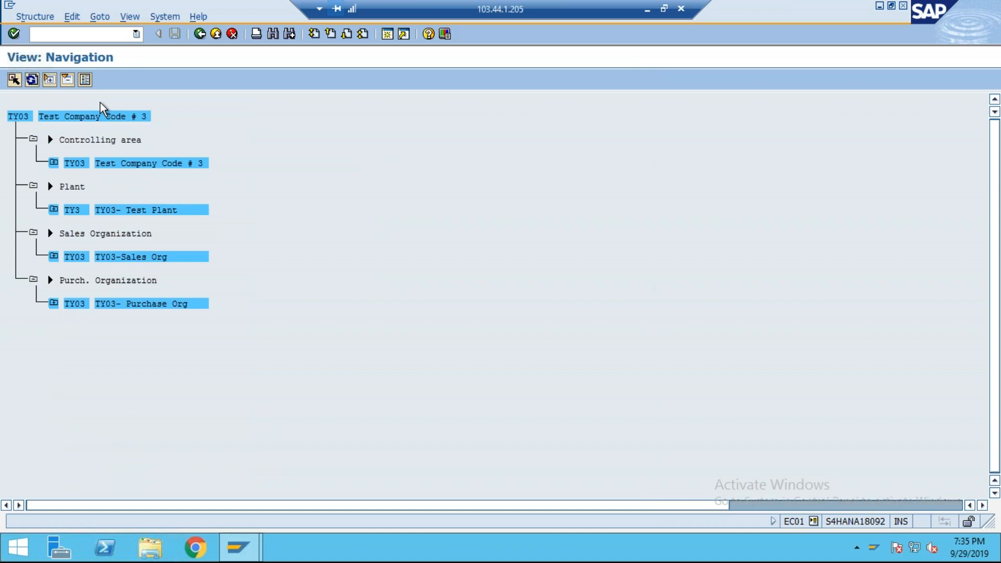
- Inspect the controlling area TY03 and plant TY3 nodes in the tree
left_click(54, 163)
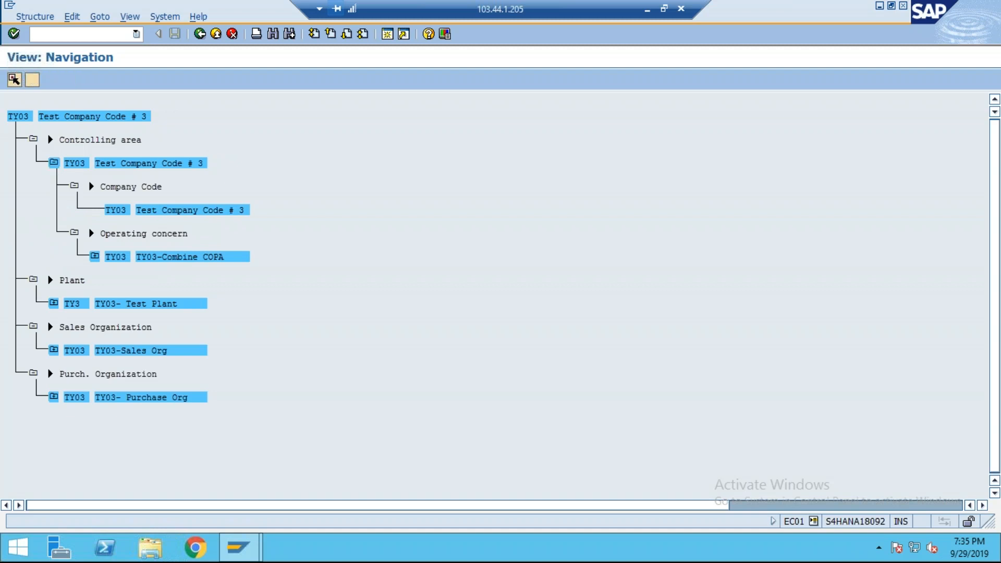
left_click(54, 162)
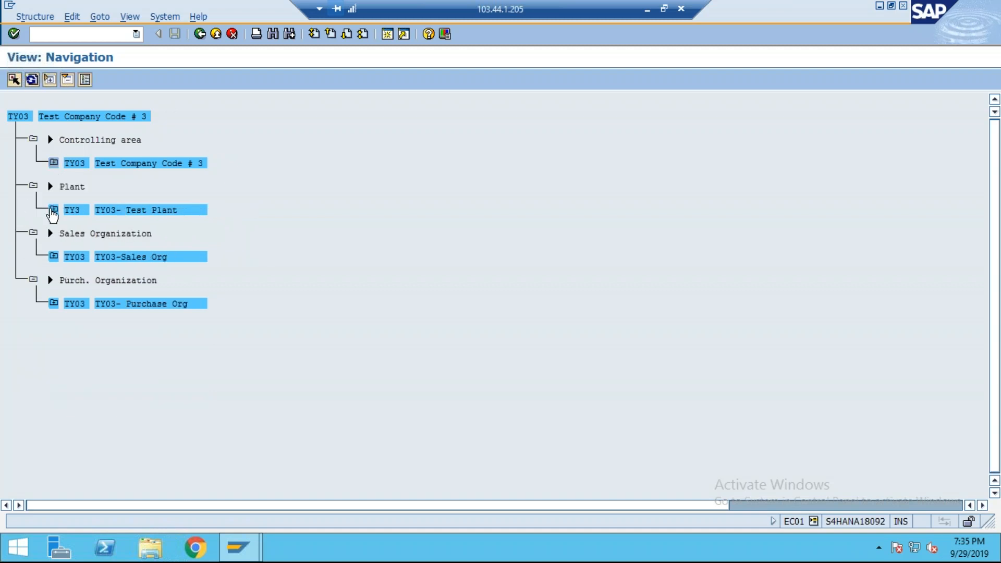
left_click(53, 209)
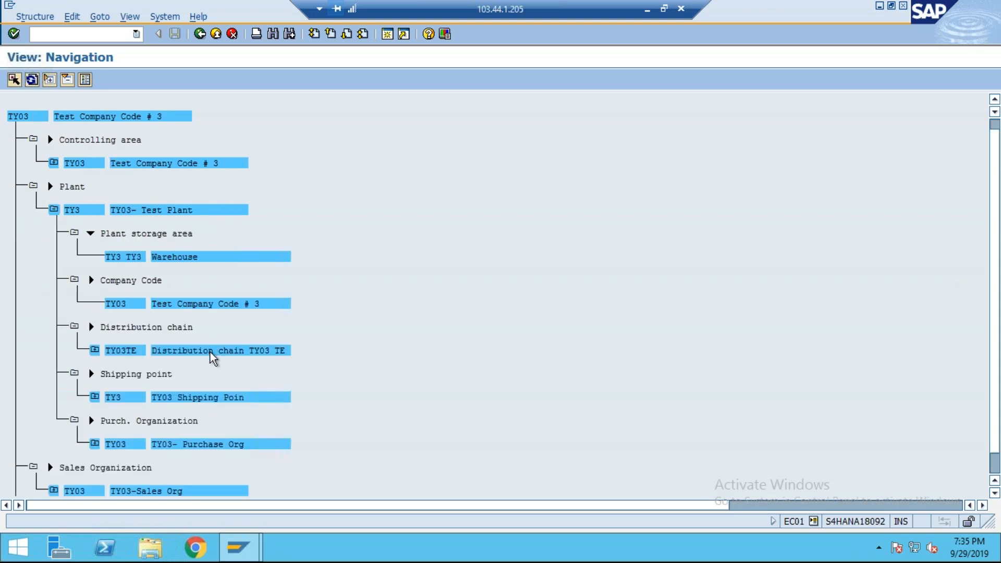
scroll(200, 357, "down", 1)
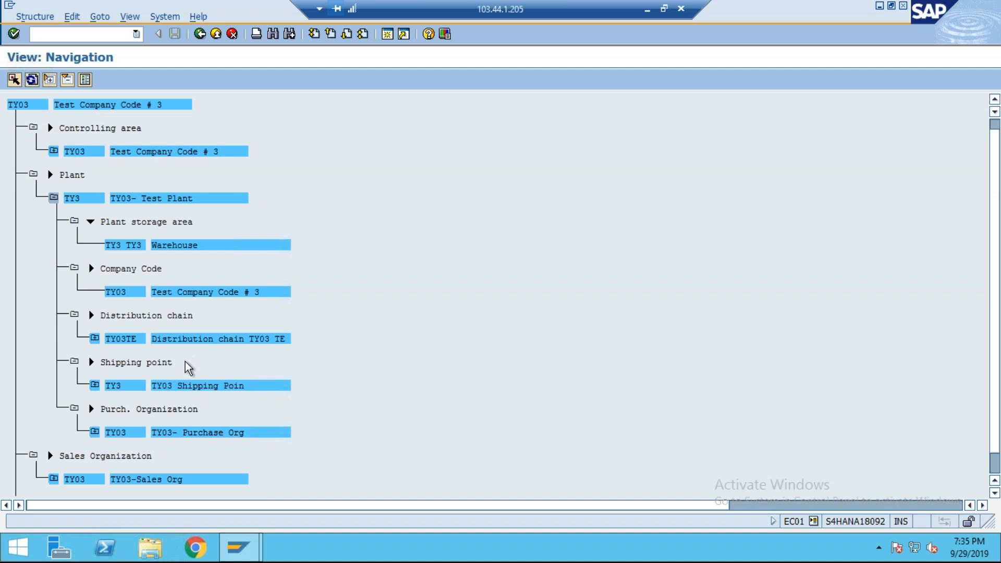
scroll(96, 415, "down", 1)
scroll(58, 458, "down", 1)
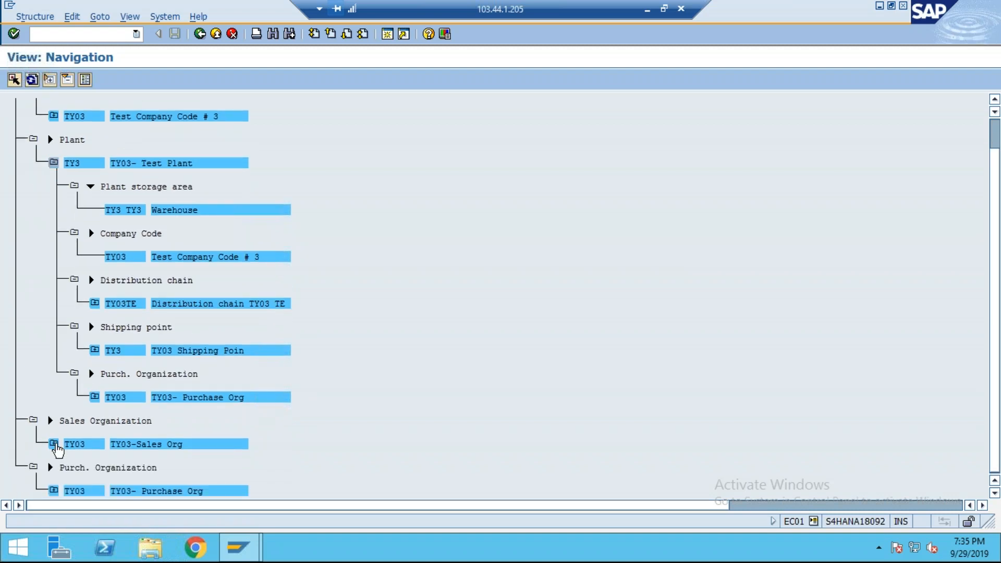
- Expand sales organization TY03, then open a new SAP Easy Access session
left_click(54, 444)
scroll(143, 443, "down", 2)
scroll(146, 412, "down", 3)
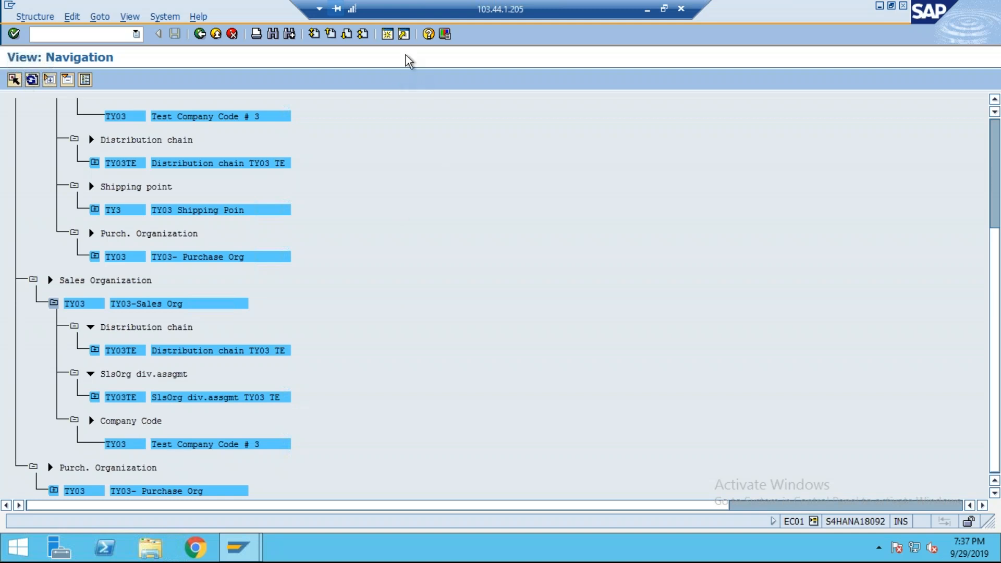
left_click(387, 36)
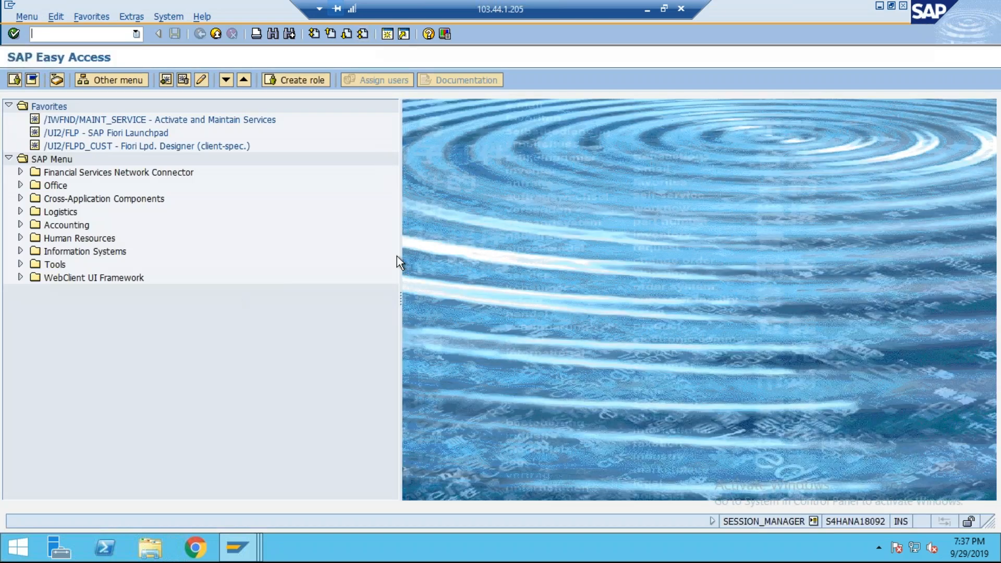
- Run transaction FBL3N after correcting the mistyped codes FB and FBLE
type("FB")
key("BackSpace")
key("BackSpace")
type("FBLE")
key("BackSpace")
key("BackSpace")
key("BackSpace")
key("BackSpace")
type("FBL3N")
key("Return")
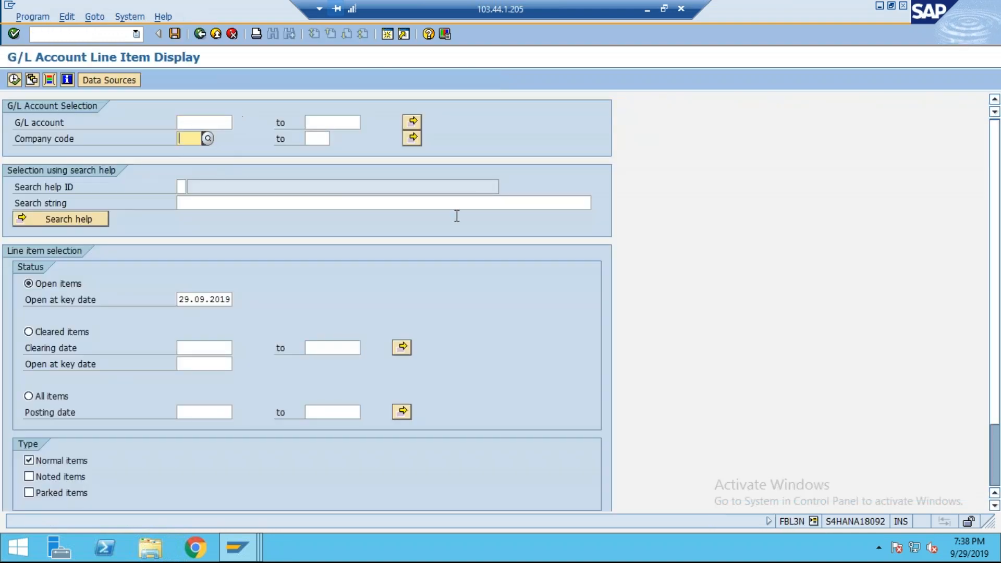
- Set company code TY03 and search G/L accounts in chart of accounts TY03
type("TY03")
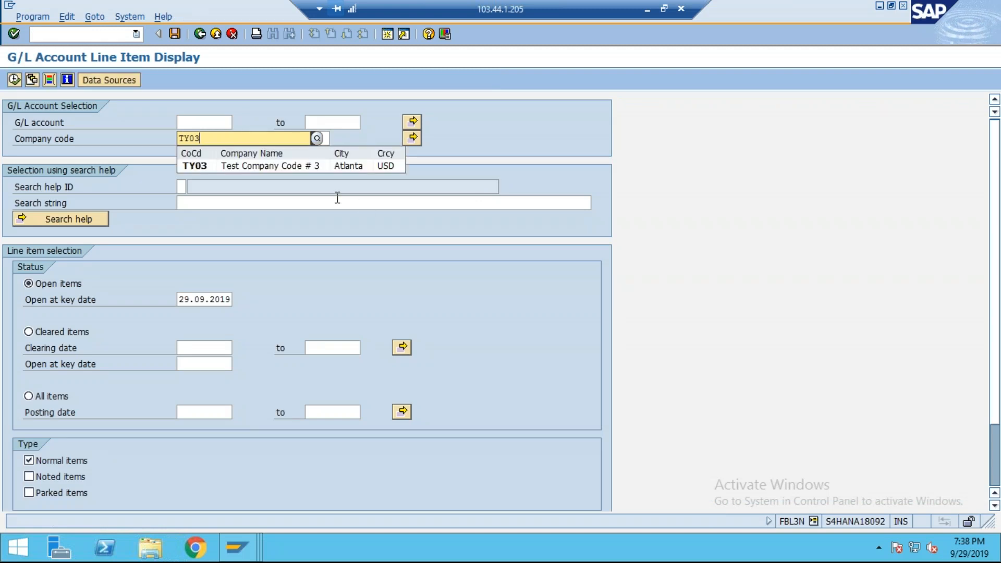
left_click(270, 166)
left_click(229, 122)
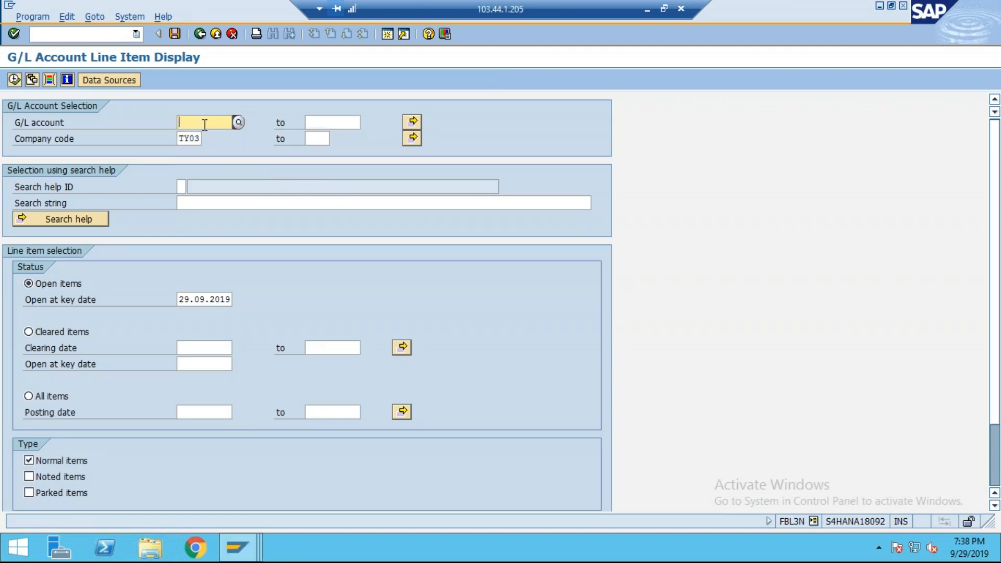
left_click(237, 122)
key("Tab")
type("TY03")
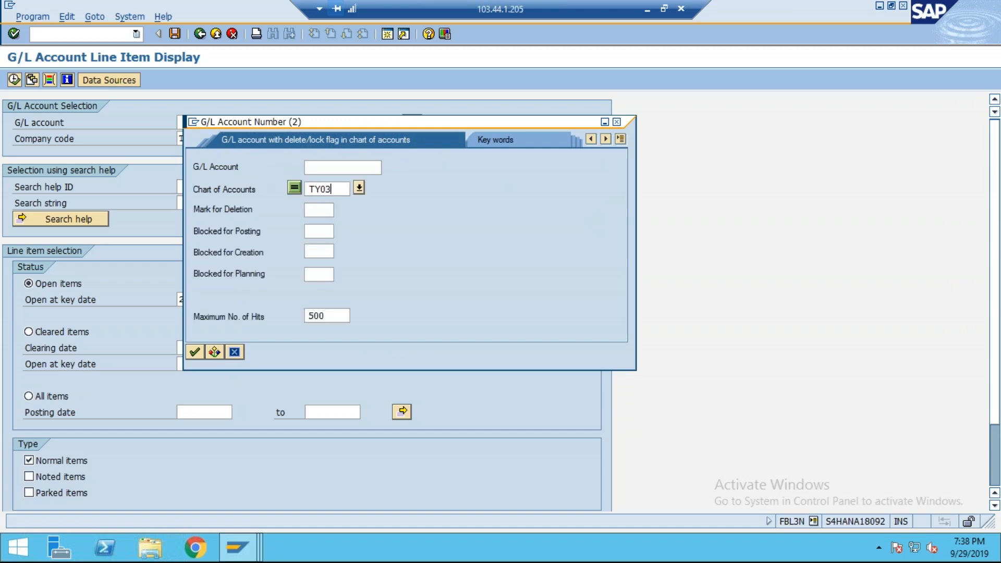
key("Return")
- Pick account 2005 FG Stock, select All items, and execute the report
key("ctrl+f")
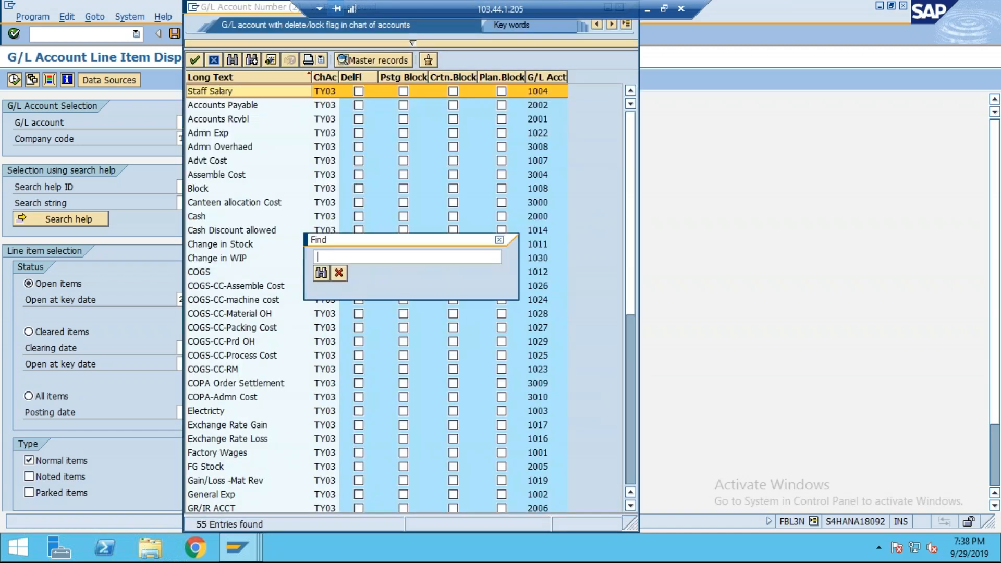
type("*FG STOCK")
key("Return")
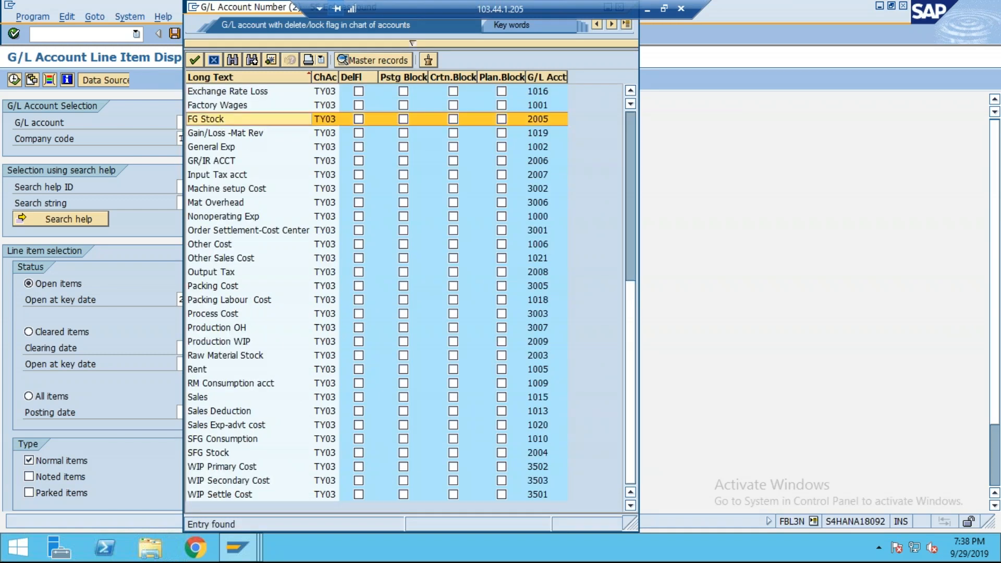
double_click(261, 115)
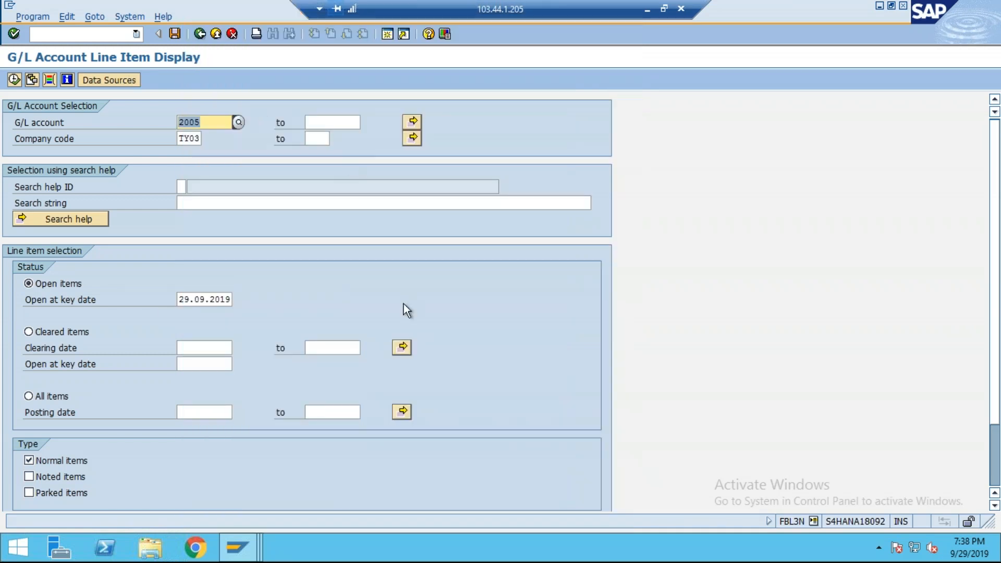
left_click(28, 395)
left_click(11, 80)
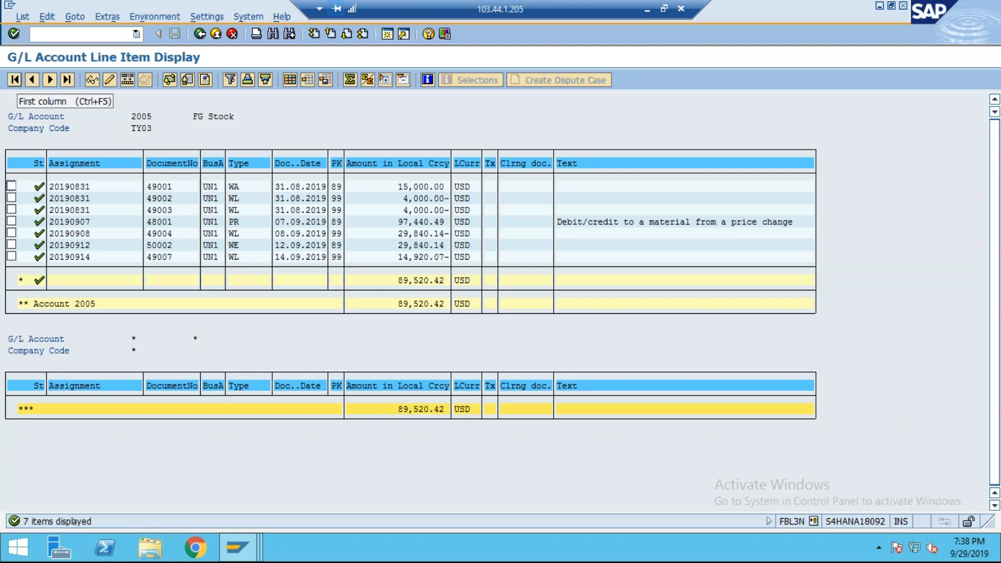
- Open line item 49001 and check its original material document, then return to the detail
double_click(424, 185)
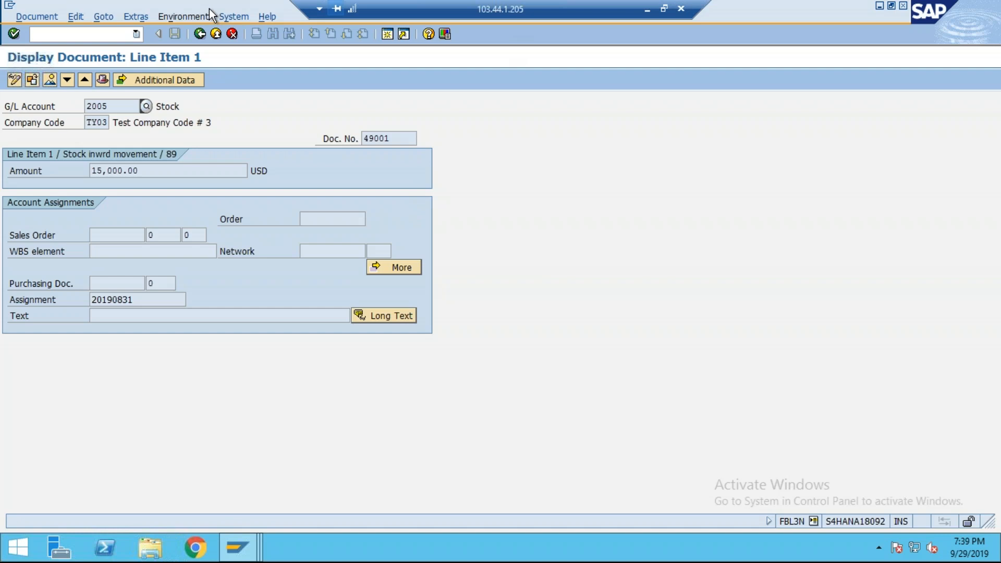
left_click(184, 17)
mouse_move(288, 99)
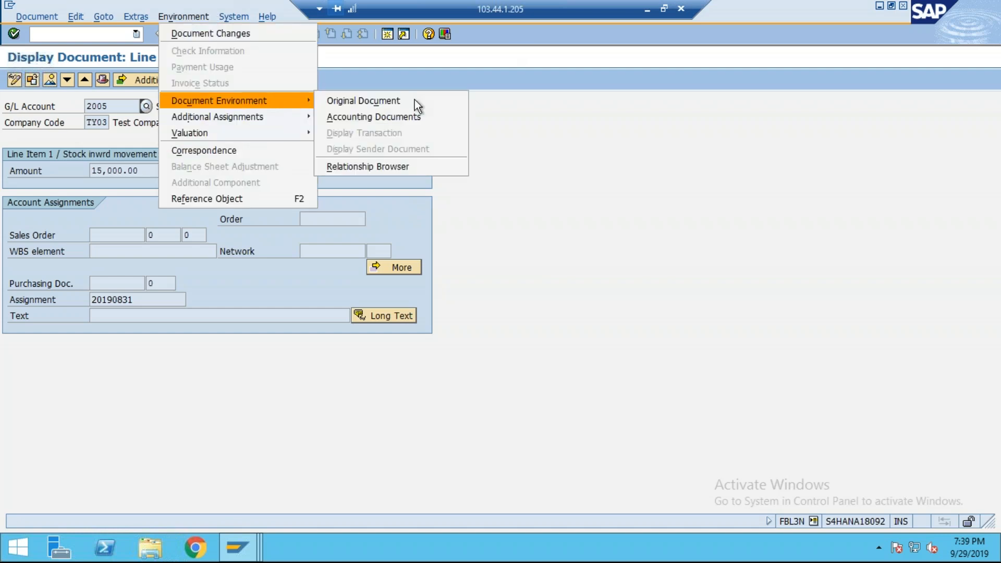
left_click(417, 101)
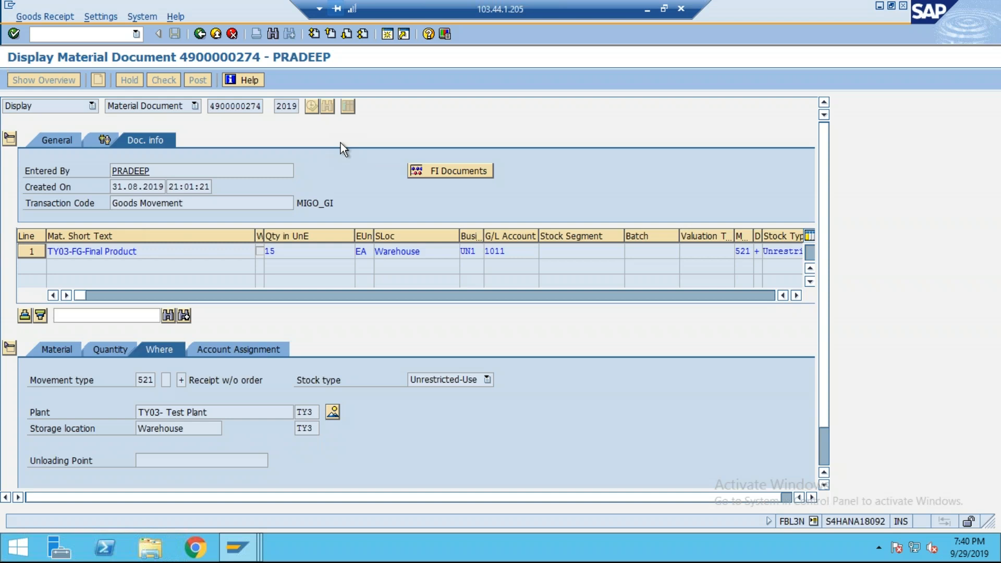
left_click(201, 34)
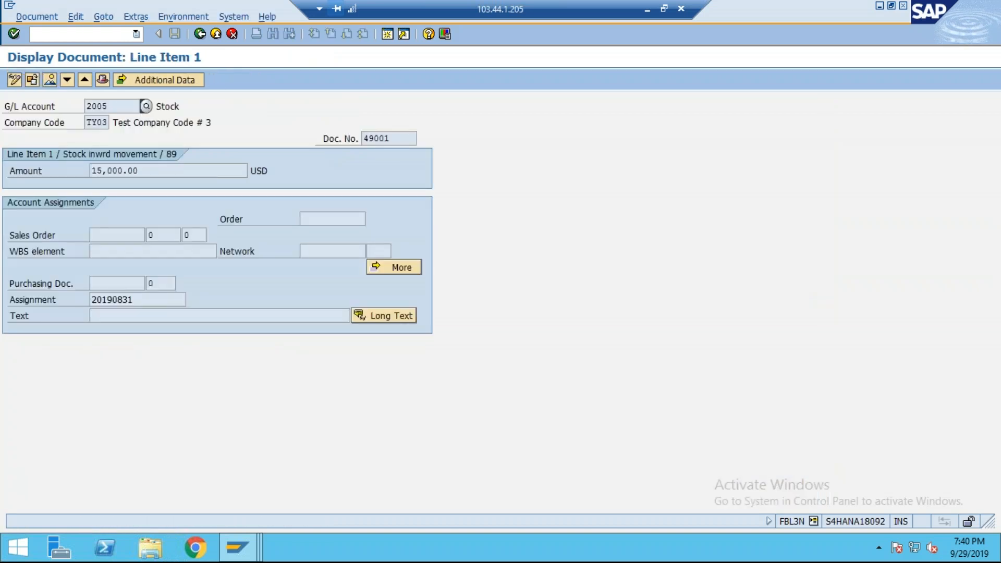
- List the related accounting documents and open accounting document 49001
left_click(187, 17)
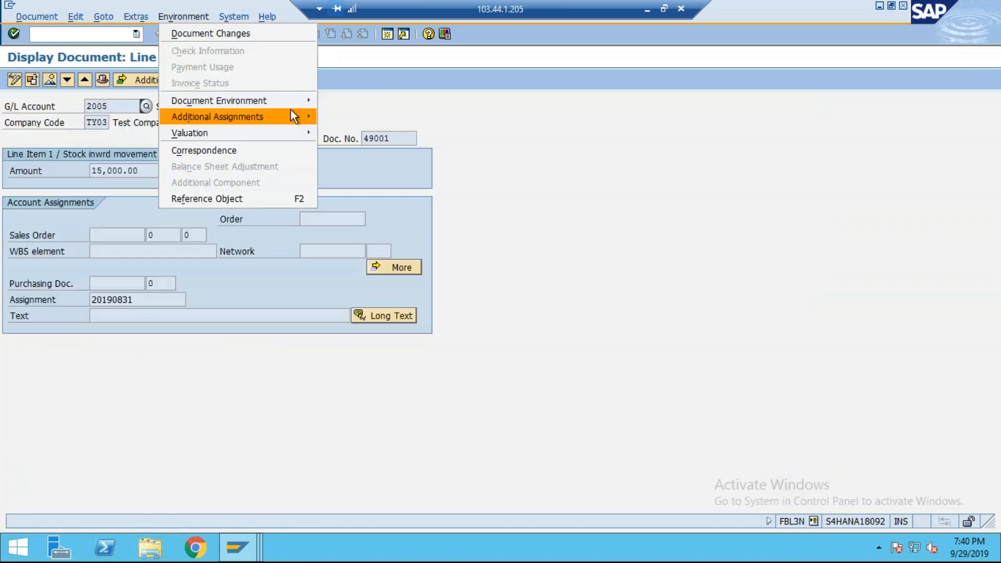
mouse_move(296, 102)
left_click(394, 114)
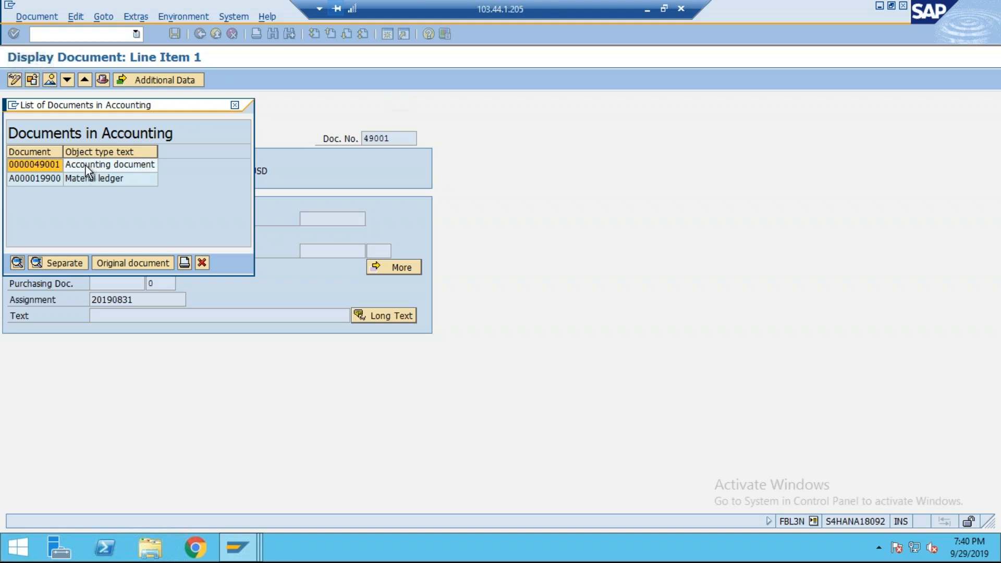
left_click(33, 179)
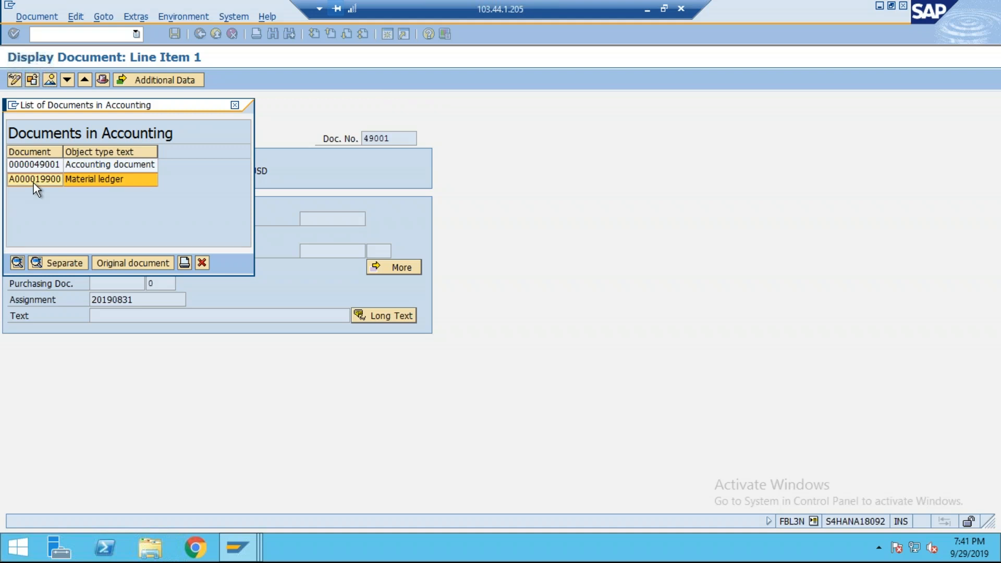
left_click(120, 170)
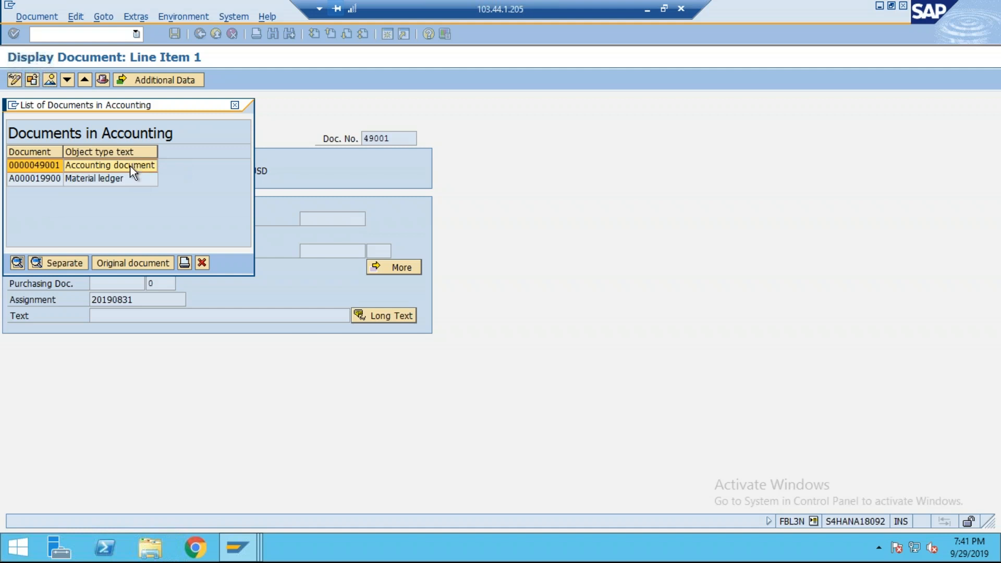
double_click(130, 165)
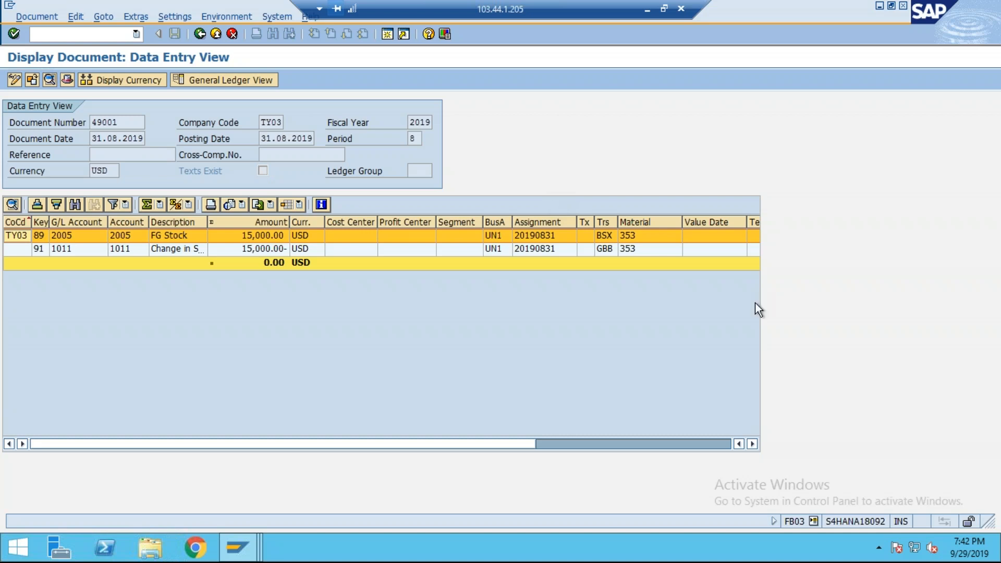
left_click(229, 17)
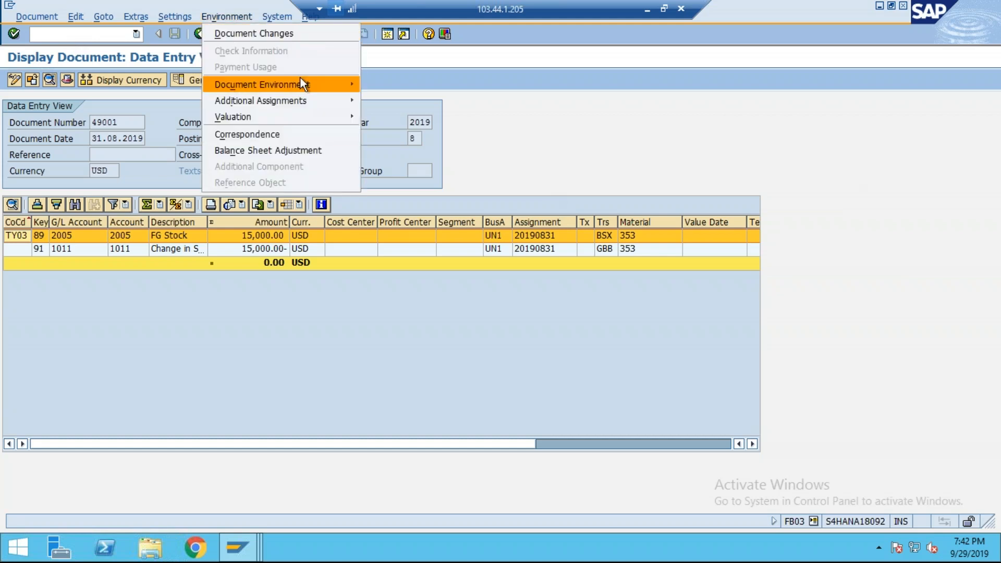
mouse_move(354, 85)
left_click(423, 86)
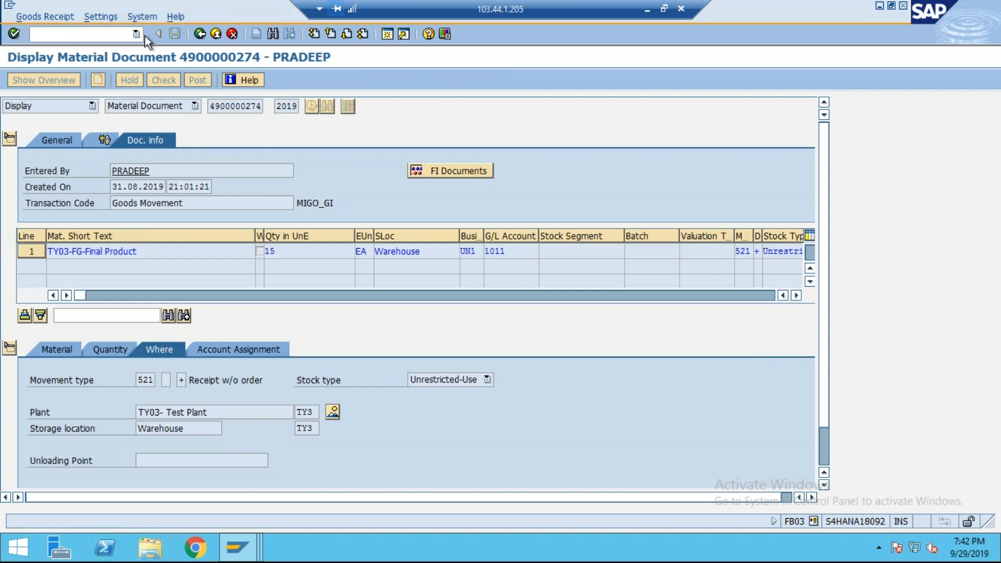
left_click(198, 34)
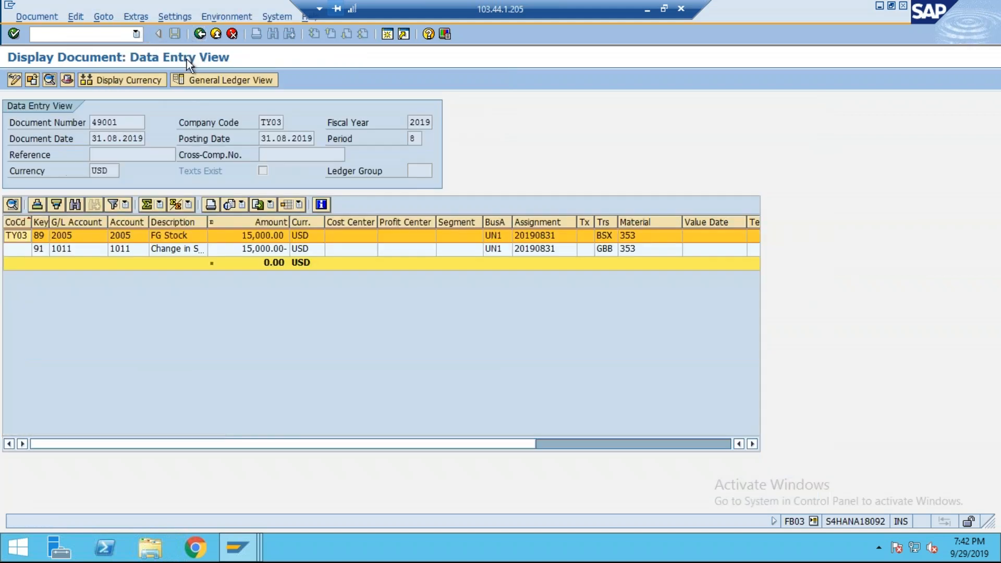
- Reopen and close the accounting documents list, returning to line item 1 of 49001
left_click(211, 16)
mouse_move(335, 85)
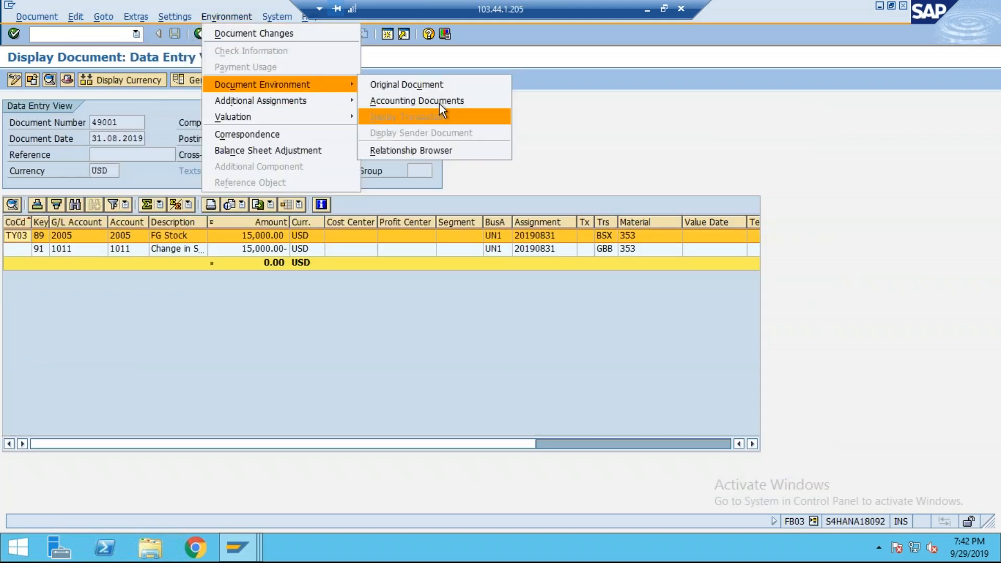
left_click(439, 102)
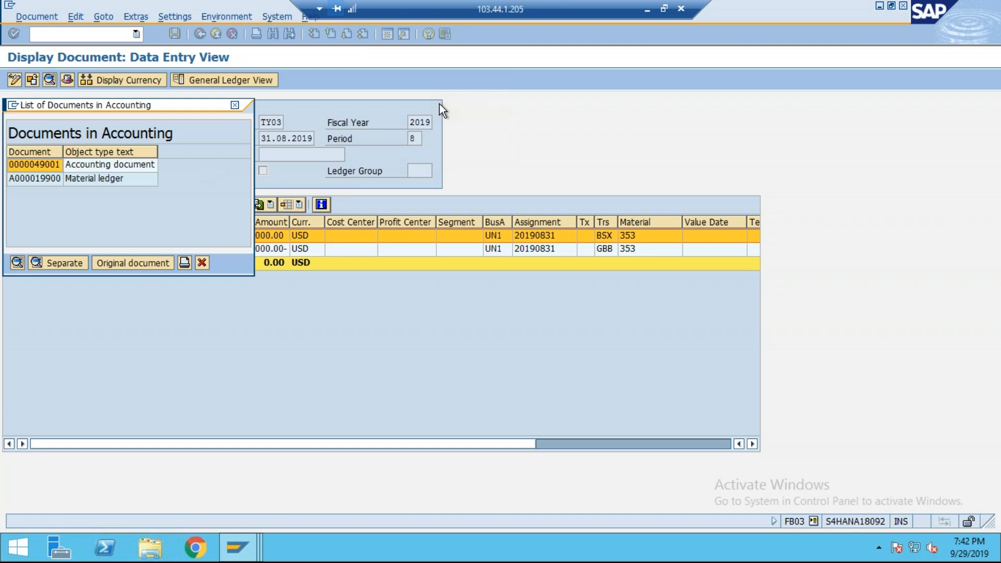
left_click(236, 103)
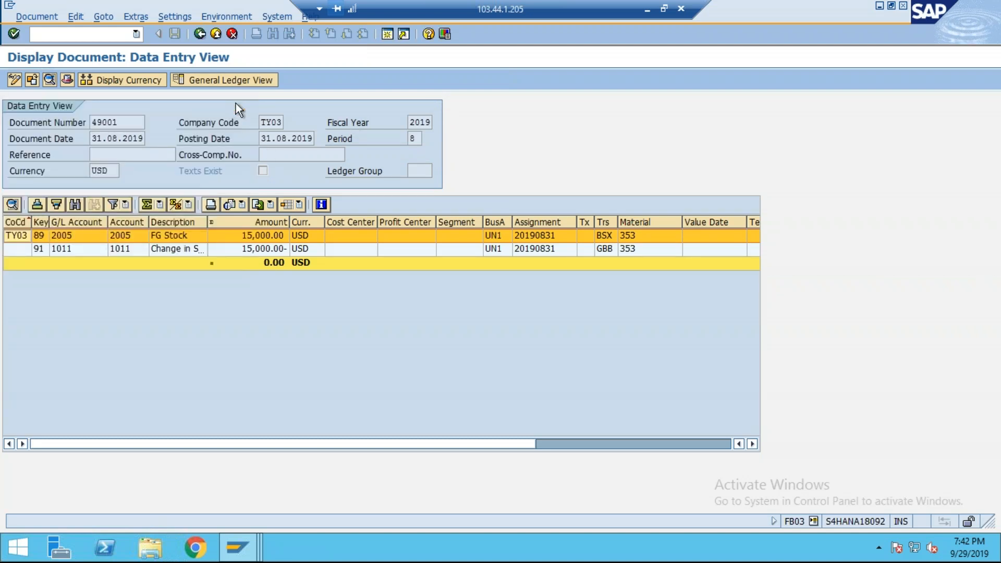
left_click(199, 34)
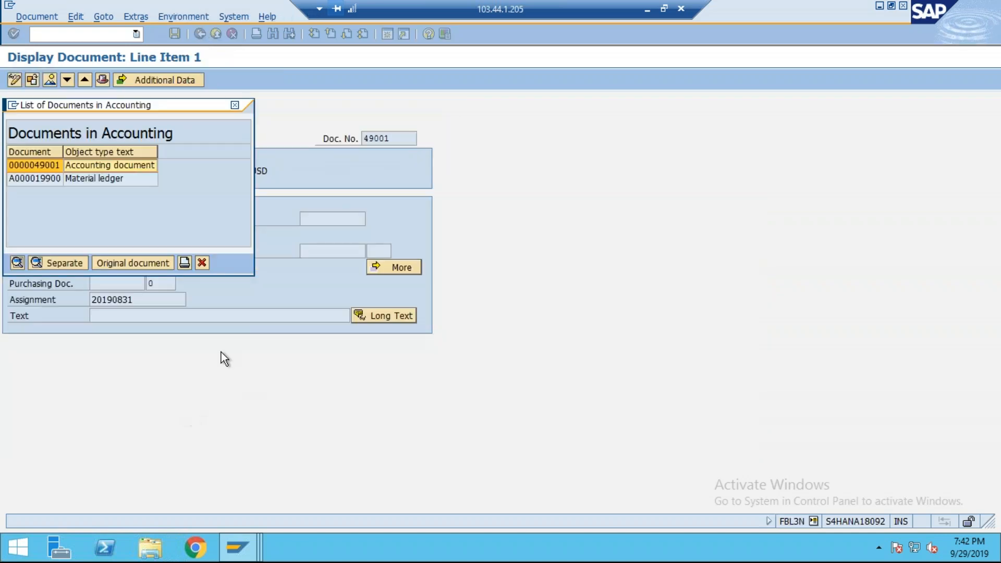
left_click(202, 263)
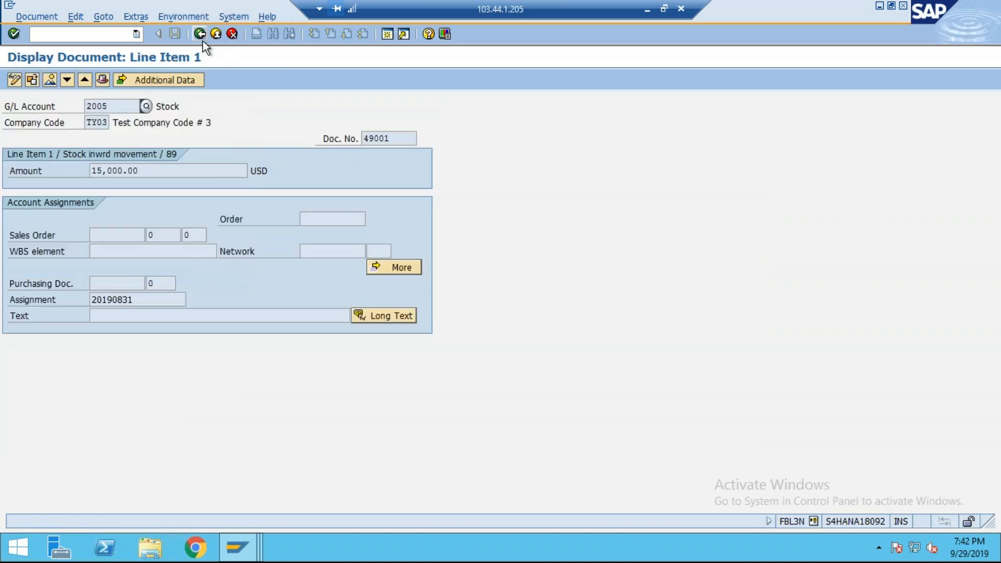
- Back in the account list, open the 29,840.14 line item of document 50002
left_click(199, 33)
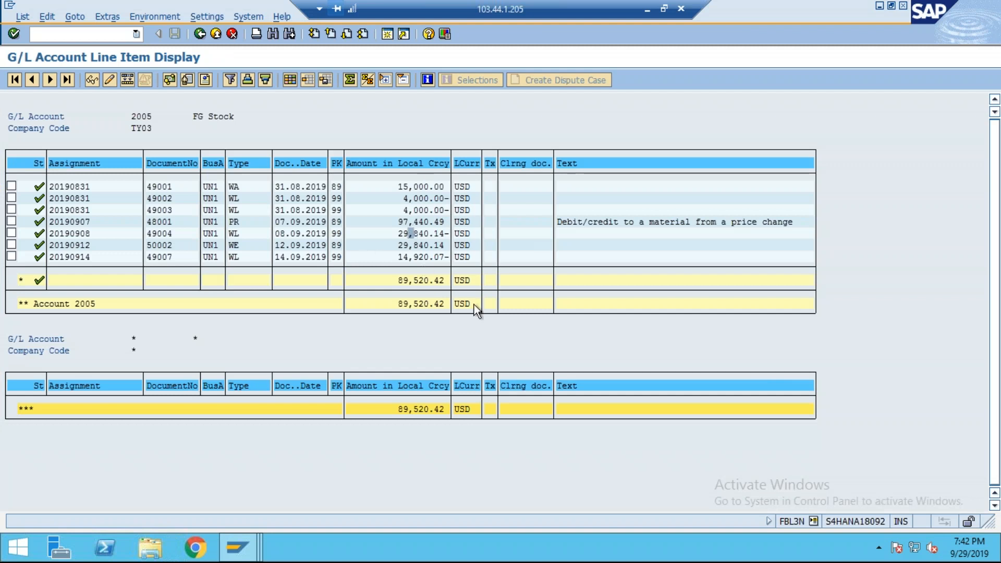
left_click(427, 243)
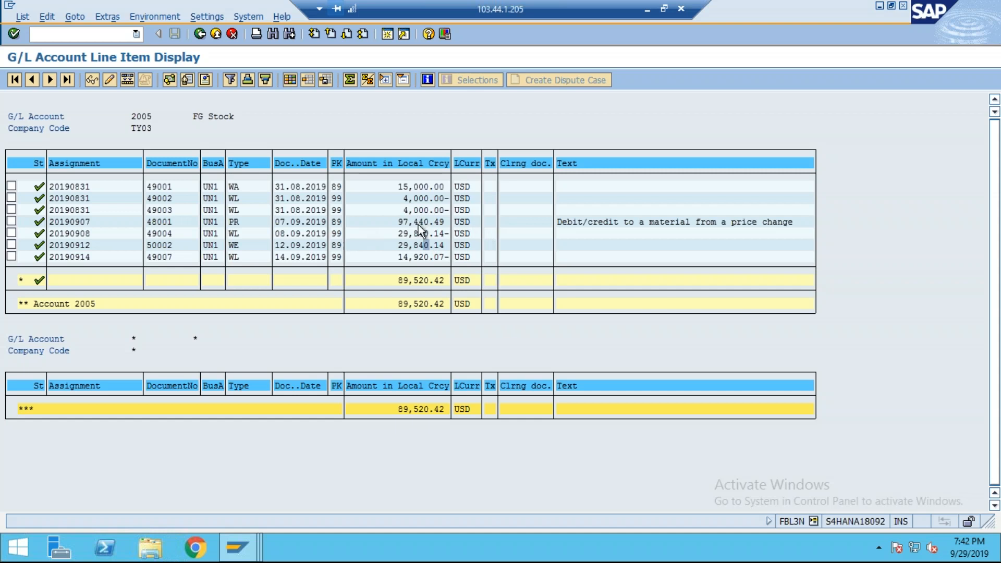
left_click(406, 245)
left_click(426, 245)
double_click(421, 245)
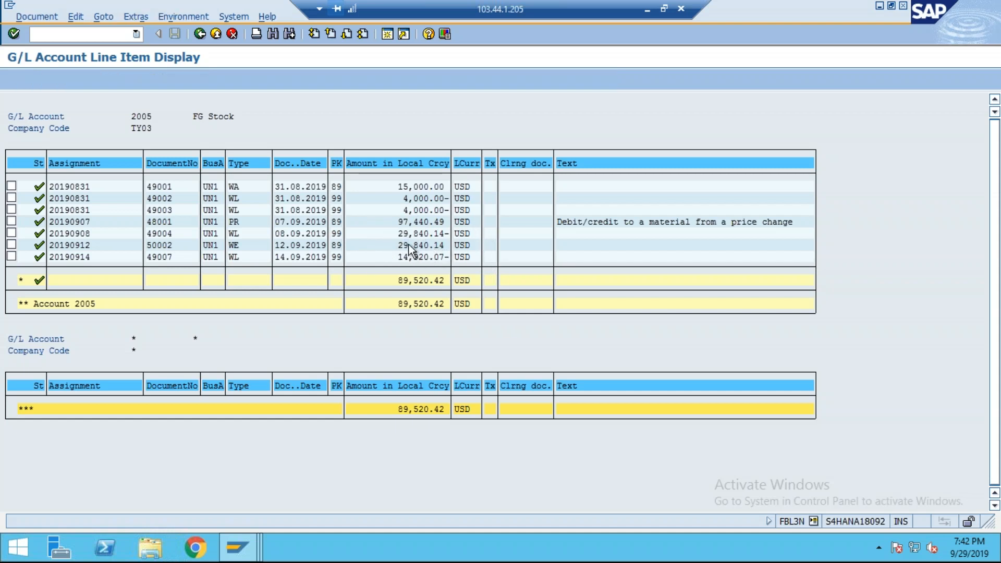
left_click(170, 12)
mouse_move(290, 104)
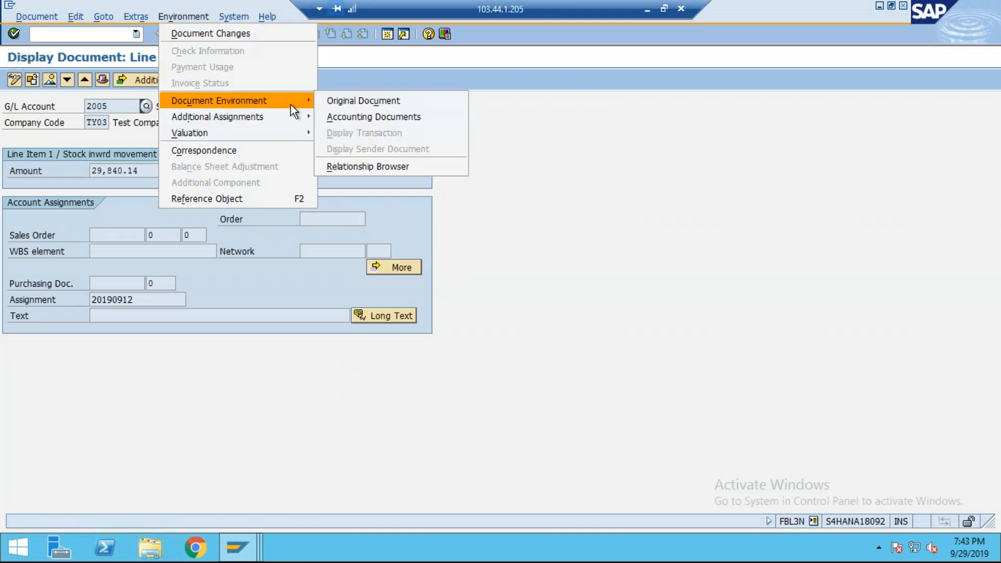
left_click(393, 102)
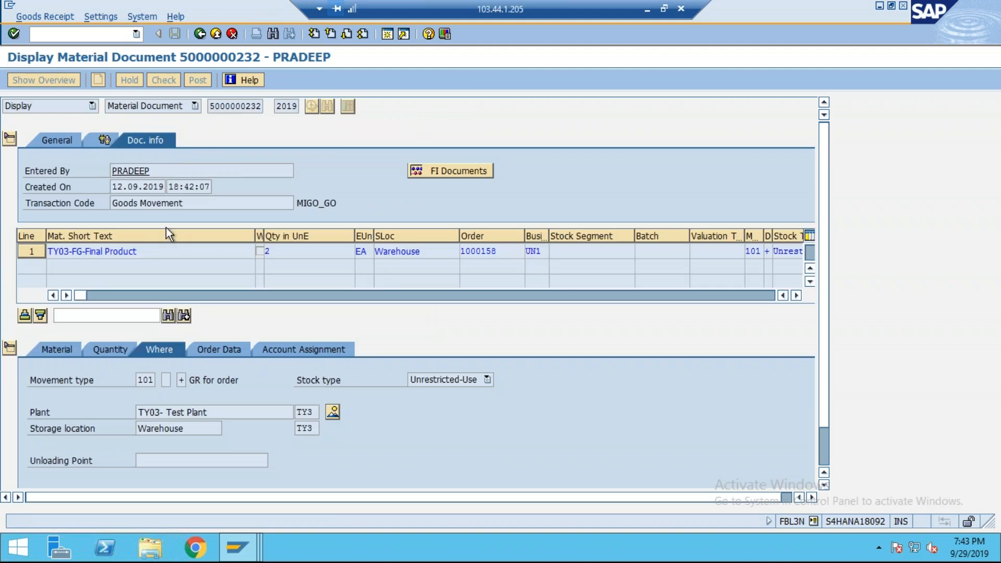
left_click(227, 351)
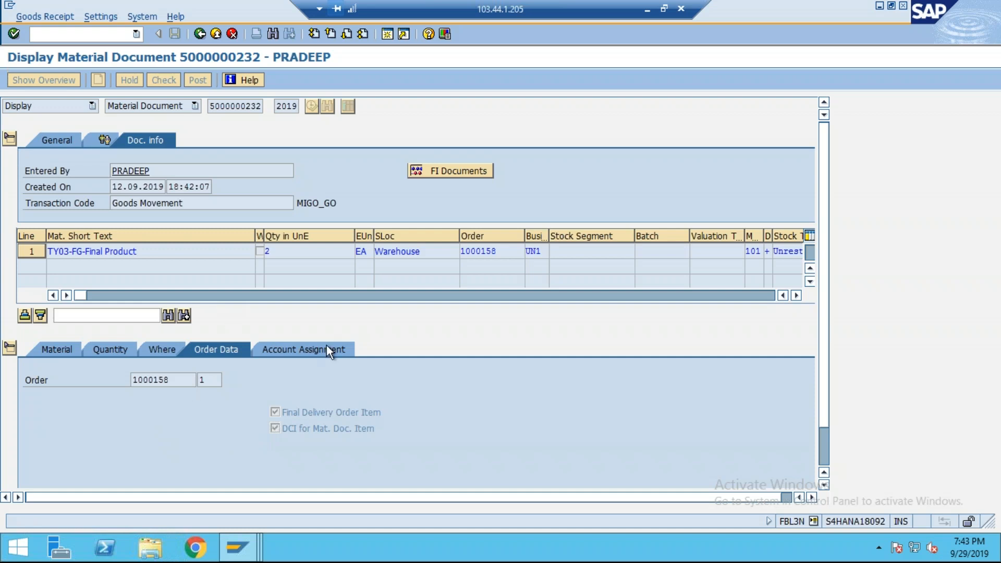
left_click(200, 34)
left_click(200, 34)
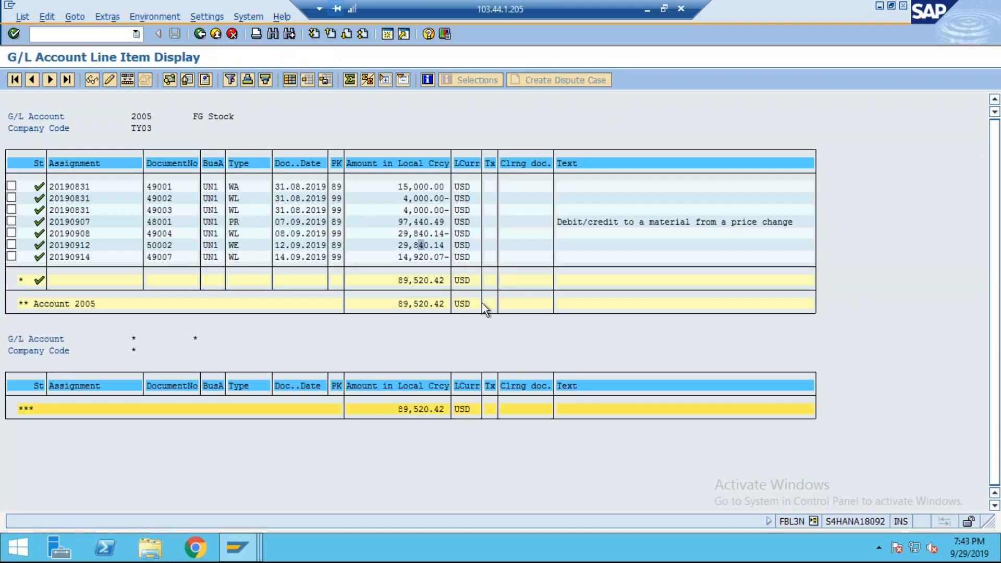
- Review the accounting document for the 97,440.49 USD price-change line of document 48001, then start a new session
left_click(424, 222)
double_click(411, 220)
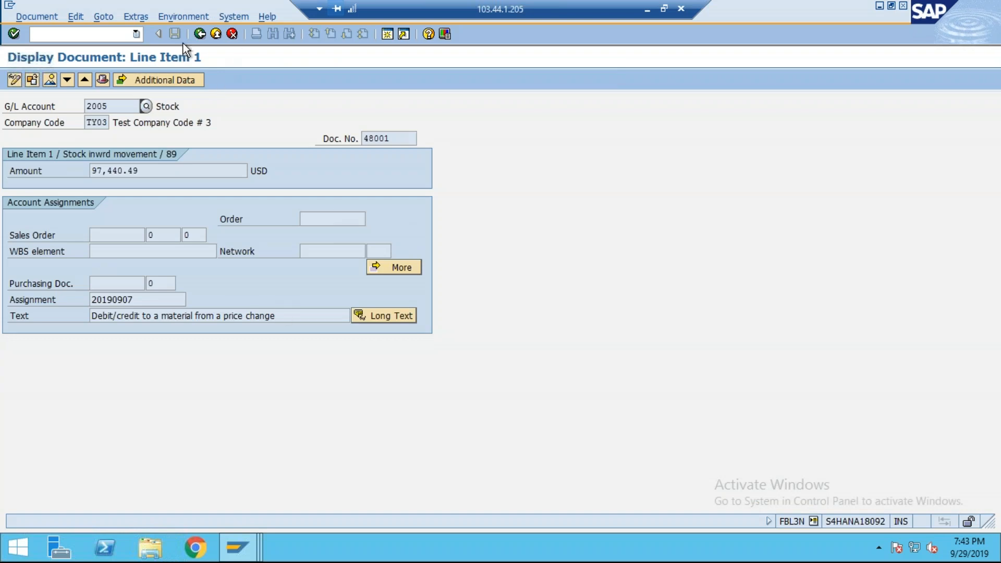
left_click(181, 15)
mouse_move(287, 105)
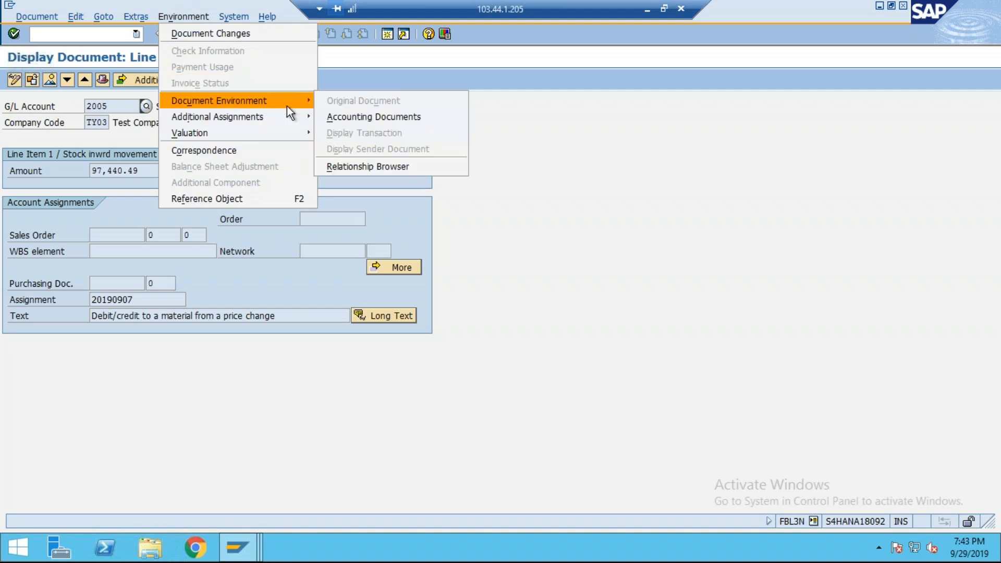
left_click(433, 117)
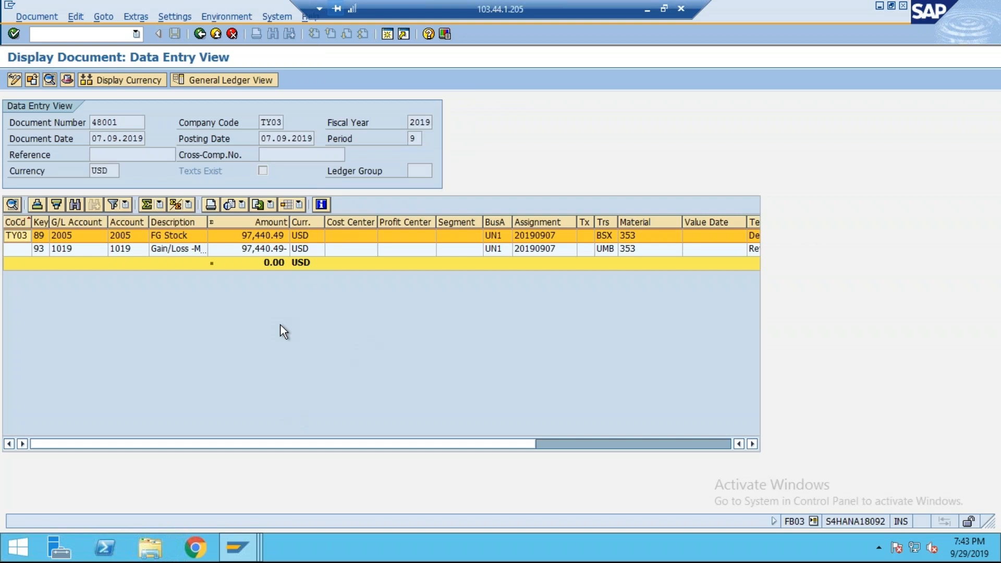
left_click(201, 35)
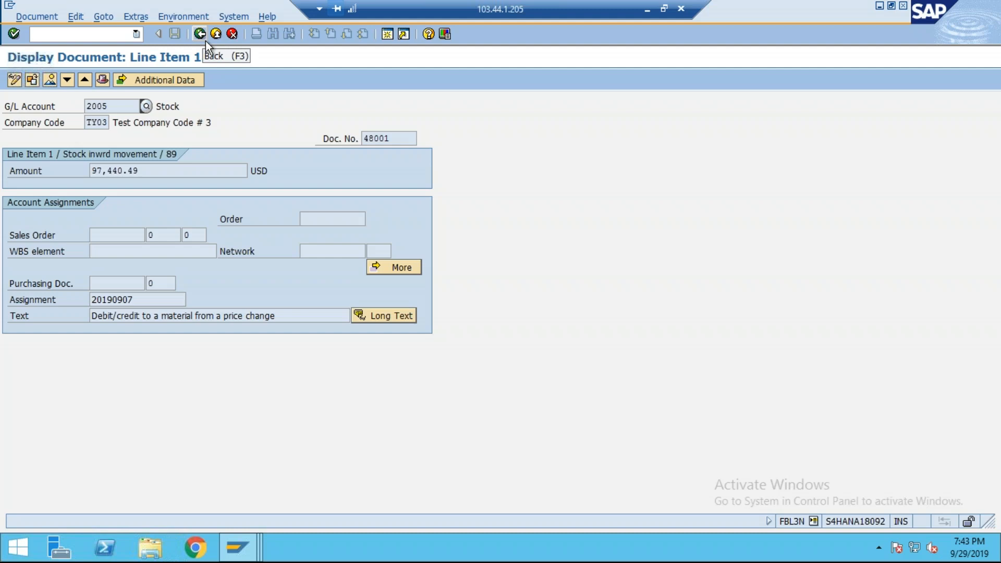
left_click(388, 35)
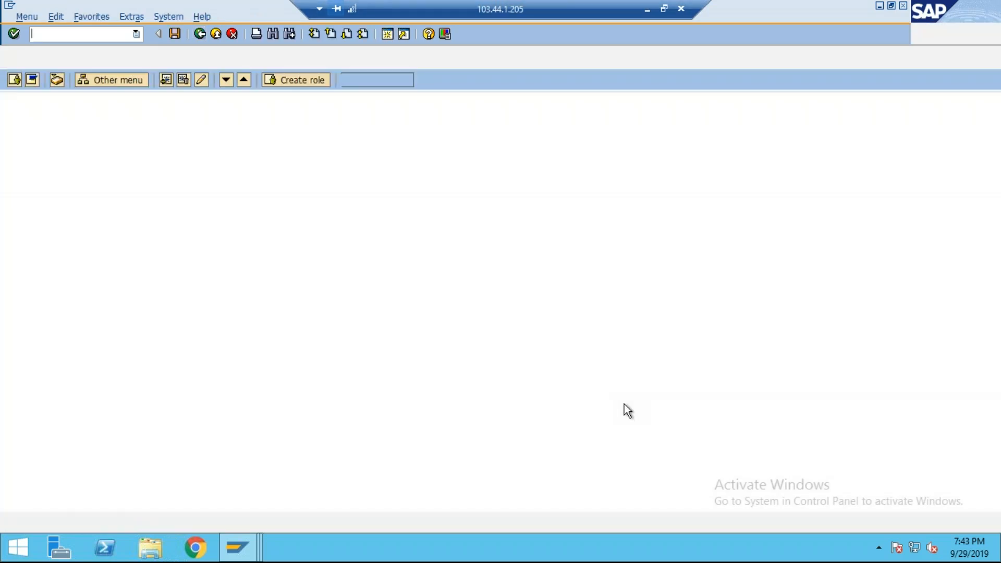
- Run MM60 to list the materials of plant TY3
type("MM60")
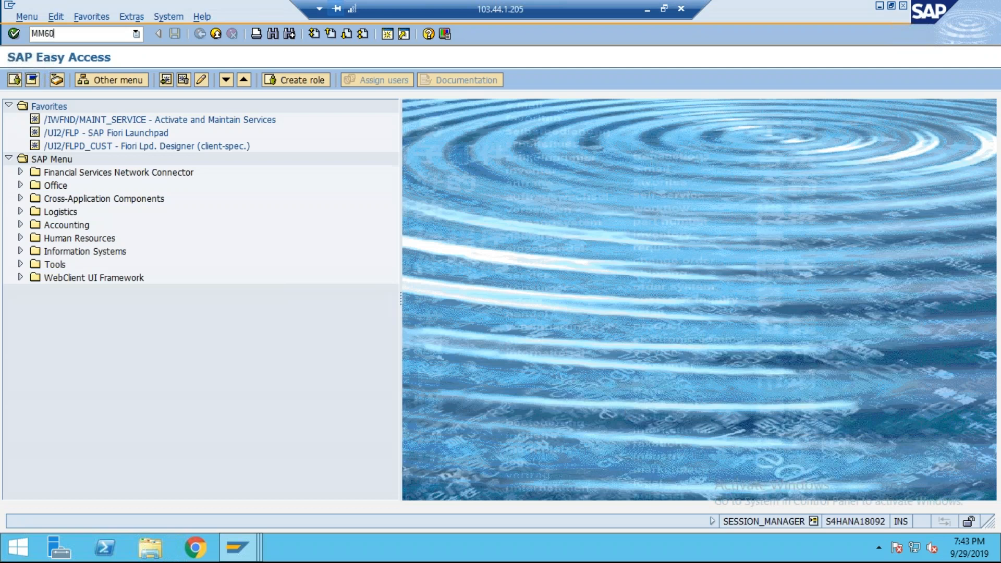
key("Return")
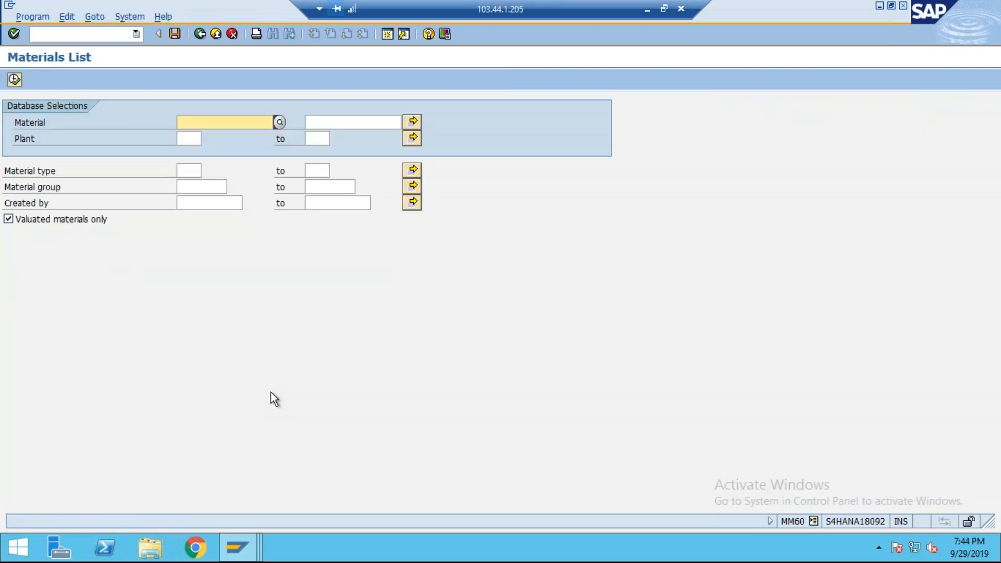
left_click(197, 137)
type("T")
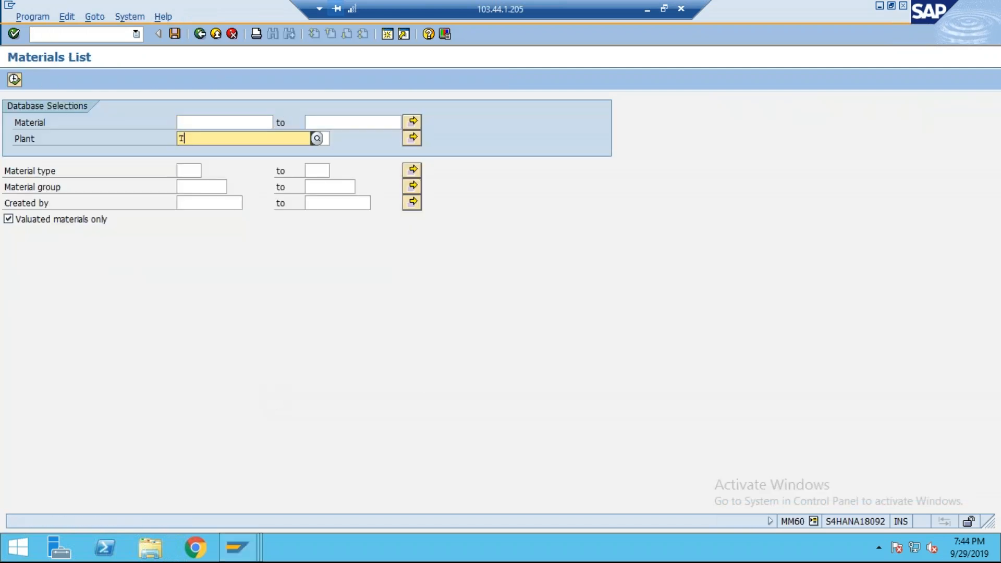
type("Y04")
key("BackSpace")
key("BackSpace")
key("BackSpace")
key("BackSpace")
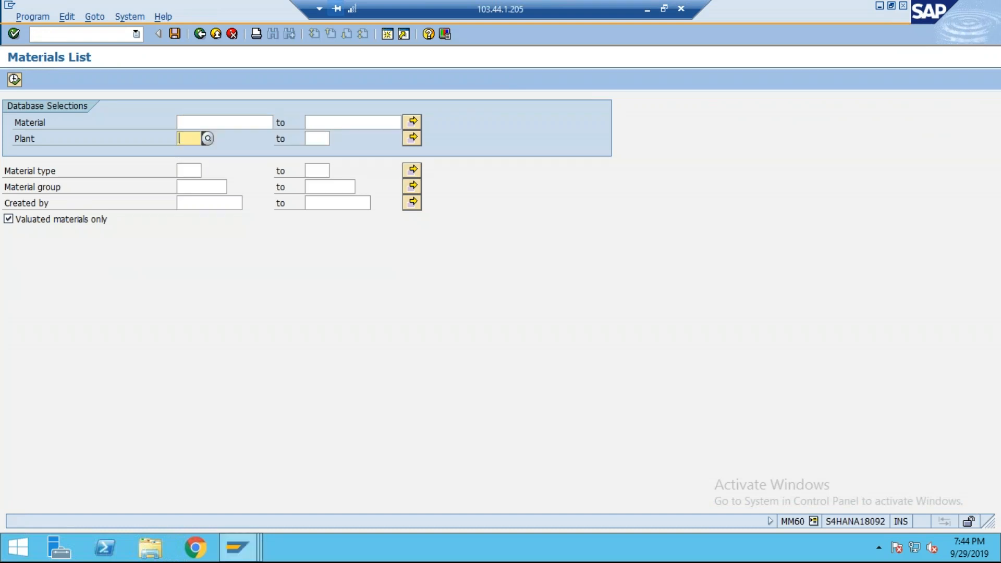
type("TY3")
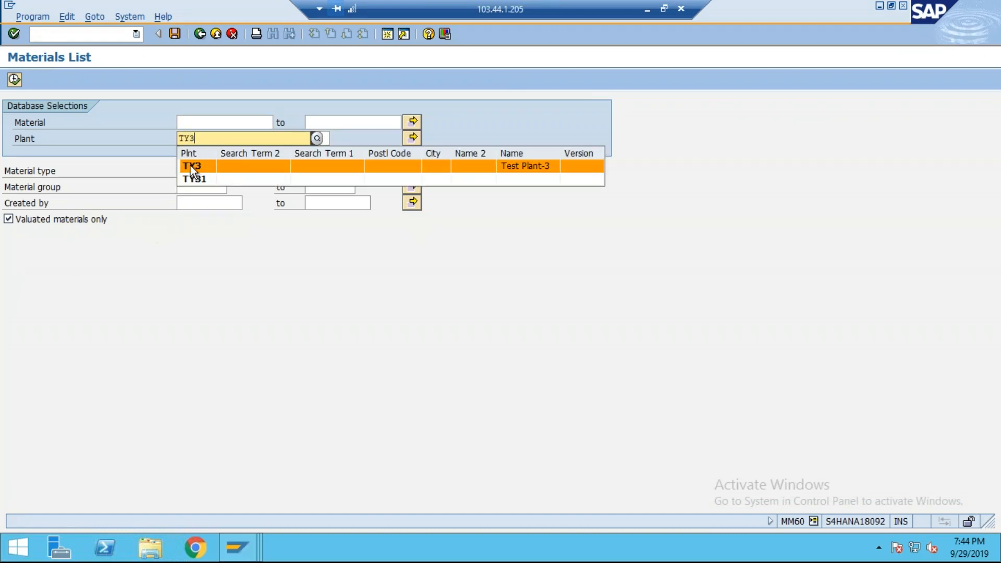
left_click(190, 165)
left_click(14, 79)
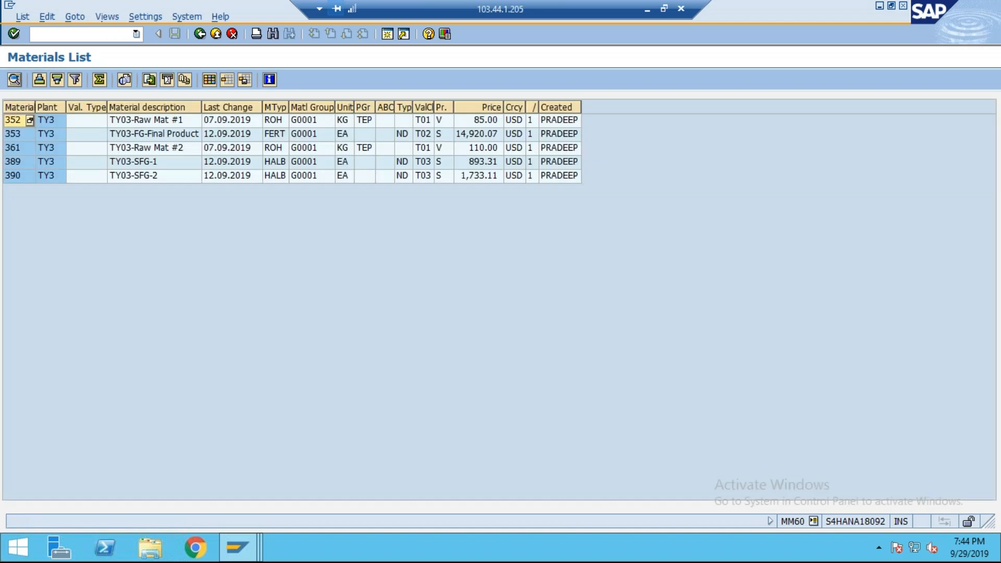
- Switch to the material cost estimate transaction with /NCK11N
left_click(72, 33)
type("/N")
key("BackSpace")
key("BackSpace")
type("/NF")
key("BackSpace")
key("BackSpace")
key("BackSpace")
type("/NCK11N")
key("Return")
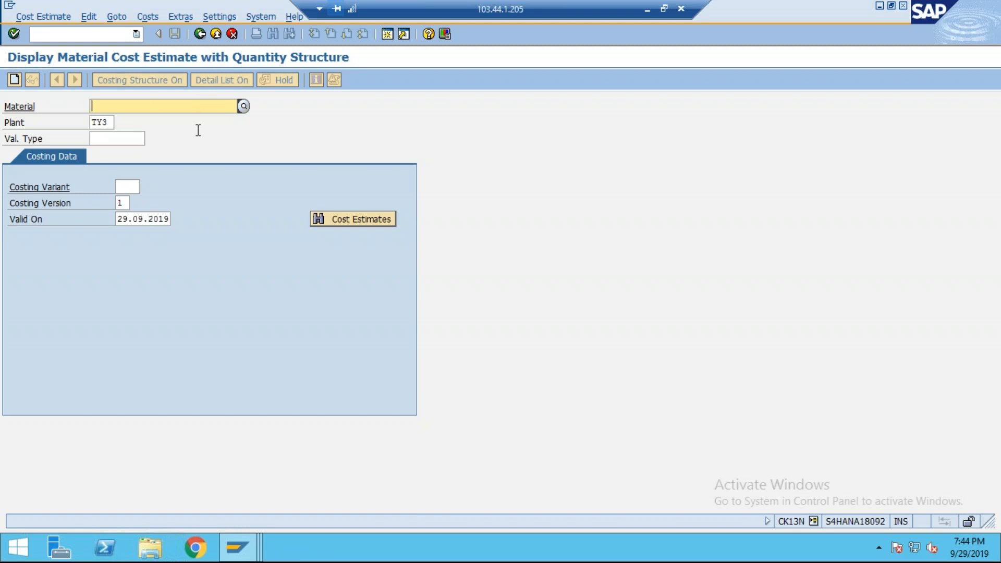
- Look up cost estimates for material 353 with costing variant TY3 and run the selection
type("353")
key("Return")
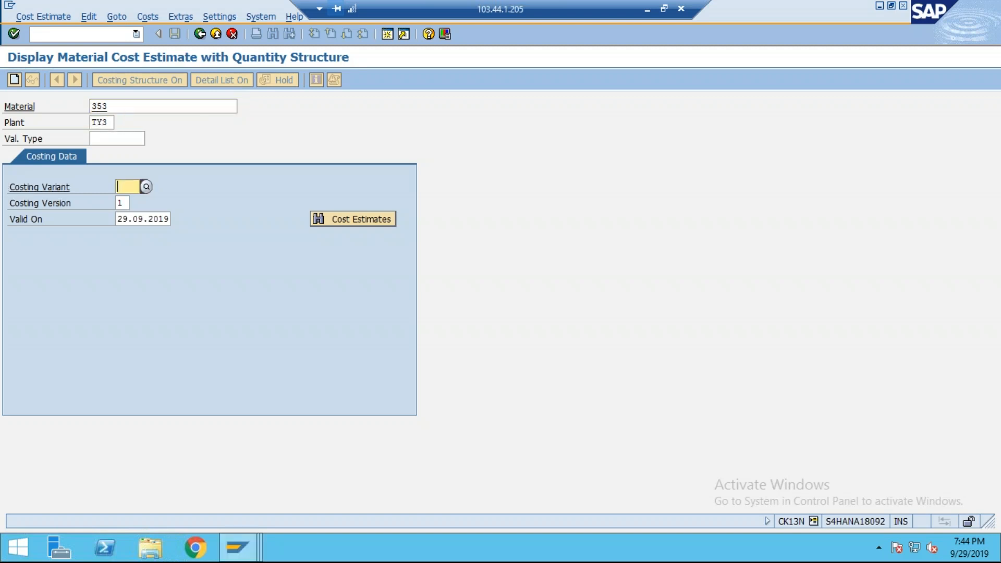
type("TY3")
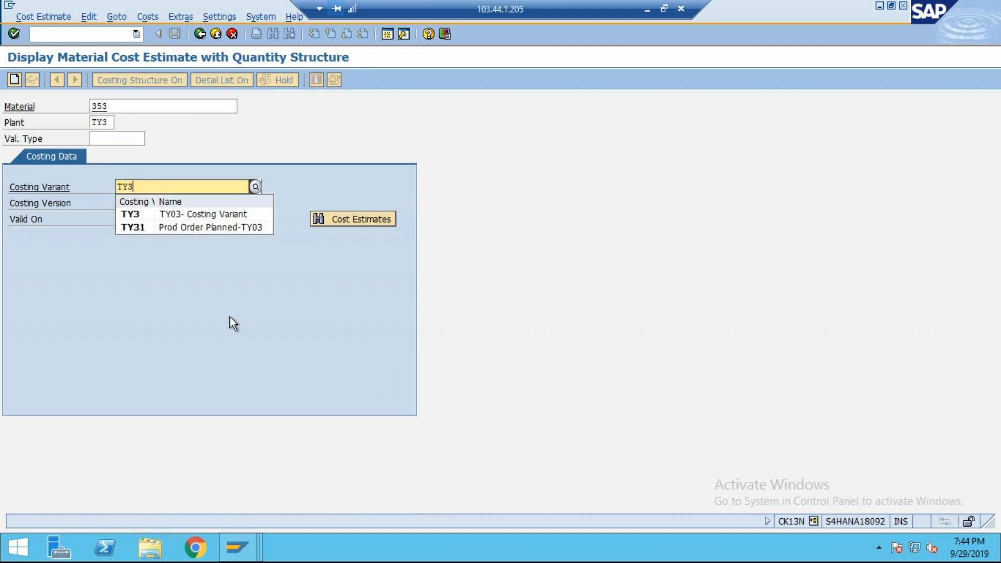
key("Return")
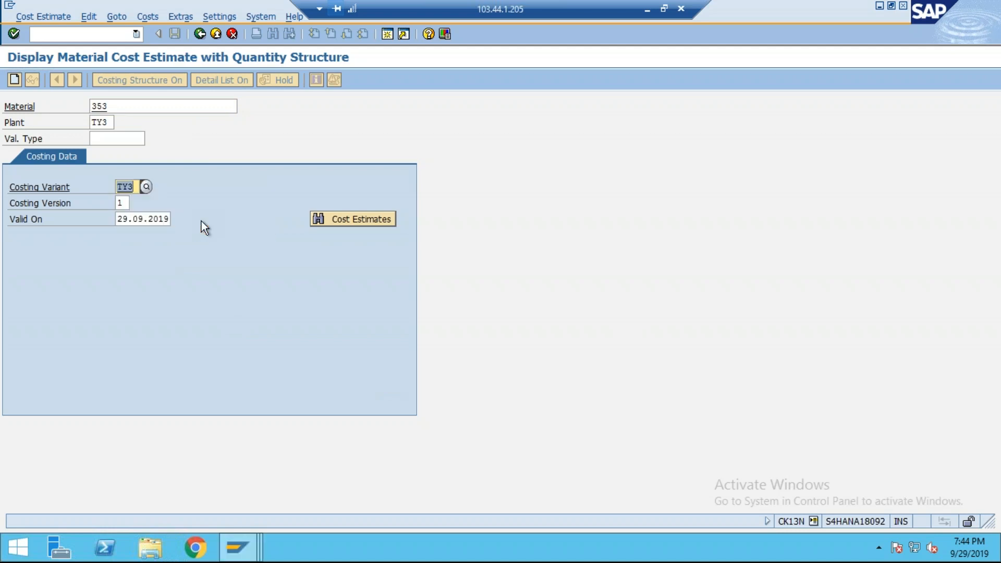
left_click(368, 217)
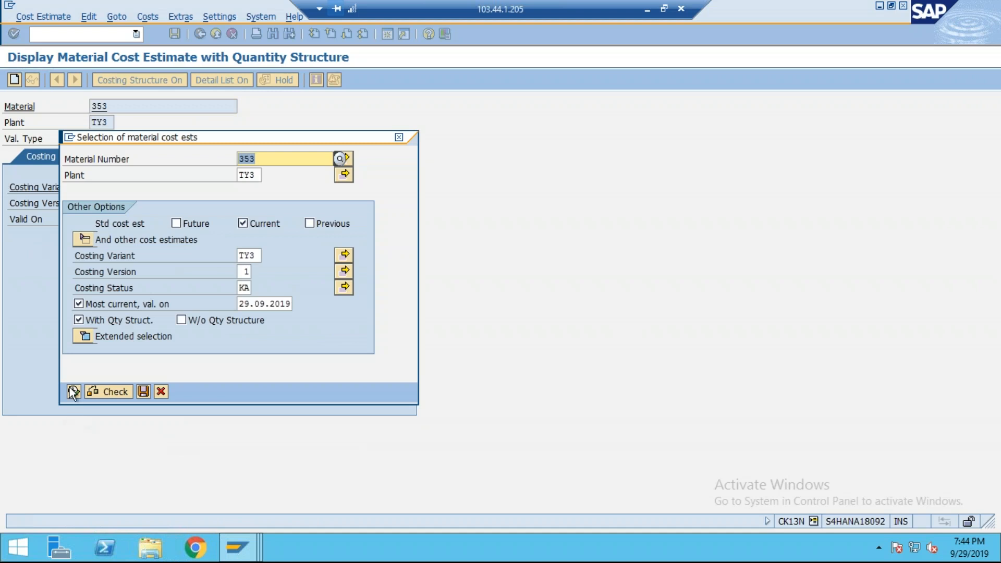
left_click(73, 392)
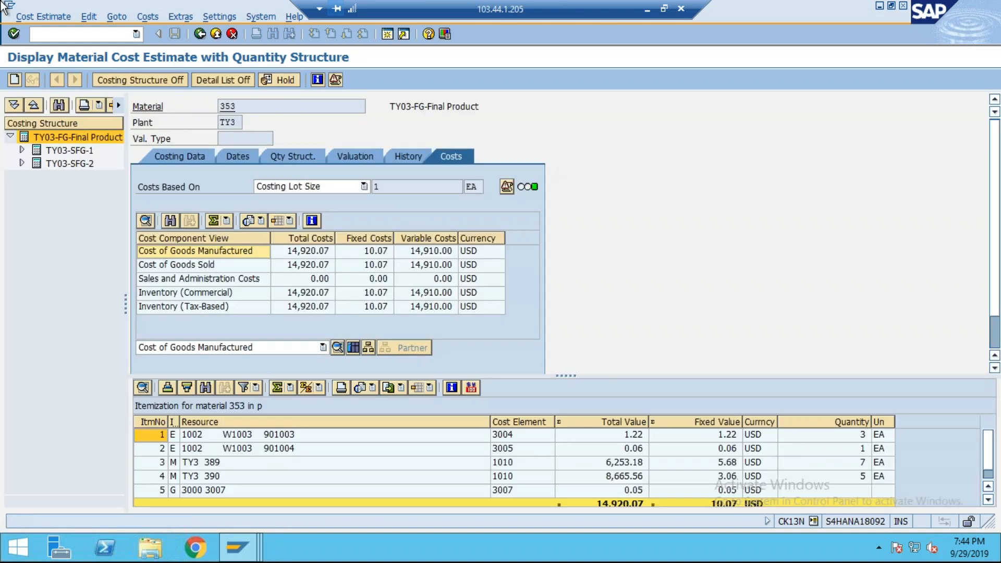
- Hide itemization and show material 353's cost components as a list output
left_click(351, 349)
left_click(352, 348)
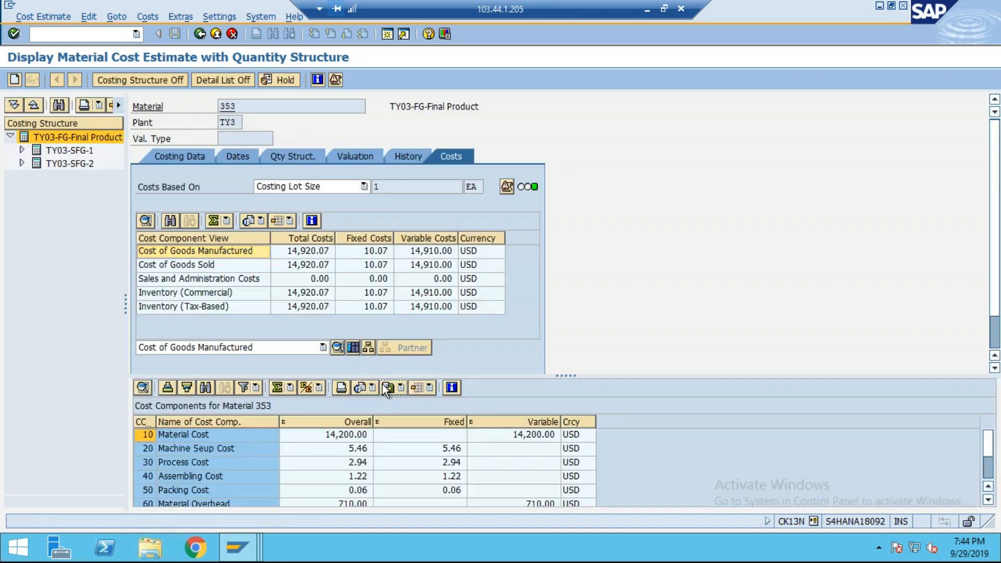
left_click(372, 390)
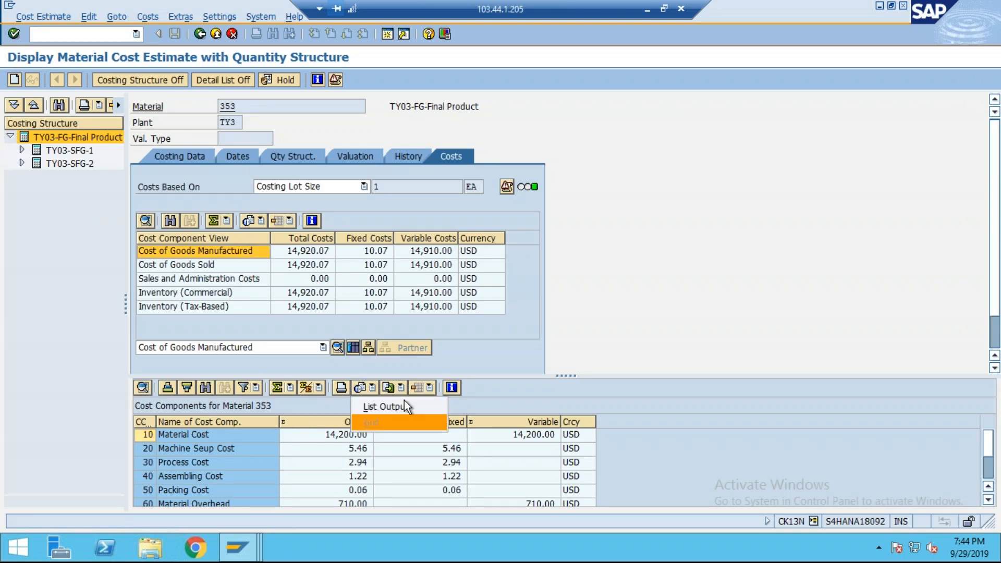
left_click(399, 404)
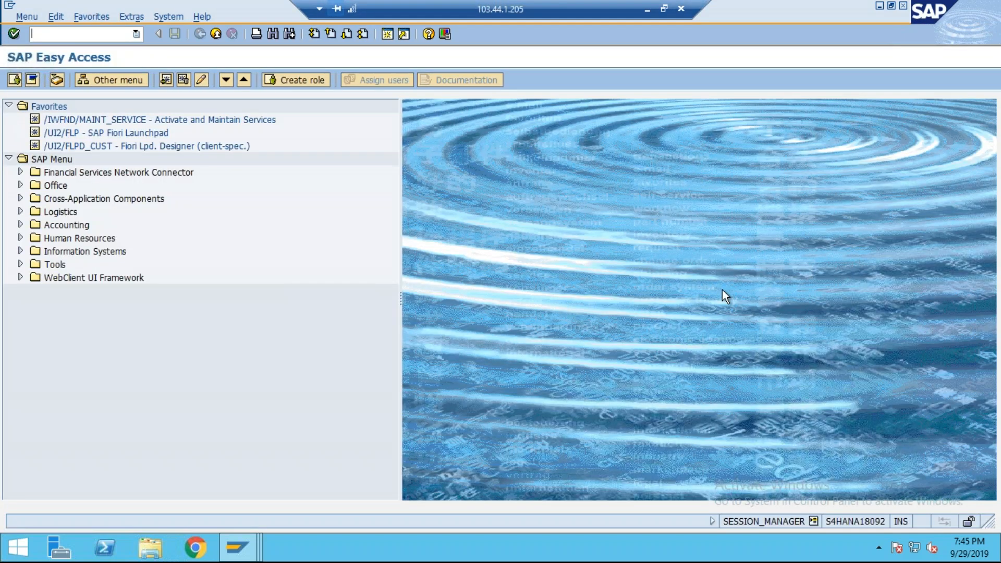
- Switch back to the session showing line item 1 of document 48001
type("FBL3N")
key("BackSpace")
key("BackSpace")
key("BackSpace")
key("BackSpace")
key("BackSpace")
key("alt+Tab")
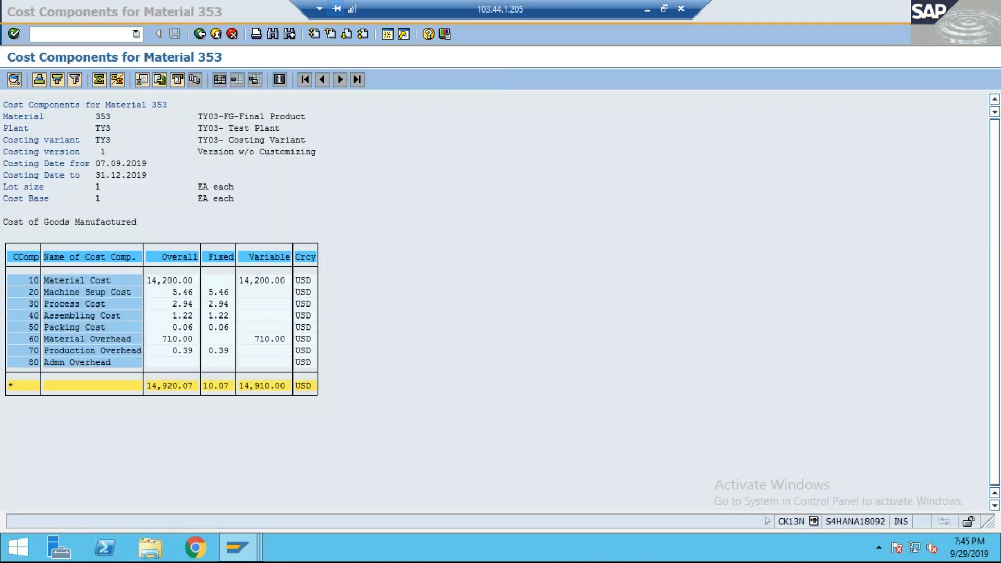
left_click(237, 547)
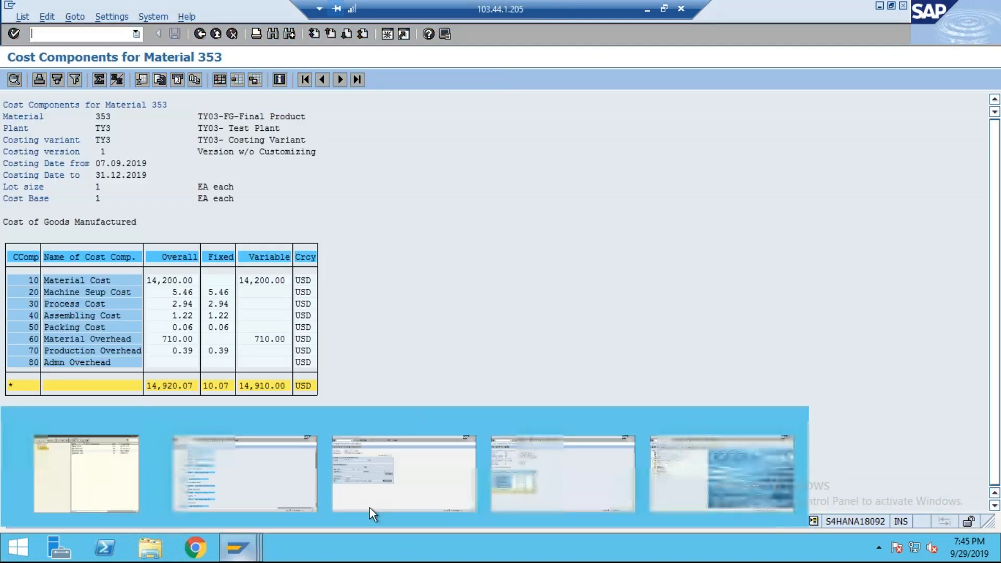
left_click(442, 486)
left_click(200, 34)
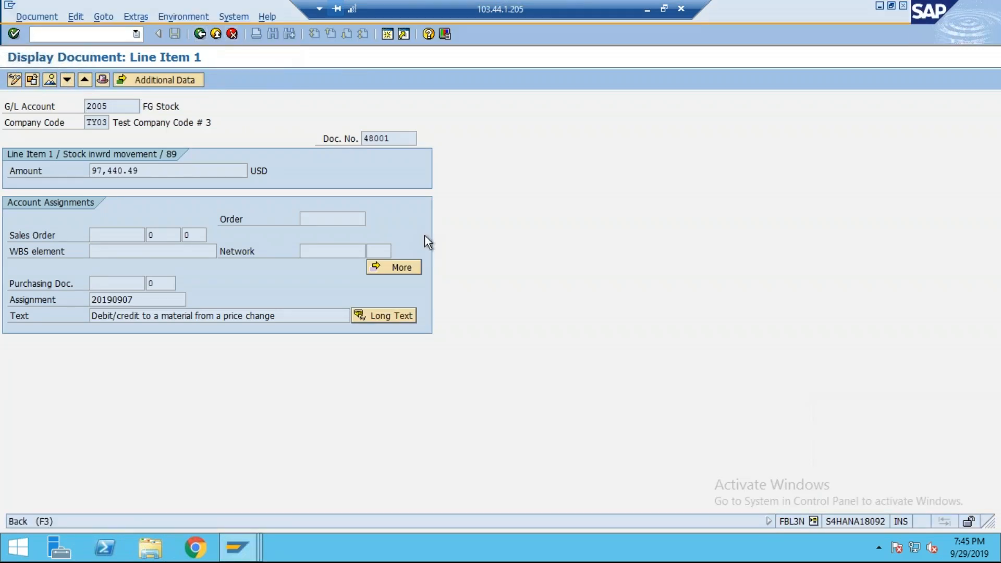
- Add account 1012 COGS from chart TY03 next to 2005 and run the FBL3N report
left_click(200, 34)
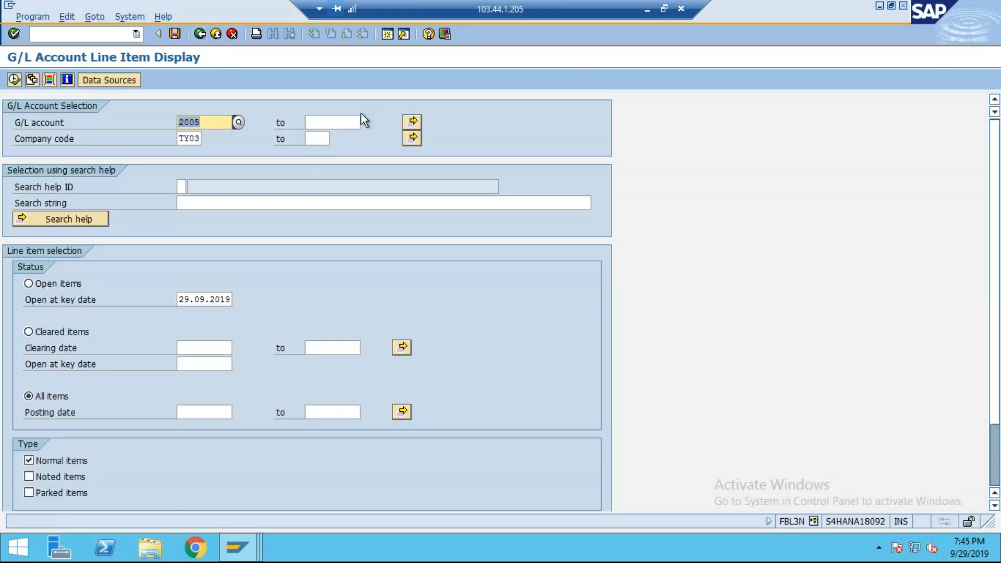
left_click(413, 122)
left_click(87, 208)
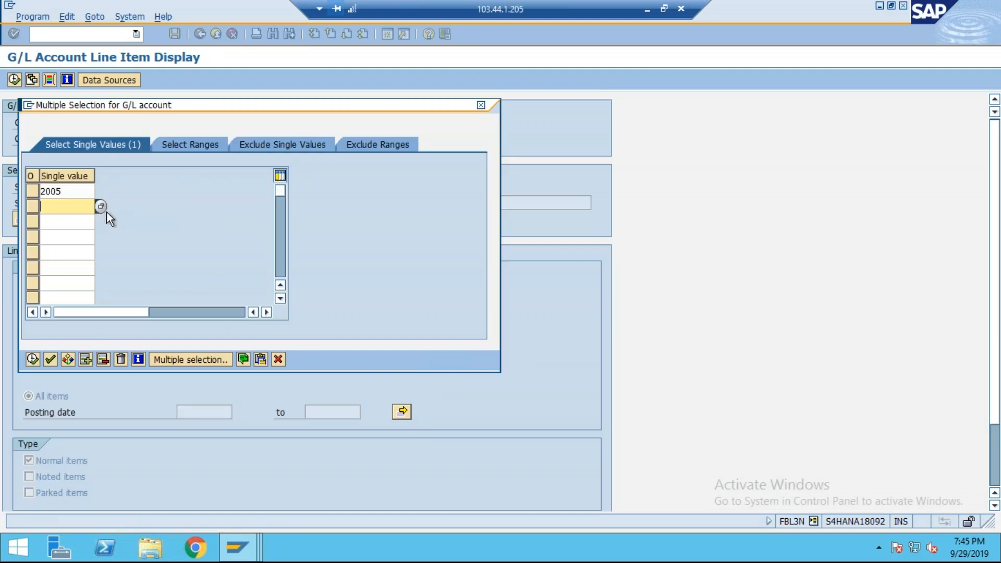
left_click(104, 208)
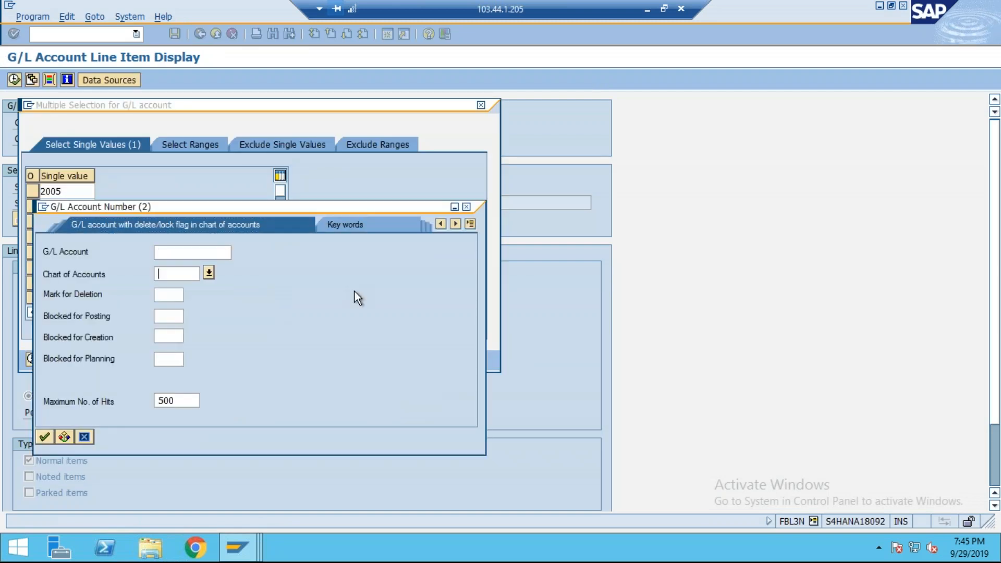
type("TY03")
key("Return")
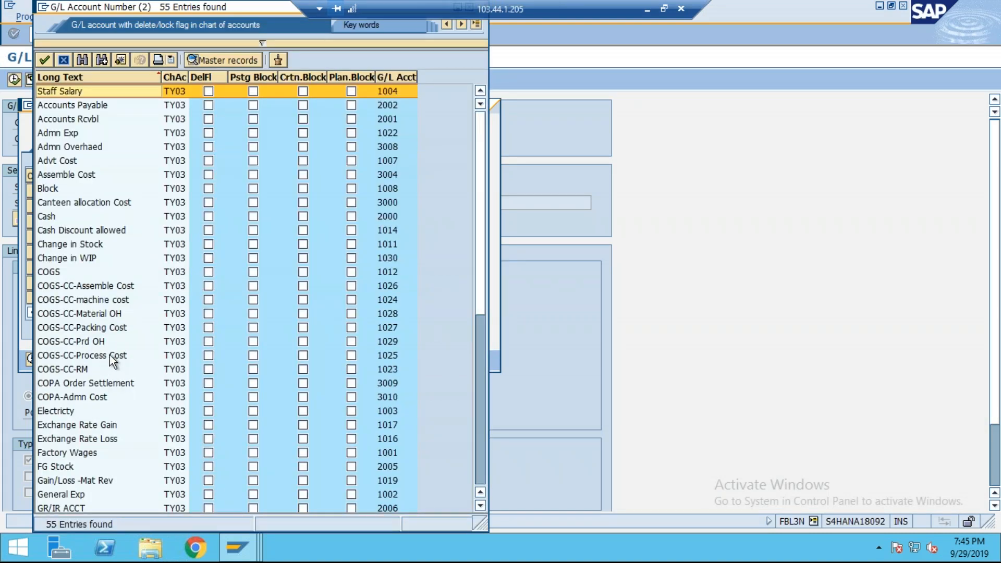
key("ctrl+f")
key("Escape")
double_click(48, 272)
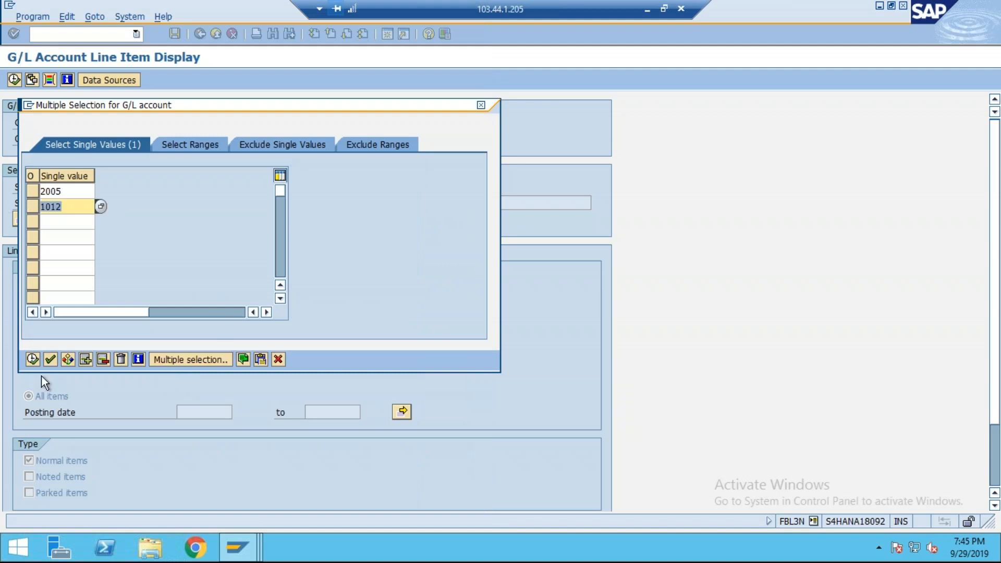
left_click(33, 359)
left_click(14, 79)
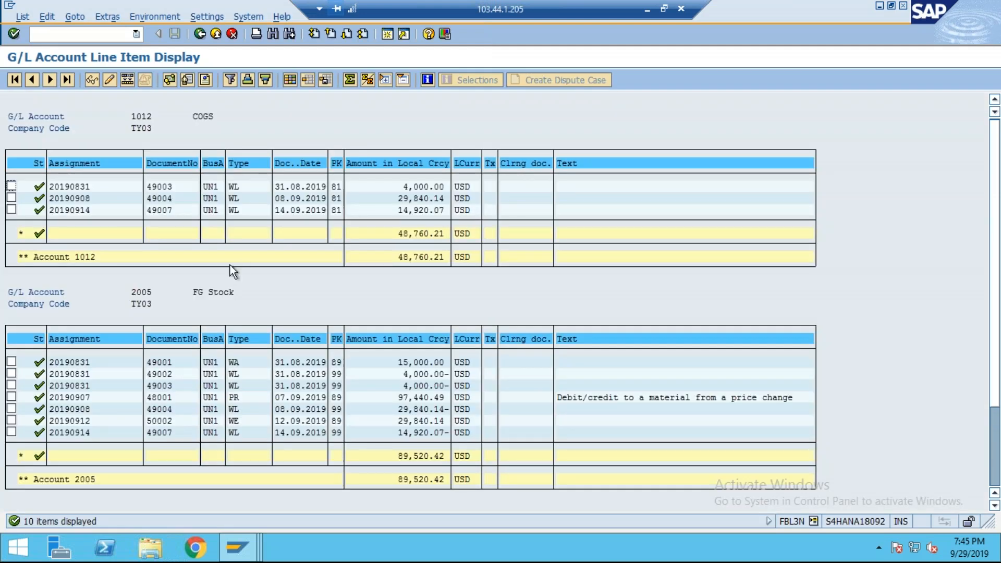
left_click(421, 197)
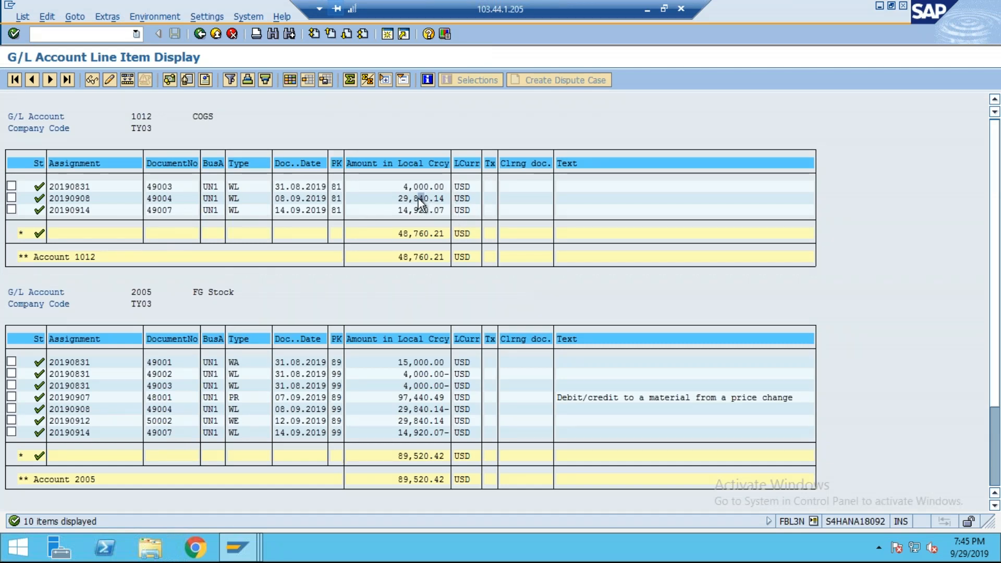
- Open line item 2 of document 49004 and check its original document
double_click(418, 199)
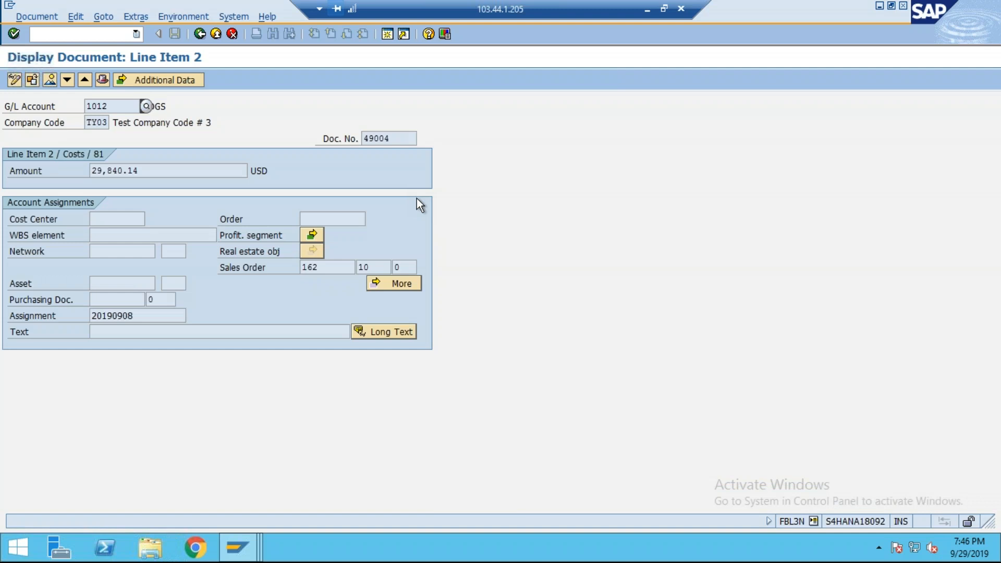
left_click(183, 16)
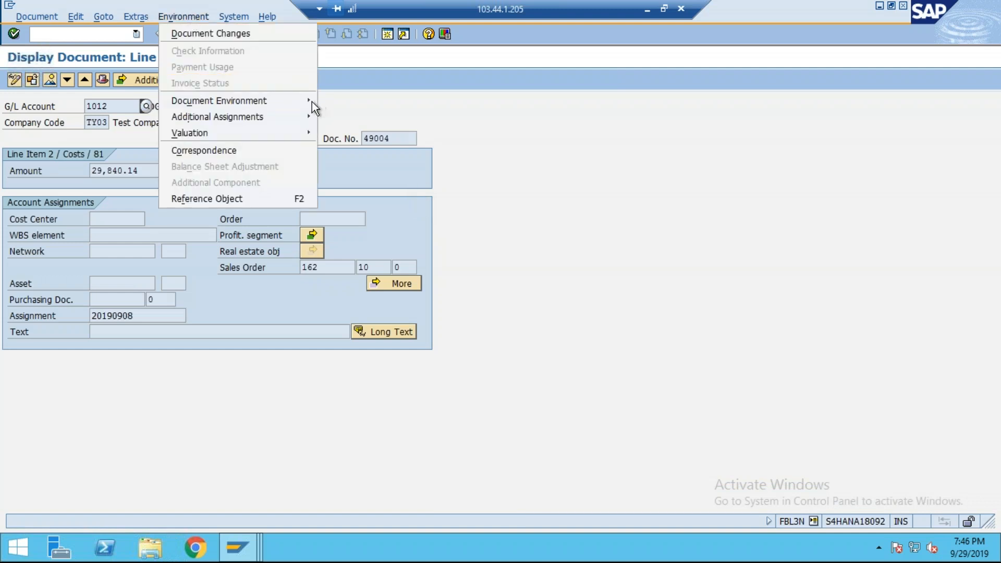
mouse_move(312, 102)
left_click(433, 104)
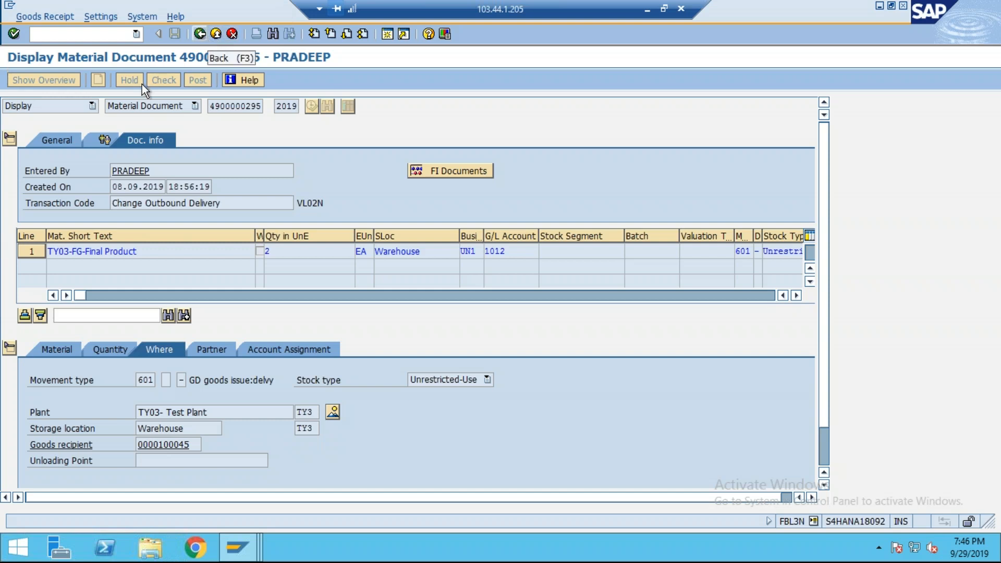
left_click(200, 34)
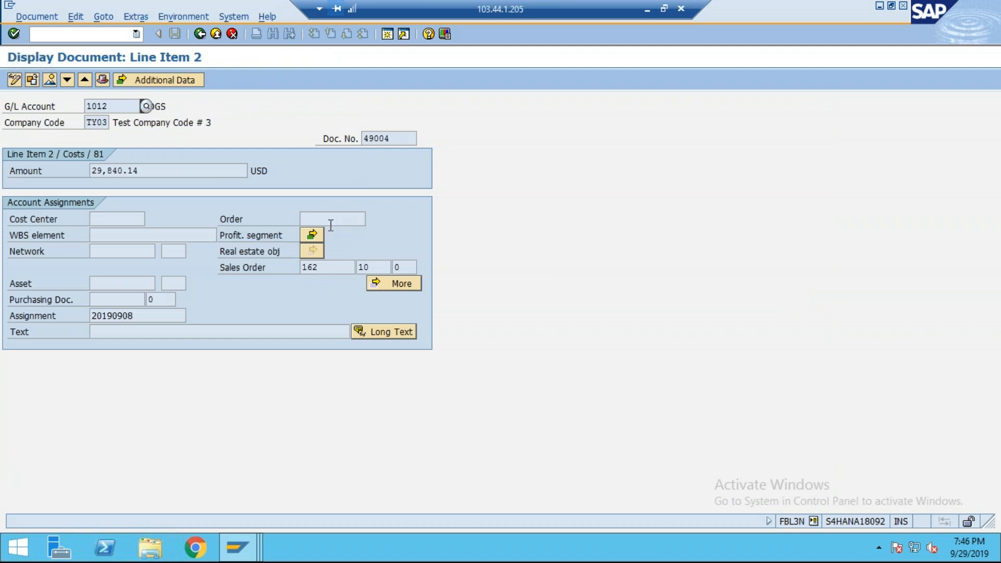
- List the accounting documents linked to this line item
left_click(185, 15)
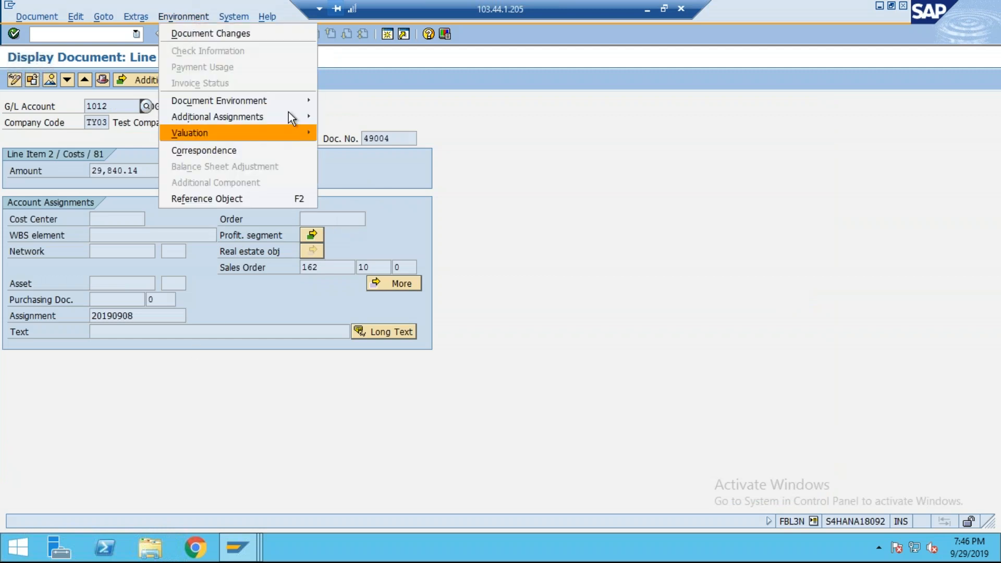
mouse_move(294, 99)
left_click(405, 116)
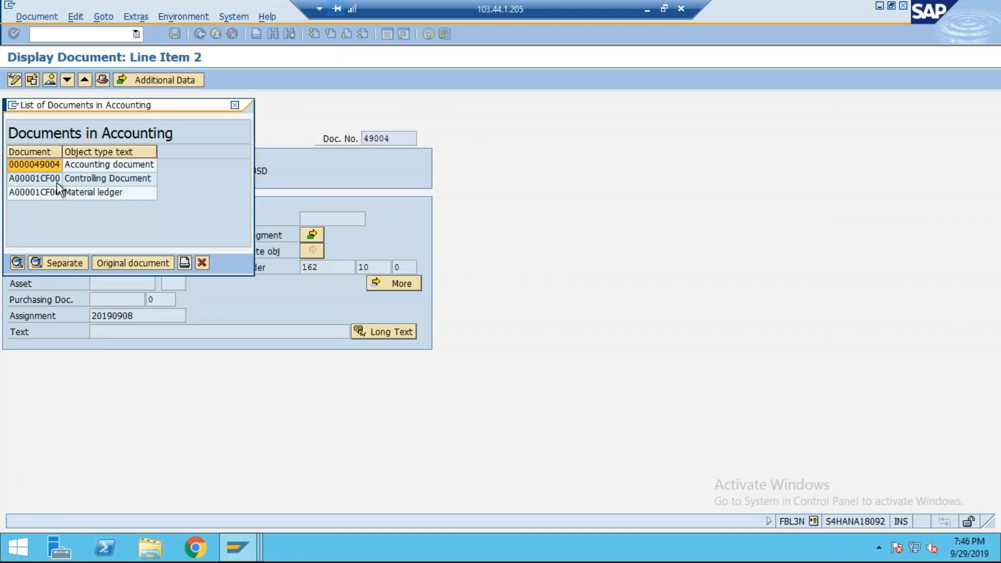
- Review accounting document 49004's FG Stock and COGS entries, then close the linked documents list
left_click(113, 178)
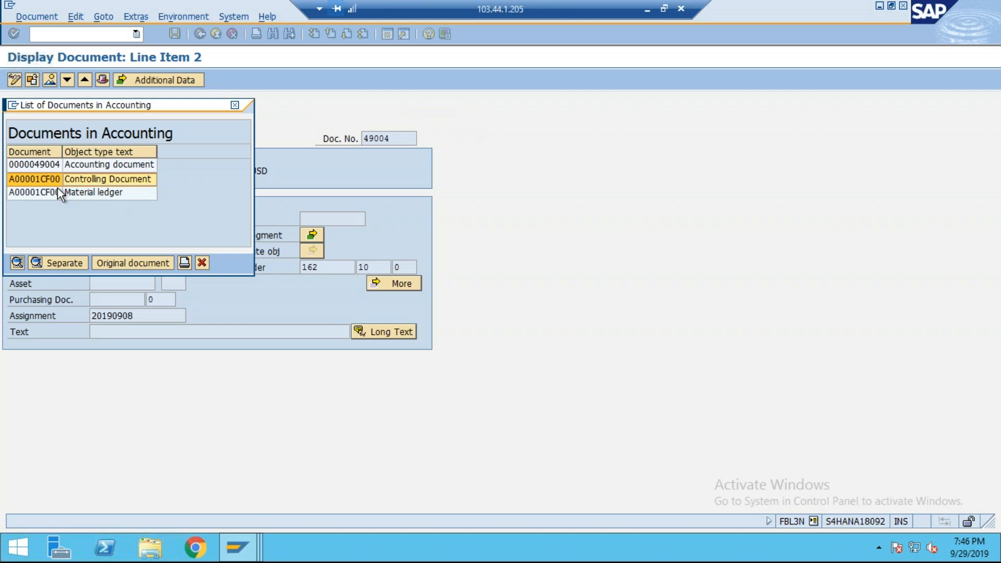
left_click(80, 192)
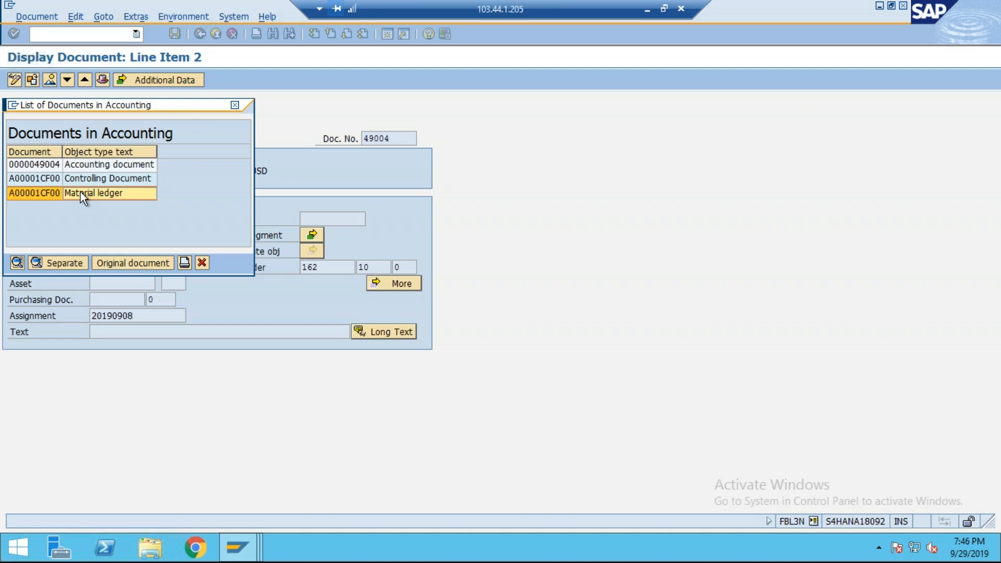
left_click(93, 165)
double_click(93, 165)
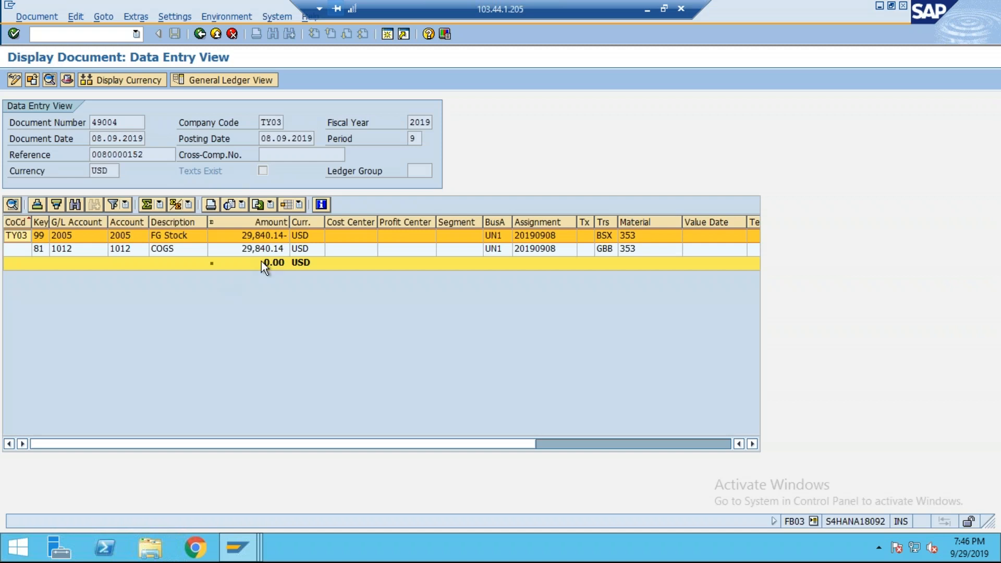
left_click(242, 252)
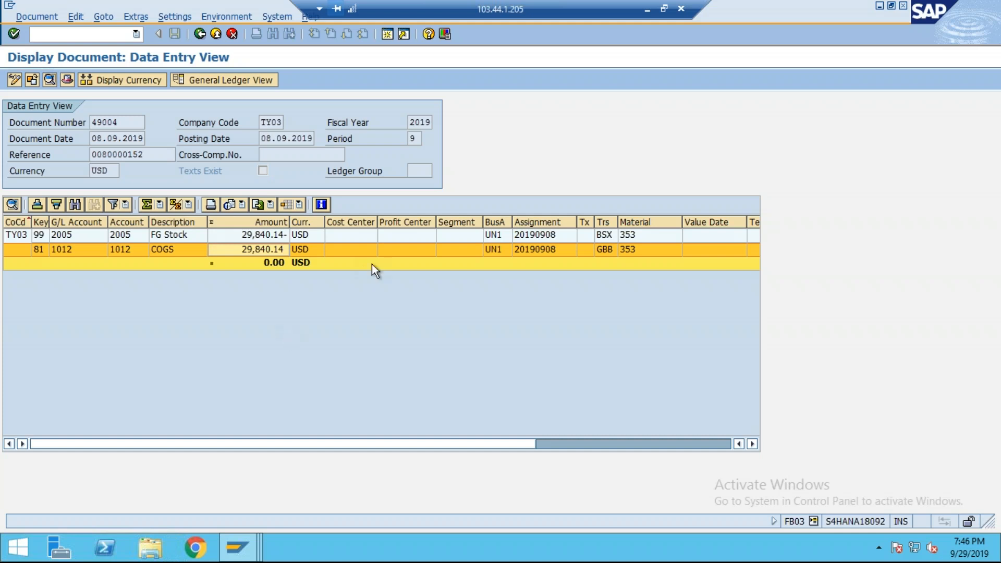
mouse_move(261, 550)
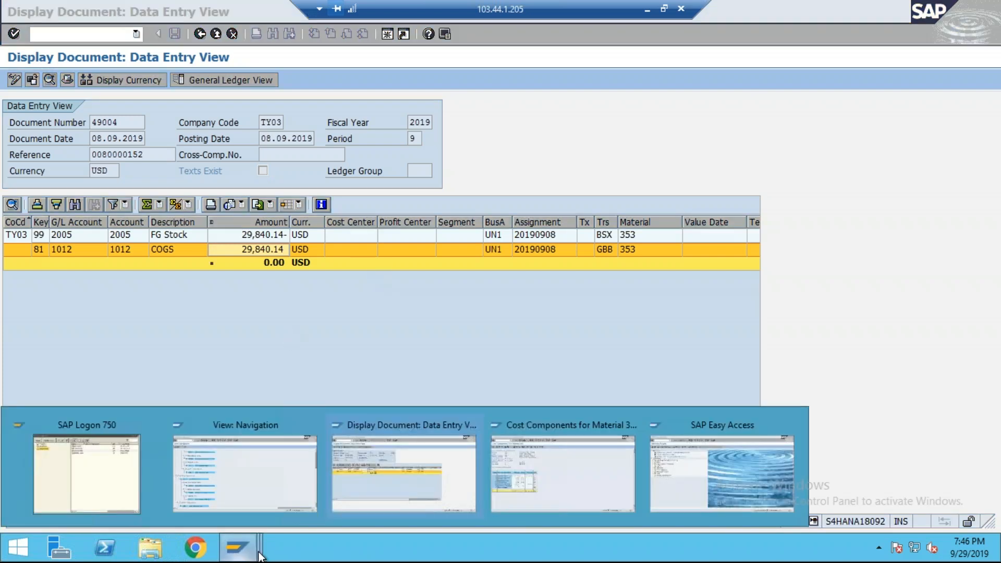
left_click(431, 293)
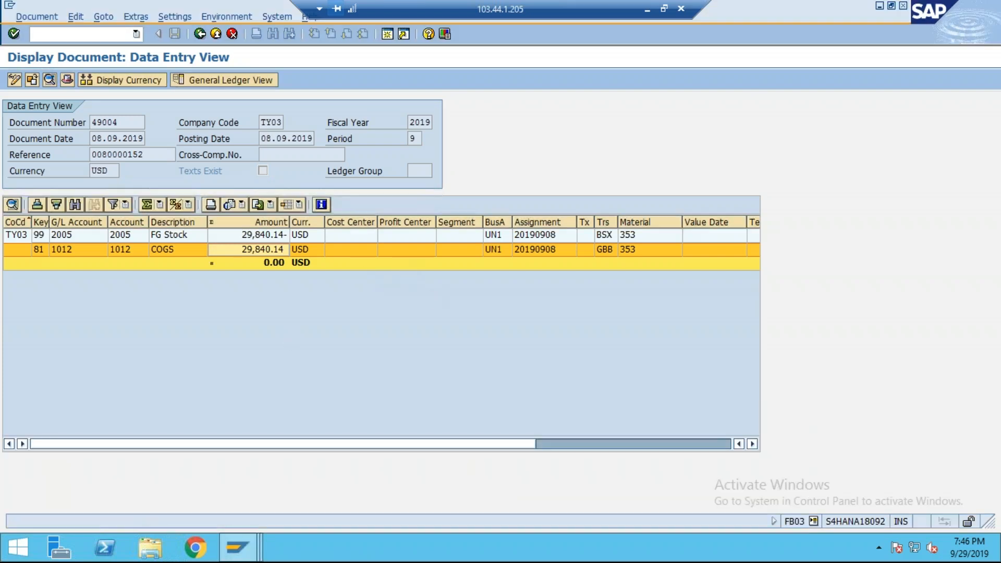
left_click(195, 31)
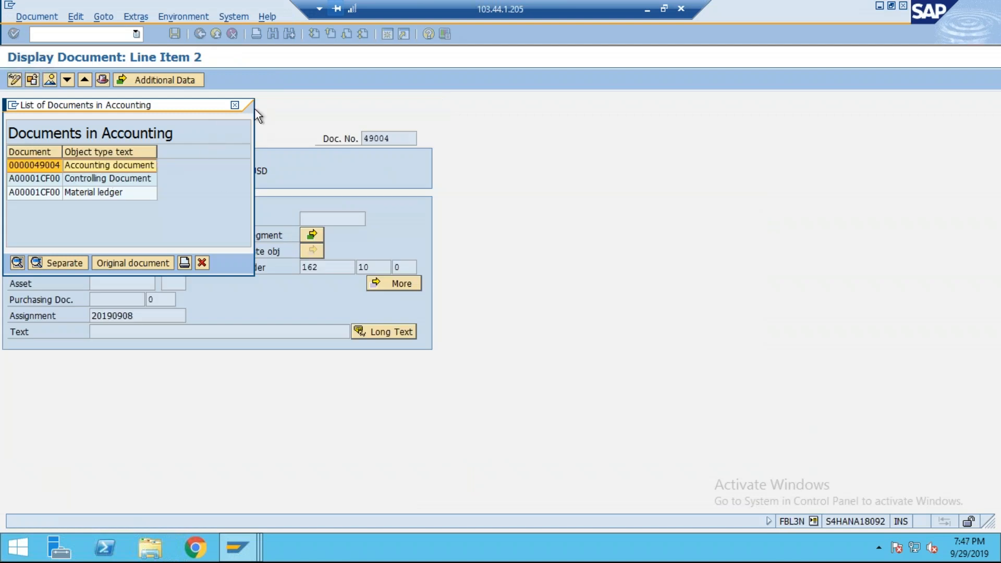
left_click(234, 105)
left_click(183, 16)
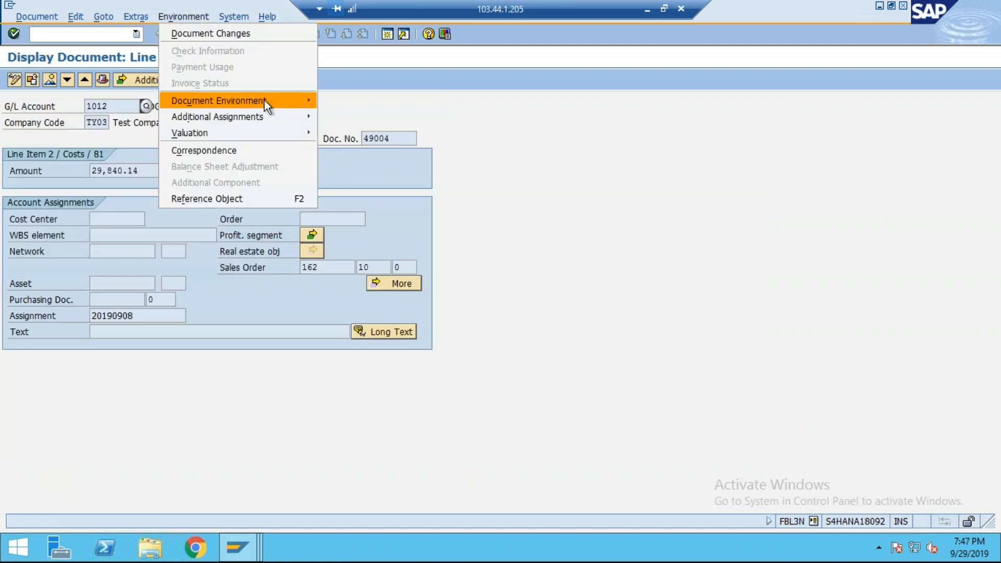
mouse_move(265, 100)
left_click(395, 100)
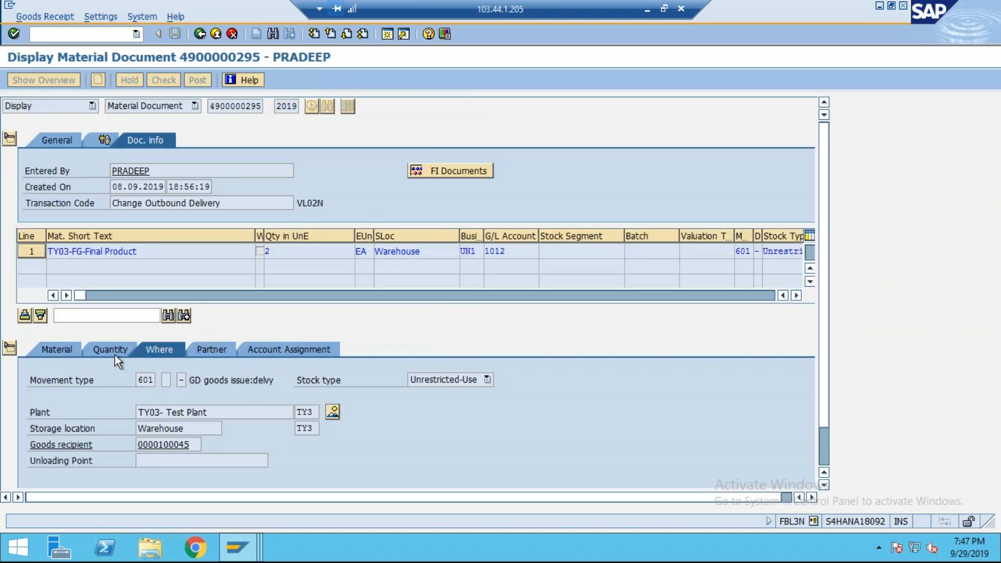
- Compare the material document's quantity and amount with material 353's cost components, then return to line item 2
left_click(116, 355)
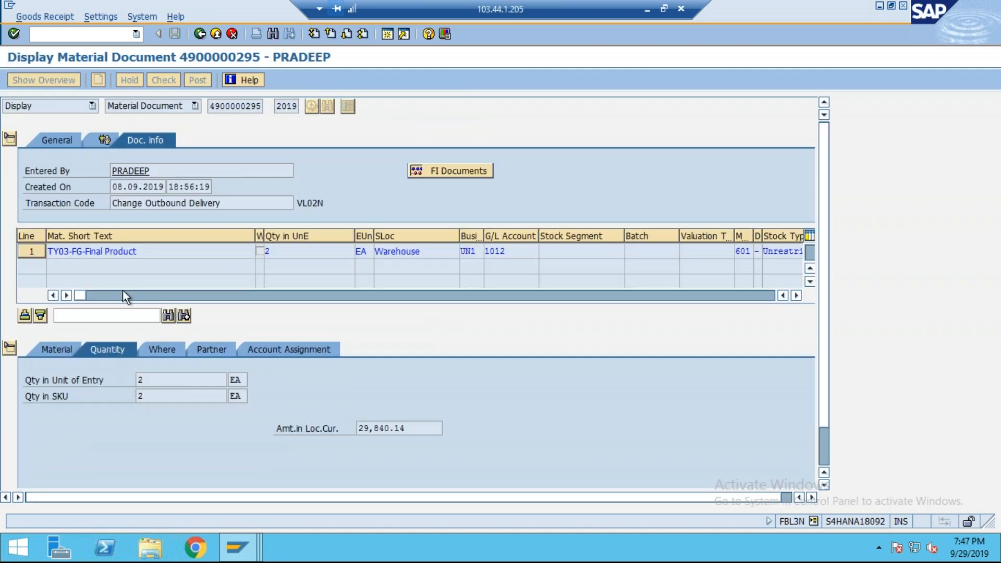
left_click(237, 547)
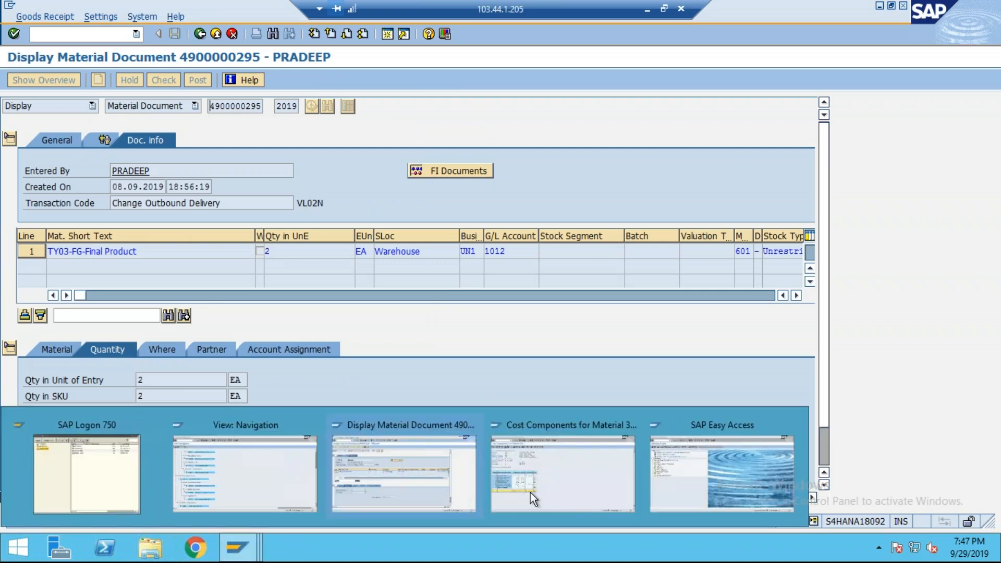
left_click(521, 493)
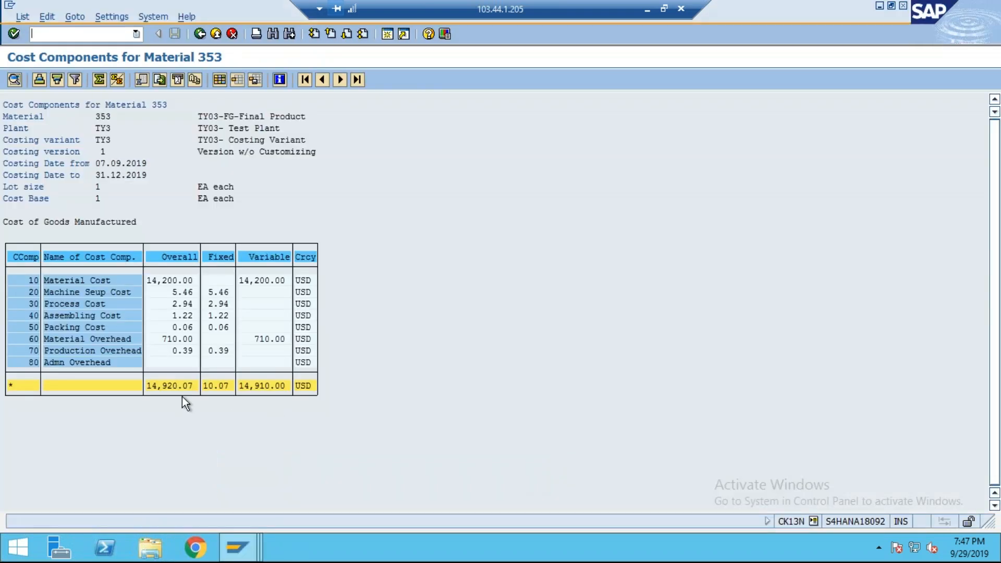
left_click(248, 545)
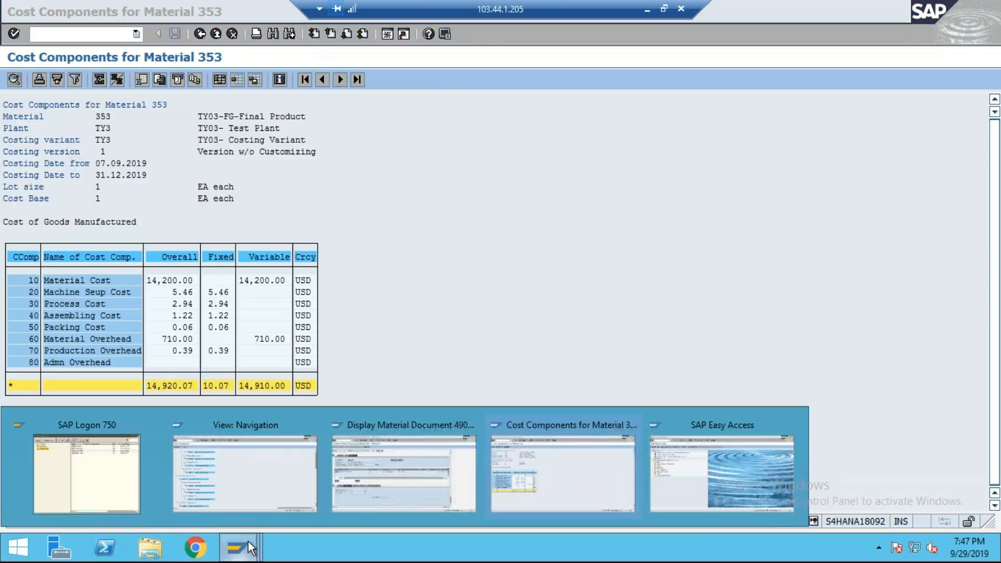
left_click(415, 493)
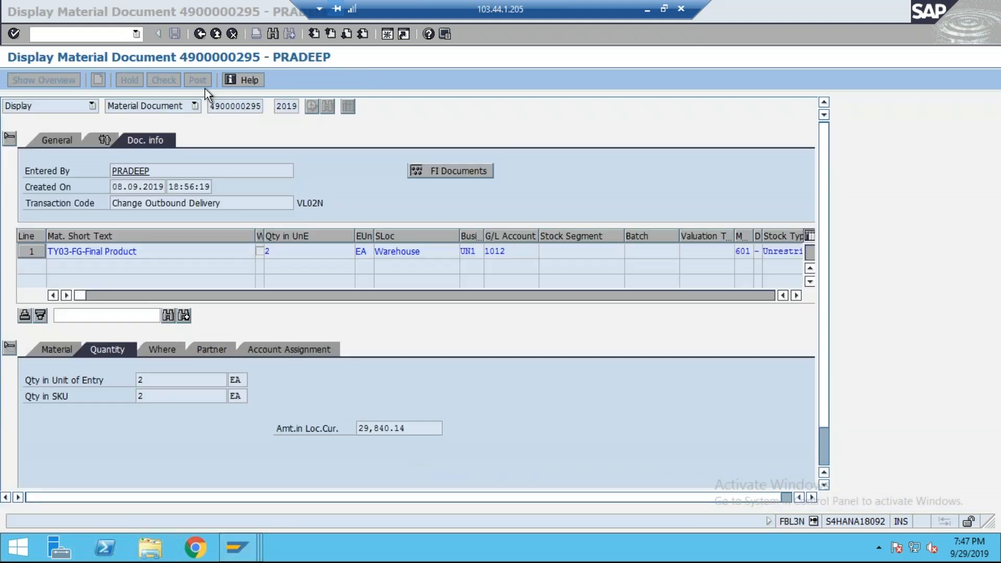
left_click(199, 34)
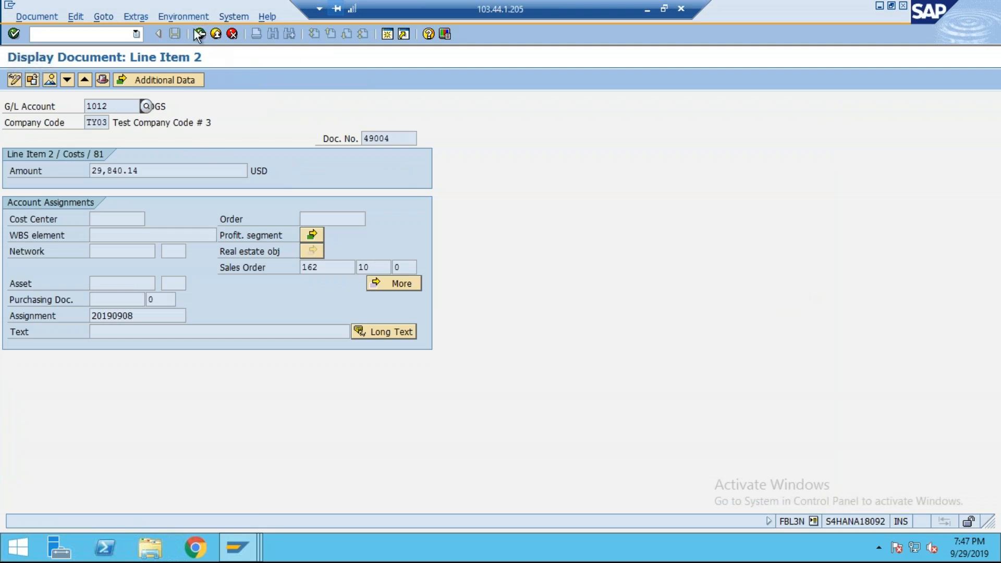
- Open material ledger document A00001CF00 from the linked accounting documents
left_click(184, 17)
mouse_move(268, 98)
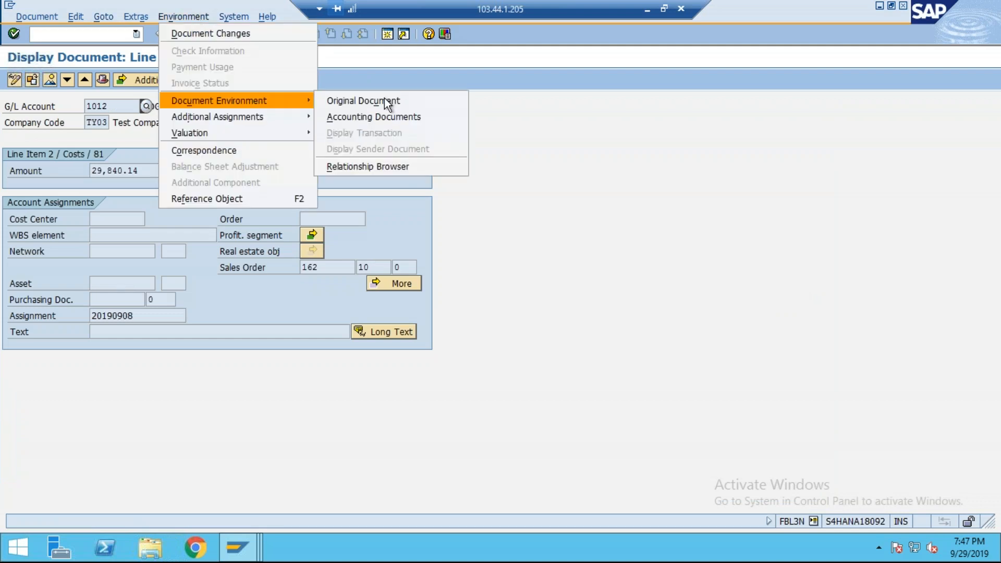
left_click(409, 117)
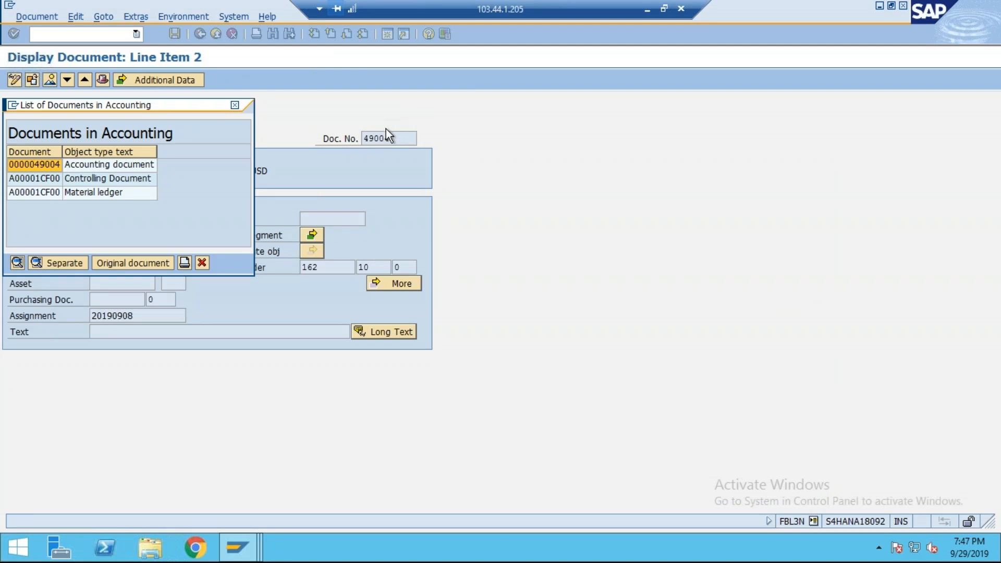
double_click(101, 192)
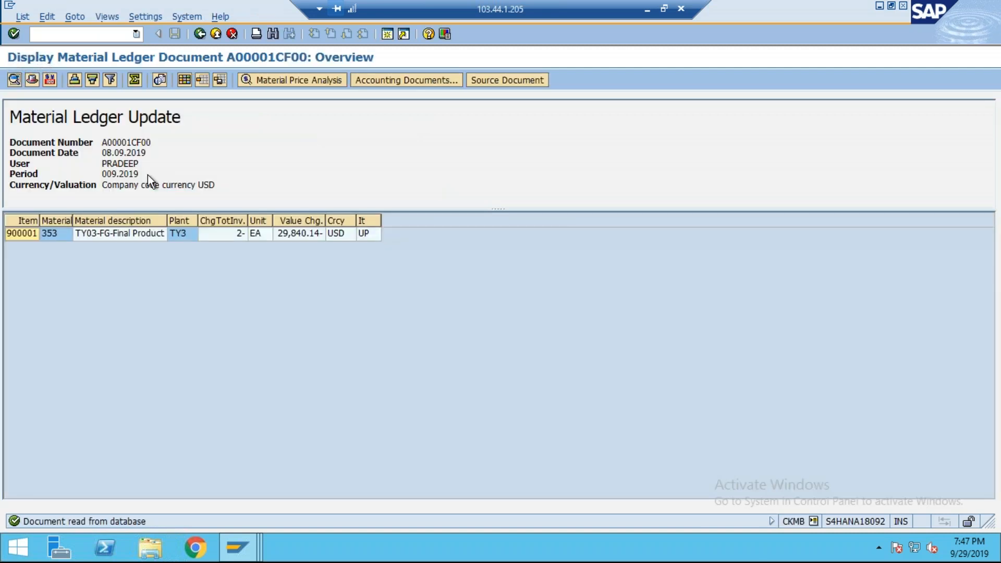
- Review material 353's price analysis, then go back to the linked documents list
left_click(305, 80)
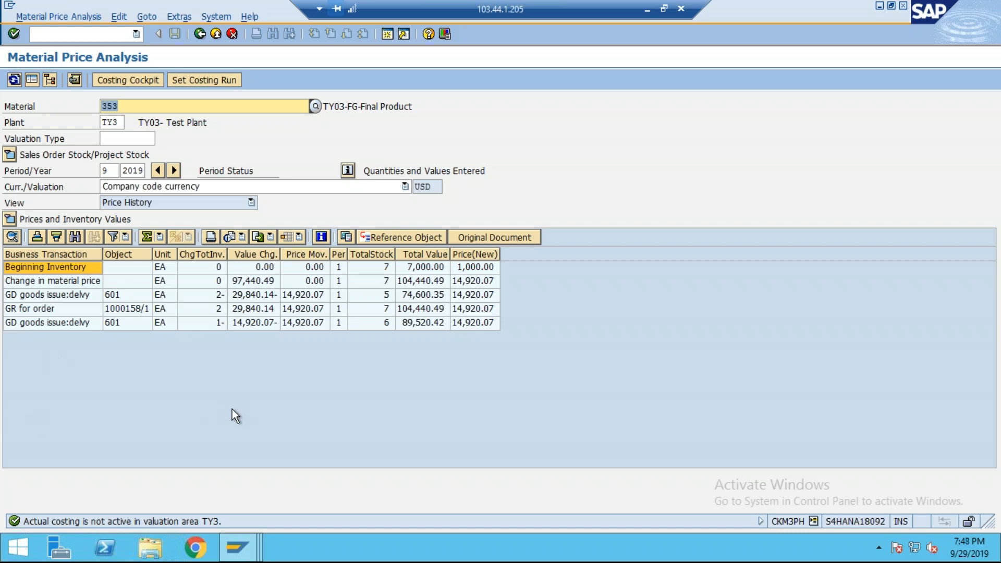
left_click(201, 34)
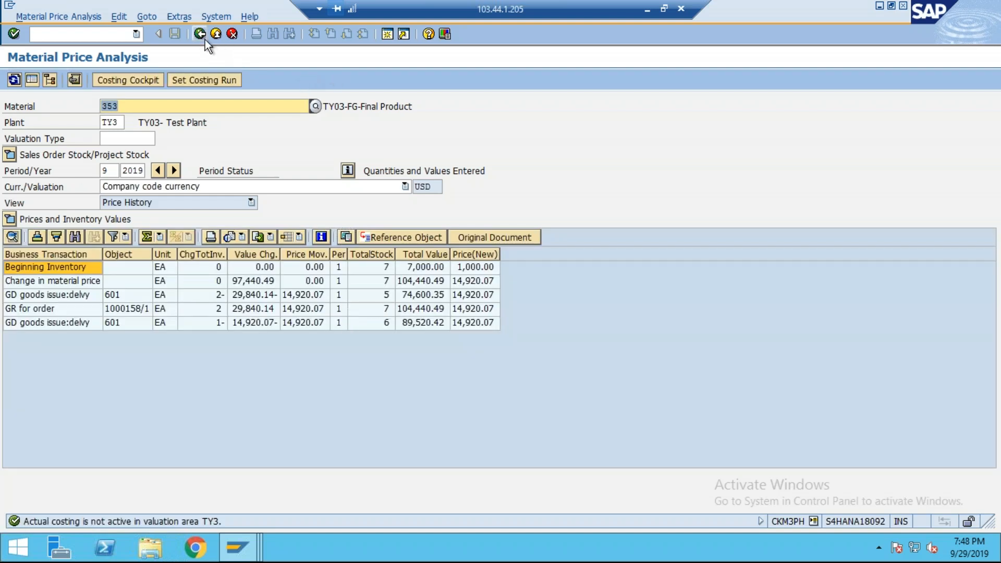
left_click(204, 38)
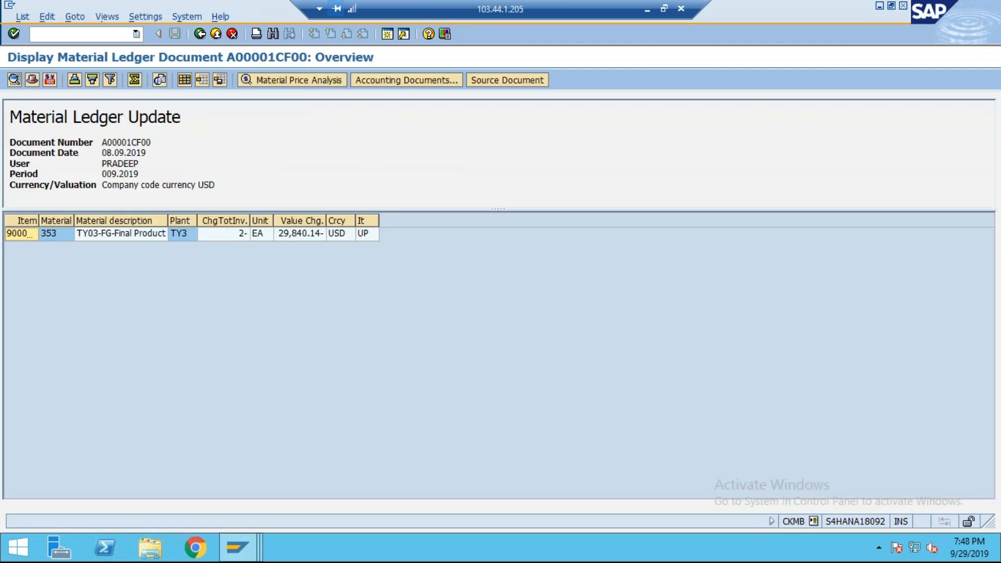
left_click(203, 38)
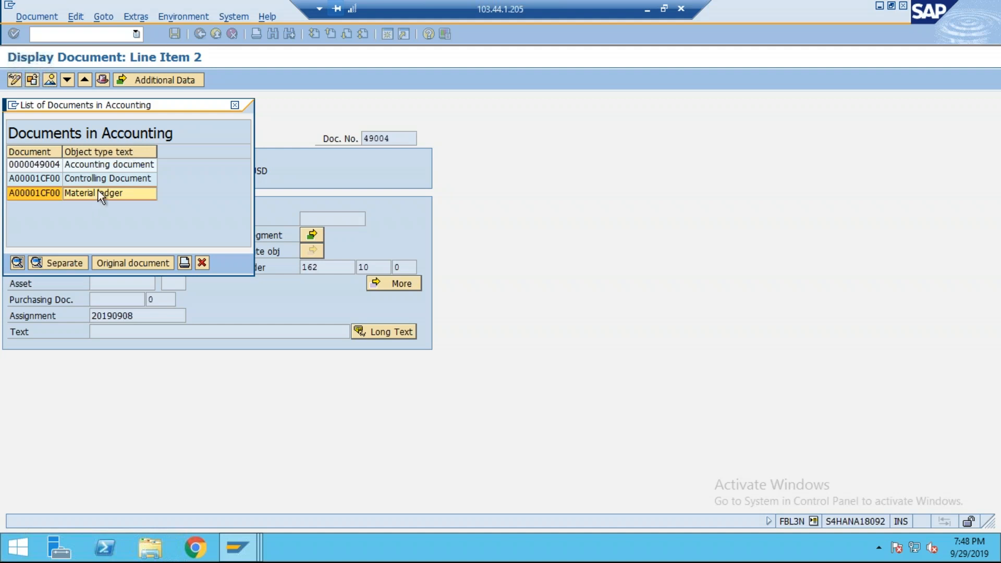
- Recheck accounting document 49004's entries and close the Documents in Accounting list
left_click(103, 167)
double_click(102, 168)
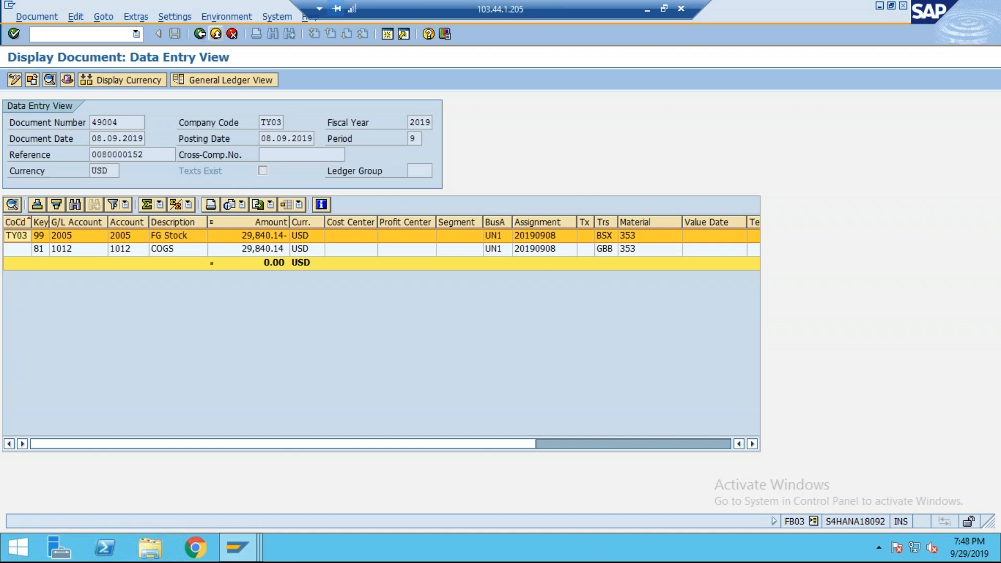
left_click(200, 34)
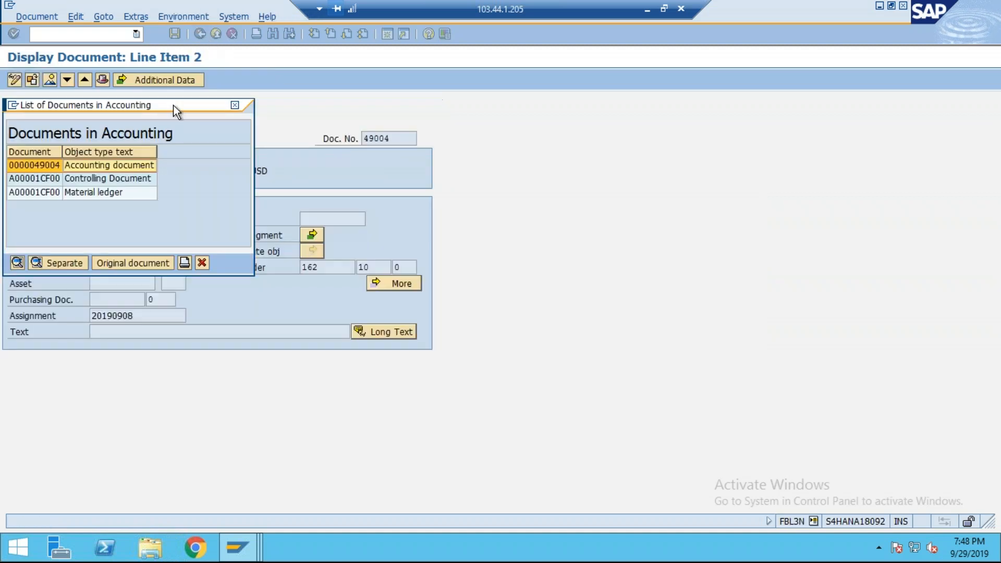
left_click(202, 263)
- Scan the FBL3N line item list, then return to the selection screen for account 2005
left_click(200, 35)
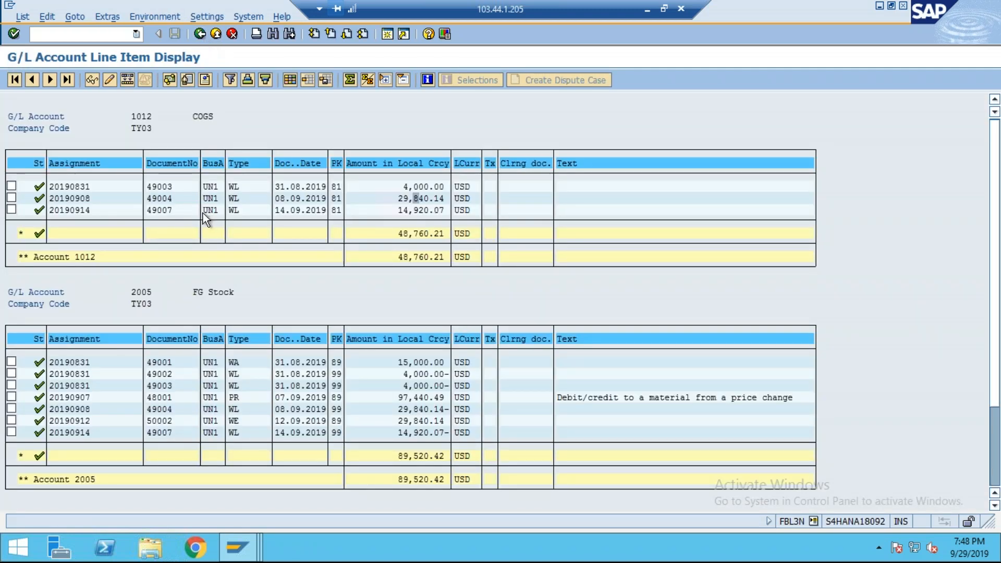
scroll(246, 374, "down", 2)
left_click(418, 399)
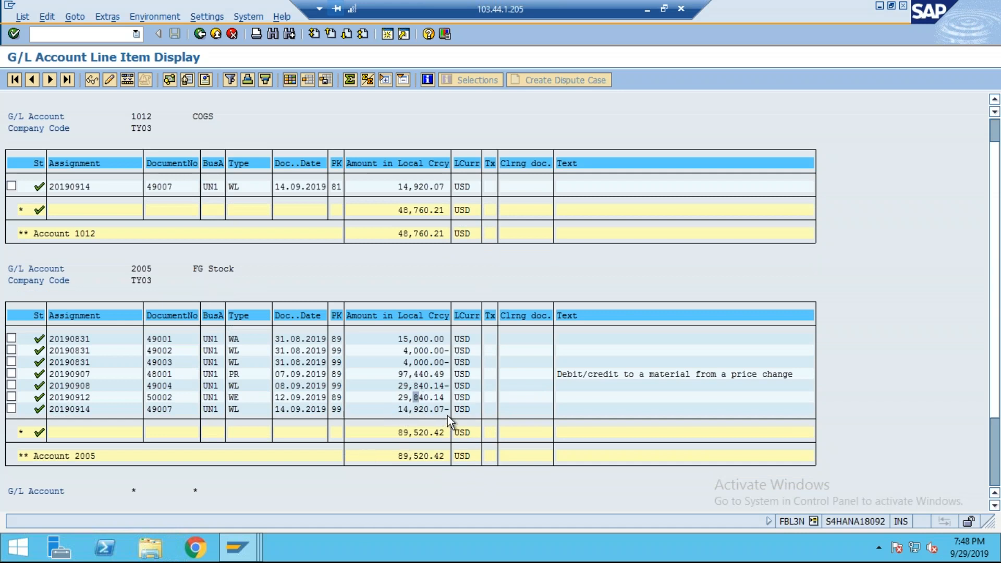
scroll(382, 428, "down", 1)
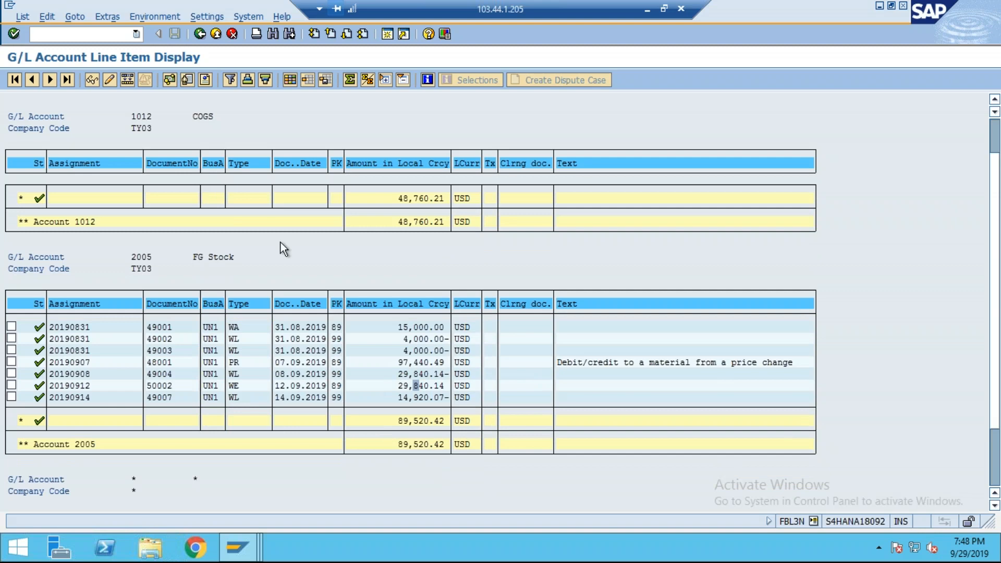
left_click(200, 33)
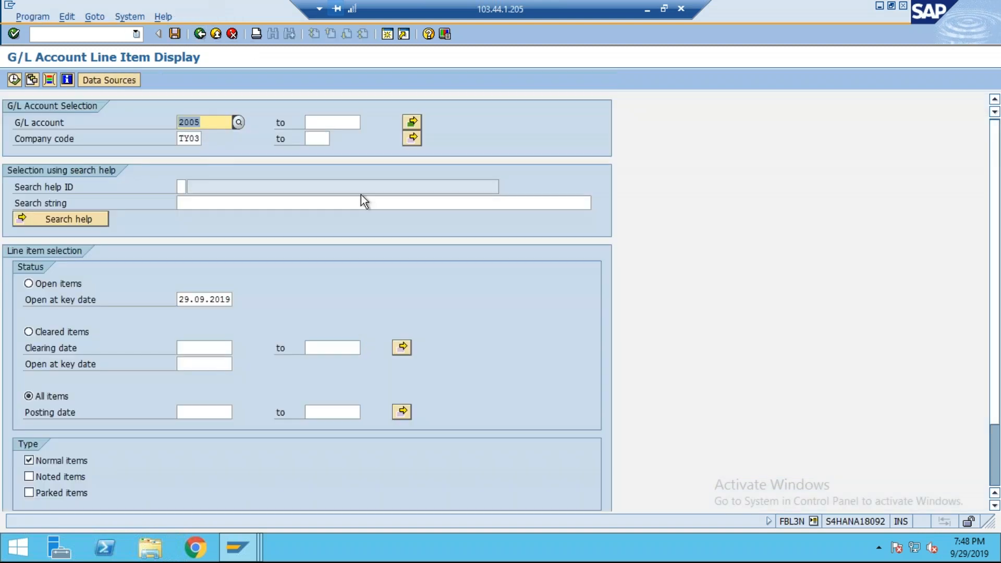
- Add account 1011 Change in Stock from chart TY03 alongside 2005 and 1012, then run the line item report
left_click(412, 122)
left_click(55, 221)
left_click(99, 221)
key("Tab")
type("TY03")
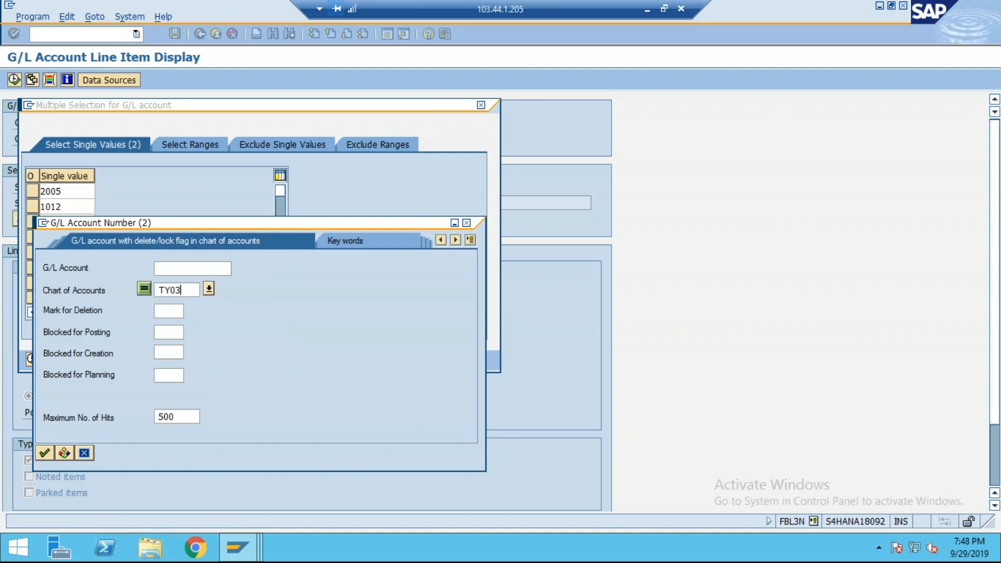
key("Return")
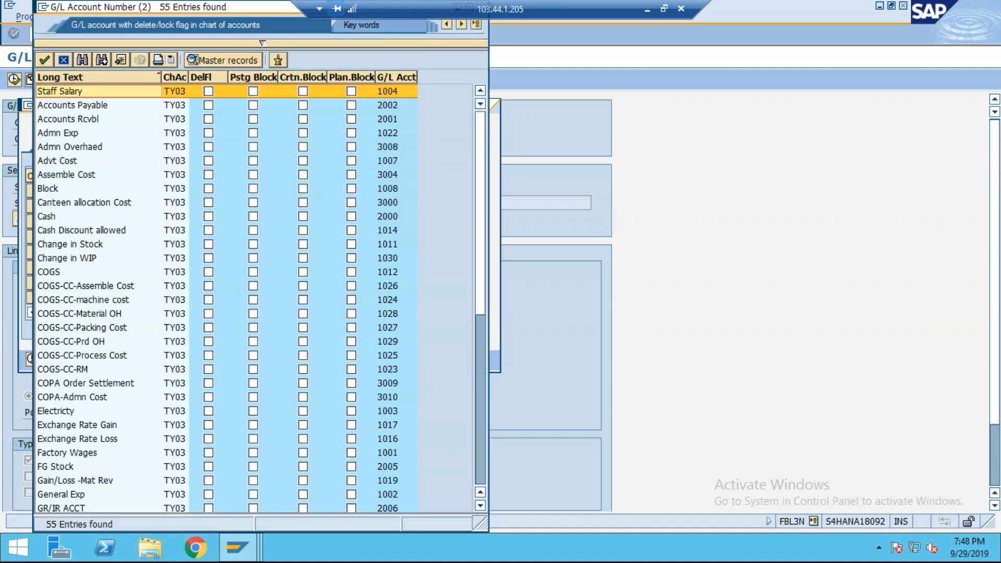
key("ctrl+f")
type("*")
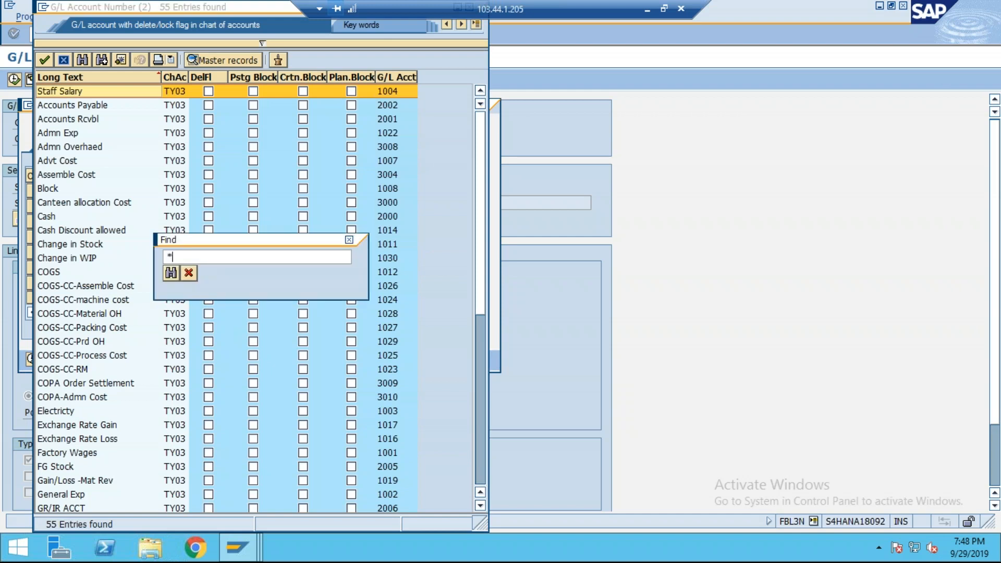
type("CHANGE IN STOCK")
key("Return")
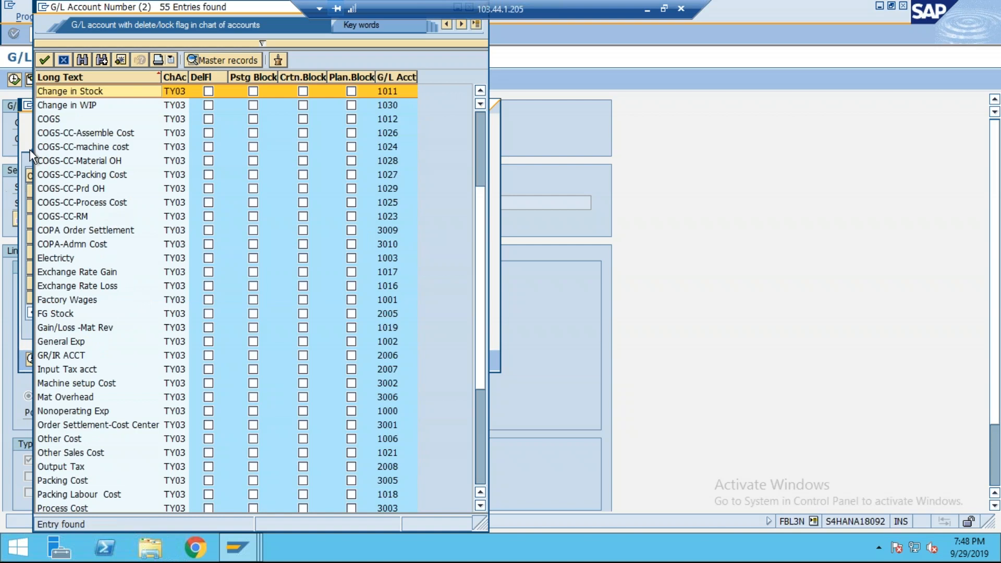
double_click(129, 92)
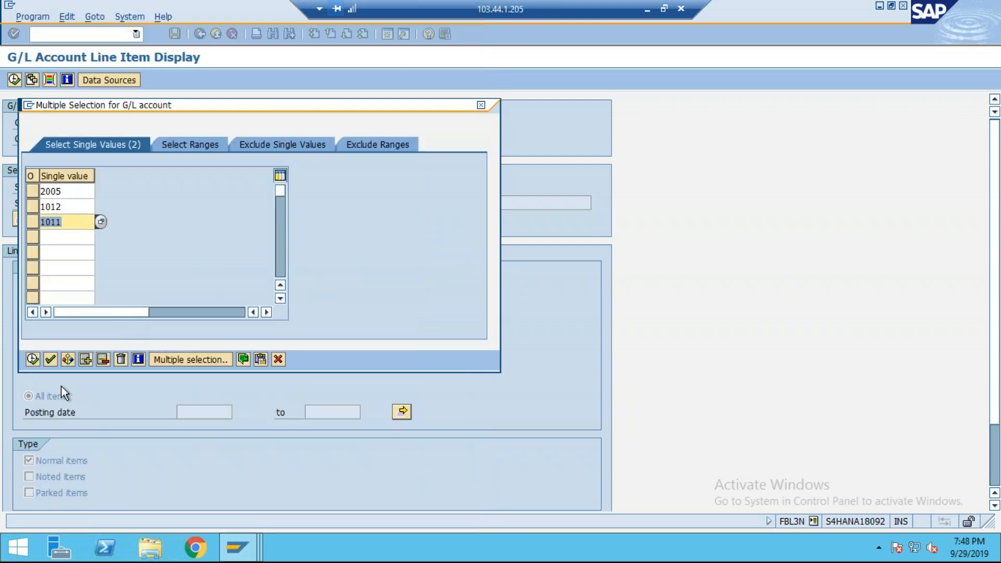
left_click(33, 359)
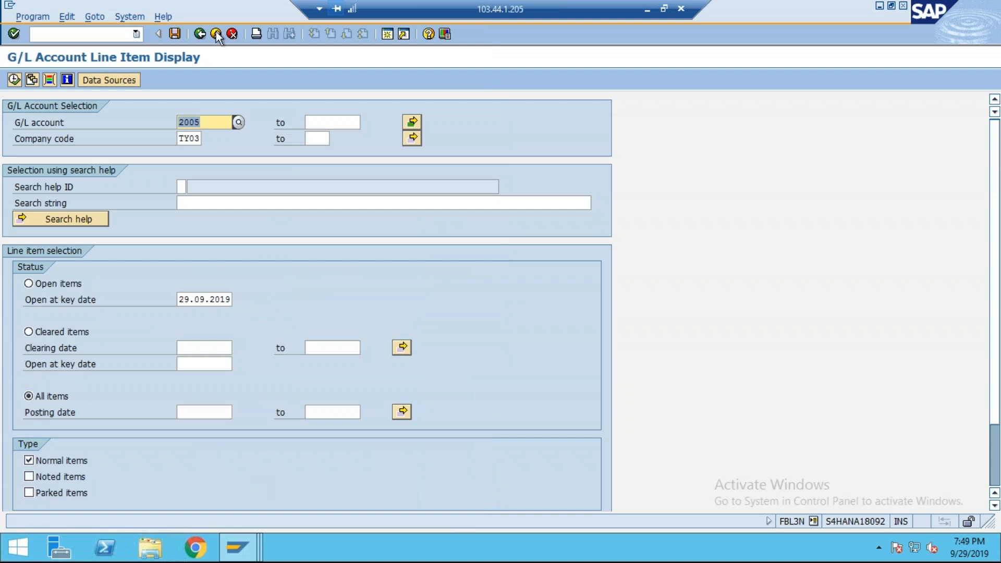
left_click(14, 78)
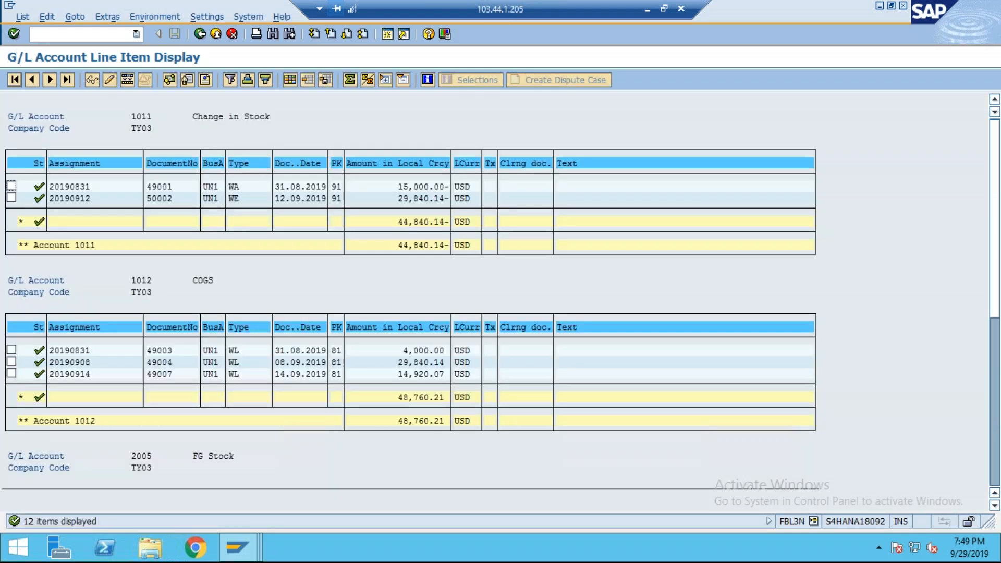
- Inspect line items 49001 and 50002 to find order 1000158, then open a new session with CO03
left_click(420, 186)
double_click(418, 187)
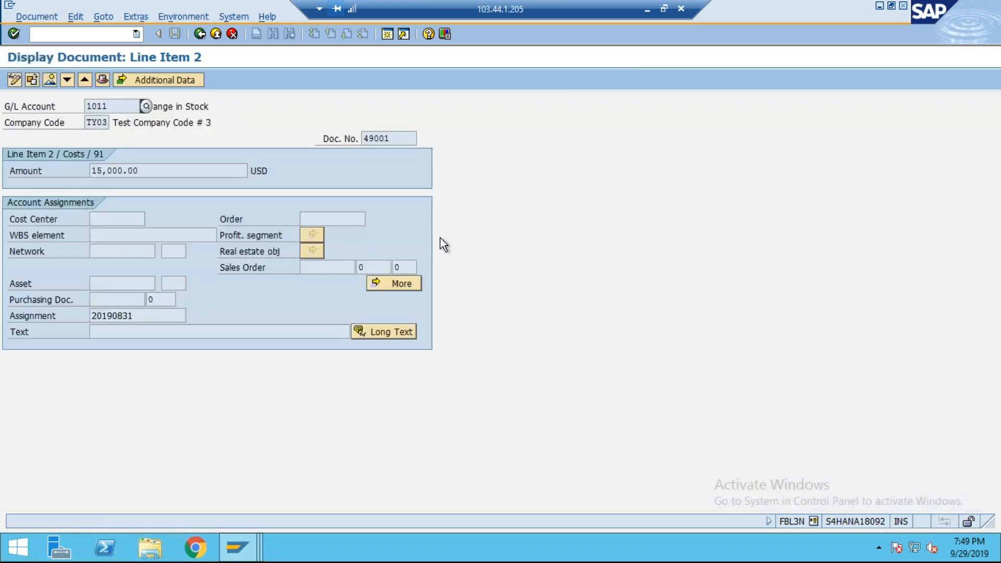
left_click(328, 216)
left_click(201, 34)
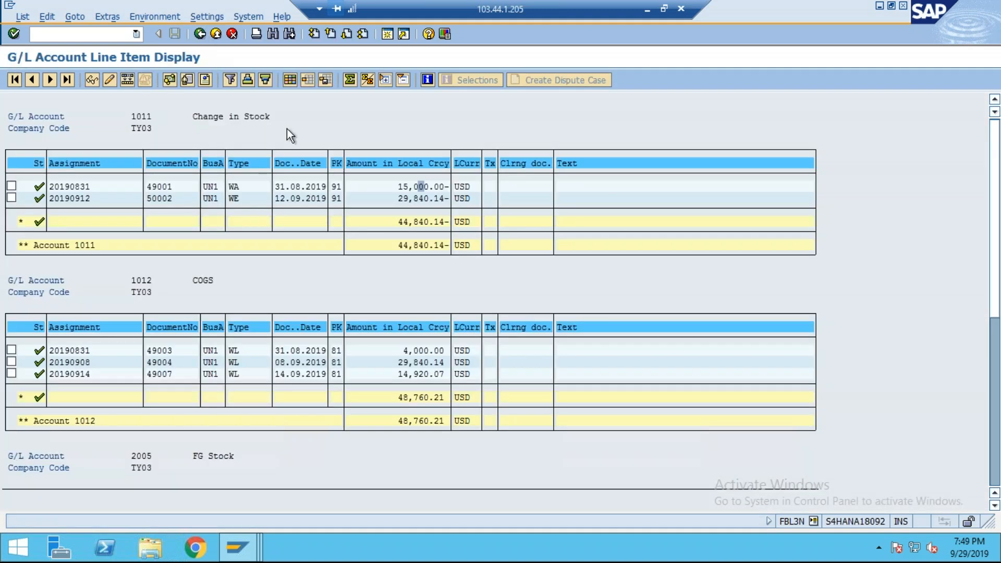
double_click(420, 198)
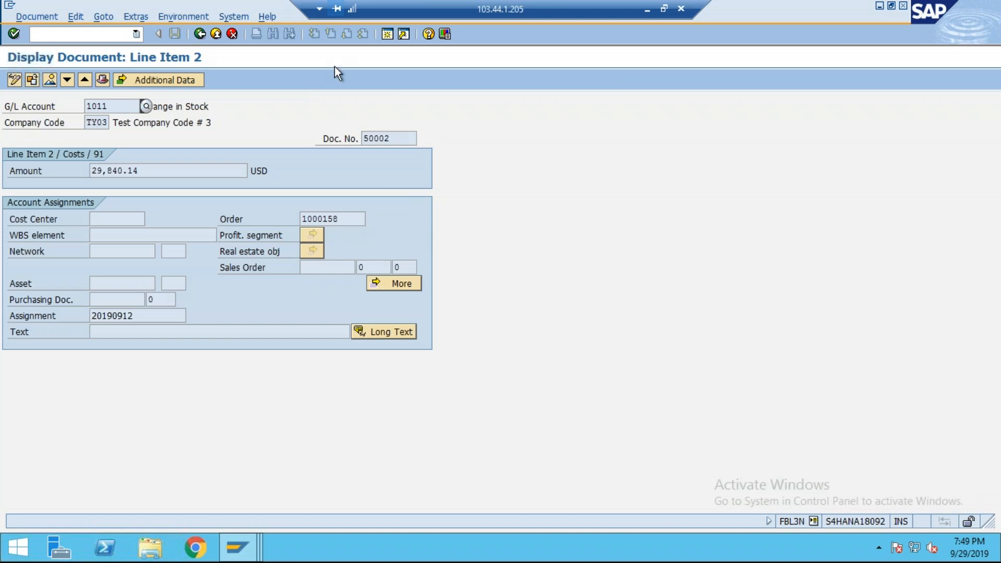
left_click(387, 38)
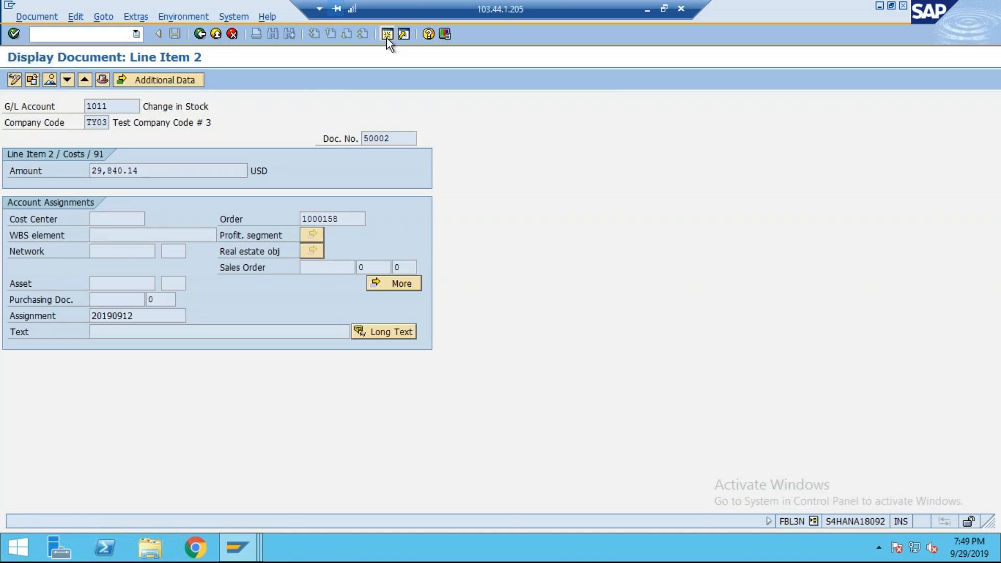
type("CO03")
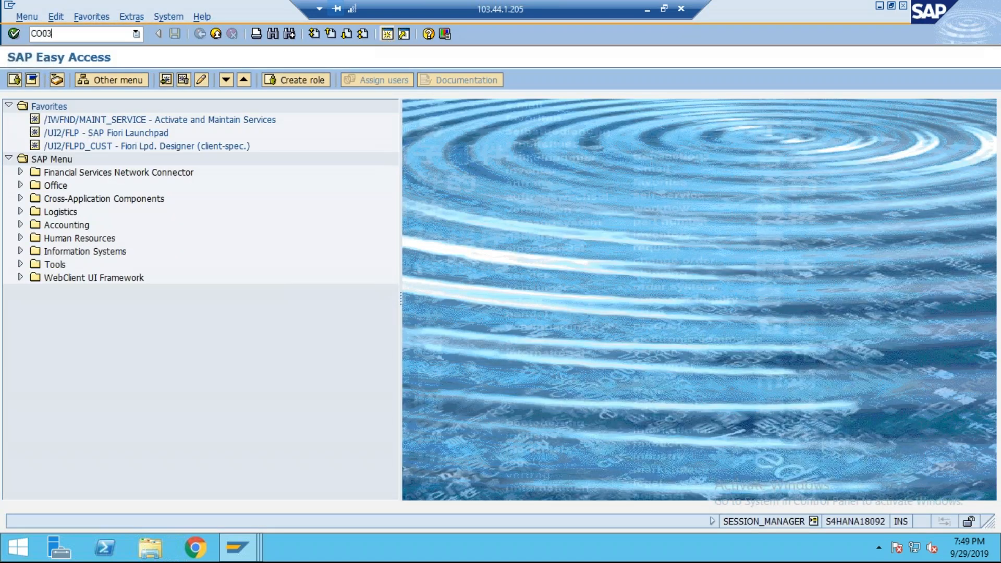
- Run CO03 for production order 1000158 and display its collective order structure
key("Return")
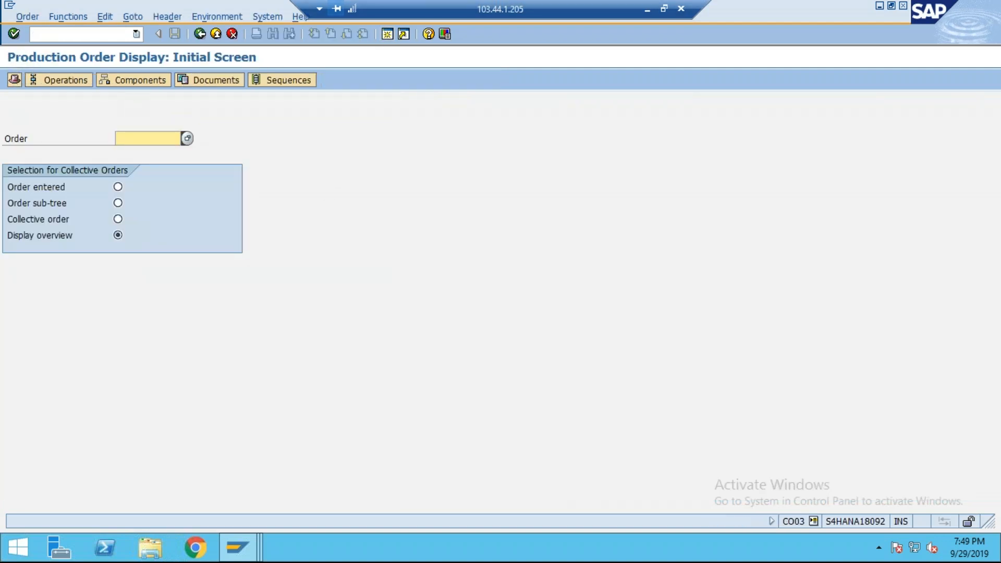
key("alt+Tab")
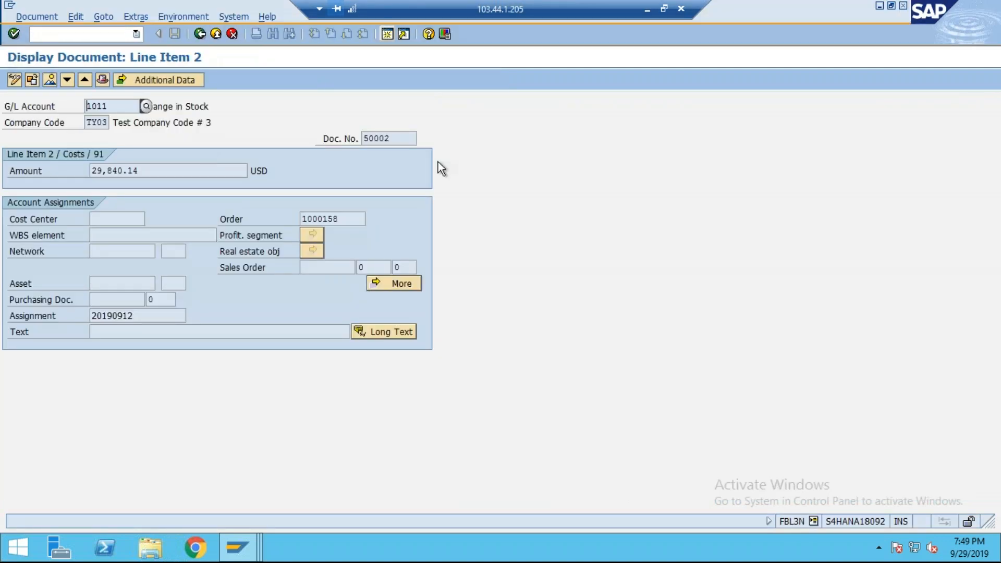
key("alt+Tab")
type("100")
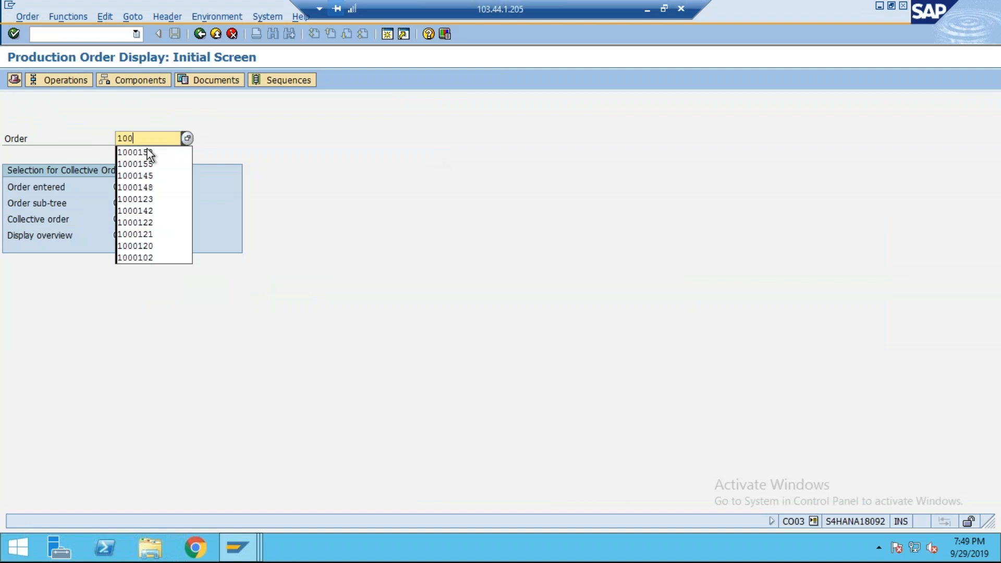
left_click(137, 152)
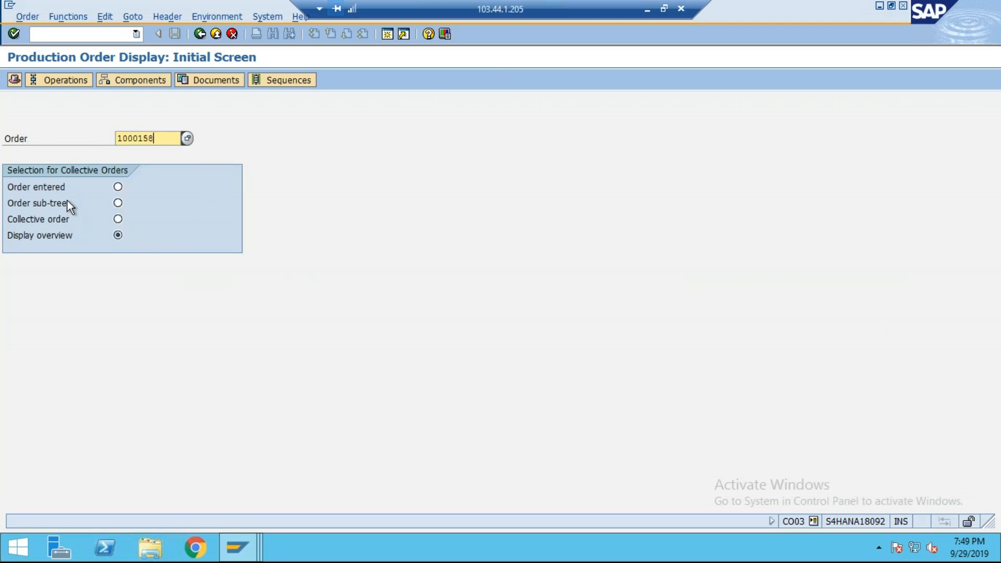
left_click(14, 34)
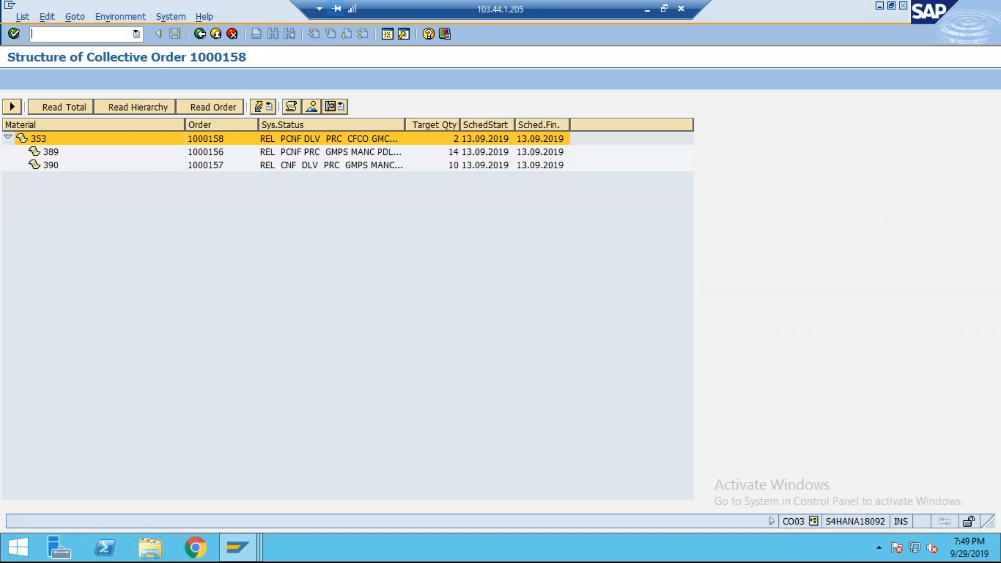
left_click(233, 546)
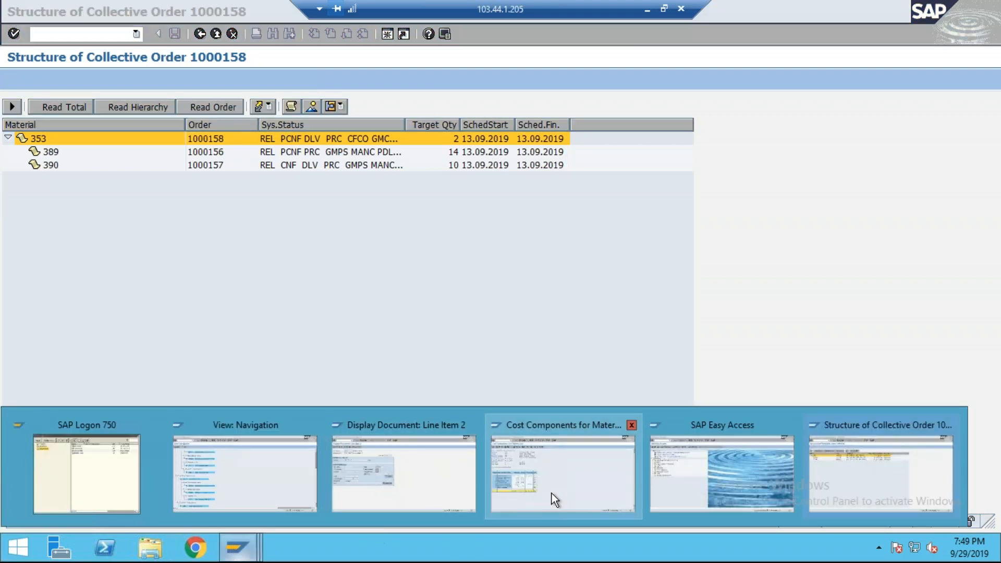
- Expand material 353's final product, SFG-1 and SFG-2 cost breakdowns, then return to order 1000158
left_click(511, 499)
left_click(200, 34)
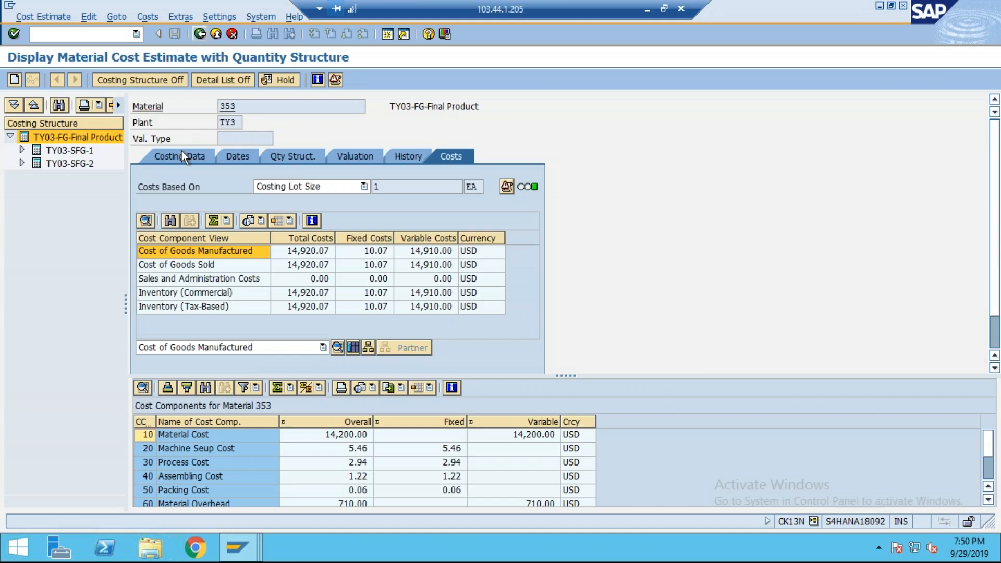
left_click_drag(124, 304, 293, 312)
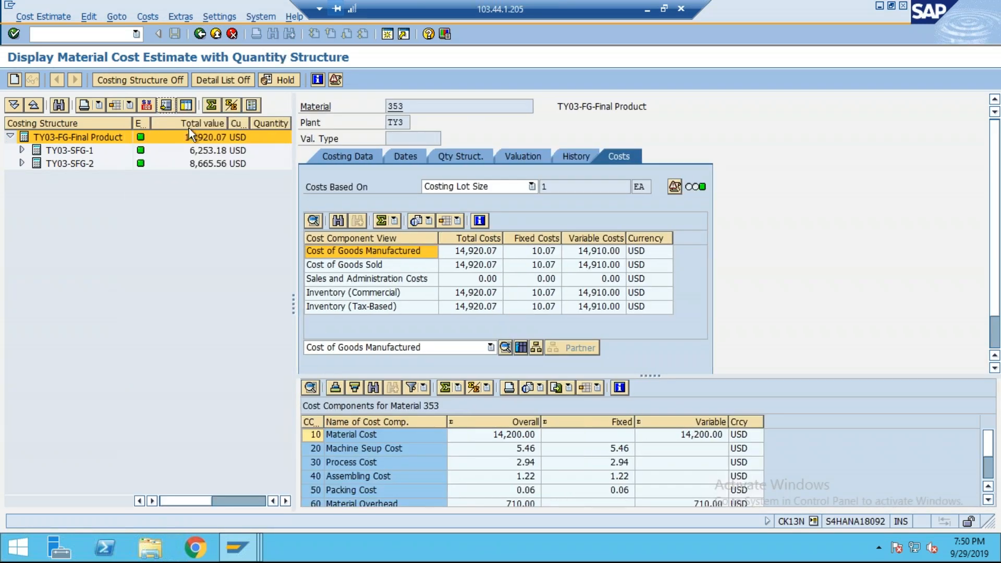
left_click(169, 105)
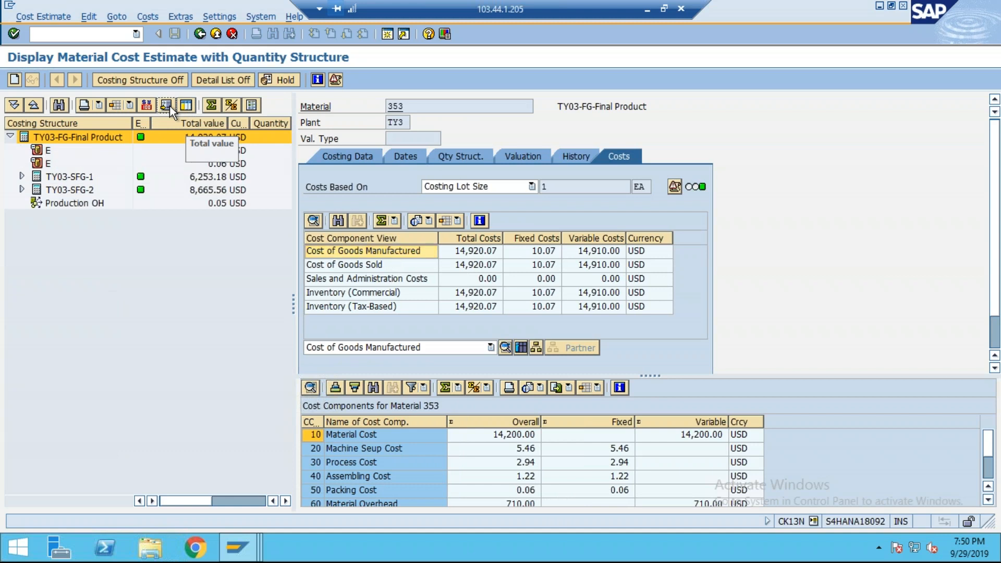
left_click(21, 190)
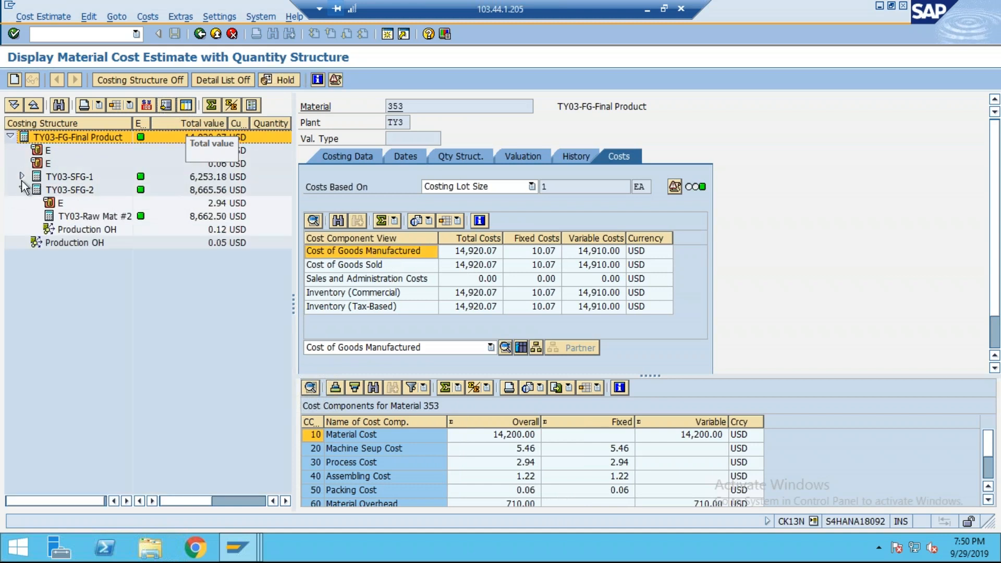
left_click(22, 177)
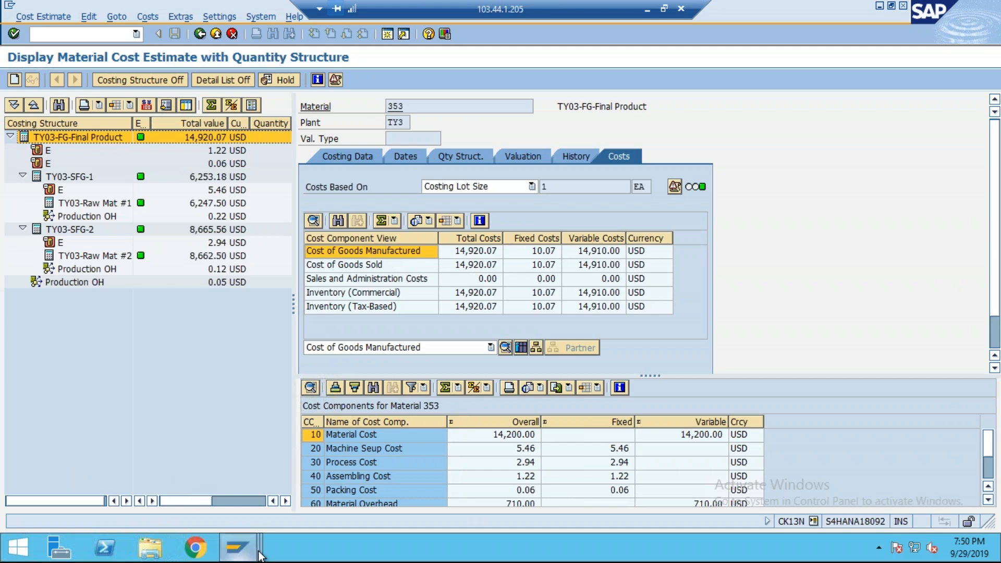
left_click(237, 548)
left_click(853, 477)
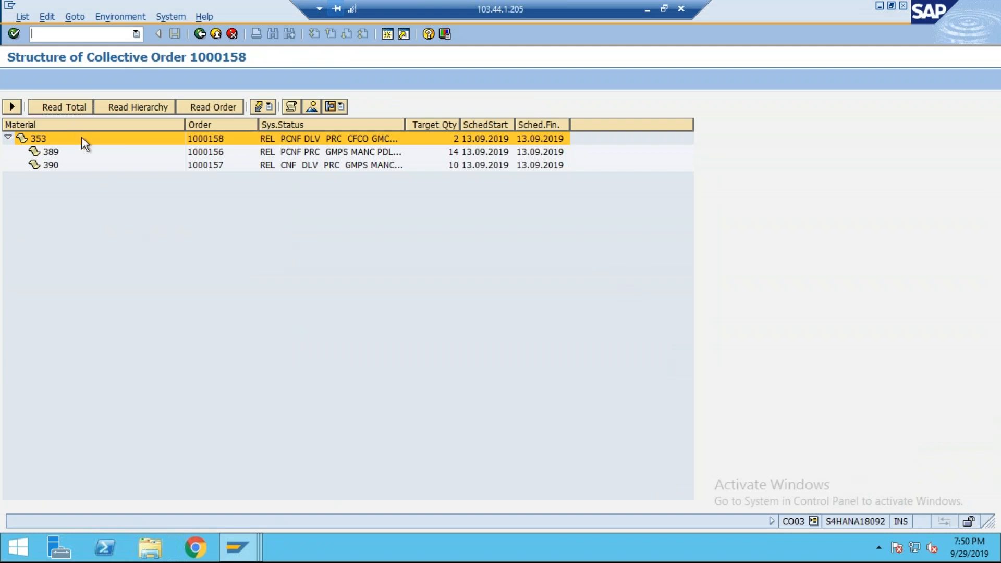
- Show the Target/Actual cost comparison for order 1000158 via Goto > Costs > Analysis
left_click(205, 108)
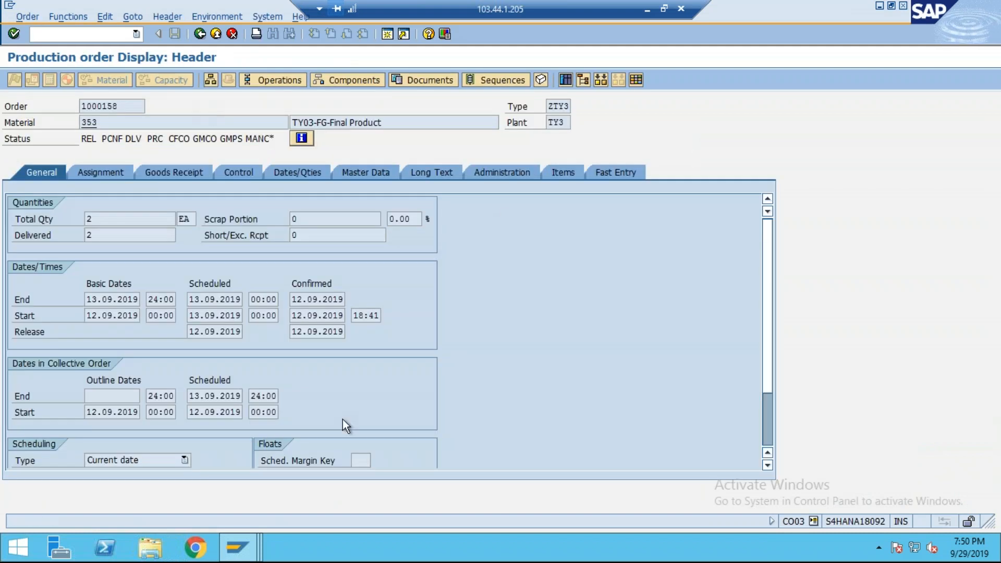
left_click(133, 16)
mouse_move(215, 92)
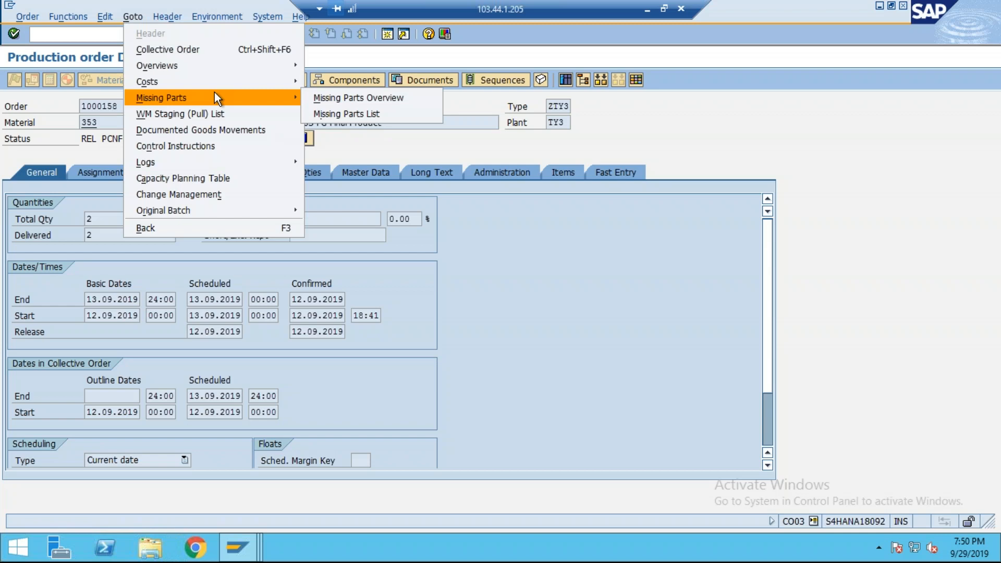
mouse_move(242, 81)
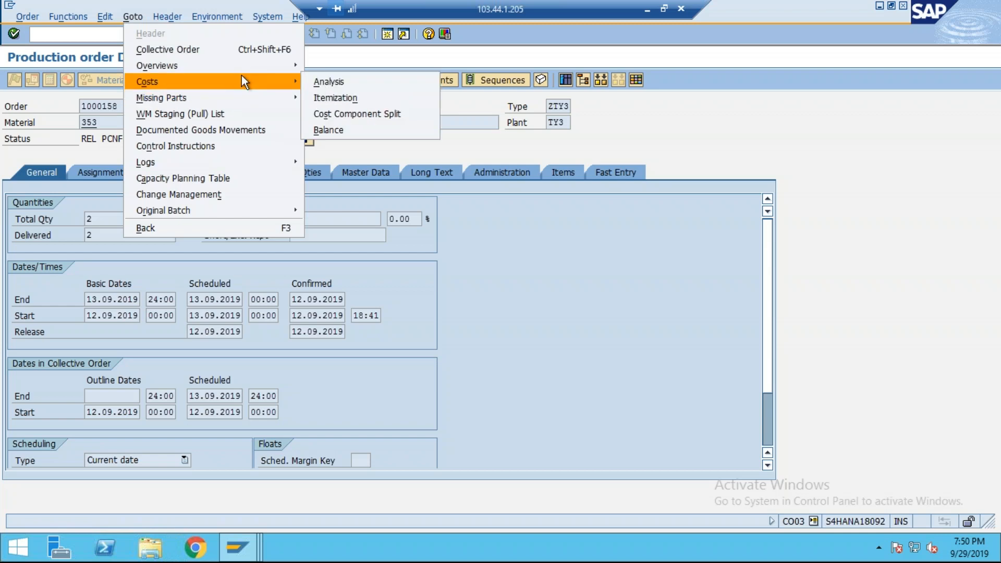
left_click(369, 82)
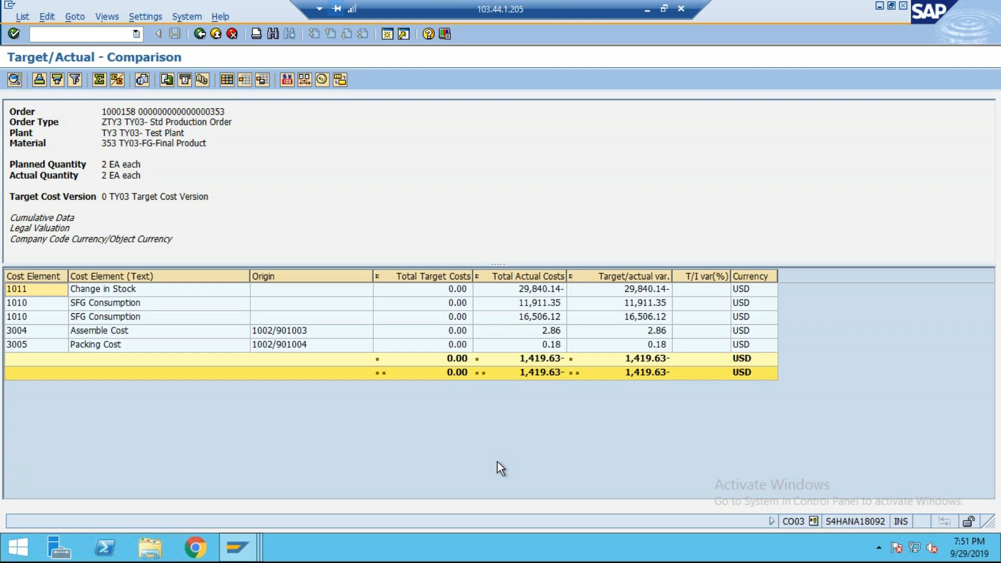
- Minimize the Remote Desktop session to reveal the local Paint notes
left_click(647, 9)
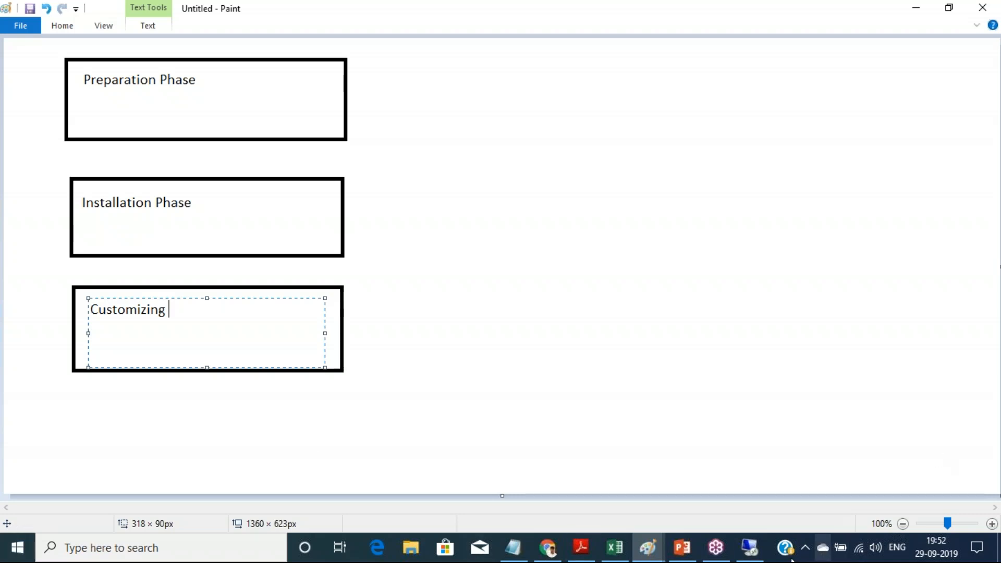
- Scroll the Excel S4 HANA course calendar down to Reporting, then return to SAP's cost comparison
left_click(750, 548)
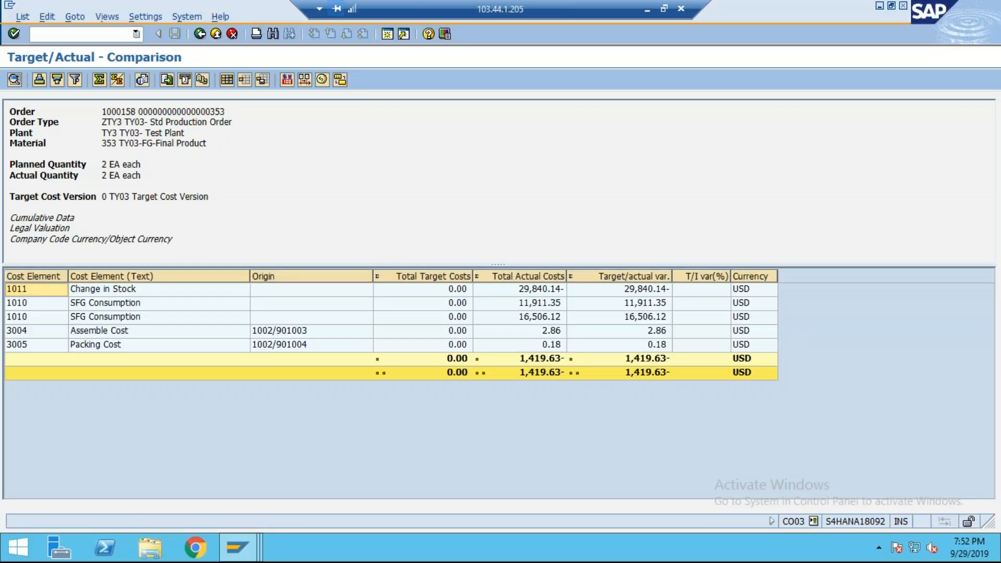
left_click(647, 9)
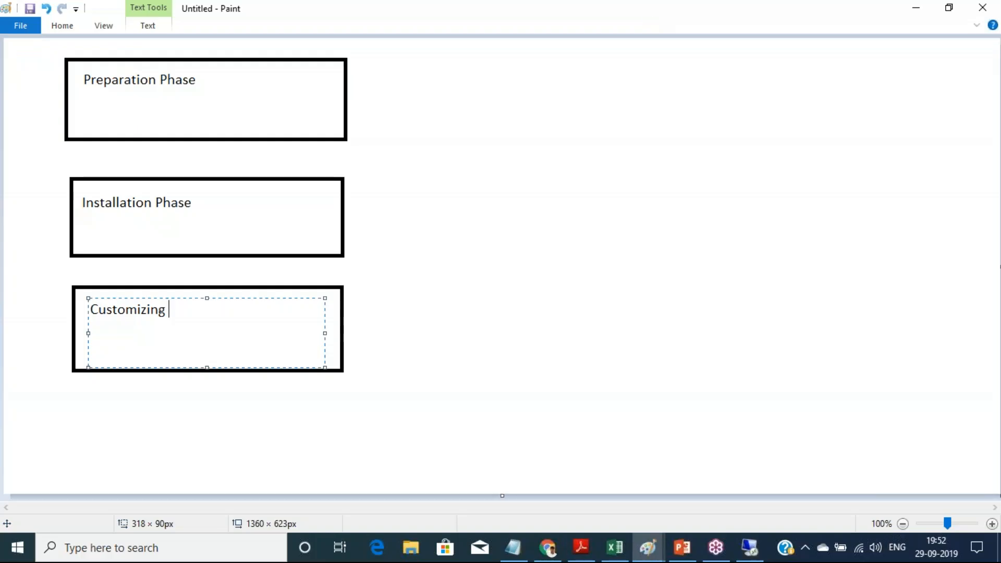
left_click(616, 550)
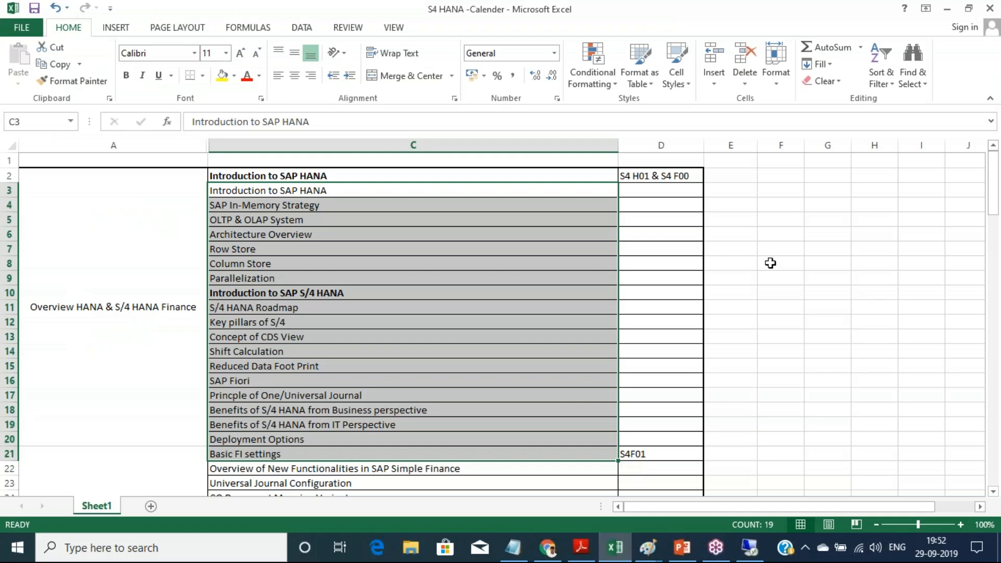
left_click(771, 274)
scroll(762, 280, "down", 1)
scroll(762, 280, "down", 5)
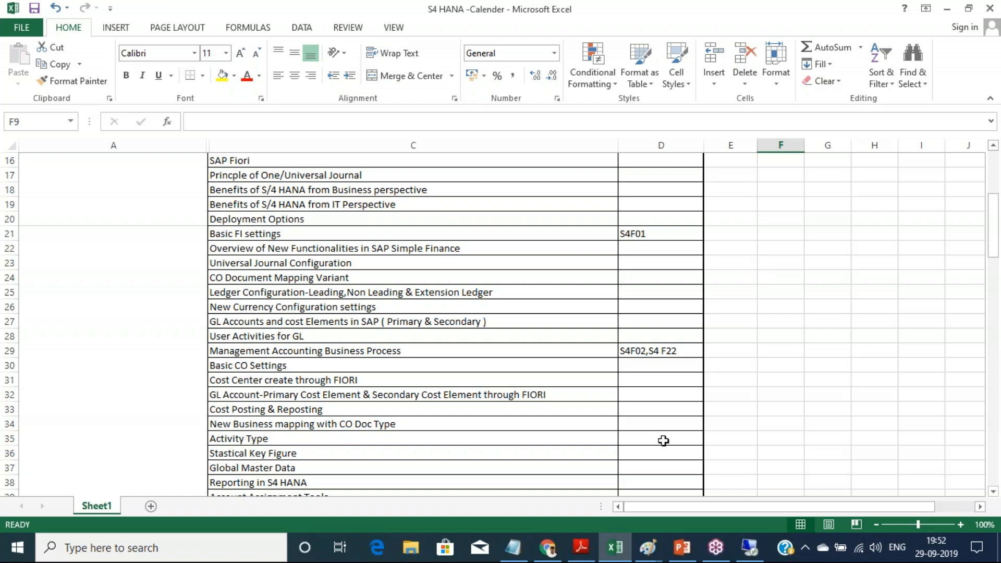
left_click(749, 548)
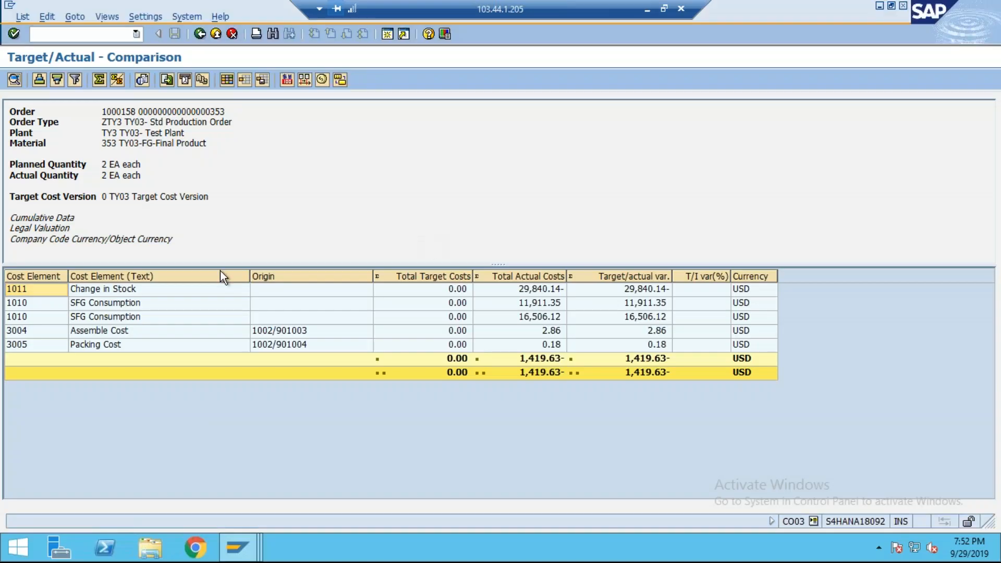
- Switch to the Line Item 2 window and open the SAP Reference IMG with /NSPRO
left_click(259, 556)
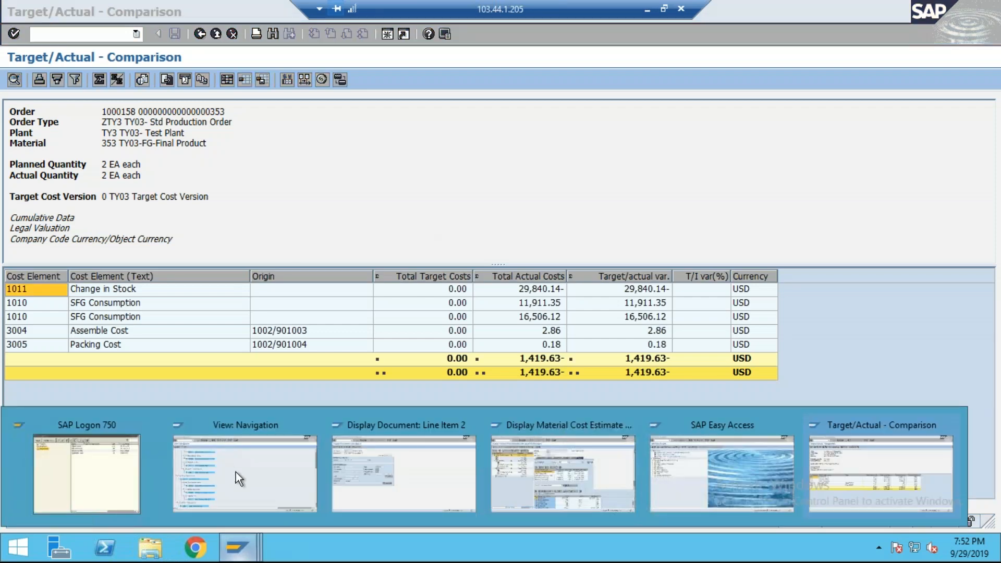
left_click(400, 492)
left_click(104, 33)
type("/NSPRO")
key("Return")
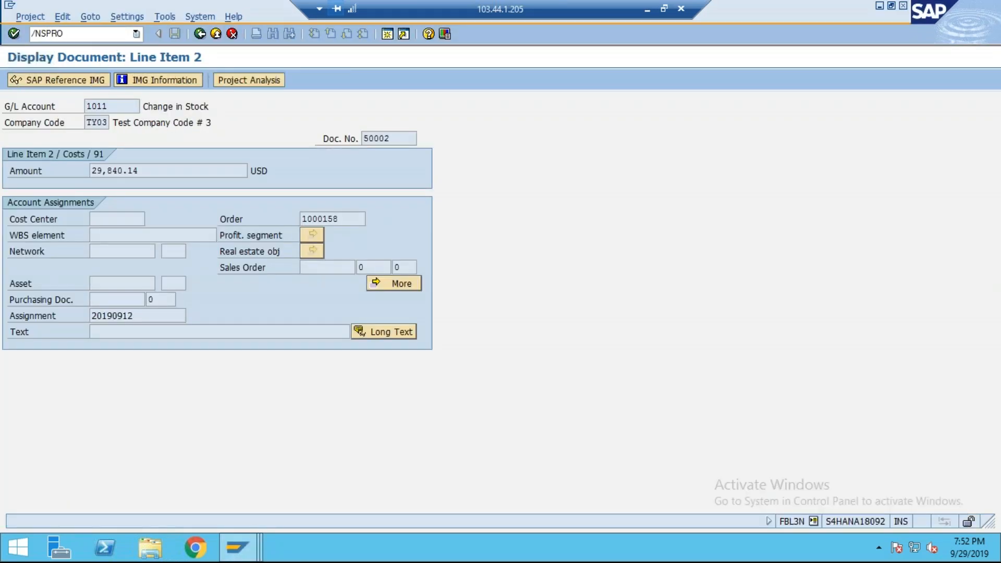
left_click(99, 76)
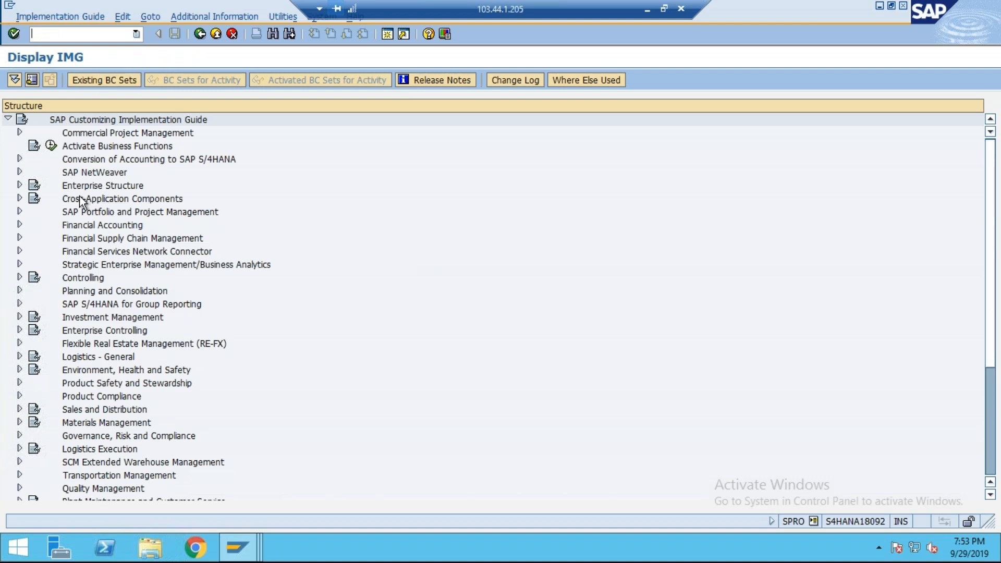
- Expand Conversion of Accounting > Preparations and Migration > Controlling, then minimize the remote session
left_click(20, 160)
left_click(32, 186)
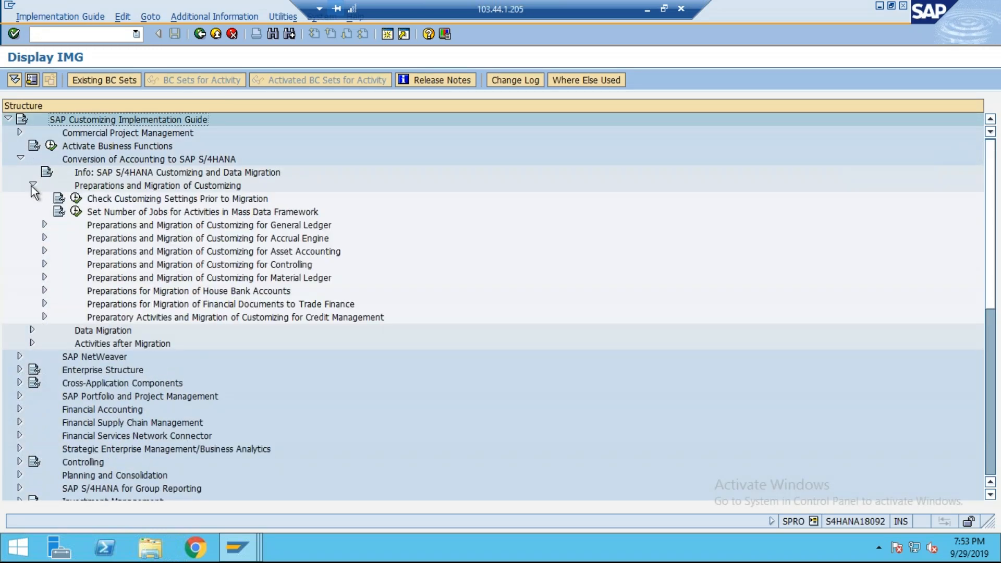
left_click(293, 268)
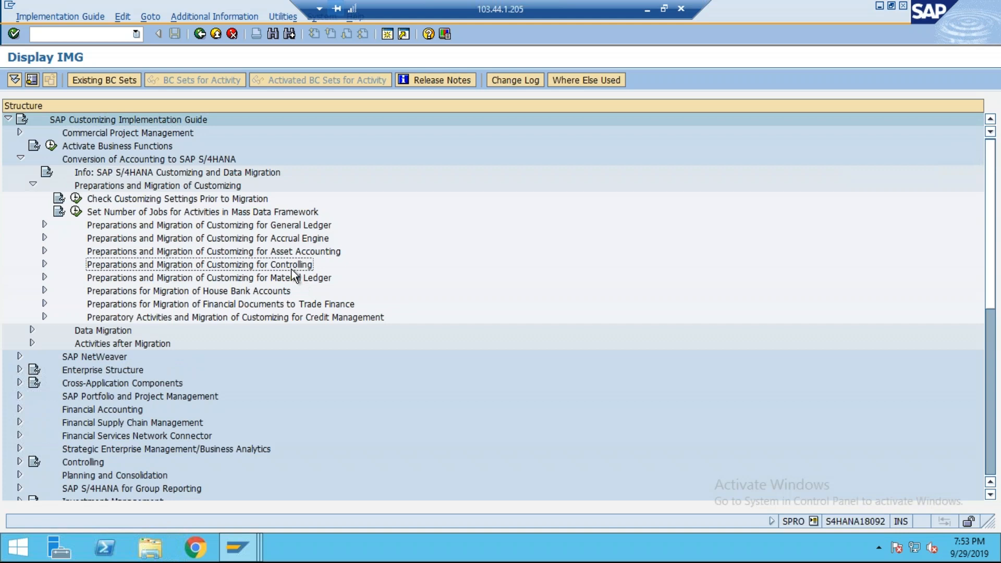
left_click(44, 264)
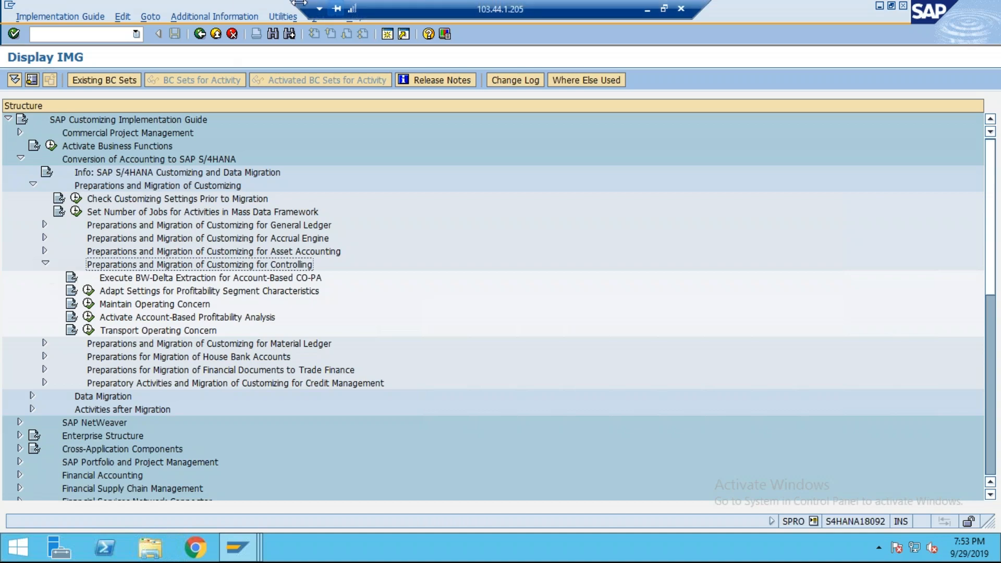
left_click(647, 7)
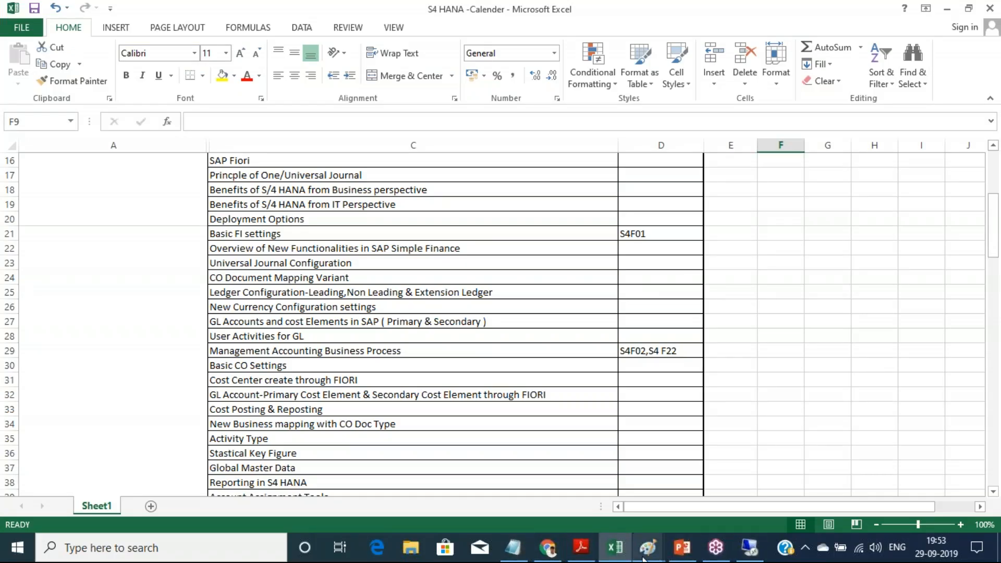
- Launch a new blank Paint window from the Windows search
left_click(647, 547)
left_click(687, 506)
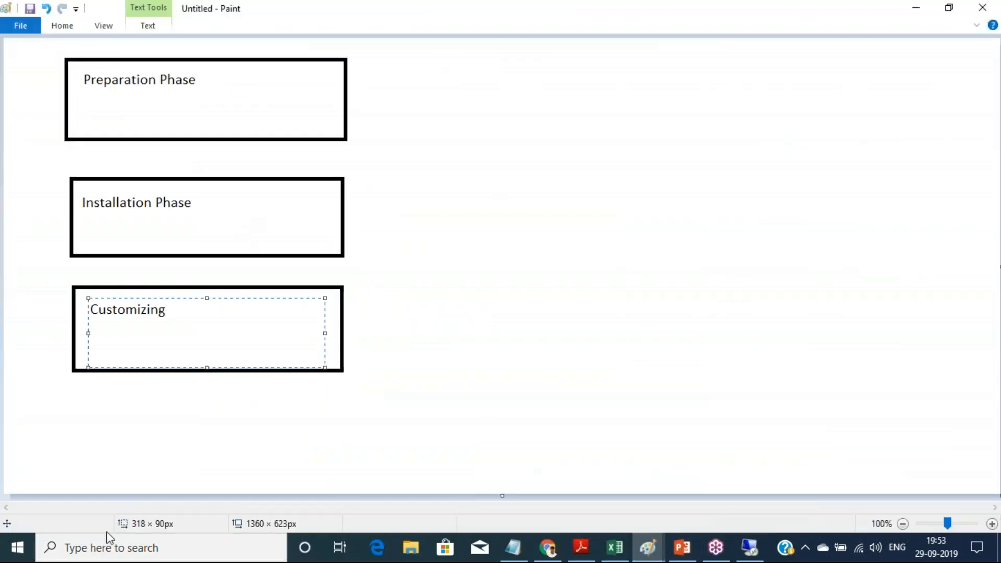
left_click(159, 549)
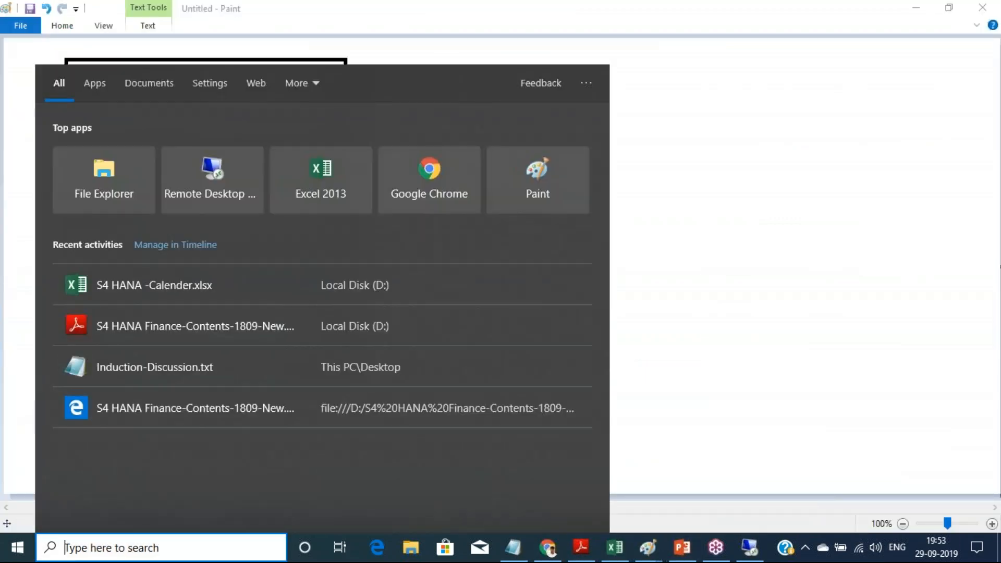
type("PAINT")
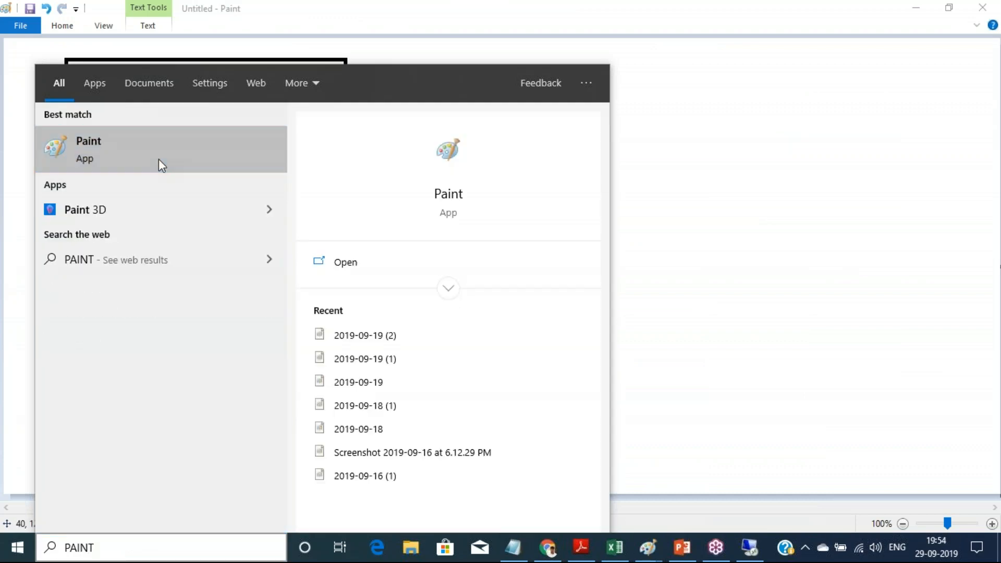
left_click(159, 158)
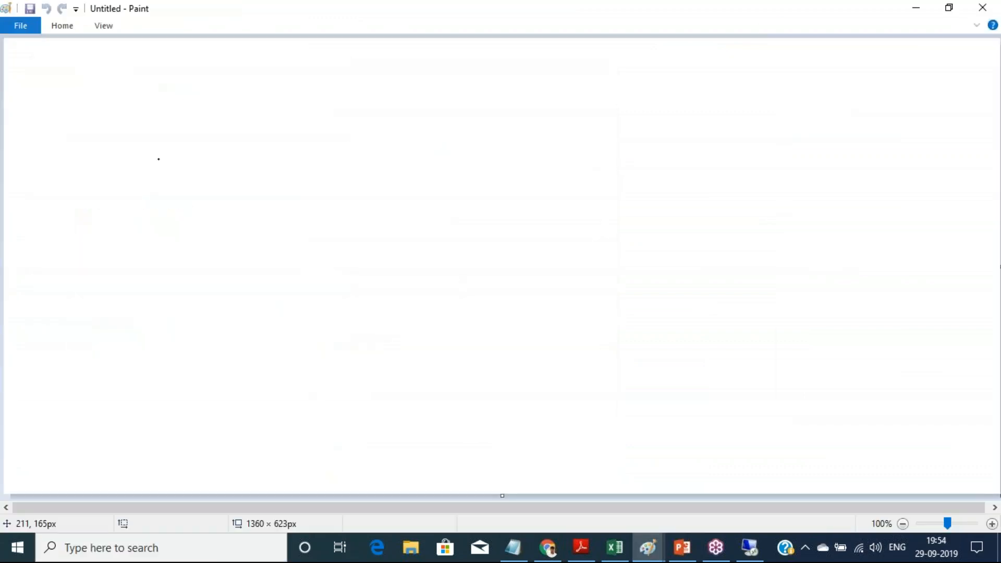
- Draw a rectangle near the top-left of the canvas
left_click(71, 27)
left_click(323, 47)
left_click_drag(62, 59, 415, 138)
- Write 'Universal Journal' and 'ACDOCA' on two lines inside the rectangle
left_click(62, 26)
left_click(214, 52)
left_click_drag(76, 69, 399, 132)
type("gENERAL")
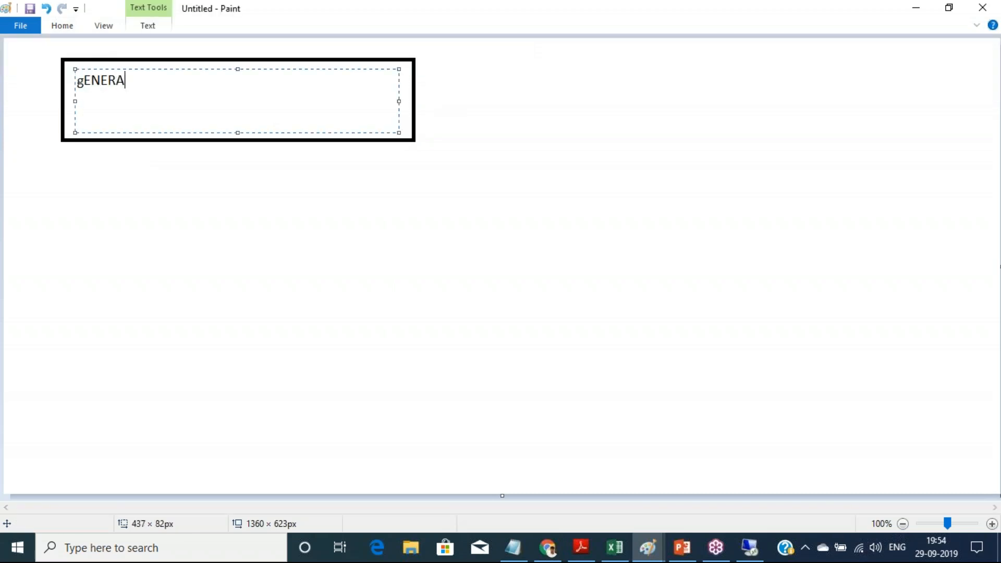
key("BackSpace")
key("BackSpace")
key("BackSpace")
key("BackSpace")
key("BackSpace")
key("BackSpace")
key("BackSpace")
type("Universal Jo")
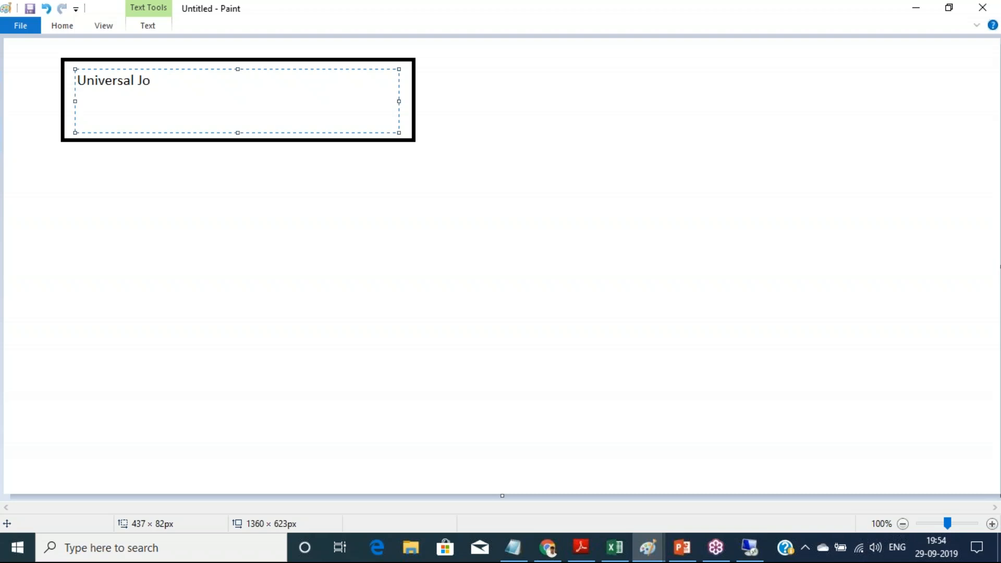
type("urnal")
key("Return")
type("ACDOCA")
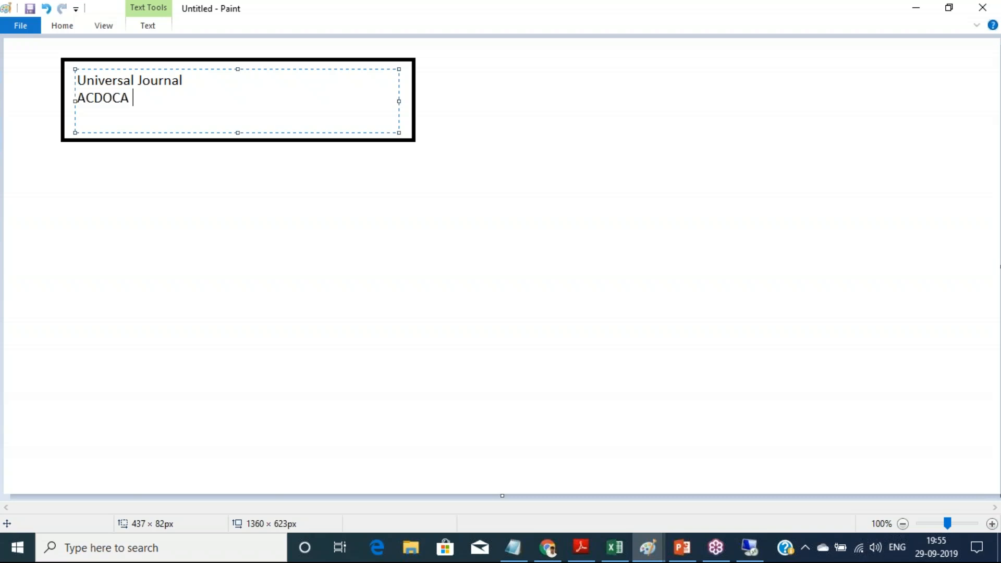
left_click(38, 163)
- Below the heading box, type 'Leading Ledger' and 'Non Leading Ledger - Multiple Accounting Princple'
left_click_drag(56, 157, 427, 350)
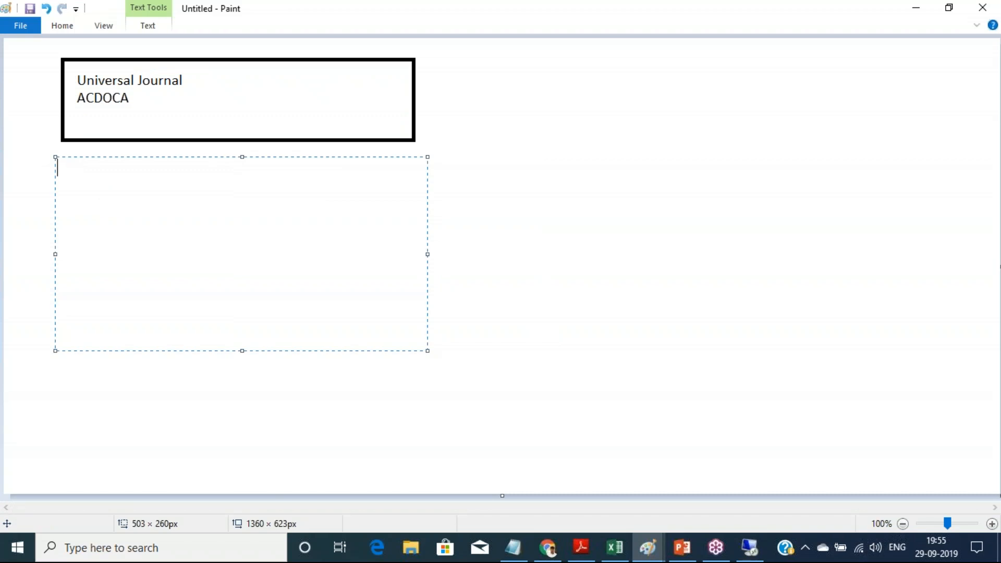
type("Lead")
key("BackSpace")
key("BackSpace")
type("ading Ledger")
key("Return")
type("Non Leading Ledger - Accoun")
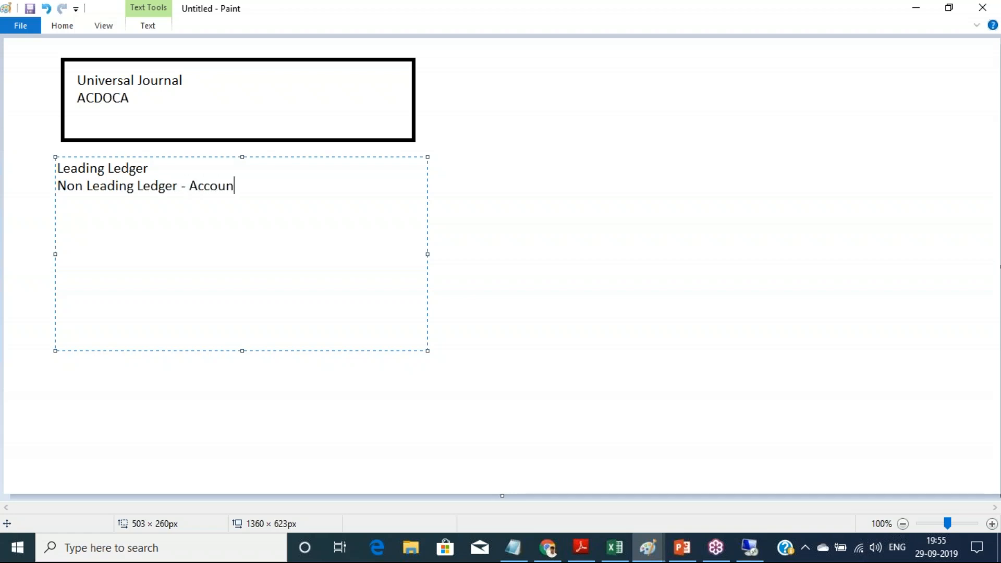
key("Home")
key("BackSpace")
key("Return")
left_click(255, 188)
key("BackSpace")
key("BackSpace")
key("BackSpace")
key("BackSpace")
key("BackSpace")
key("BackSpace")
type("Multiple Accounting Princple")
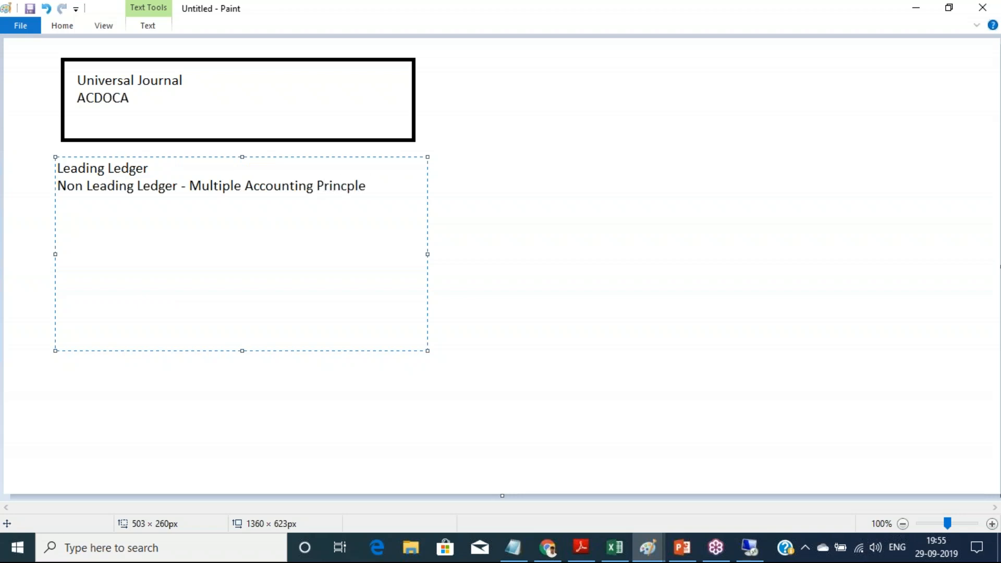
- Add the lines 'Ext Ledger' and 'BP ( AR & AP )' to the list
key("Return")
type("Ext Ledger")
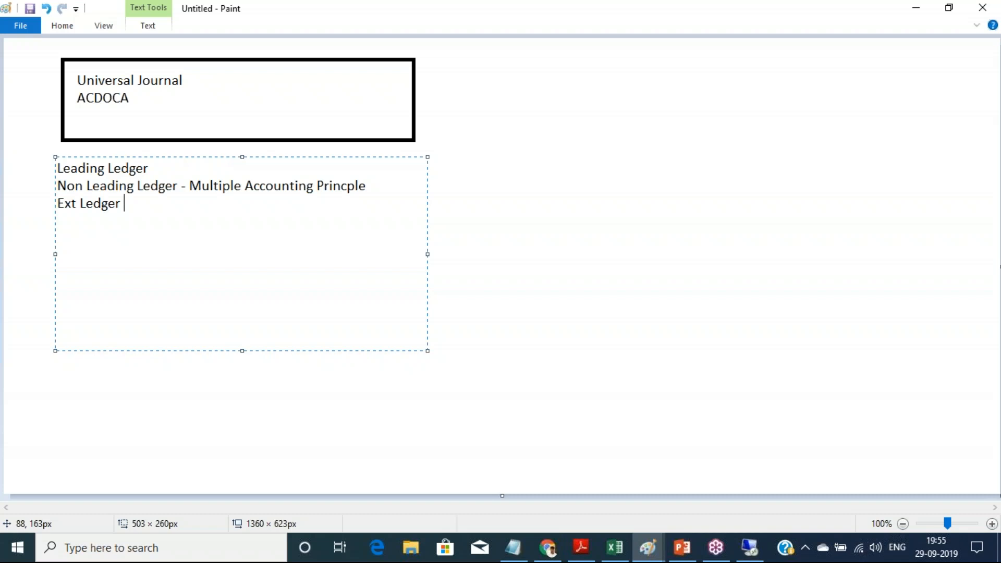
key("Return")
type("BP ( AR & AP )")
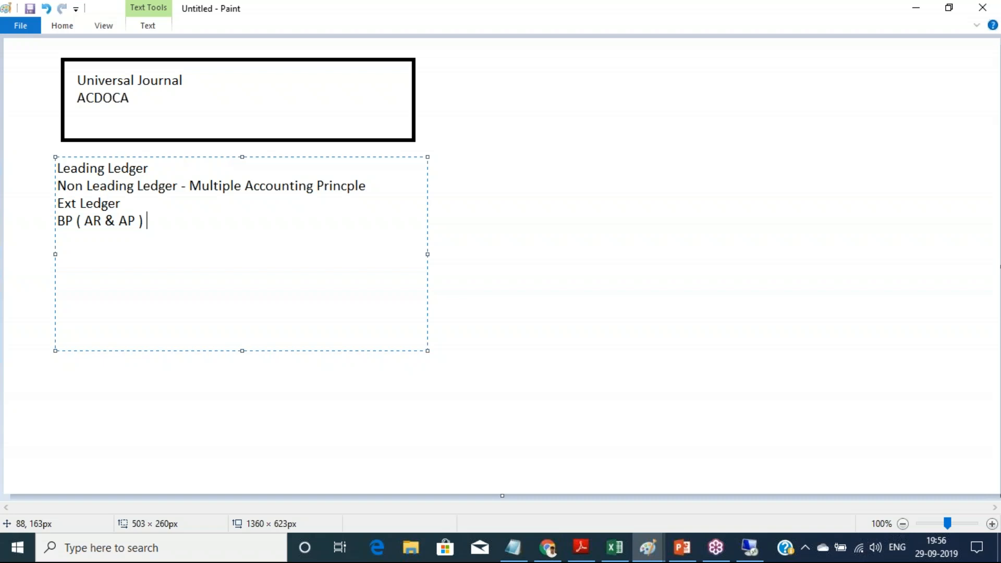
key("Return")
- Add 'Overhead Management' and 'Integration with Logistic' as lines in the feature list
type("Overhead Management")
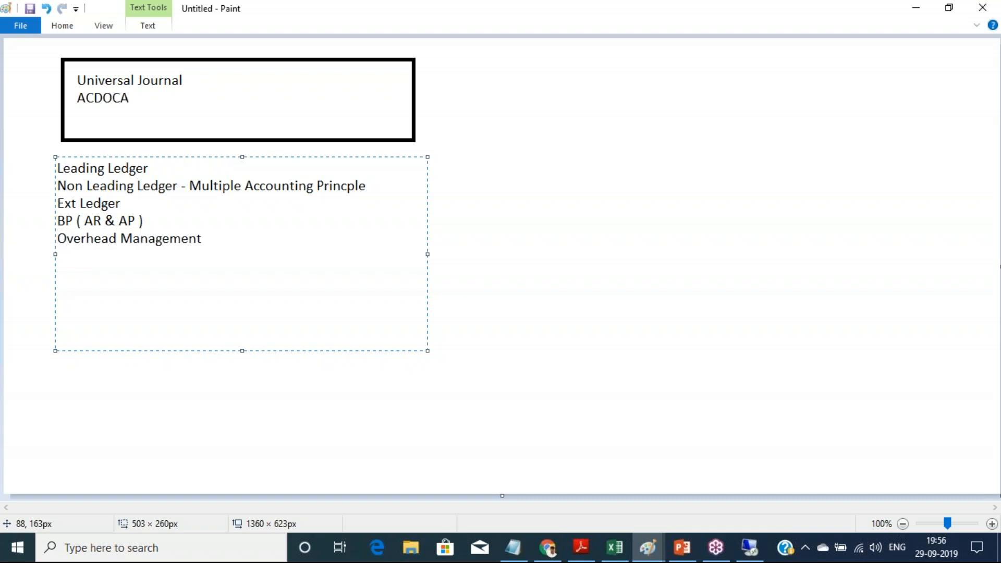
key("Return")
type("Integration with Logistic")
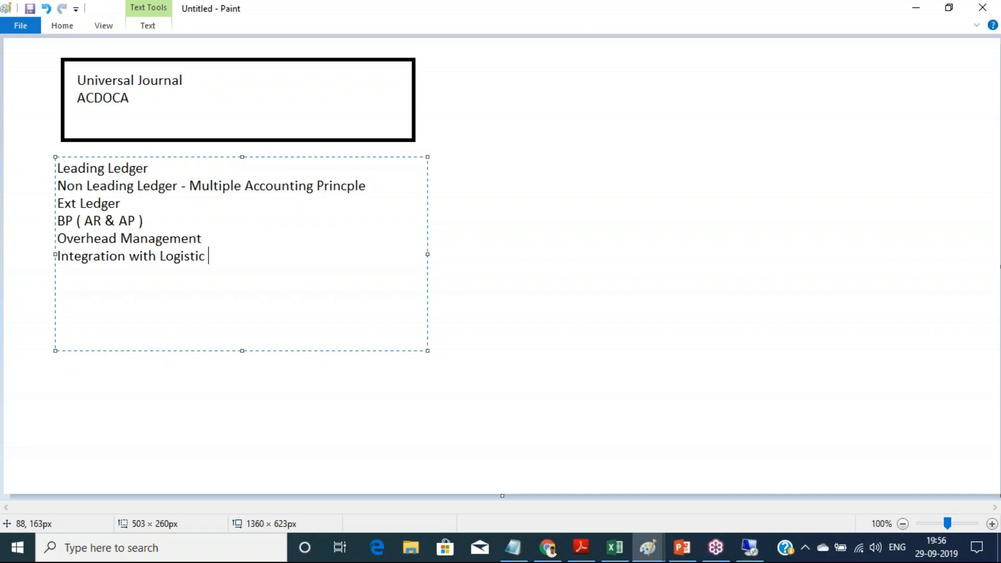
key("Return")
- Add 'Cost Calculation ( Std Cost & Actual Cost )' and 'ML' below Integration with Logistic
left_click(253, 251)
key("Return")
type("Cost Calculation ")
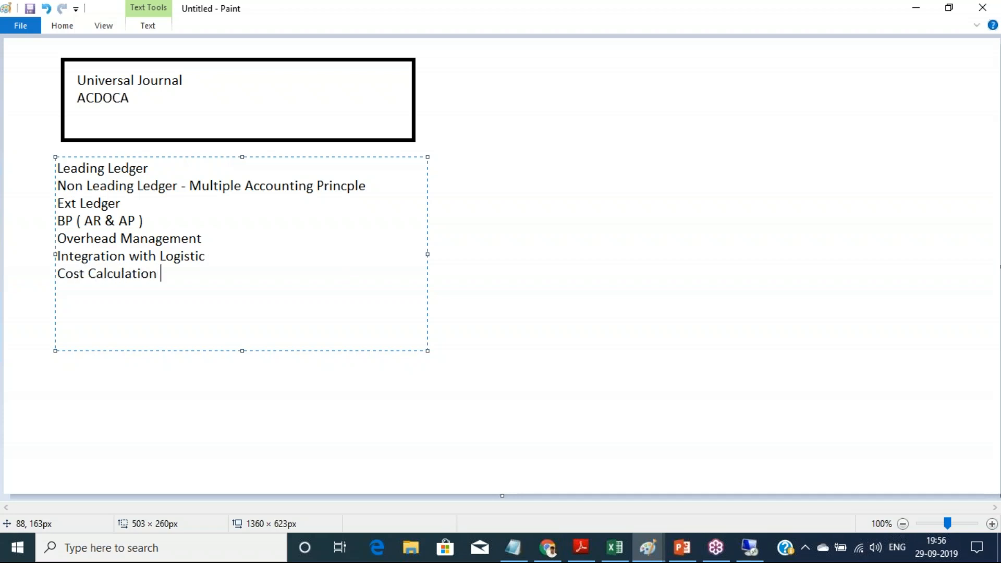
type("( Std Cost")
type("&")
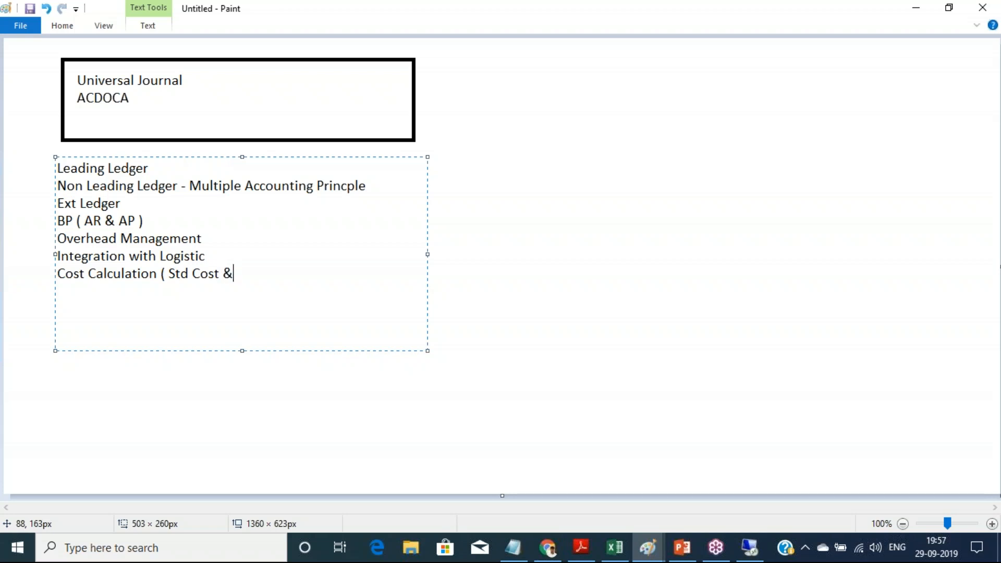
type(" Actual Cost ) ")
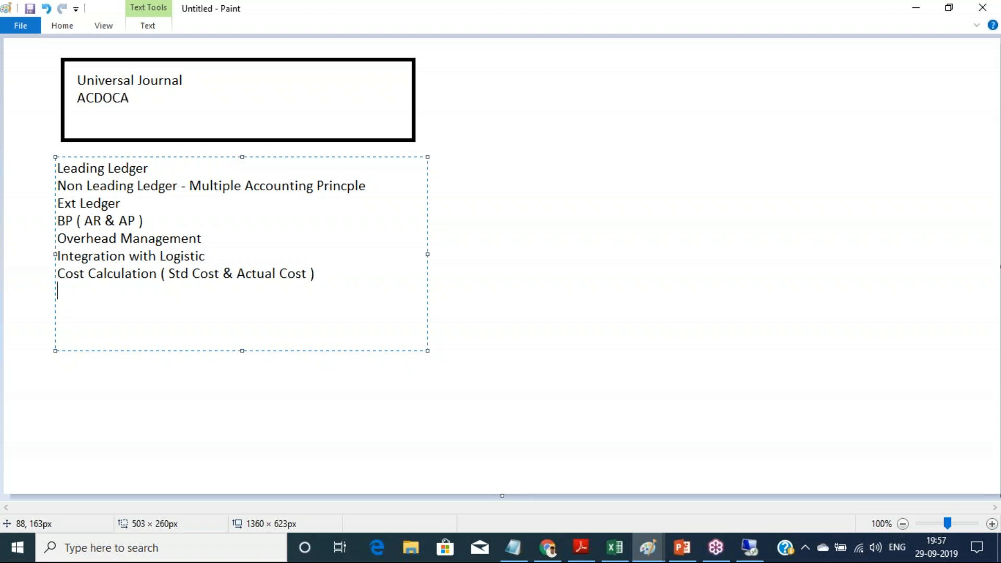
type("ML")
- Open a new SAP session and load table ACDOCA in SE16N
left_click(765, 556)
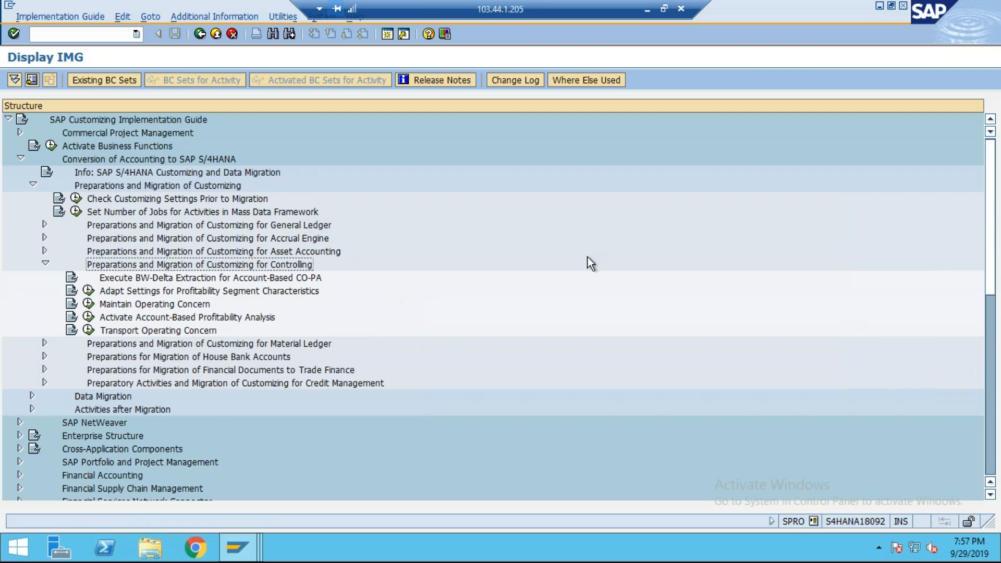
left_click(387, 34)
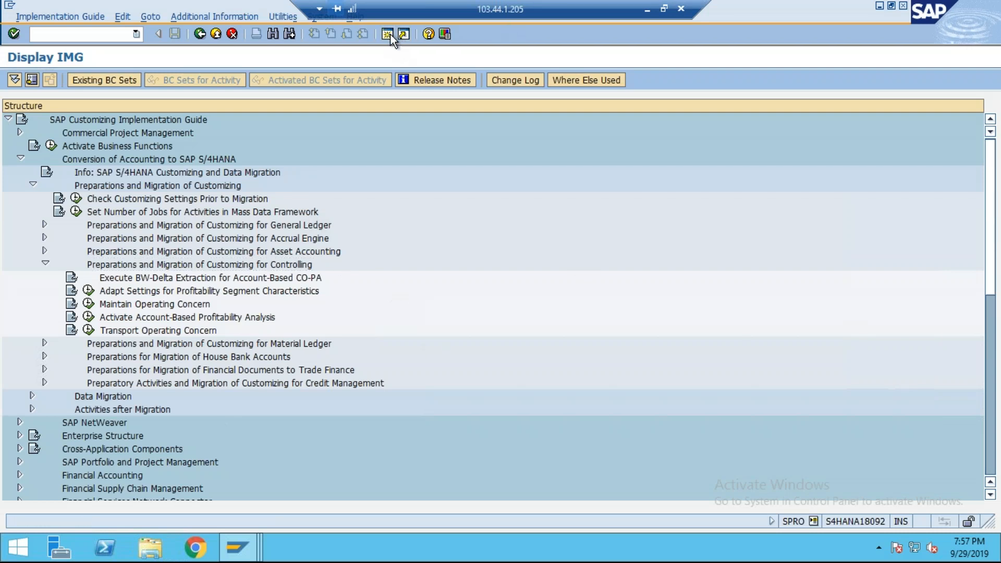
type("se16n")
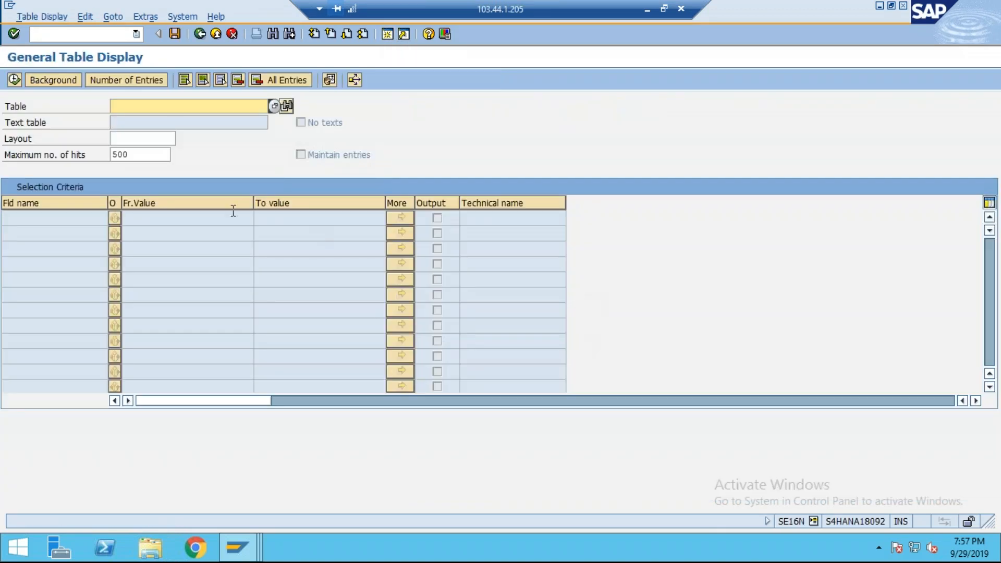
left_click(172, 111)
type("ac")
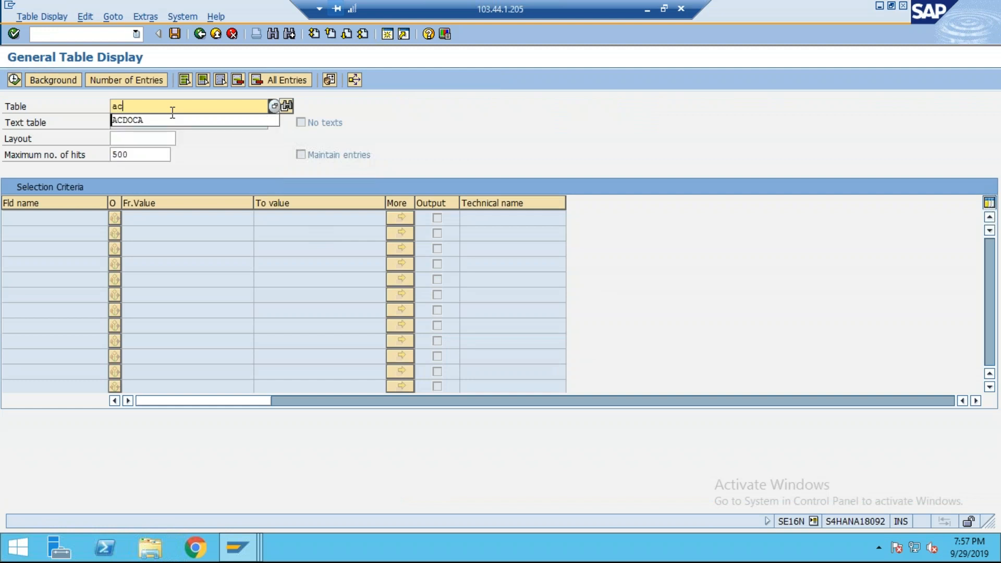
key("Down")
key("Return")
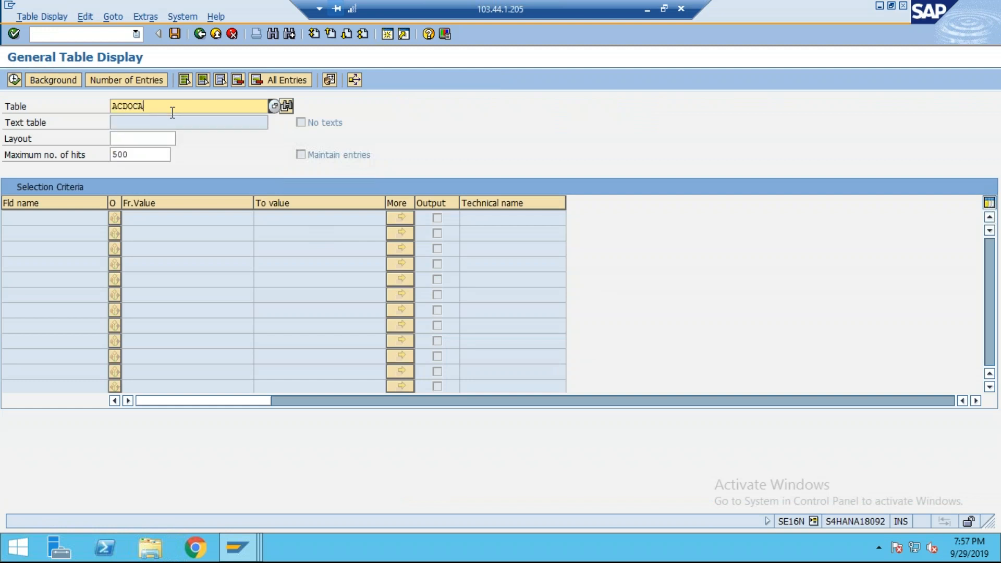
key("Return")
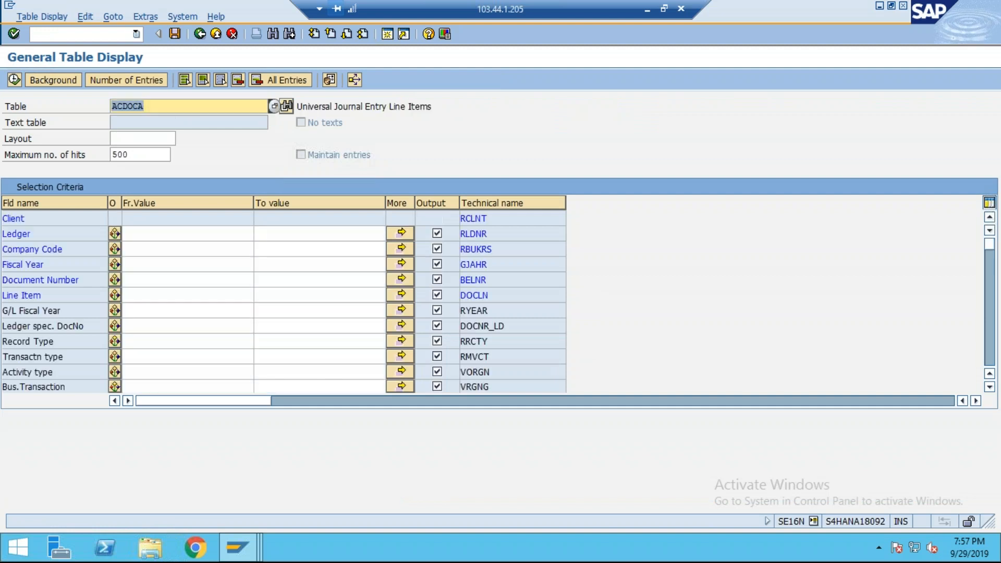
- Restrict Company Code to TY03 and execute the table selection
left_click(151, 249)
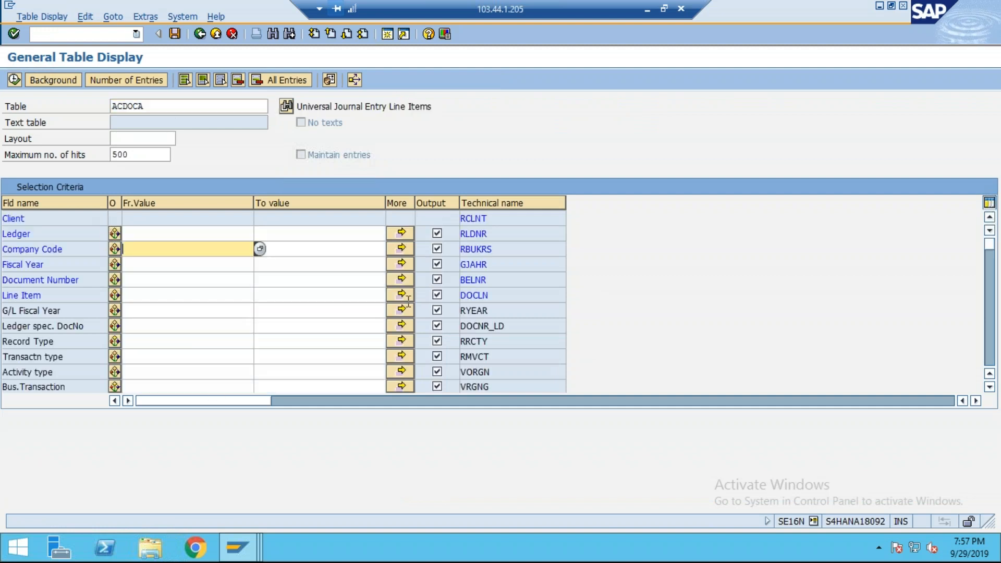
type("TY03")
left_click(16, 80)
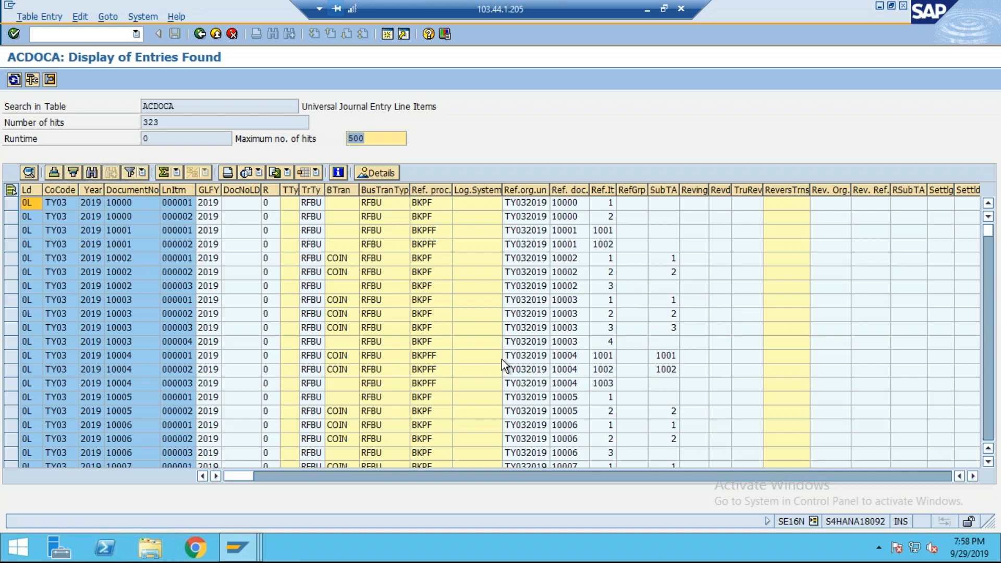
- Restore and re-maximize the results window, then scroll through the 323 TY03 ACDOCA line items
left_click(892, 6)
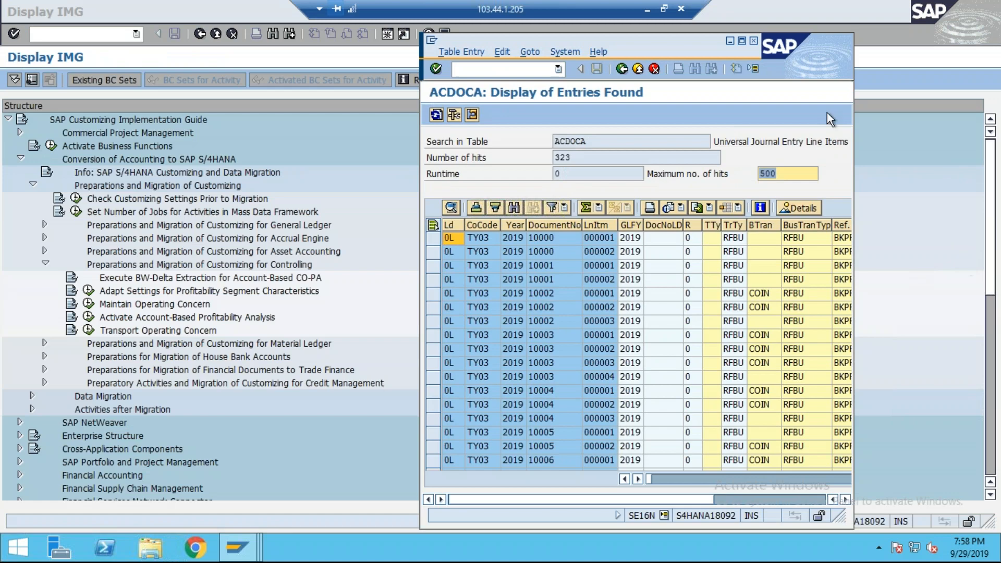
left_click(740, 42)
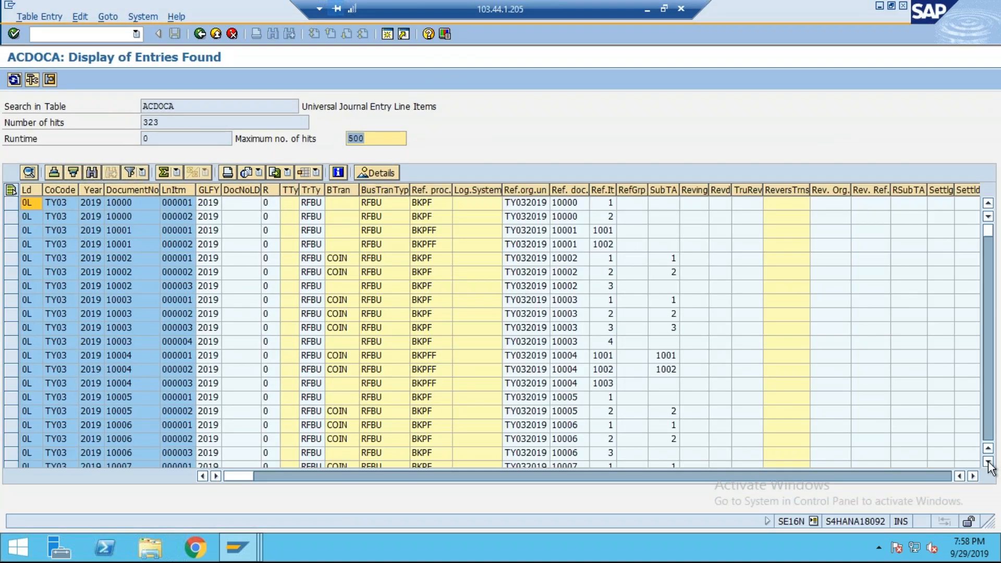
left_click(988, 461)
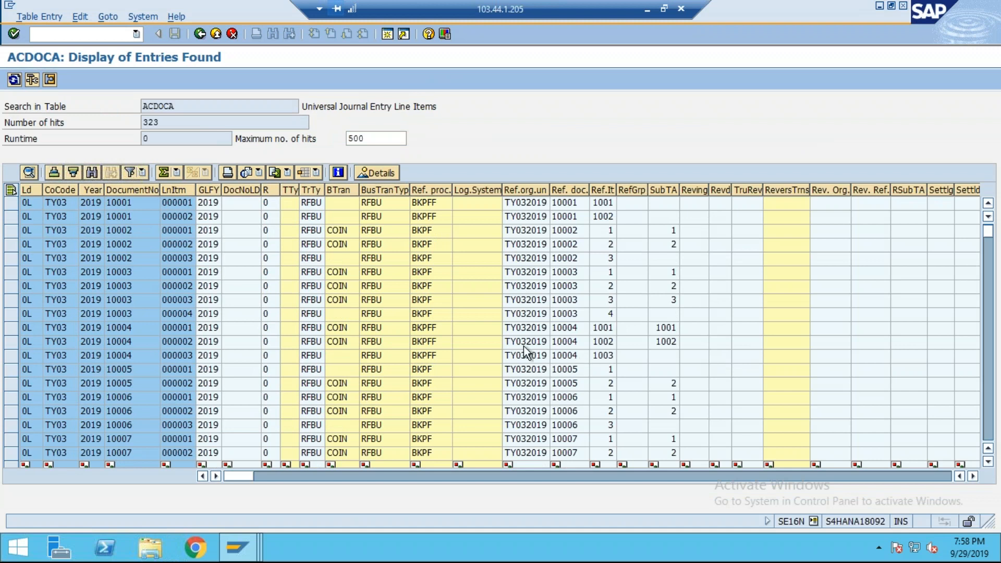
scroll(524, 347, "down", 1)
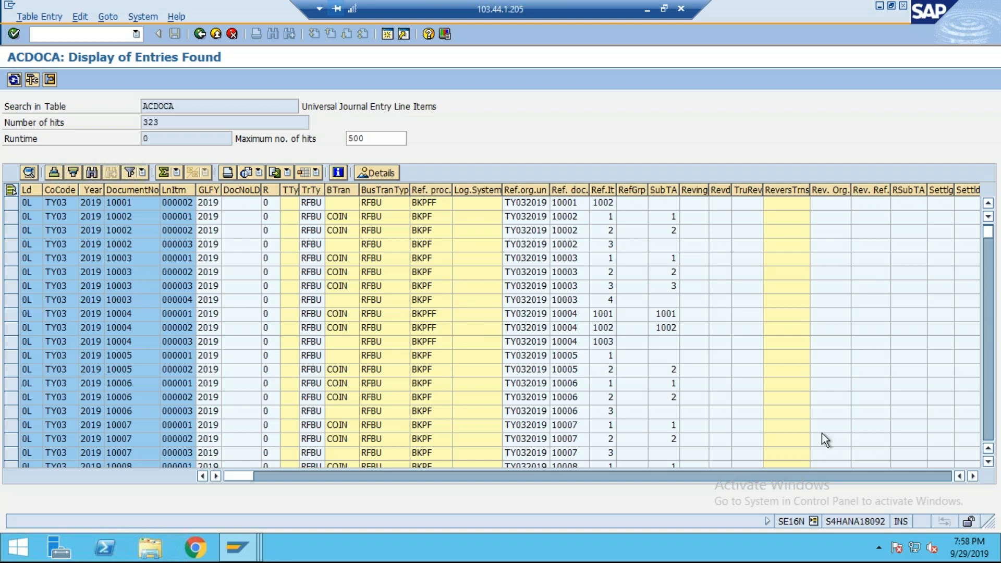
scroll(653, 333, "down", 1)
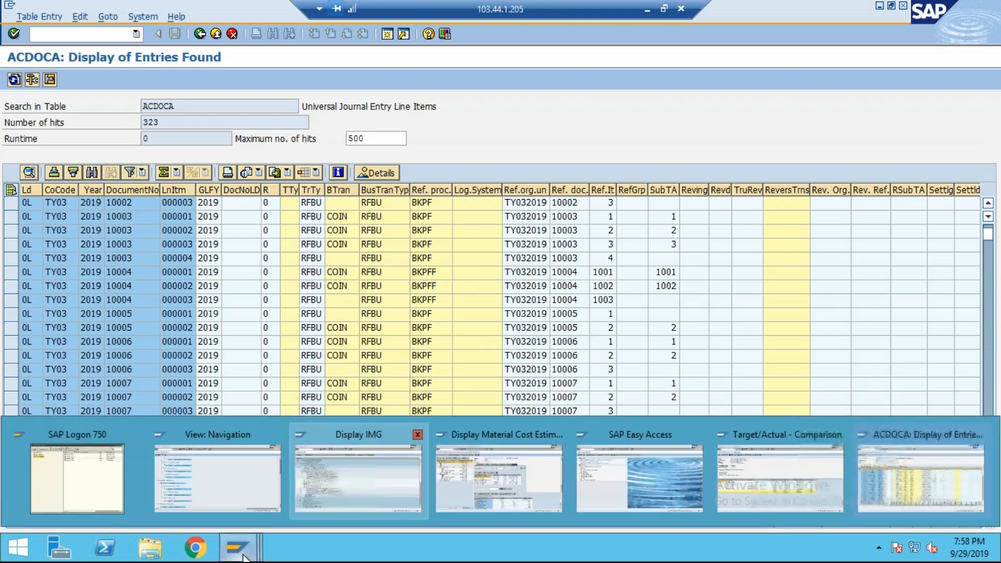
- Return the Target/Actual - Comparison session to the Easy Access menu
mouse_move(238, 553)
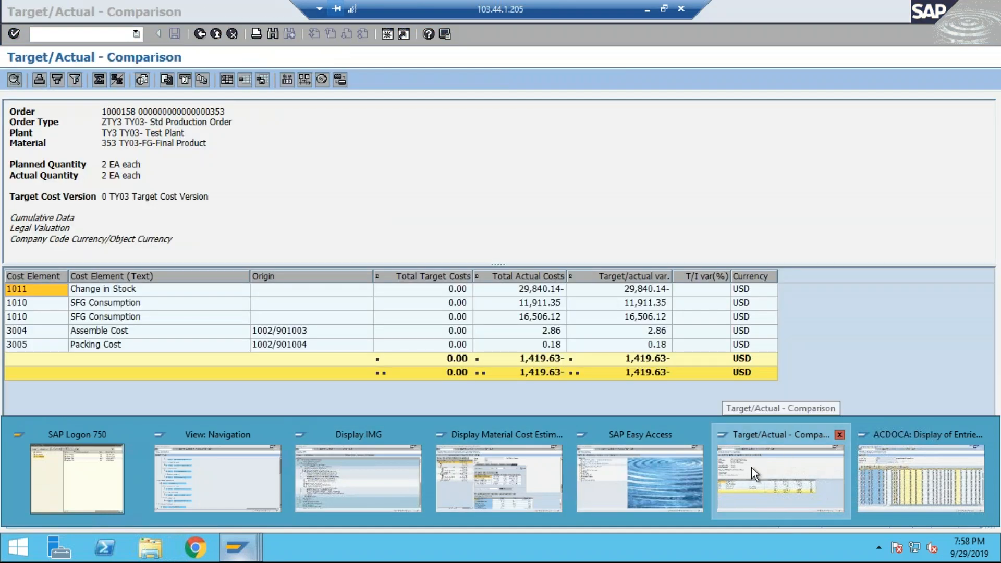
left_click(752, 468)
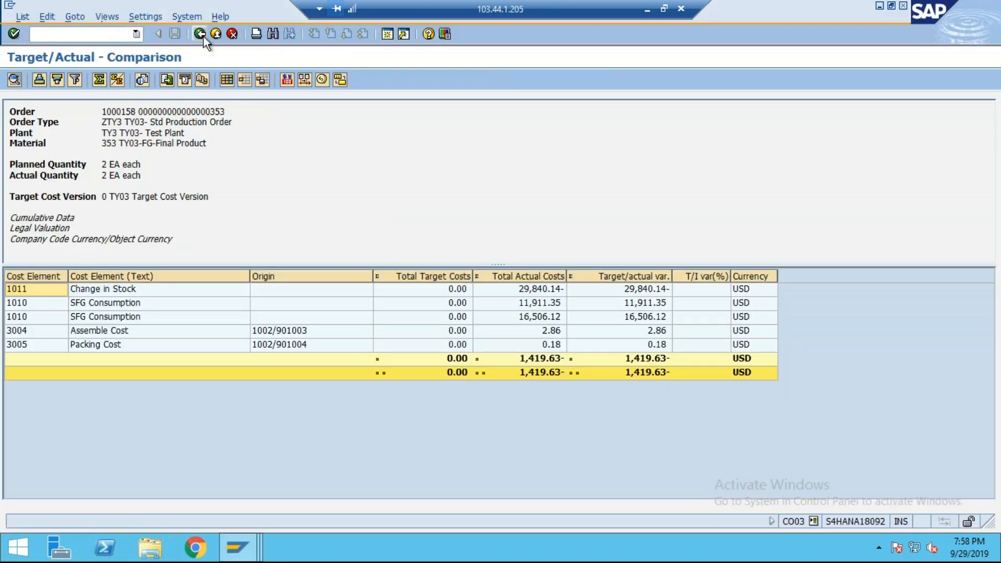
left_click(203, 37)
left_click(203, 36)
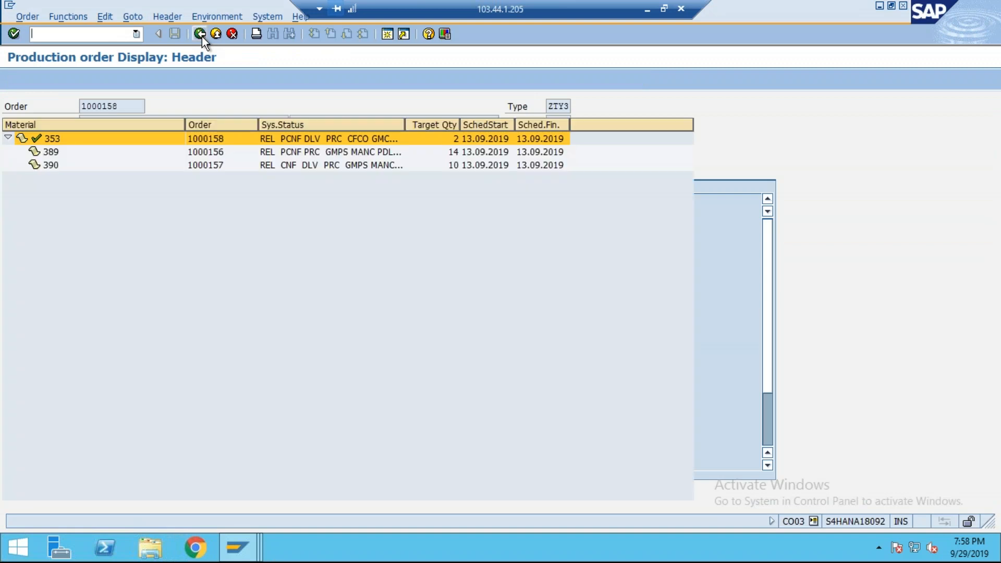
left_click(202, 36)
left_click(202, 36)
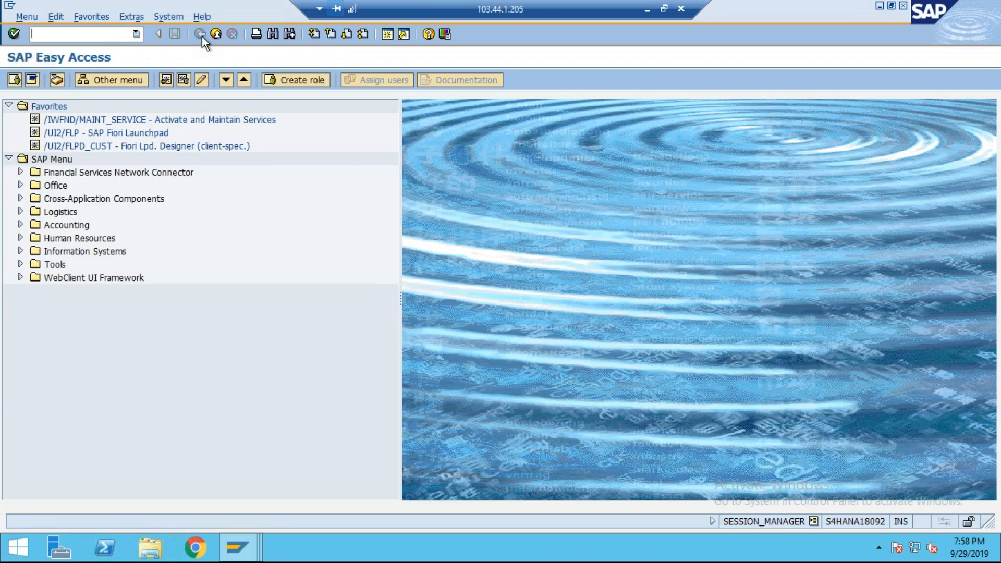
- Bring the ACDOCA results window forward and minimize the remote desktop to show Paint
left_click(237, 547)
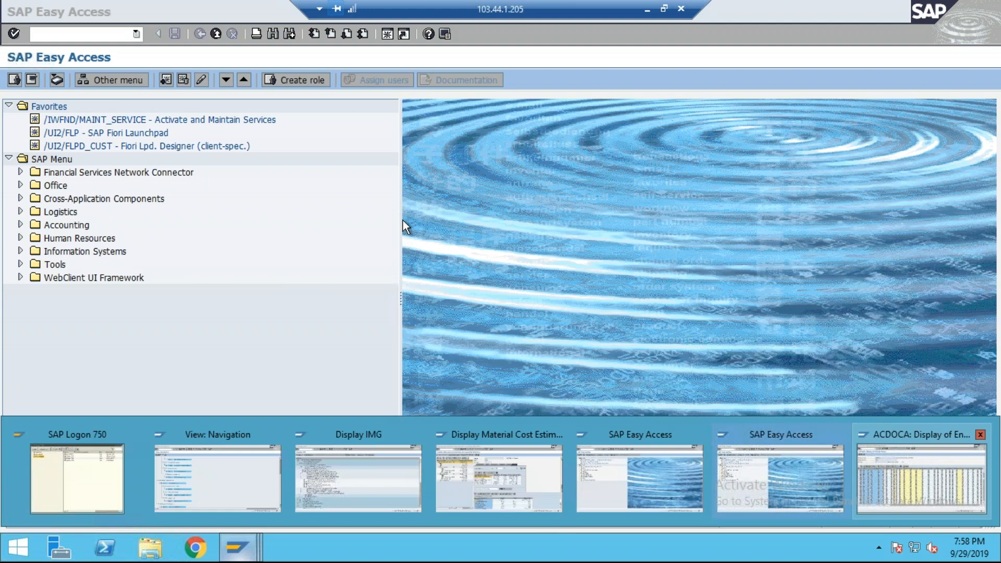
left_click(943, 429)
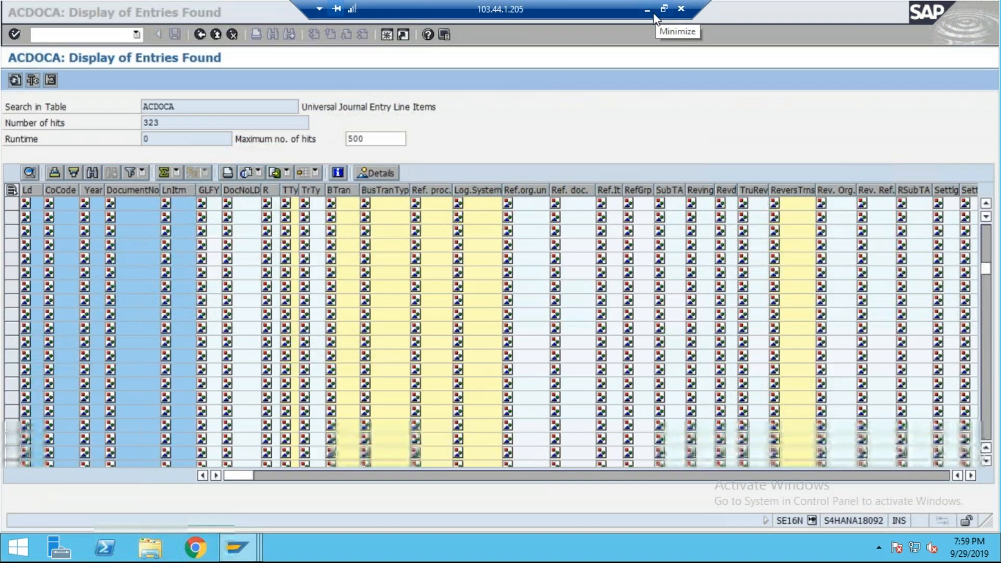
left_click(648, 12)
- Add 'New Asset Accounting' on a new line below ML
key("Return")
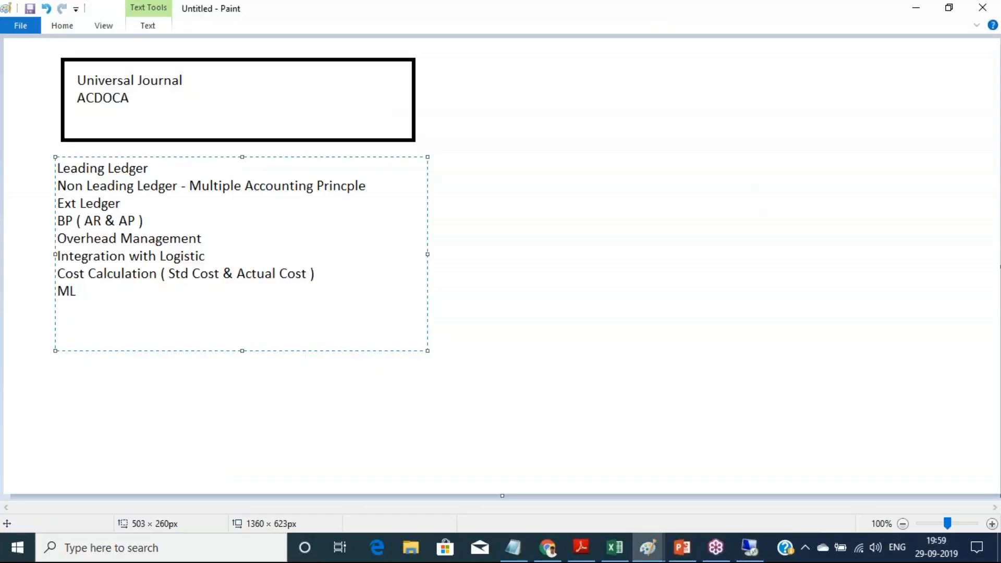
type("New Asset Accounting")
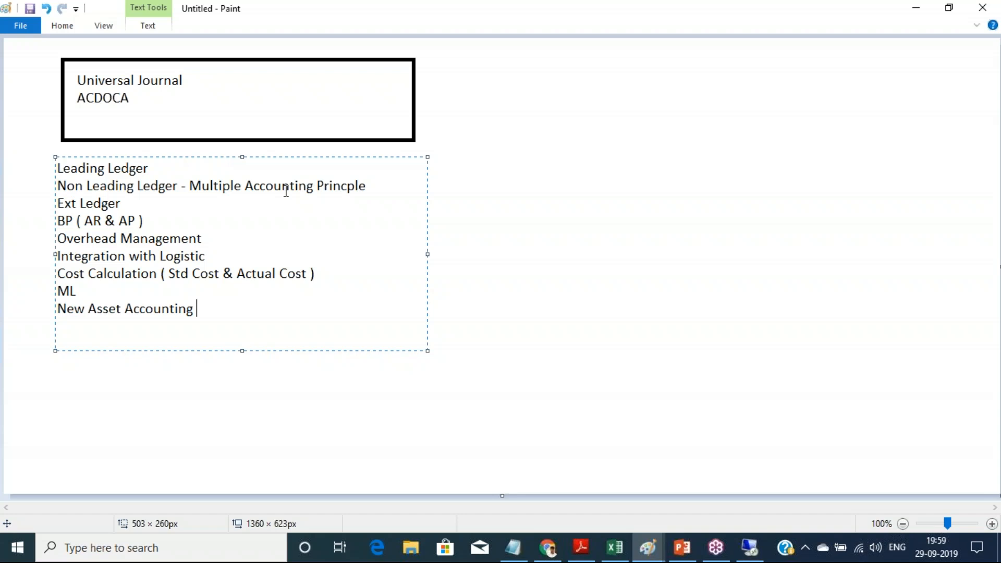
- Add the text 'Account Based COPA' to the right of the ledger list
left_click(605, 280)
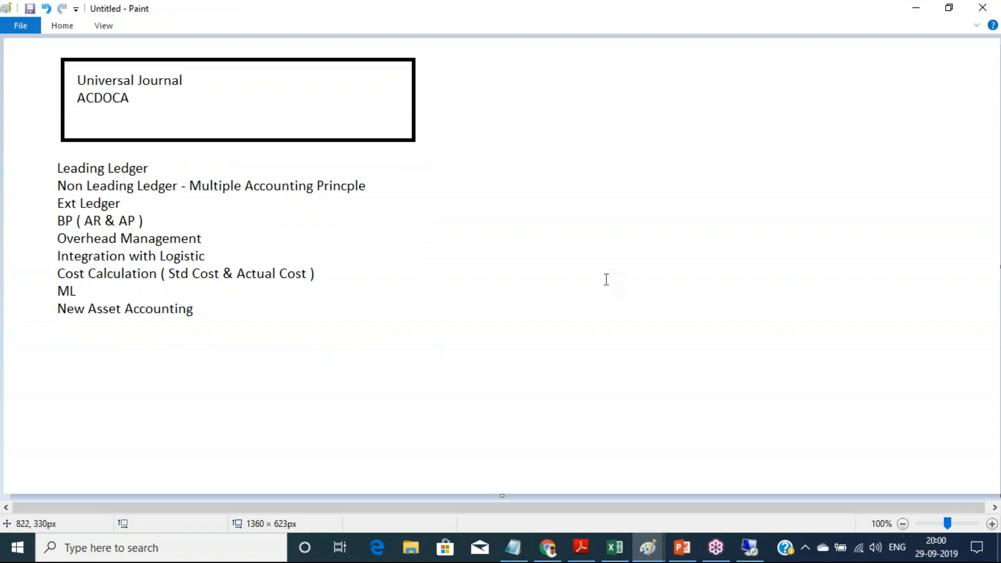
left_click(67, 28)
left_click(213, 51)
left_click_drag(424, 160, 673, 260)
type("Account Based COPA ")
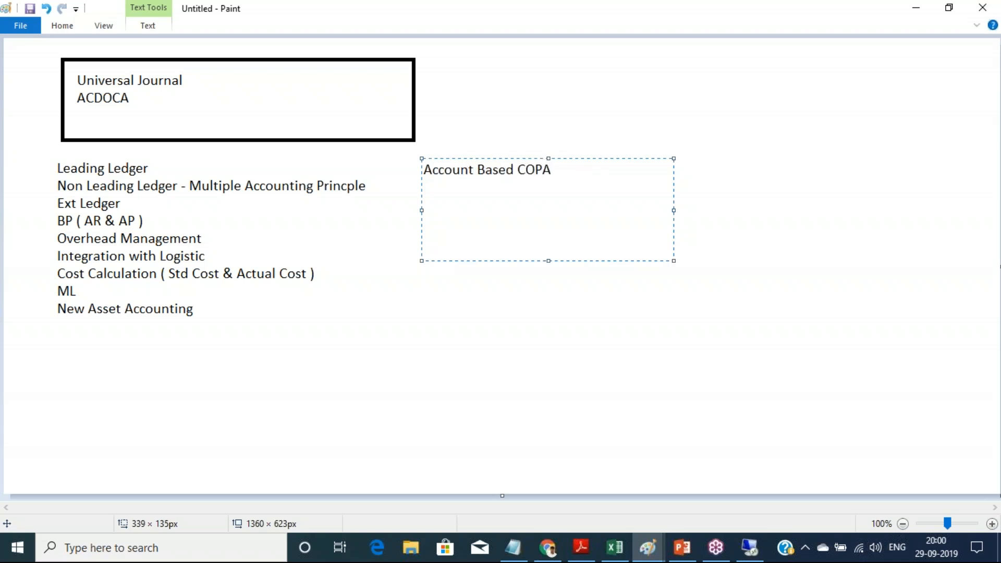
type("&")
key("BackSpace")
key("BackSpace")
- Add the text 'COGS Splitting' below the ledger list
left_click_drag(49, 328, 307, 376)
type("C")
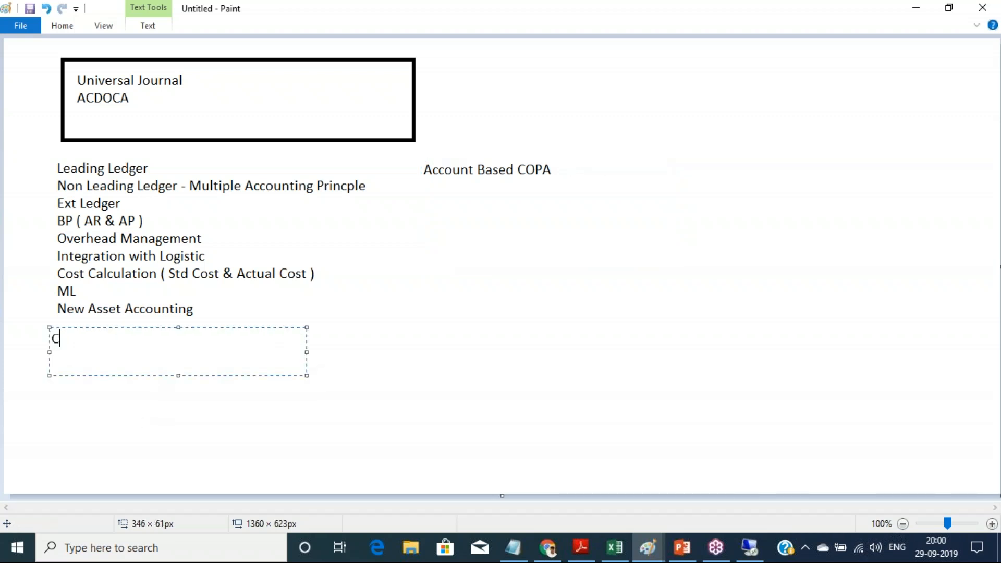
type("OGS XSp")
key("BackSpace")
key("BackSpace")
key("BackSpace")
type("Splitting")
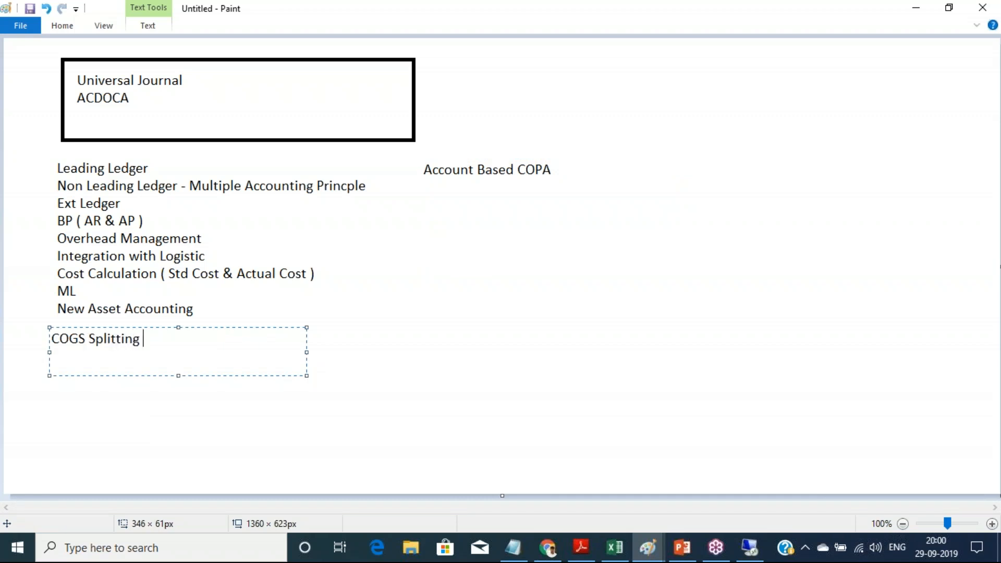
left_click(406, 281)
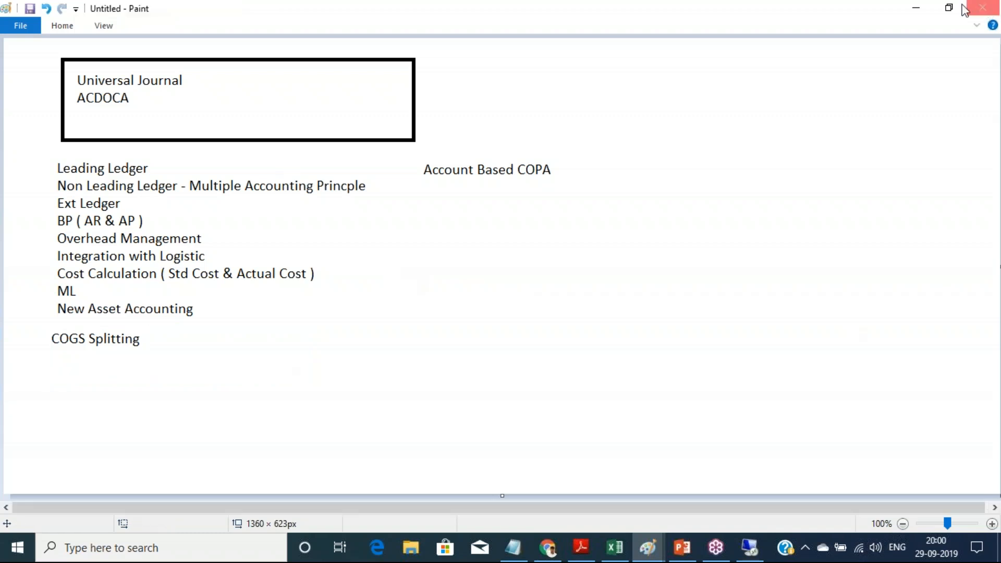
left_click(995, 55)
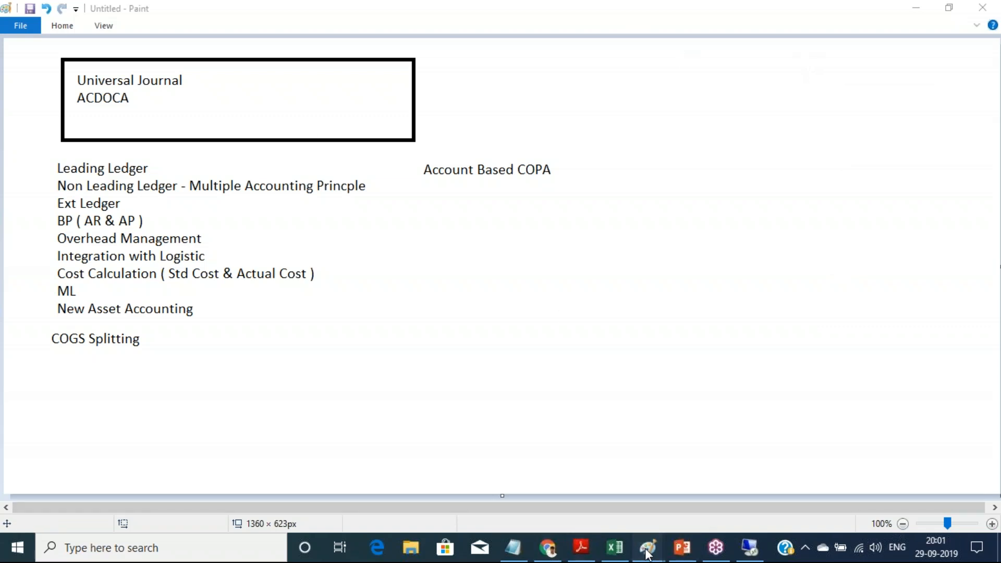
- Bring forward the Paint window with the three phase boxes and minimize the SAP remote session
mouse_move(647, 552)
left_click(626, 487)
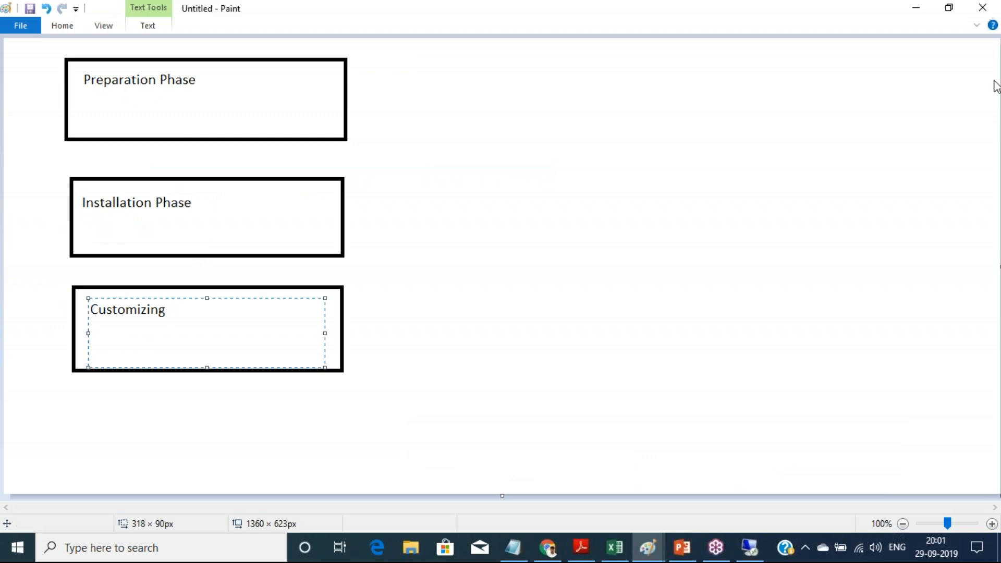
left_click(997, 60)
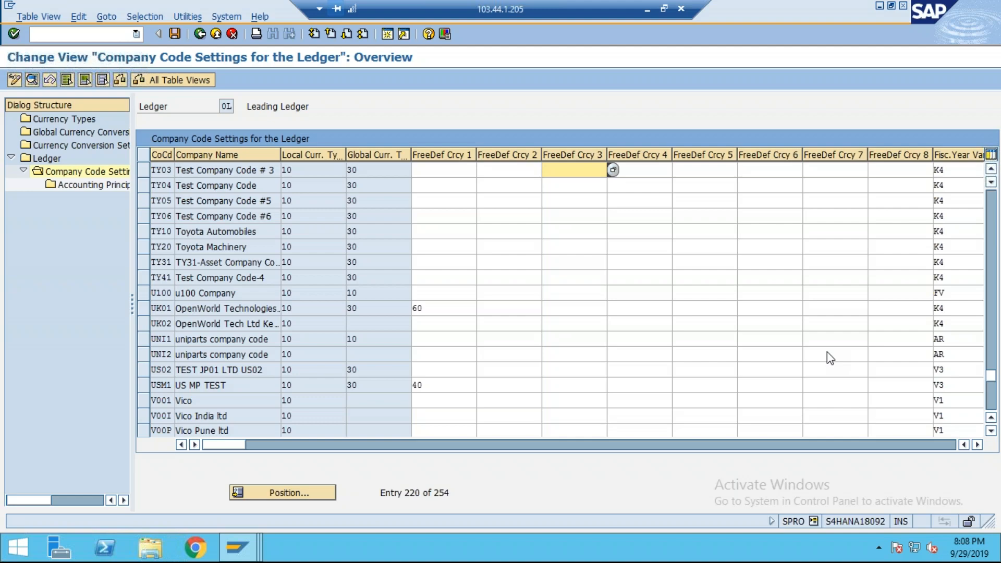
left_click(651, 14)
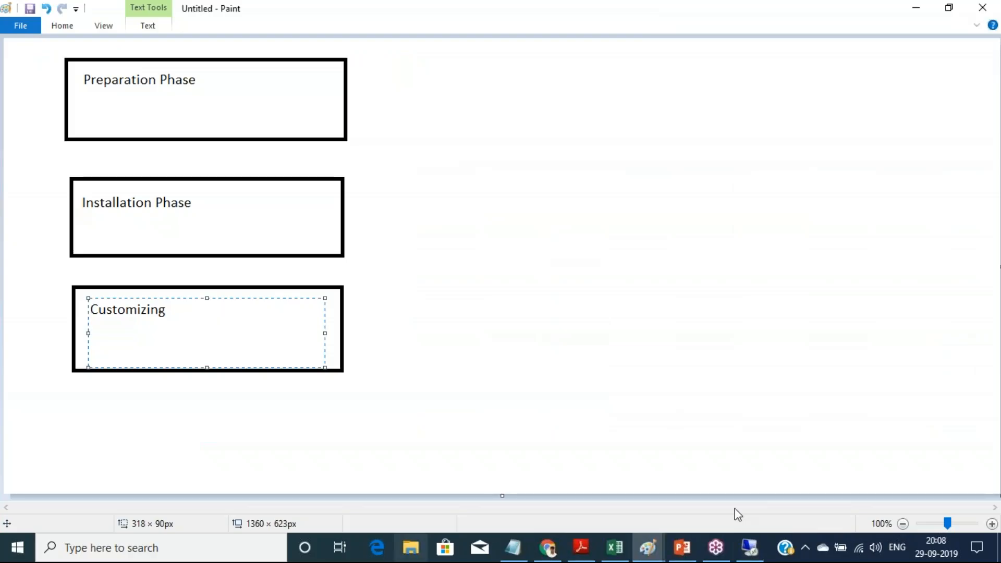
- Scroll the course contents PDF to the 04 General Ledger Accounting topics 4:1–4:9
left_click(588, 548)
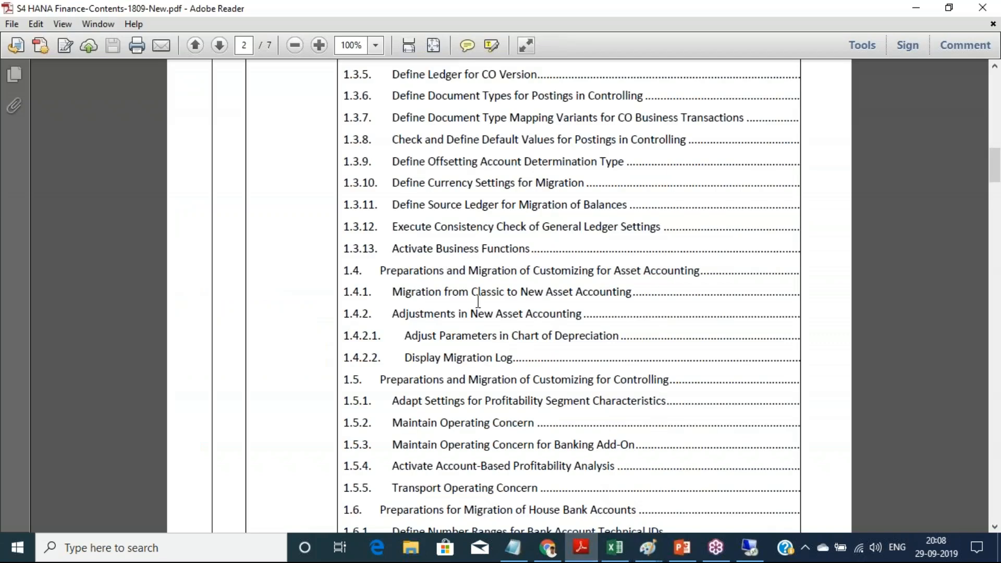
scroll(478, 300, "up", 3)
scroll(478, 301, "down", 15)
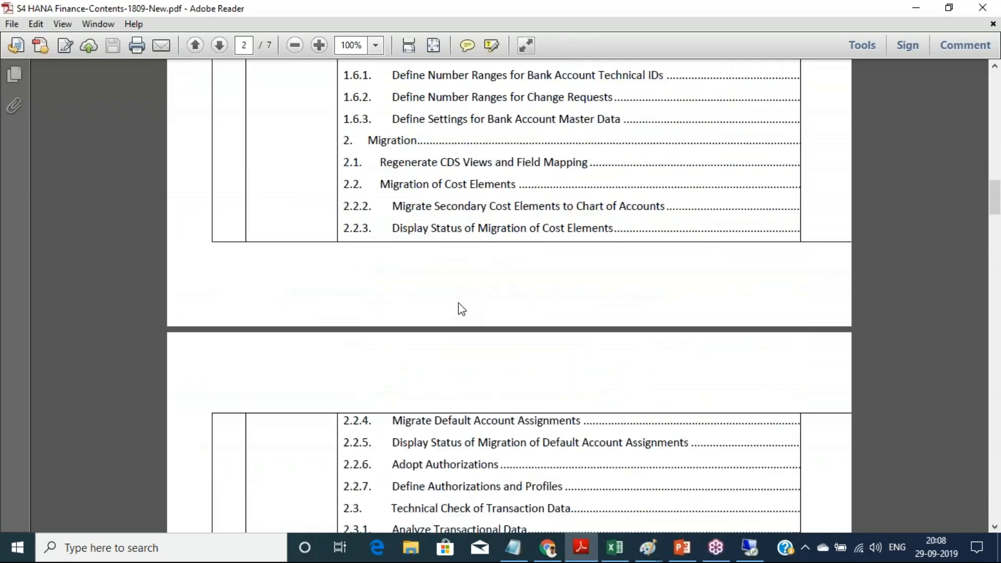
scroll(454, 308, "down", 20)
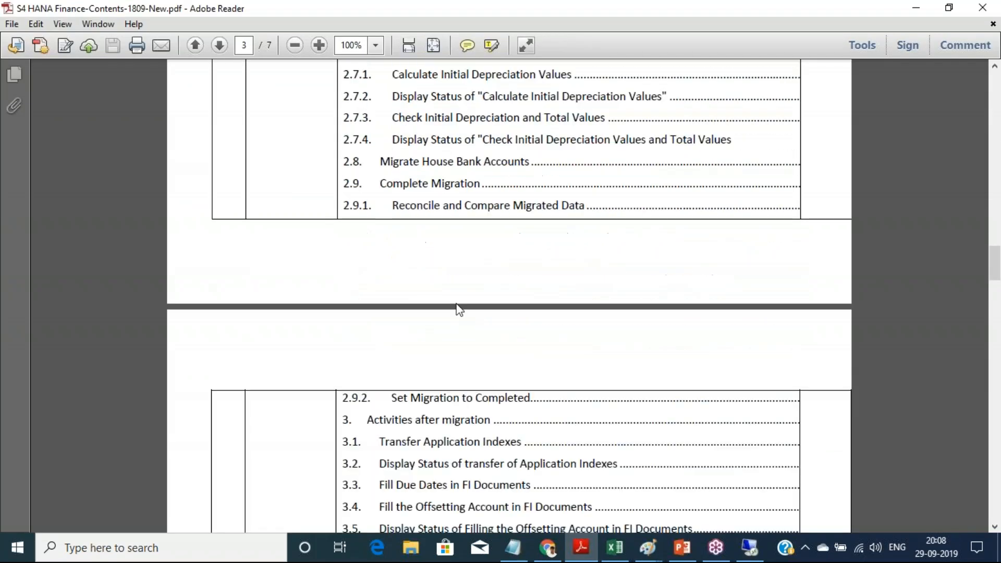
scroll(457, 298, "down", 2)
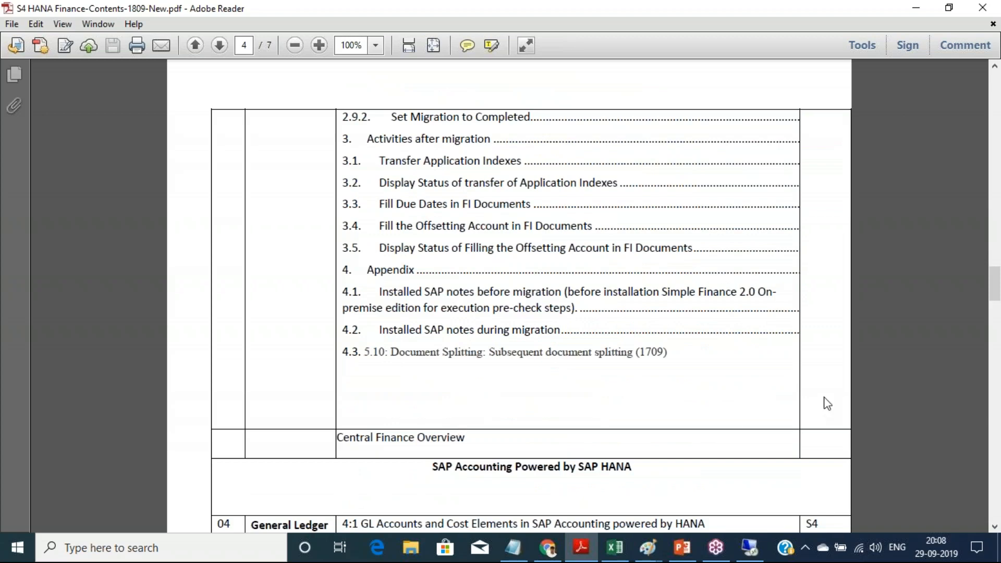
scroll(715, 484, "down", 10)
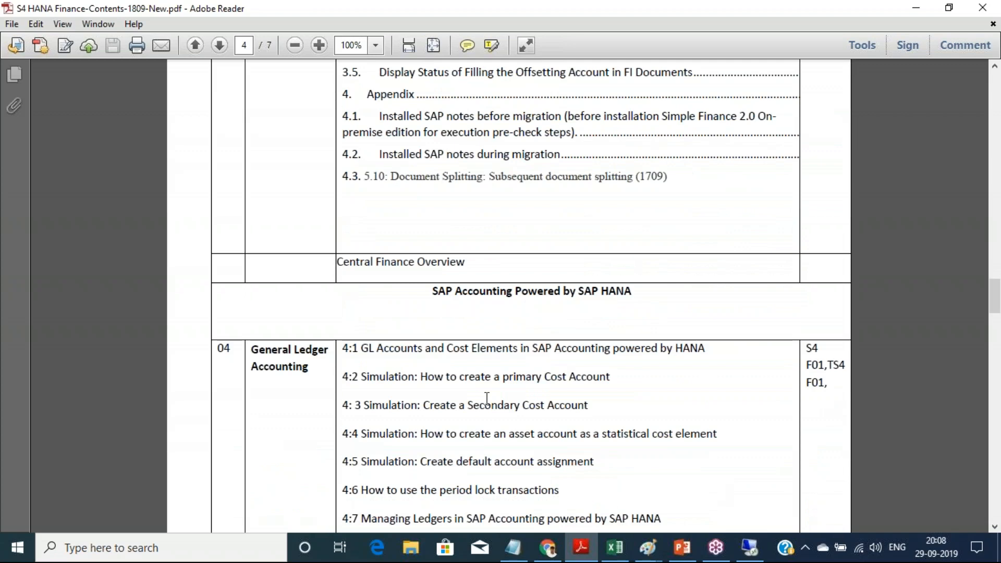
scroll(597, 378, "down", 8)
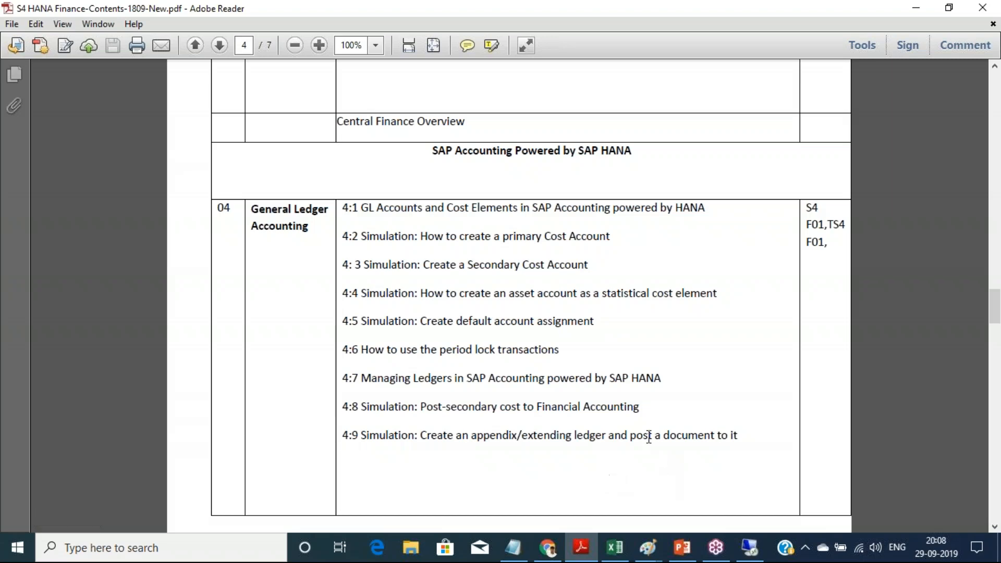
- Exit Company Code Settings and collapse the General Ledger and Preparations and Migration of Customizing nodes
left_click(749, 548)
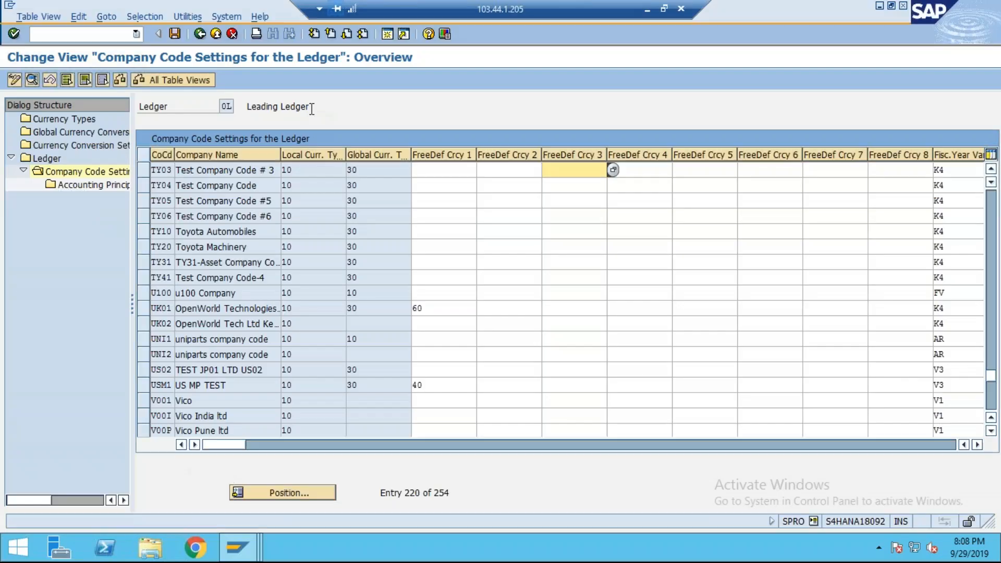
left_click(220, 36)
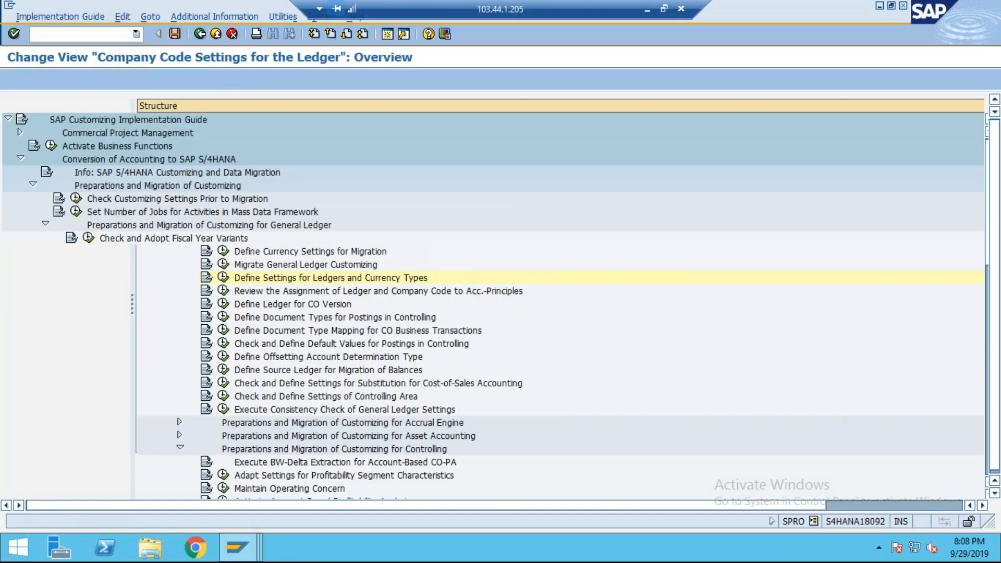
left_click(46, 224)
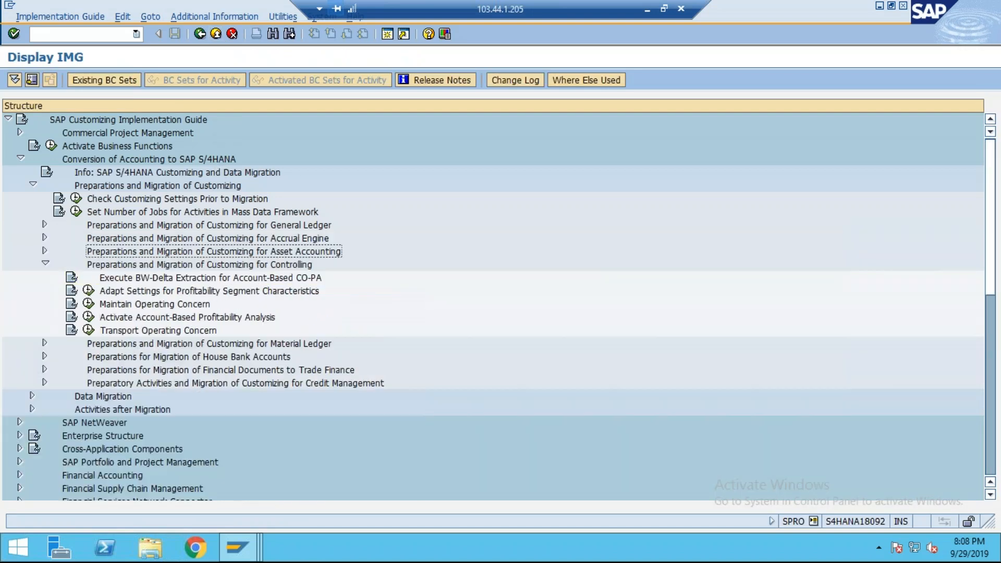
left_click(32, 184)
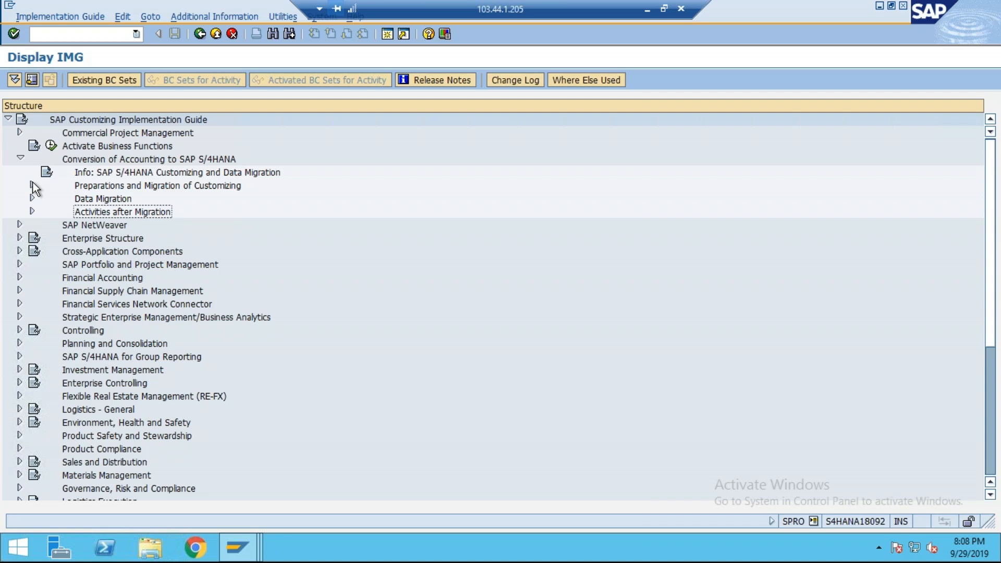
left_click(33, 186)
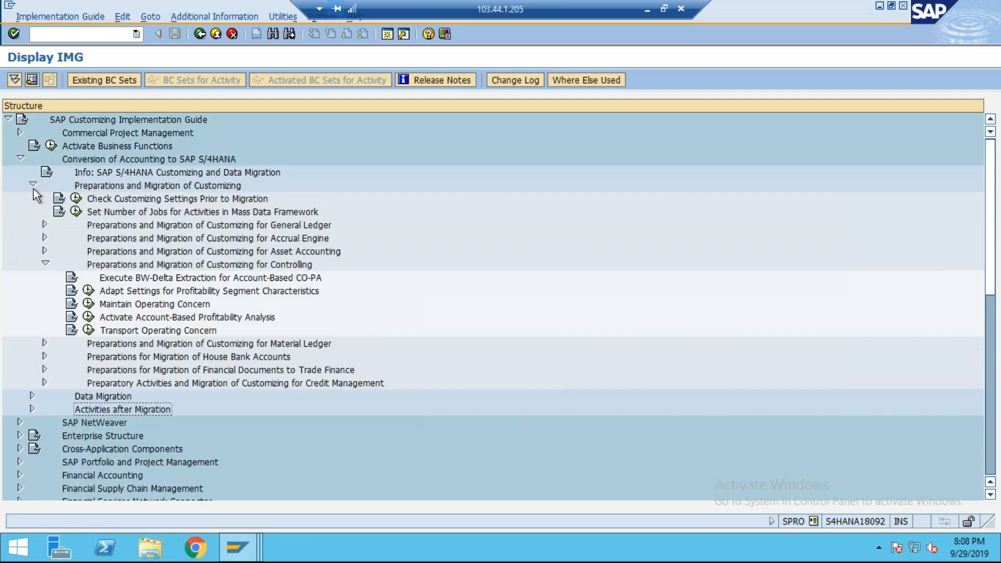
left_click(33, 185)
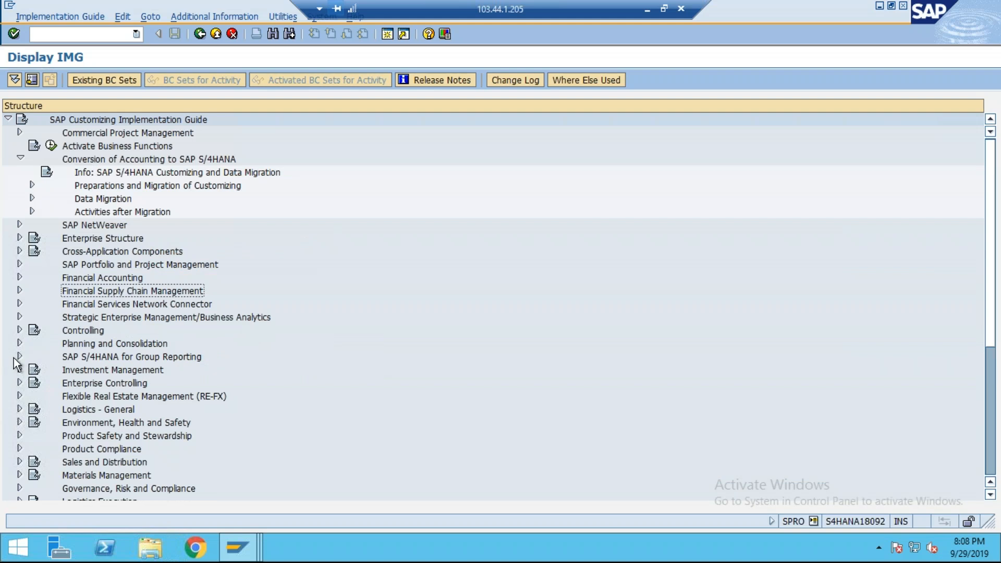
- Expand the Financial Accounting branch in the Display IMG window
left_click(20, 278)
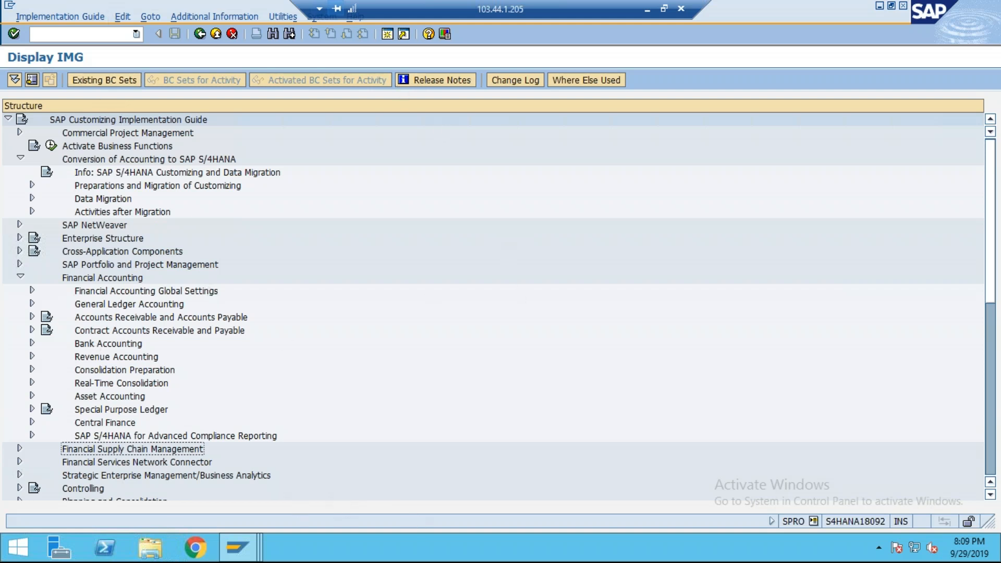
left_click(254, 553)
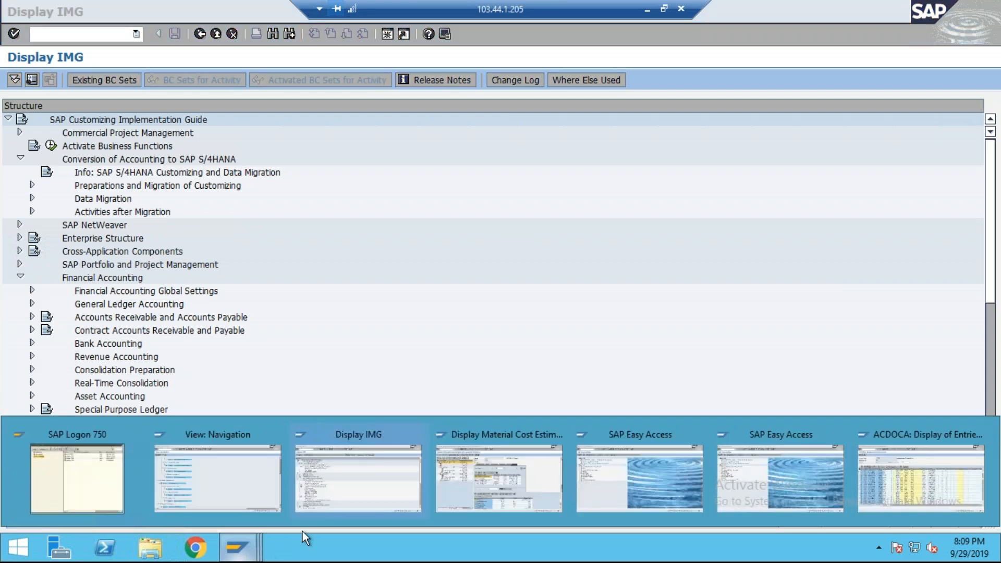
left_click(363, 490)
left_click(238, 556)
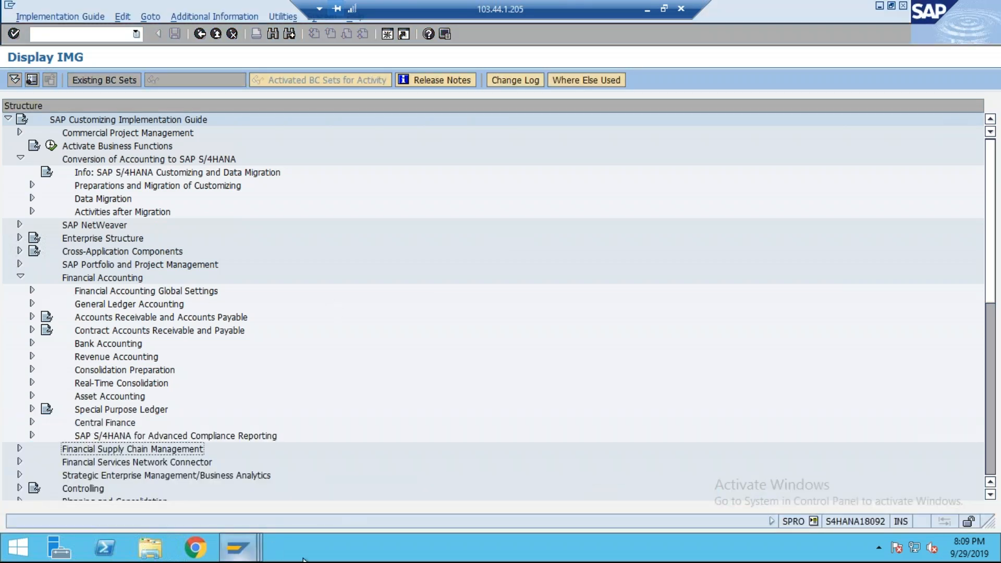
left_click(587, 482)
type("se6")
key("BackSpace")
key("BackSpace")
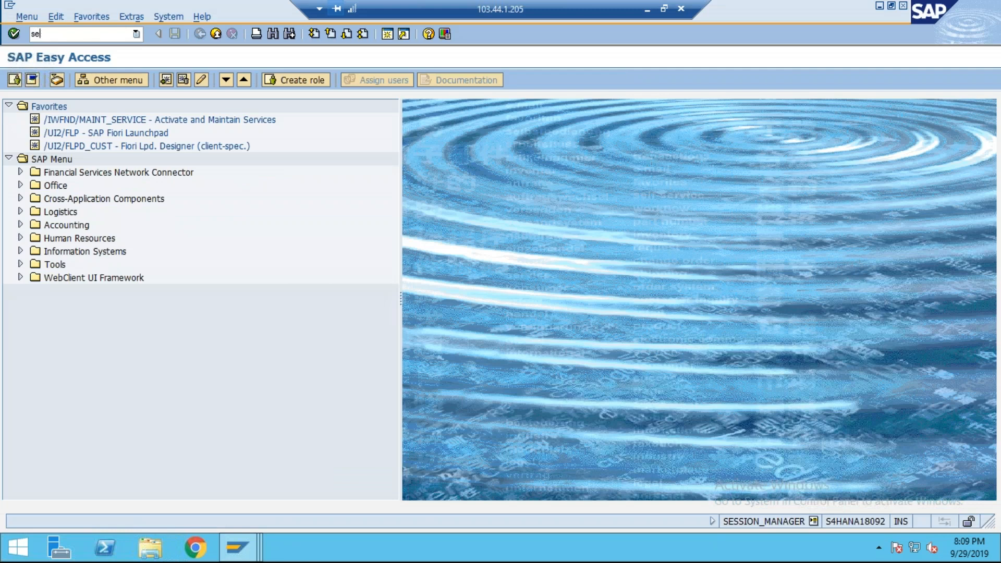
type("e6n")
key("BackSpace")
key("BackSpace")
key("BackSpace")
key("BackSpace")
type("se16n")
key("Return")
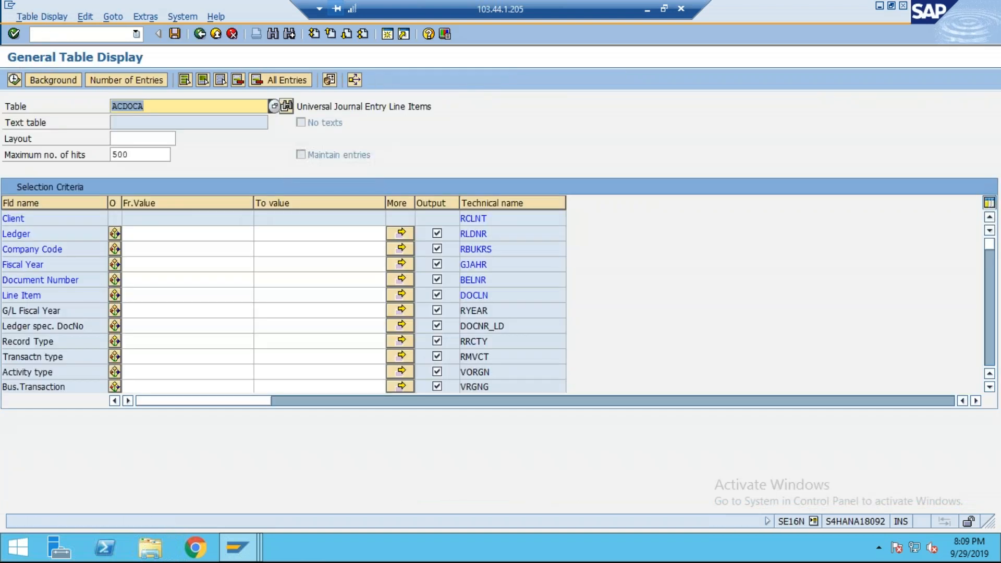
key("BackSpace")
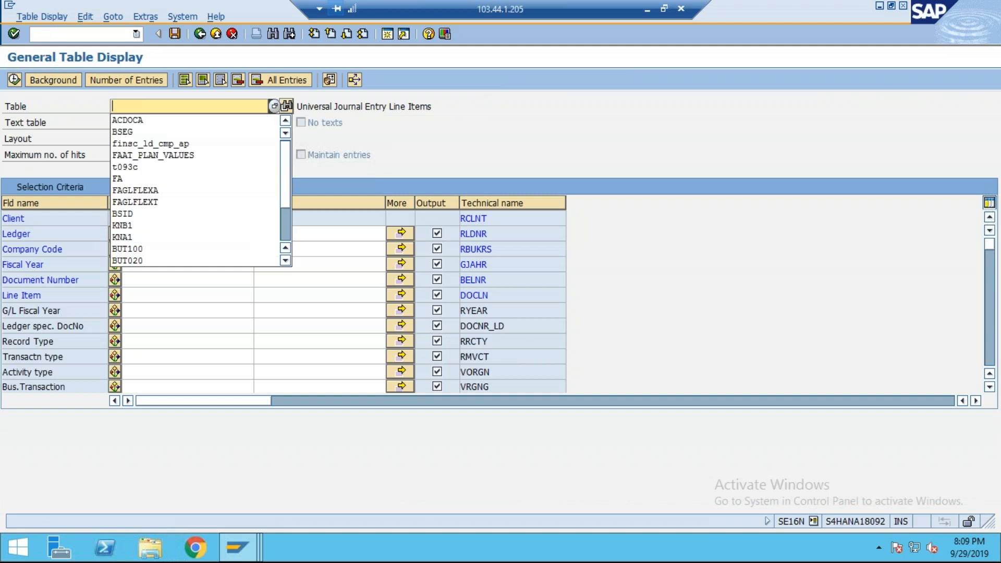
left_click(169, 144)
key("Return")
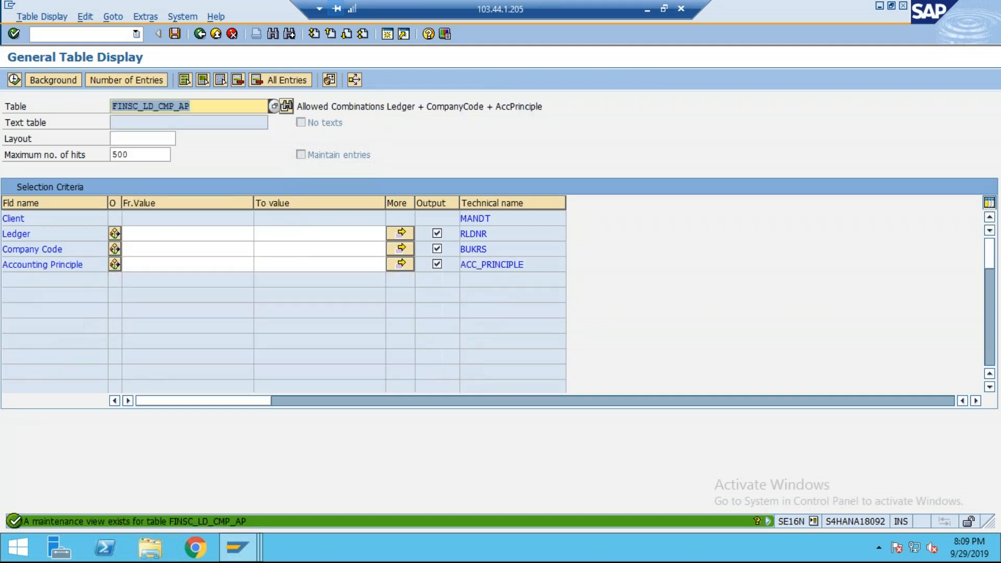
left_click(167, 250)
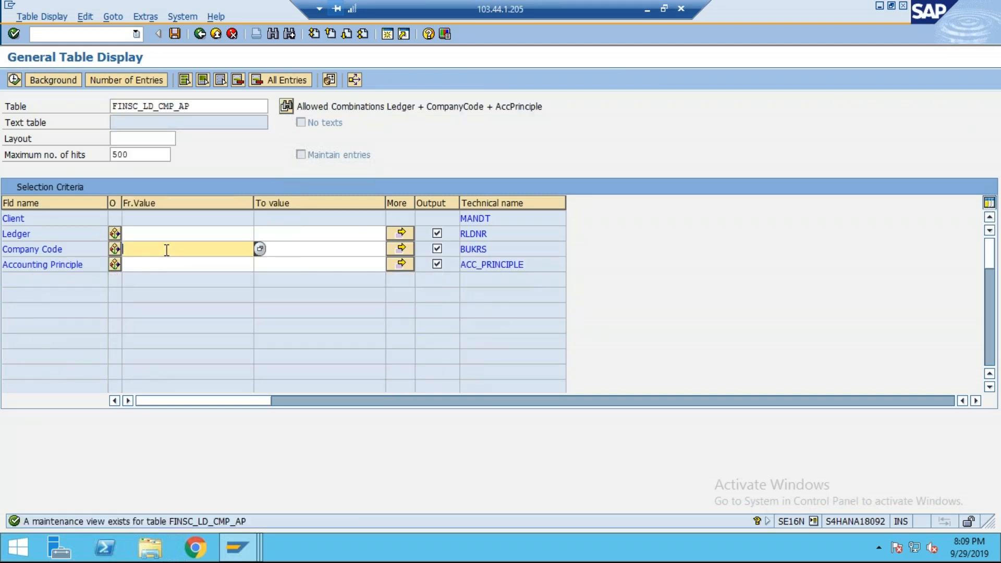
type("ty03")
left_click(155, 264)
left_click(14, 79)
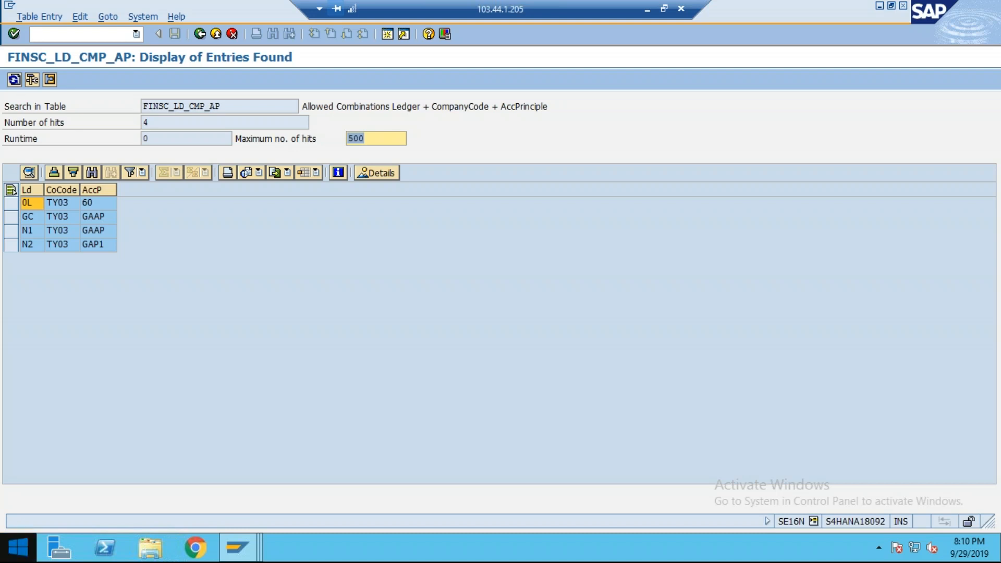
left_click(55, 248)
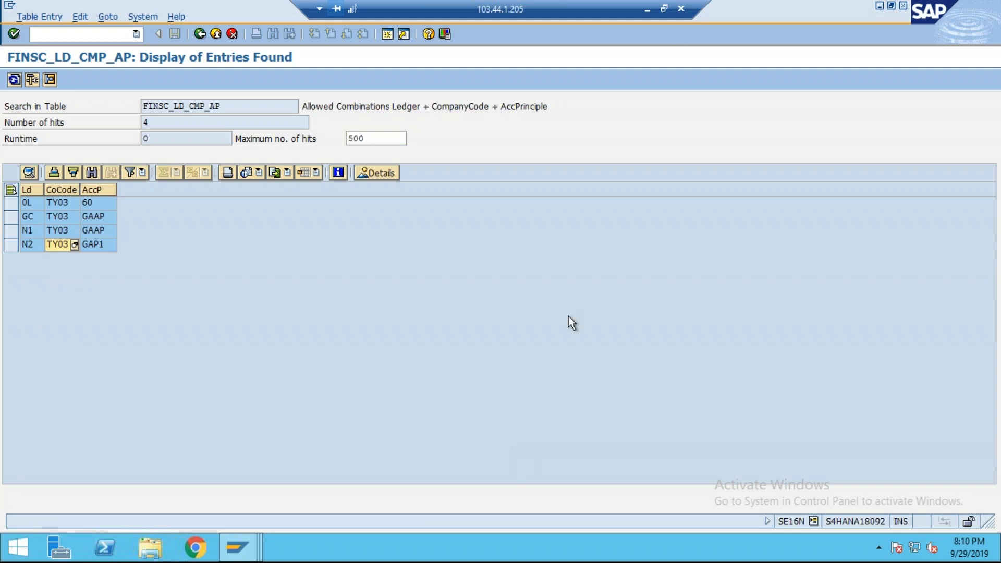
- Minimize the SAP session and scroll the PDF up to page 3's migration topics 2.4.4–2.9.1
left_click(647, 9)
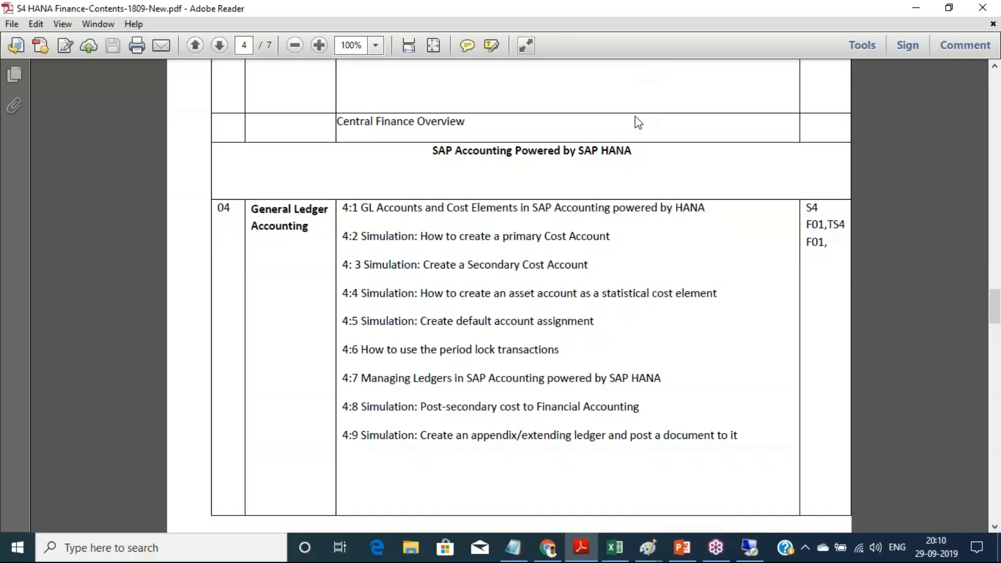
scroll(597, 291, "up", 3)
scroll(597, 291, "up", 15)
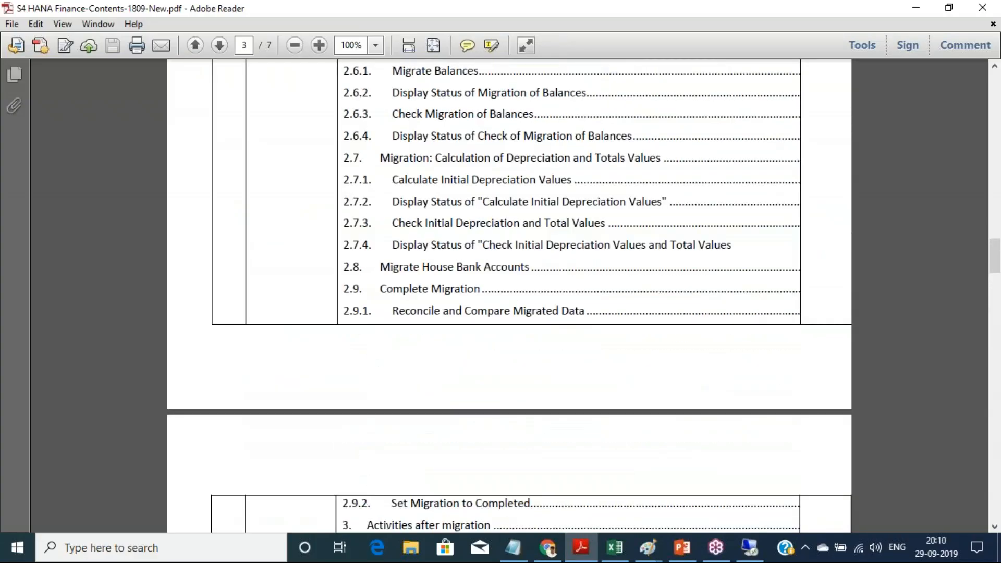
scroll(525, 323, "up", 5)
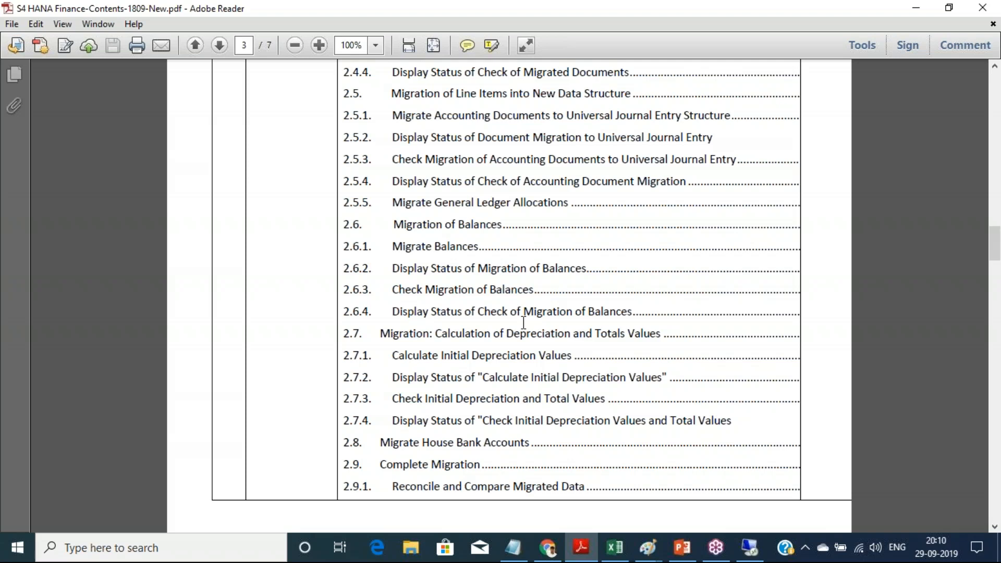
left_click(794, 55)
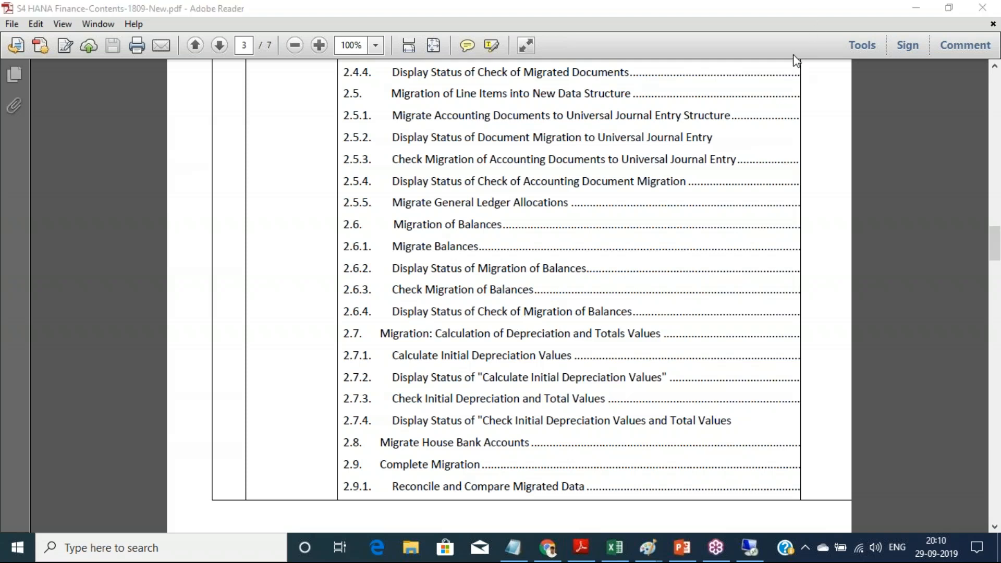
- Back in SAP, rerun /nse16n for the general table display
left_click(751, 547)
left_click(84, 34)
type("/nse16n")
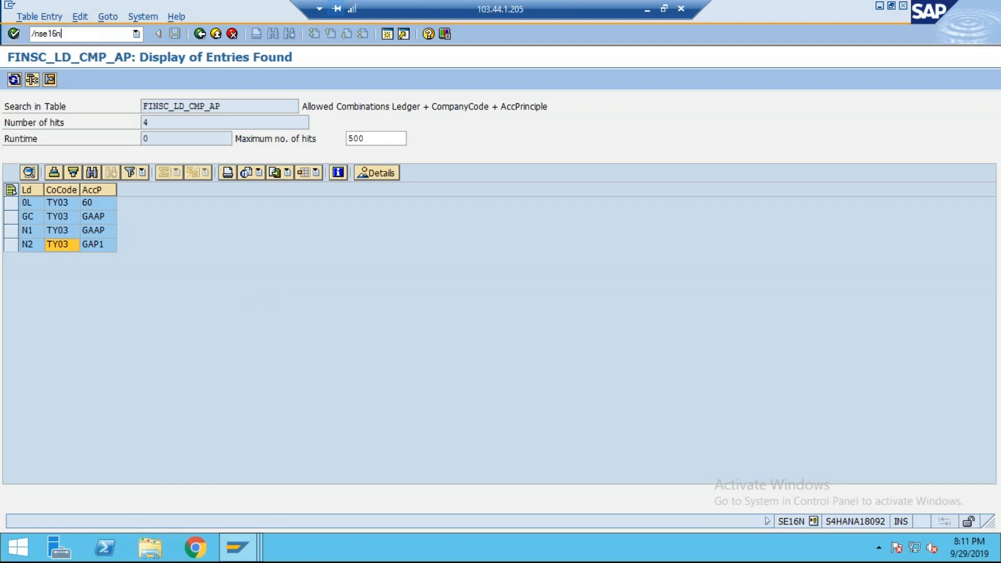
key("Return")
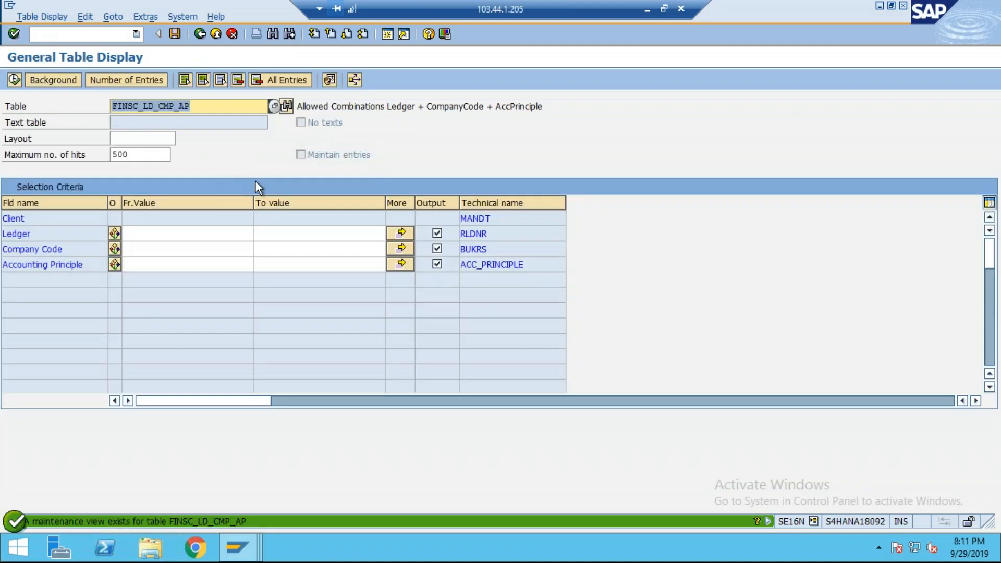
- Start transaction KEBC to reach the Set Operating Concern dialog
type("/nse")
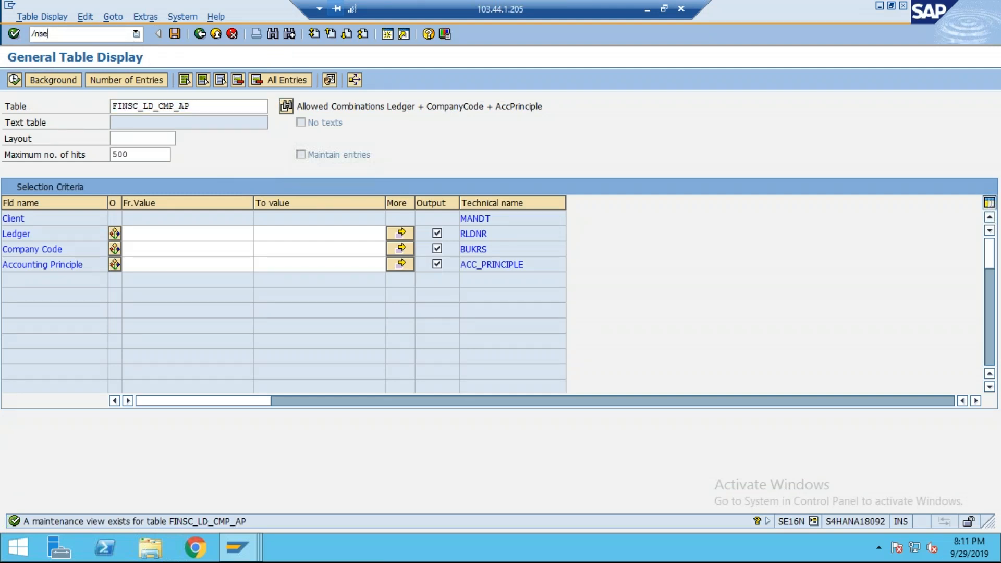
type("kke")
key("BackSpace")
key("BackSpace")
key("BackSpace")
type("kebc")
key("Return")
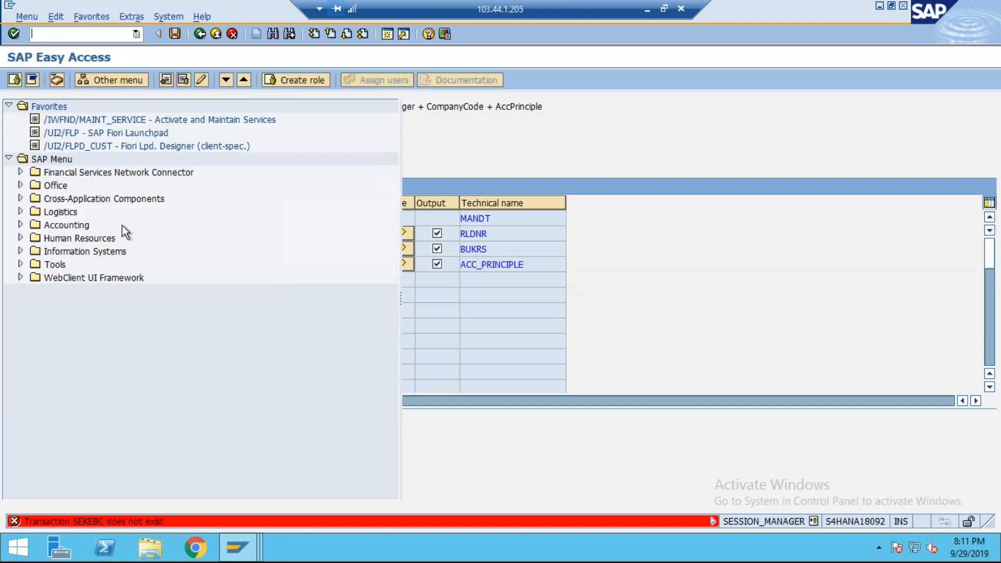
type("kecb")
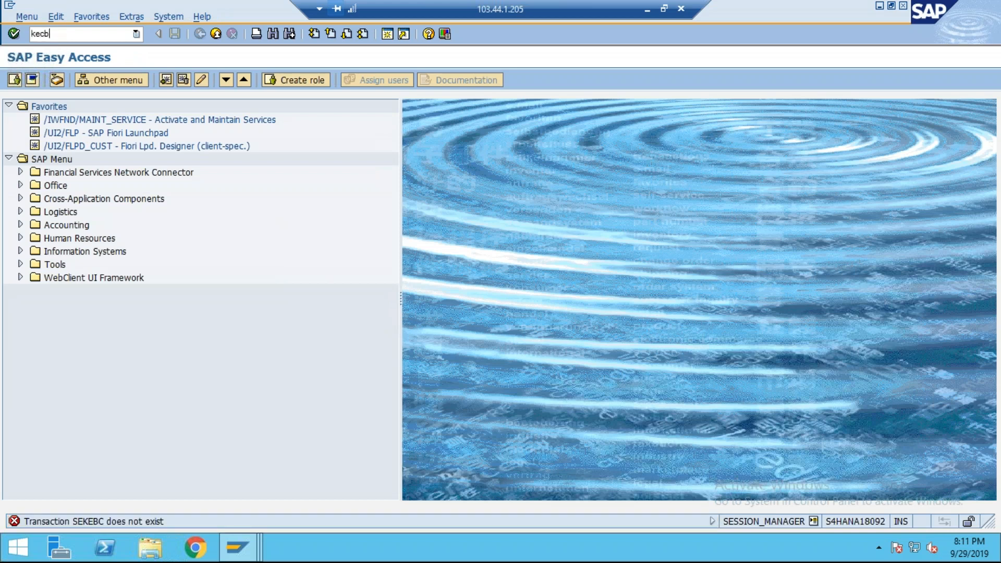
key("BackSpace")
key("BackSpace")
type("bc")
key("Return")
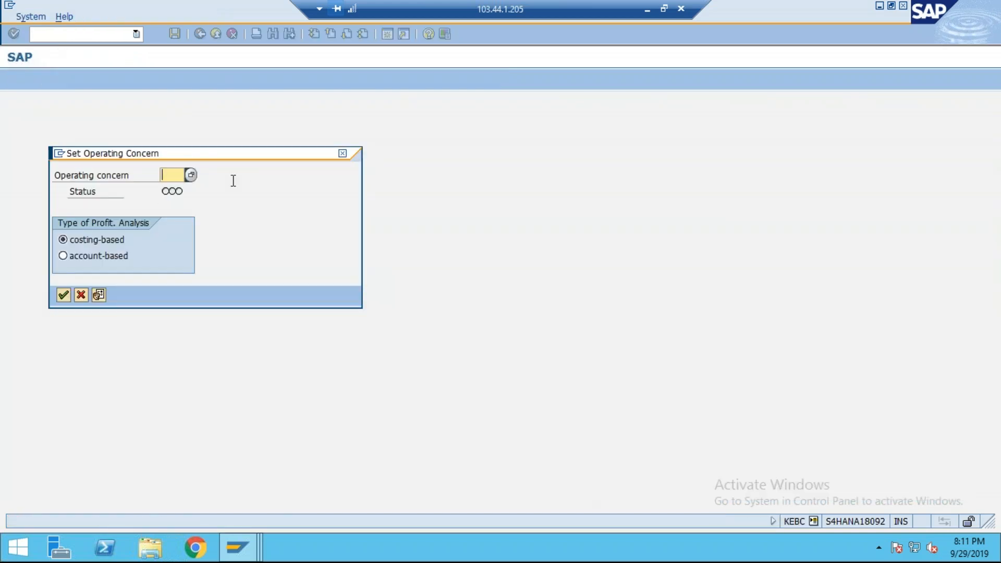
- Set operating concern TY03 to account-based profitability analysis and confirm
type("TY03")
key("Tab")
key("shift+Tab")
left_click(83, 256)
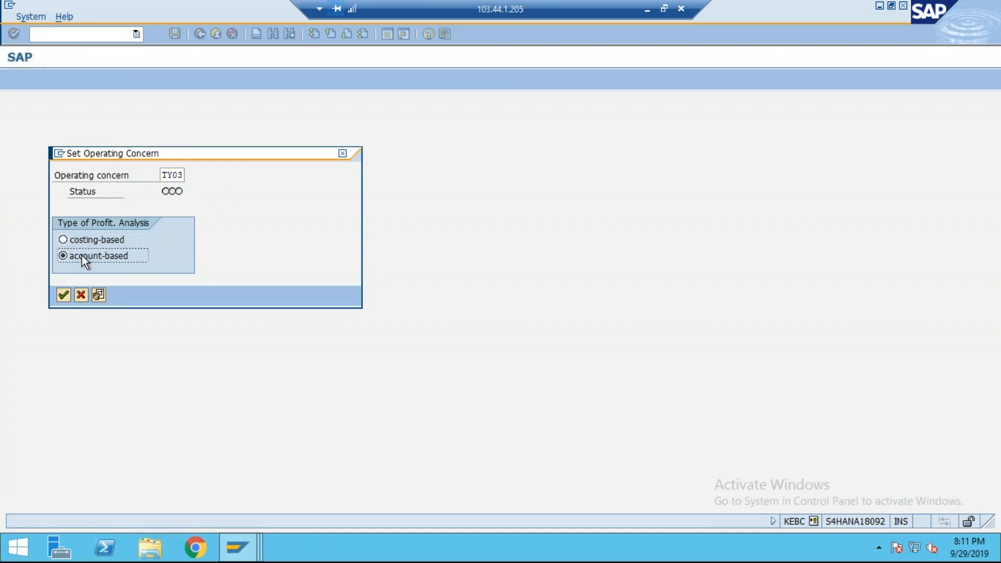
left_click(63, 295)
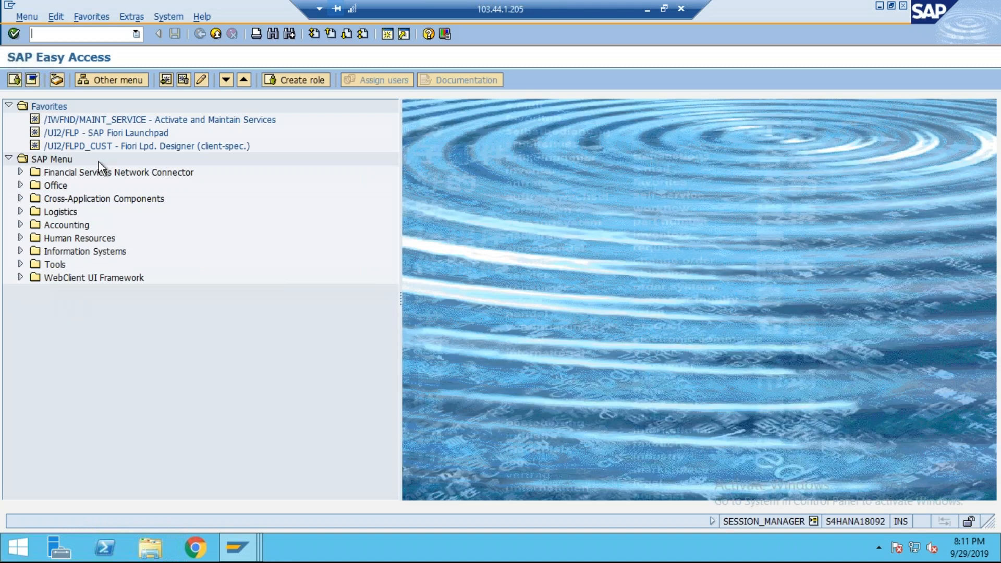
- Run KE24 for company code TY03, which returns no line items
type("KE24")
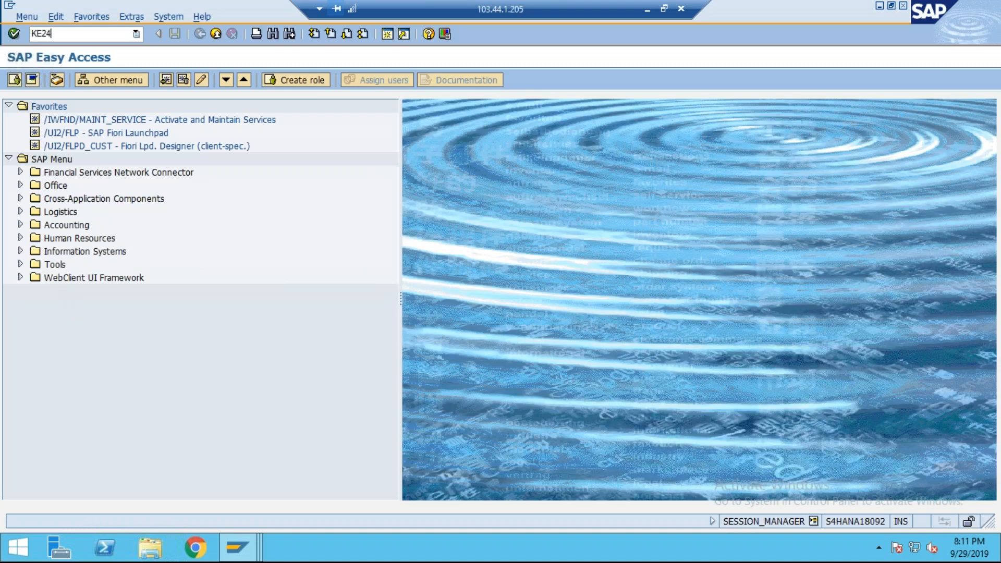
key("Return")
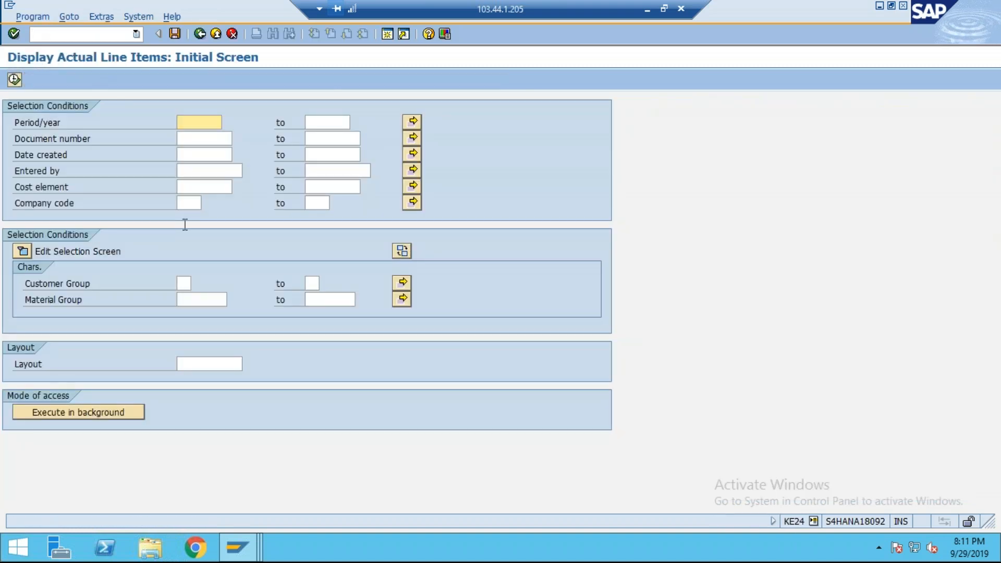
left_click(190, 203)
type("TY03")
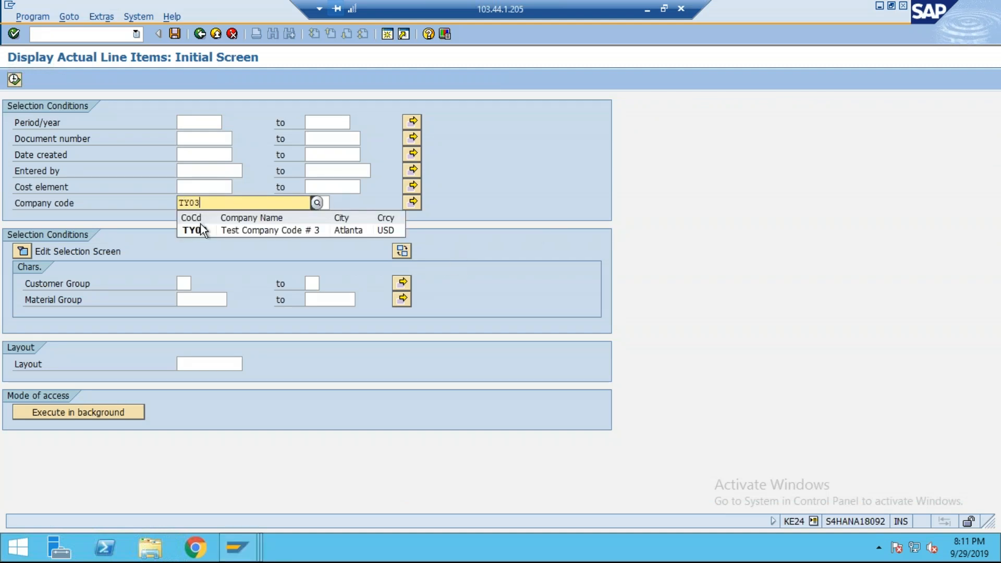
left_click(199, 228)
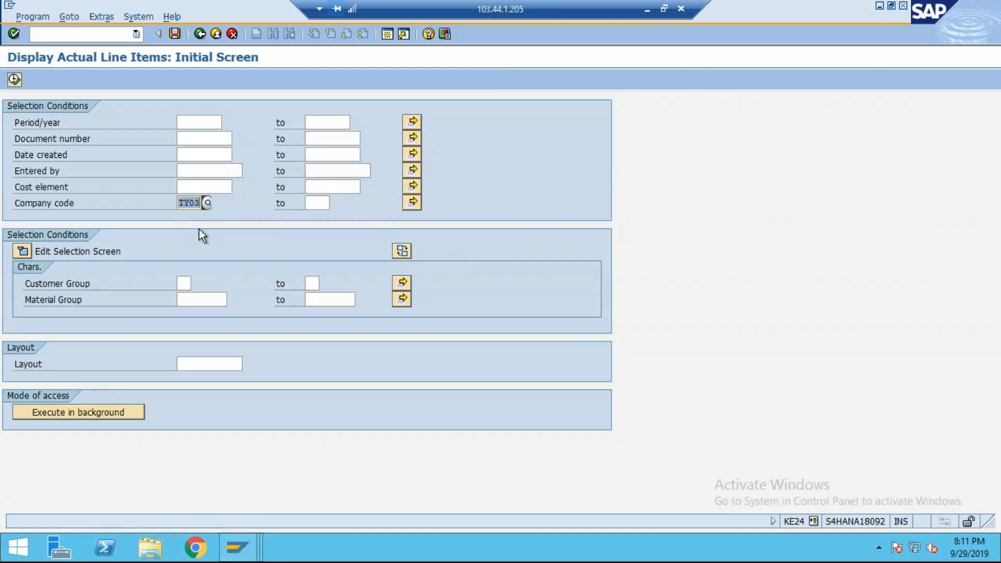
left_click(14, 79)
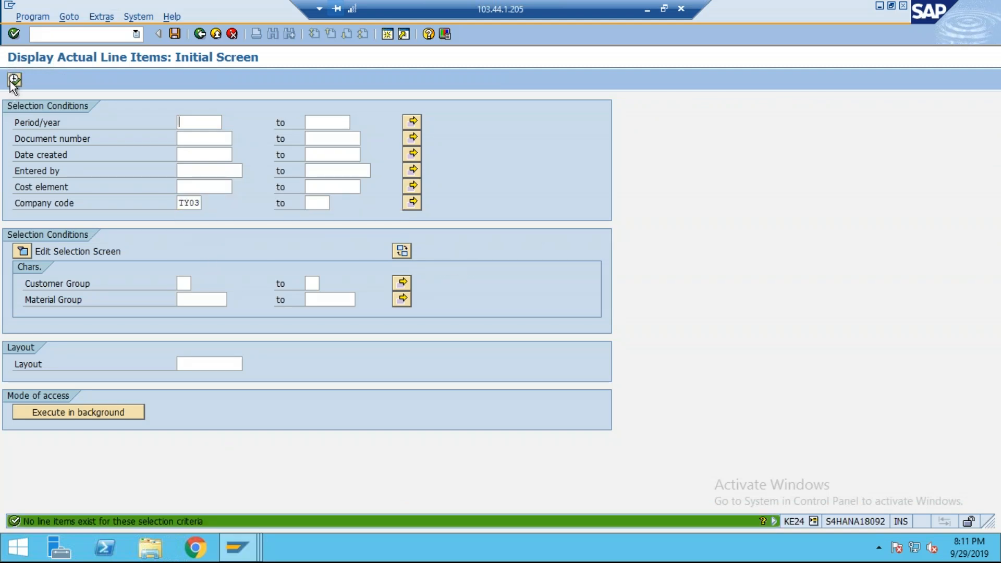
- Enter /NSE16N to go to the general table display
left_click(48, 35)
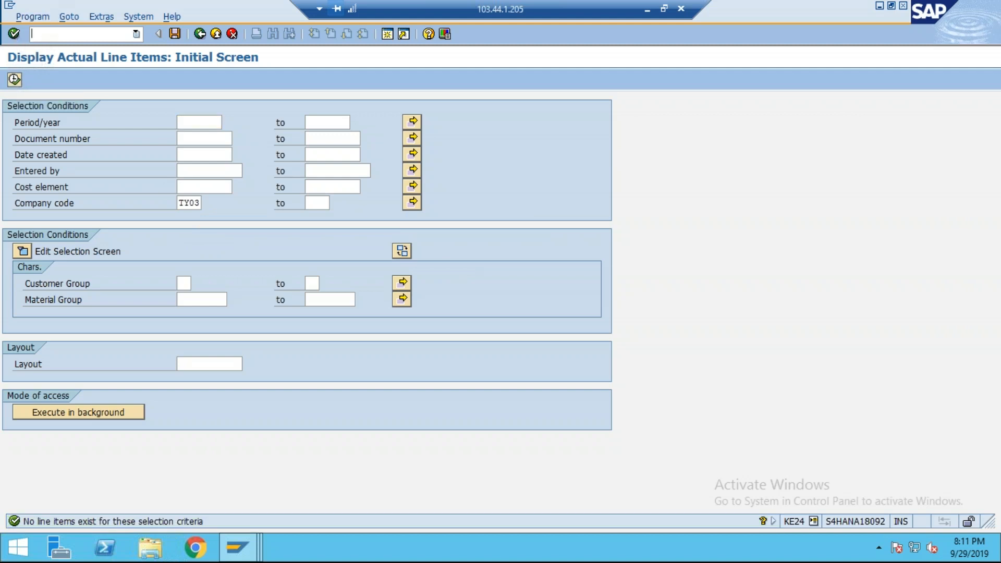
type("/N")
type("SE16N")
key("Return")
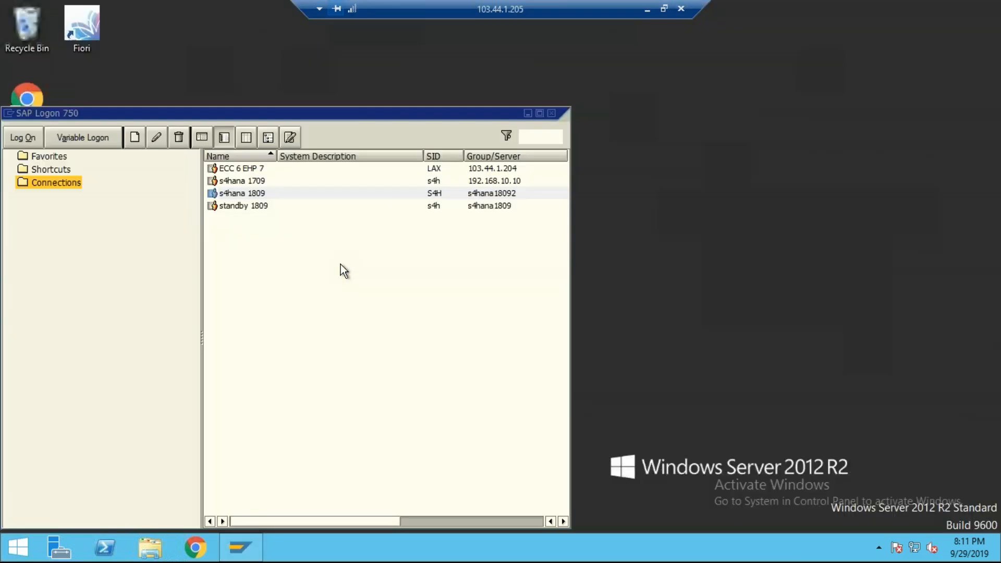
- Log on to the s4hana 1809 system with the user name and password
double_click(295, 196)
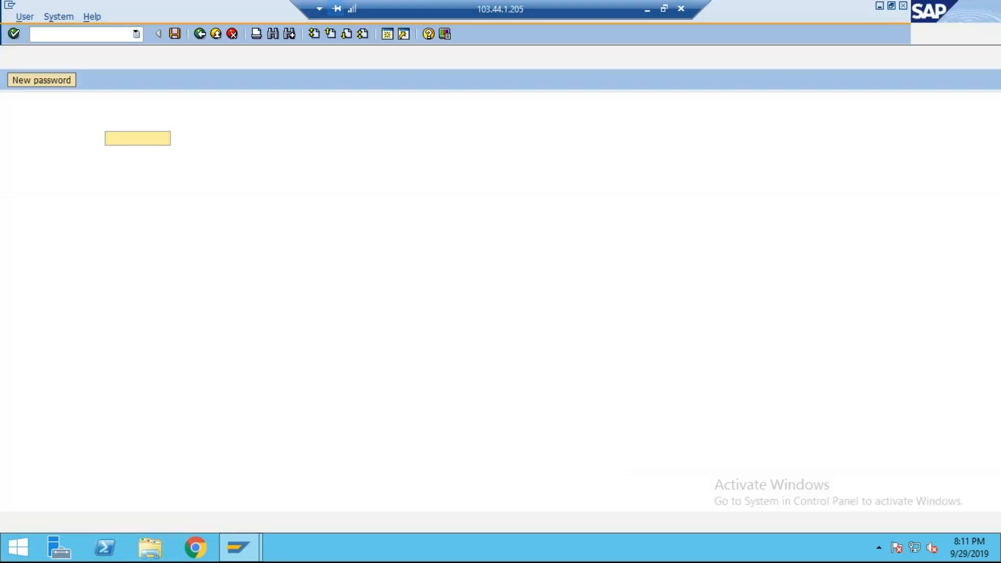
type("P")
key("Down")
key("Return")
key("Tab")
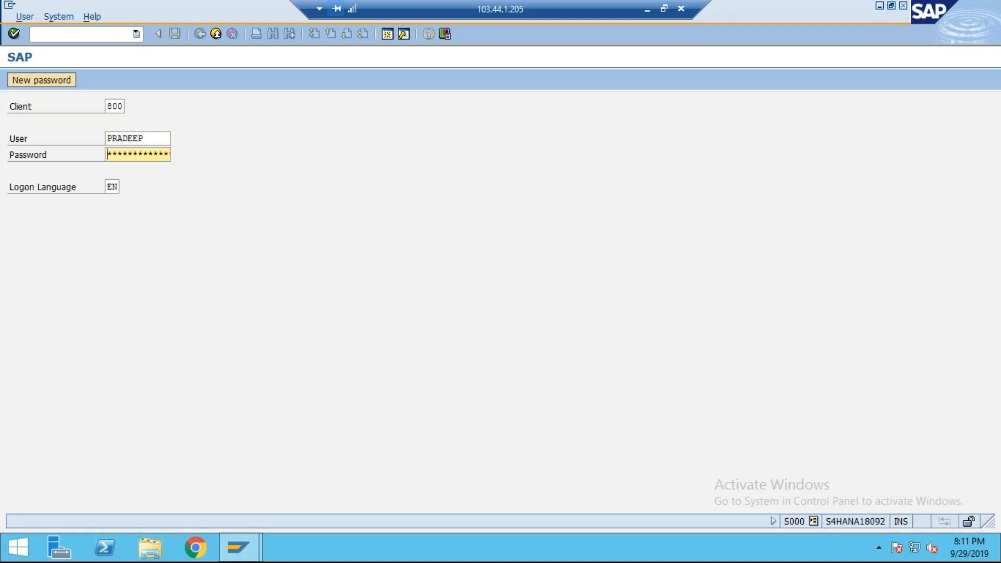
type("**********")
key("Return")
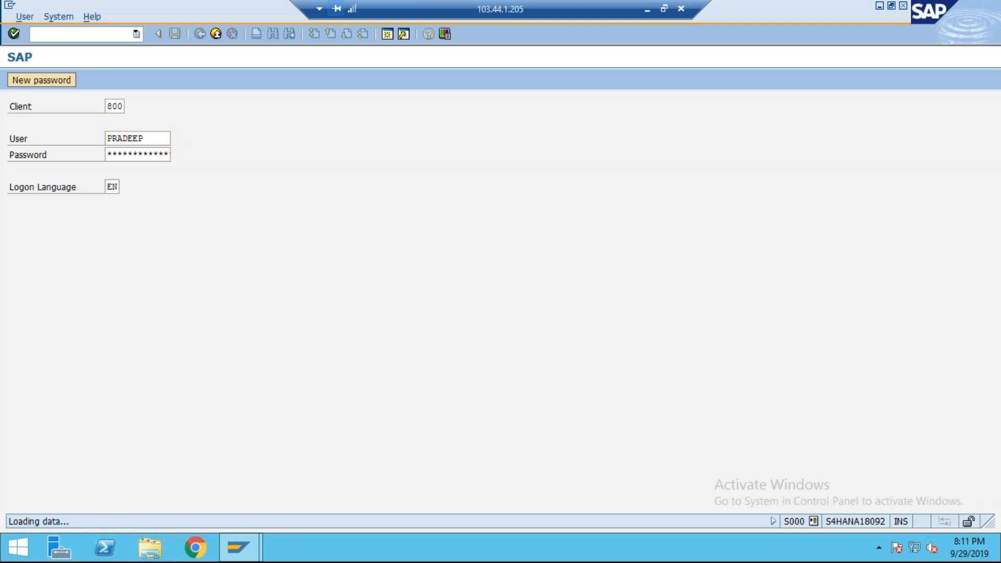
- Set the controlling area to TY03 with OKKS
type("okks")
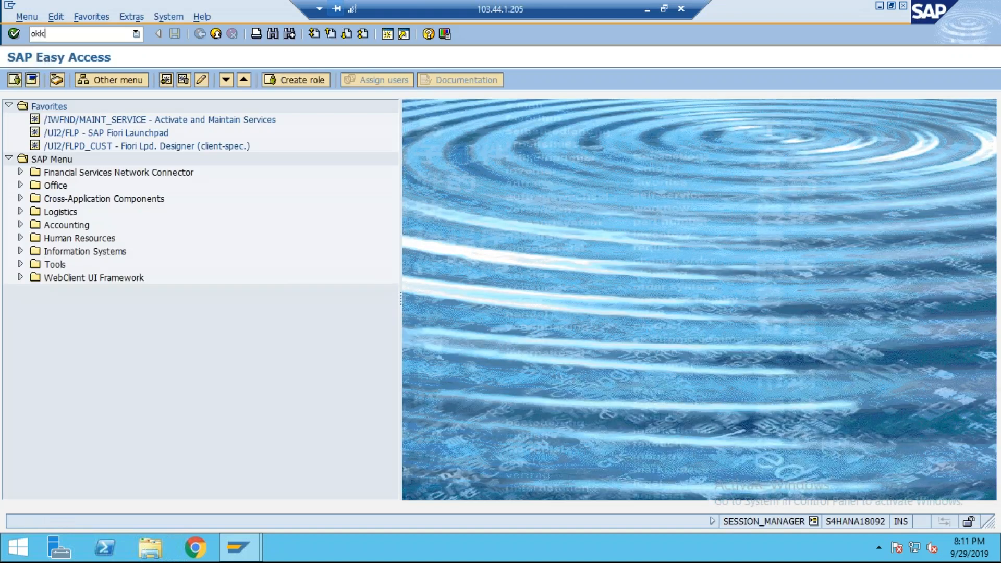
key("Return")
type("TY03")
key("Return")
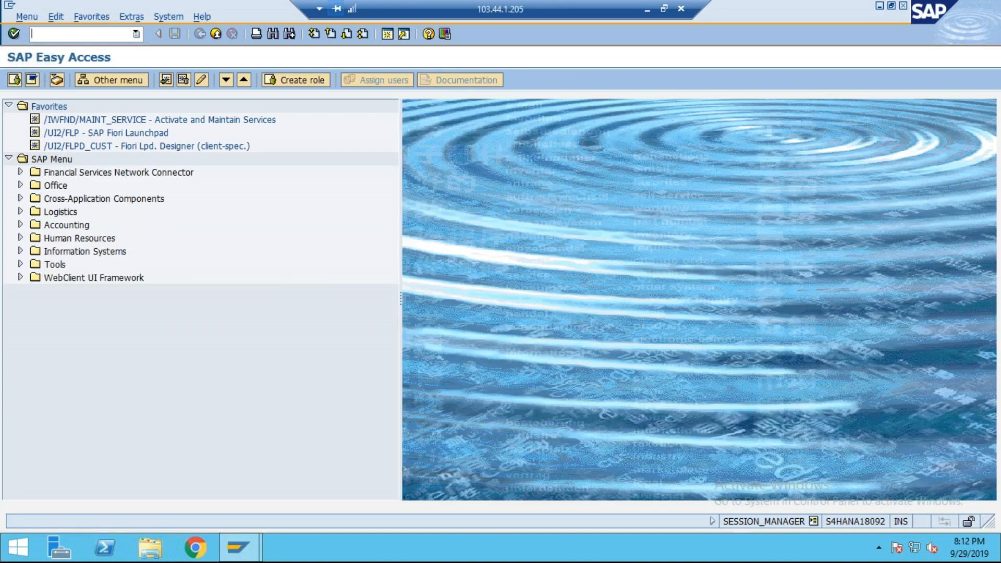
- Set operating concern TY03 to account-based with KEBC
type("KEBC")
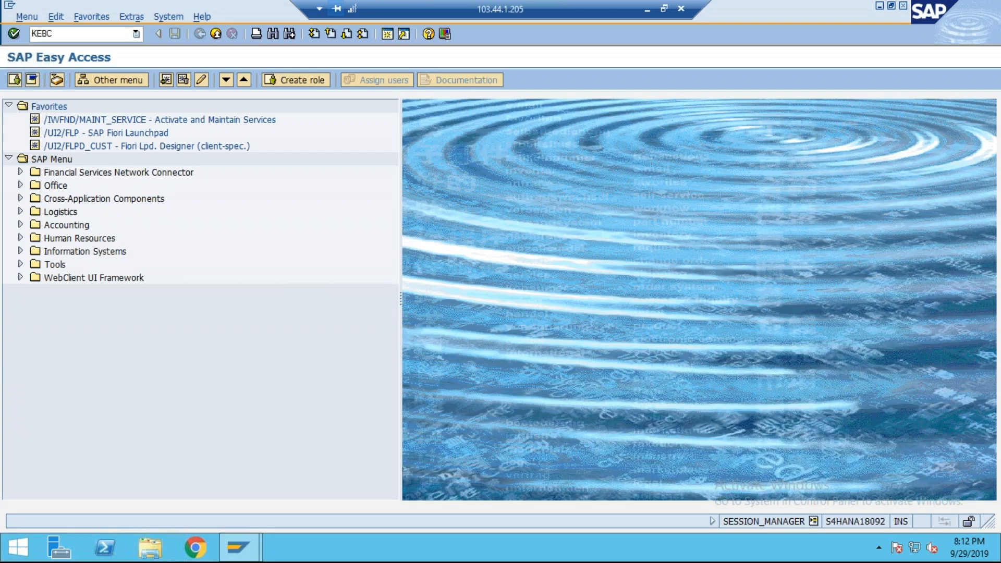
key("Return")
left_click(99, 255)
type("TY03")
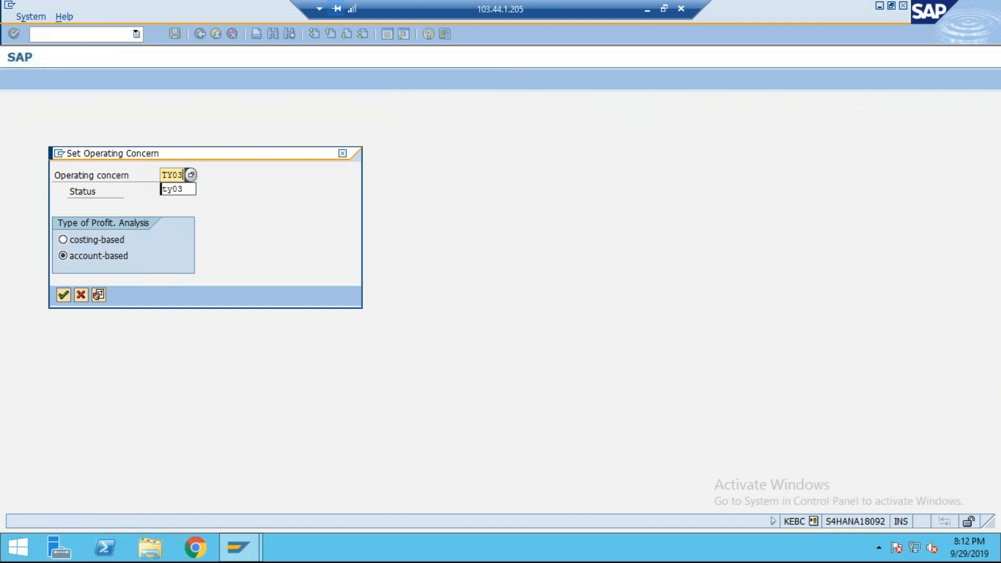
key("Return")
- Run KE24 with company code TY03 chosen from the suggestions
type("KE24")
key("Return")
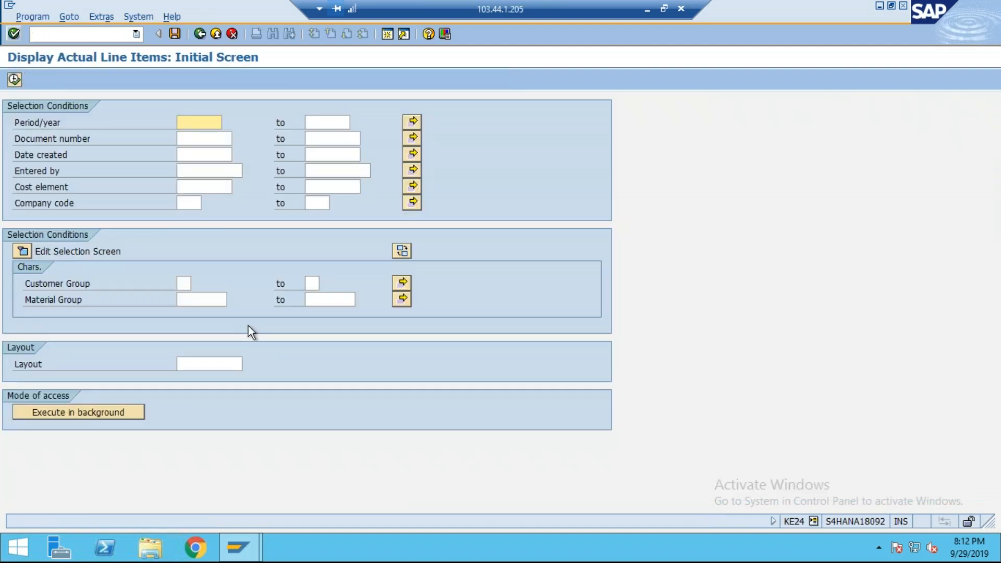
left_click(189, 203)
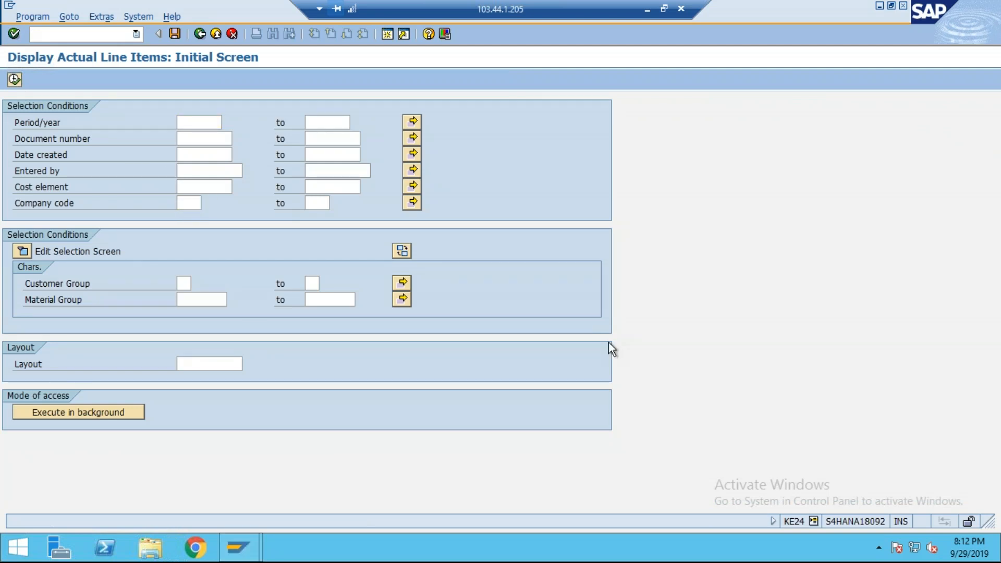
type("TY03")
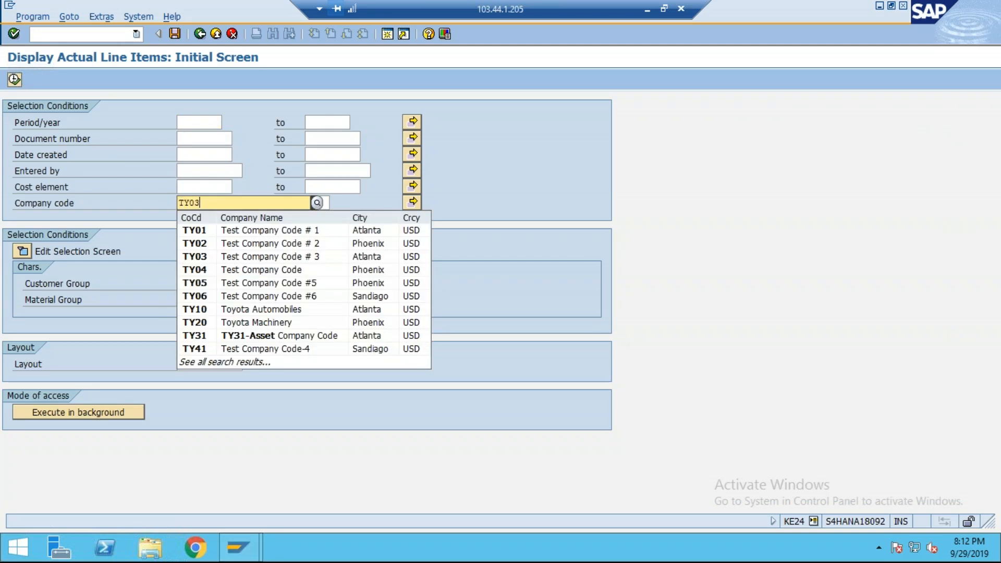
left_click(287, 230)
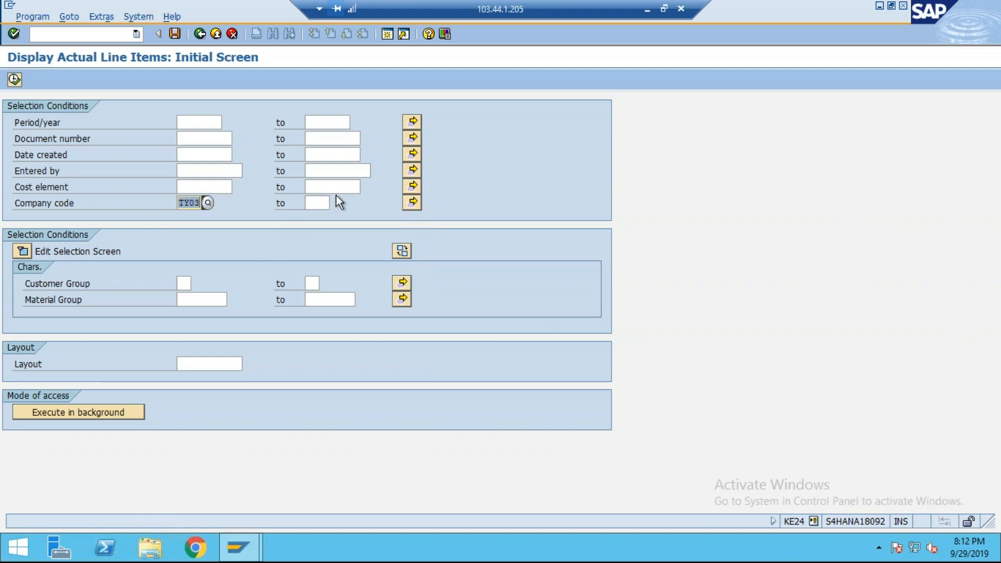
left_click(14, 79)
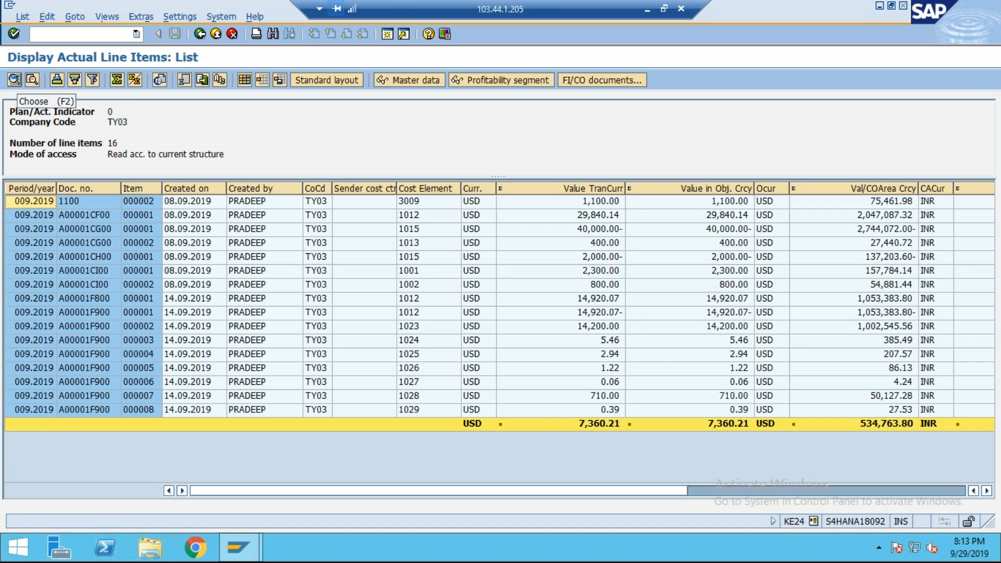
- Inspect line A00001CF00's profitability segment assignment, then close it and reselect the first row
left_click(96, 205)
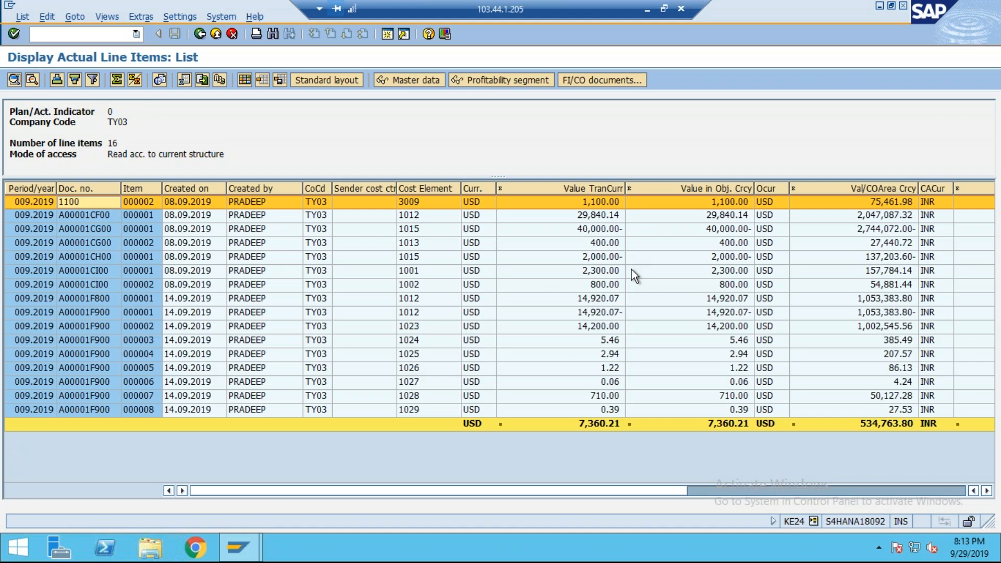
left_click(98, 216)
left_click(502, 79)
double_click(176, 158)
key("Tab")
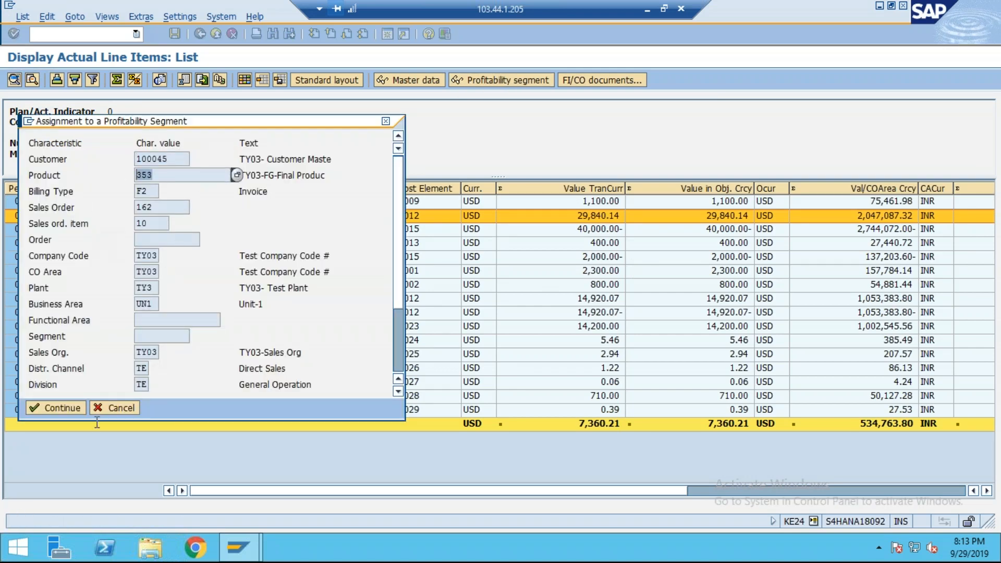
left_click(386, 121)
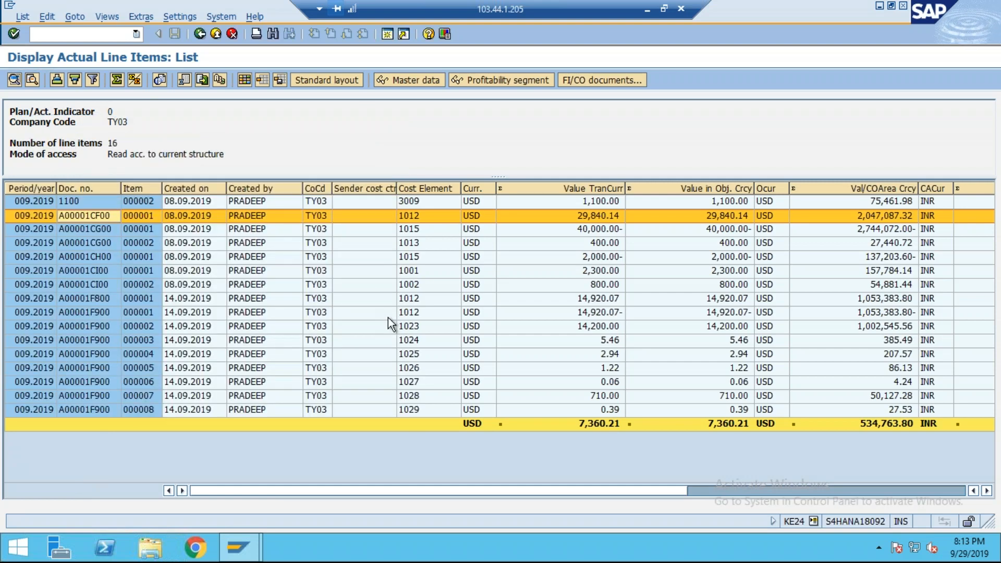
left_click(82, 204)
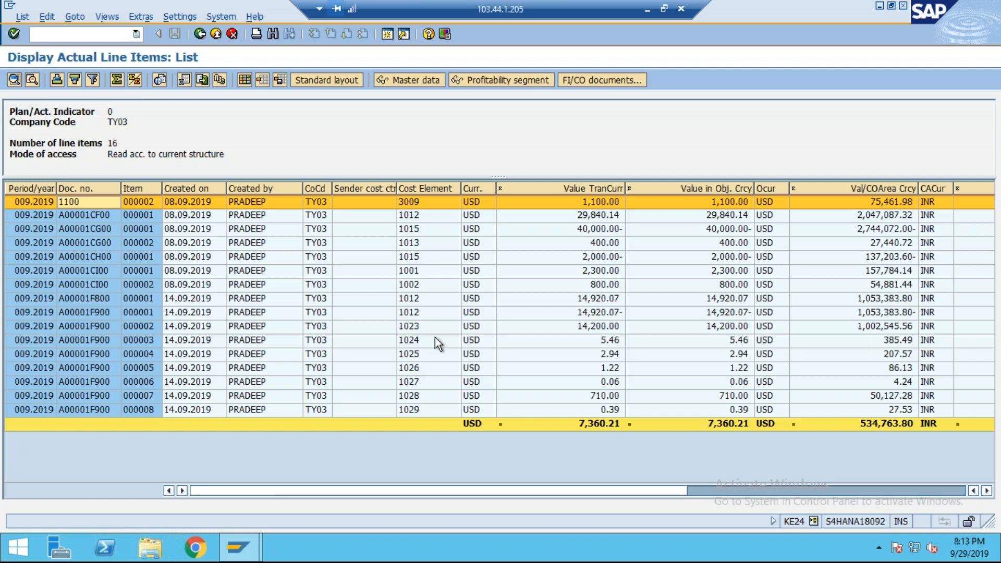
- Minimize SAP and switch among Paint windows to the notes with the phase boxes
left_click(648, 9)
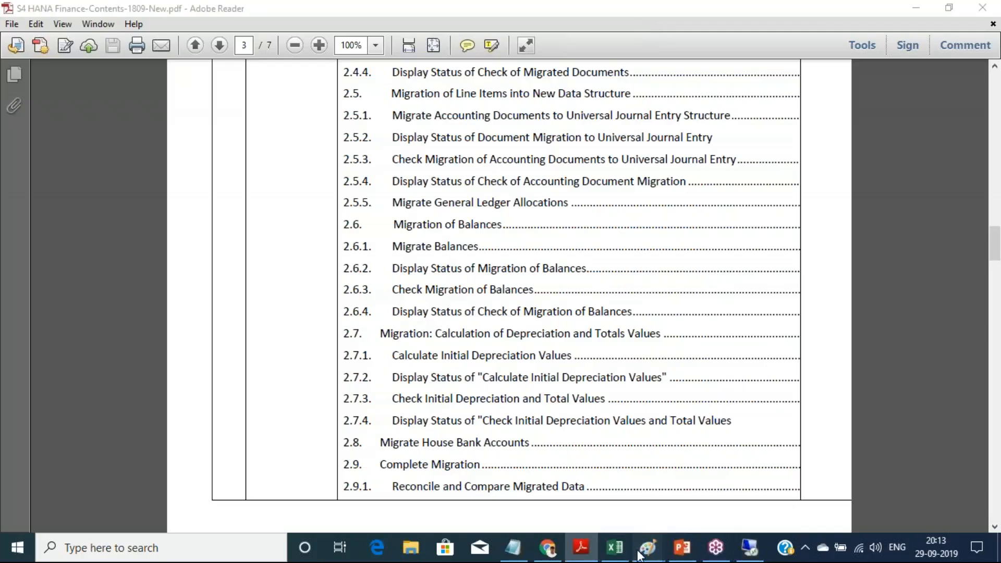
mouse_move(648, 547)
left_click(803, 485)
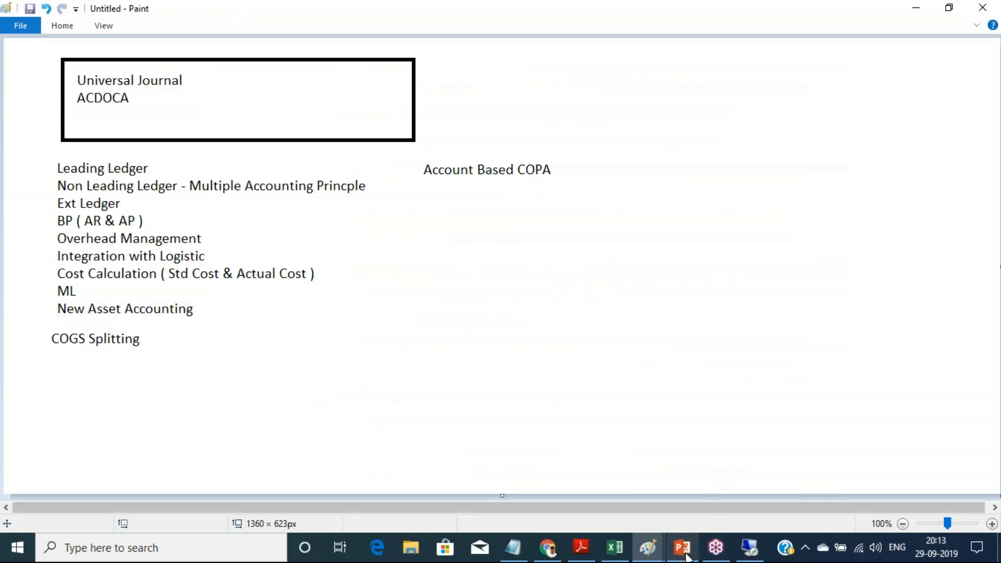
mouse_move(647, 546)
left_click(619, 507)
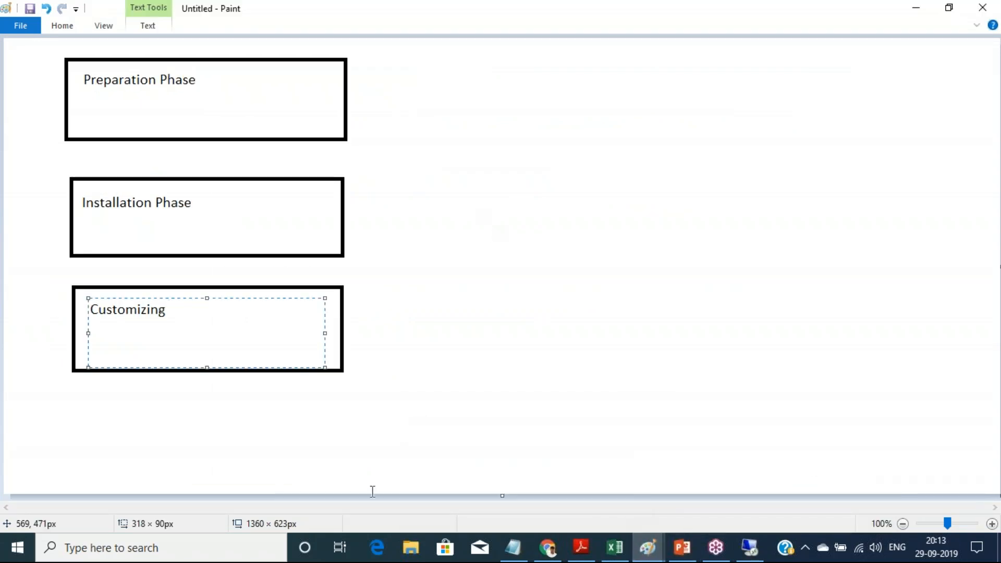
mouse_move(662, 550)
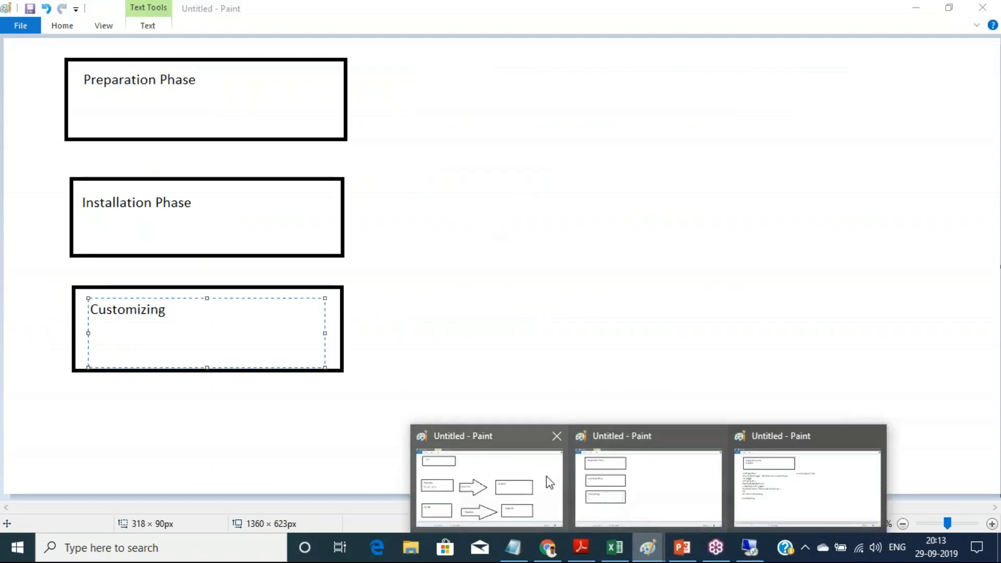
left_click(527, 479)
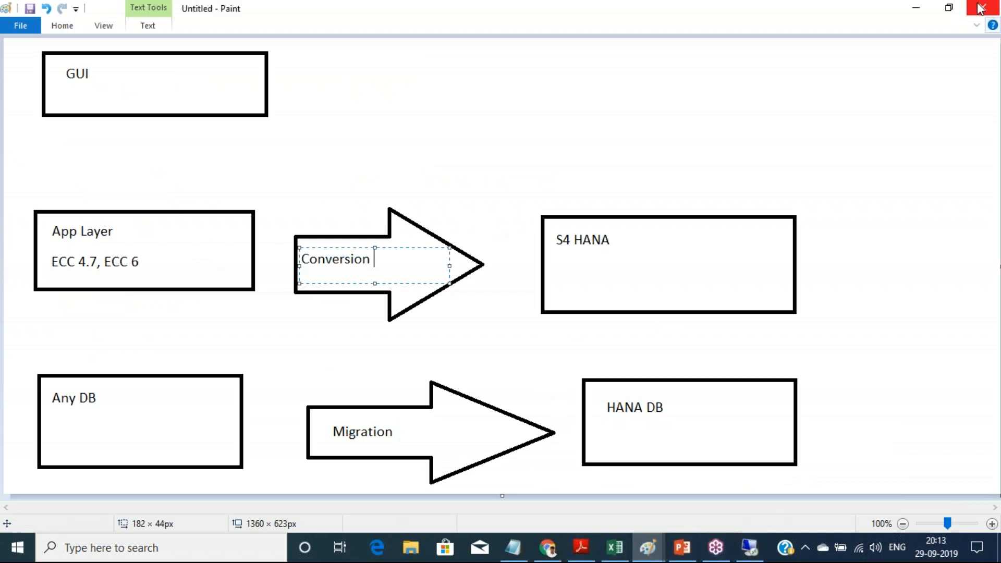
left_click(988, 53)
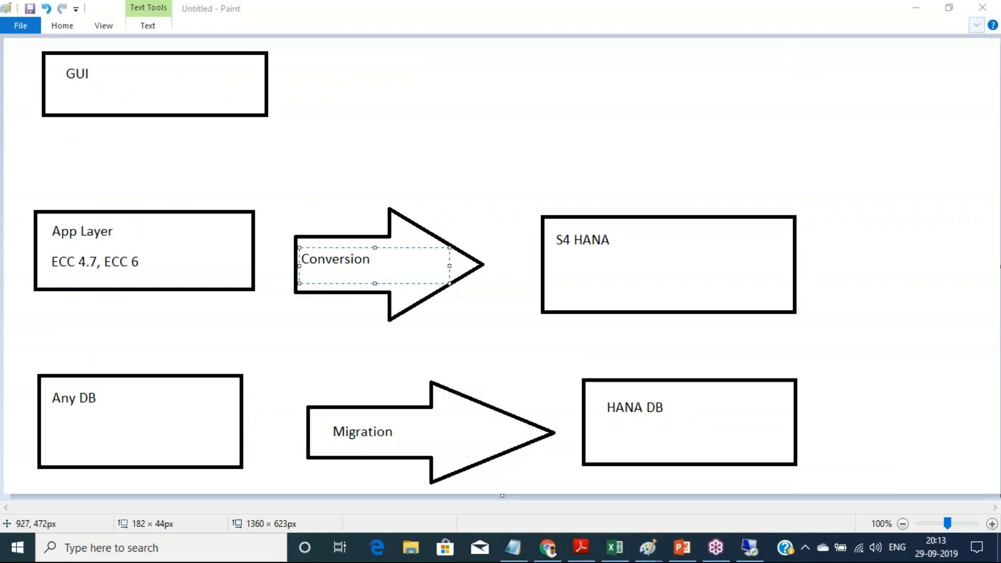
mouse_move(658, 550)
left_click(682, 492)
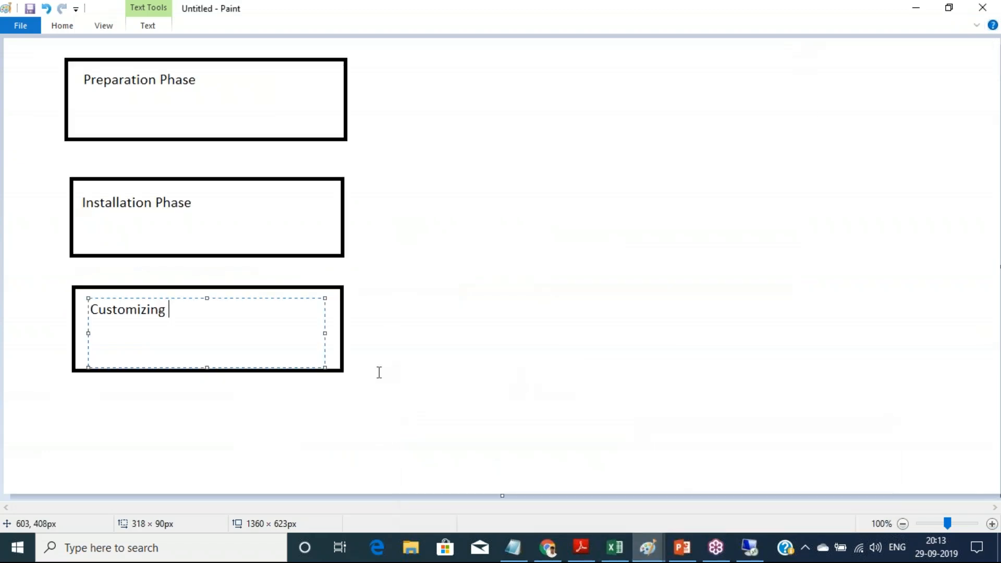
- Draw a text box below Customizing with lines FI --> CO, FI #, CO and BSEG/COEP
left_click_drag(125, 405, 566, 482)
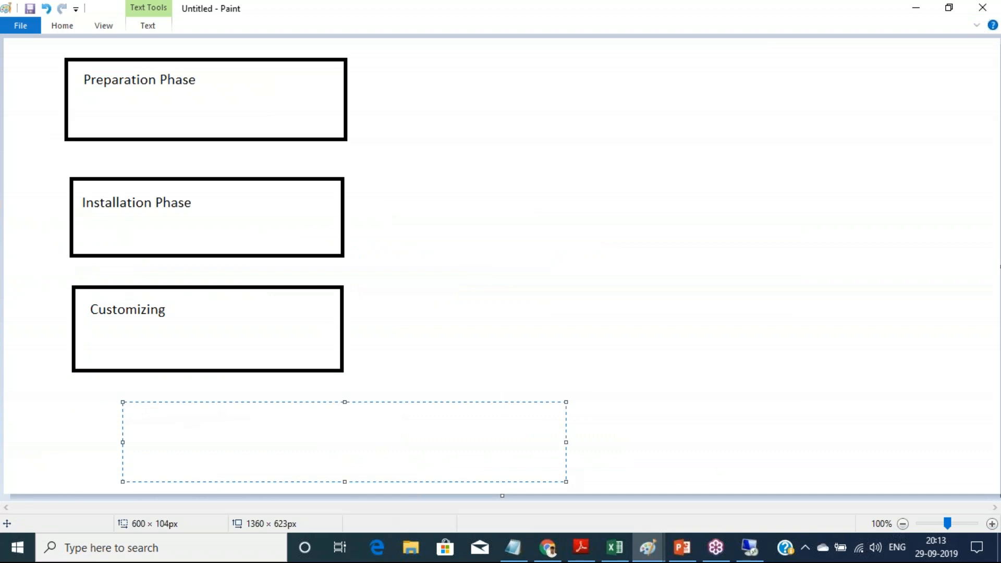
type("FI --> CO")
key("Return")
type("FI #")
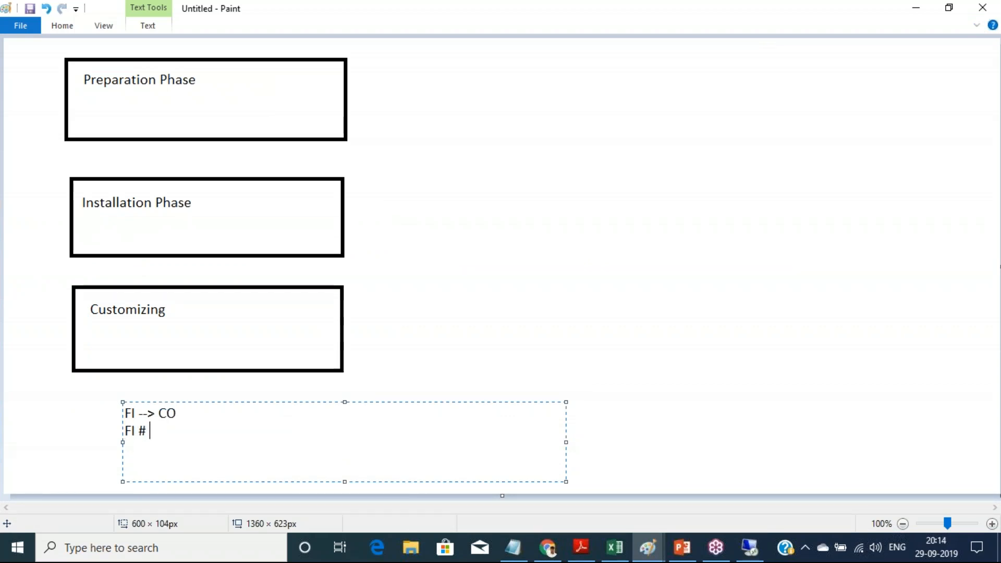
key("Return")
type("CO")
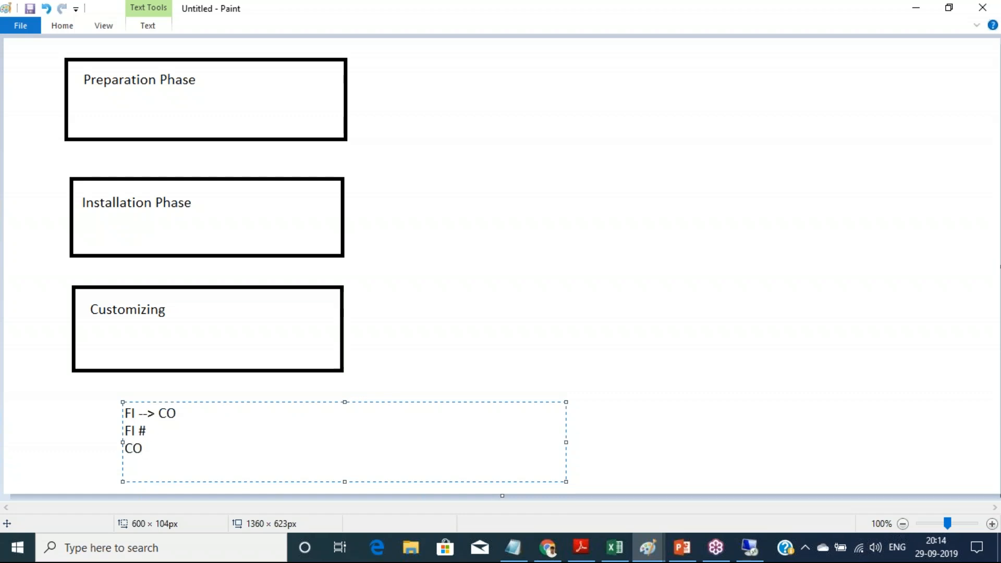
key("Up")
type("BSEG CO")
type("    COEP")
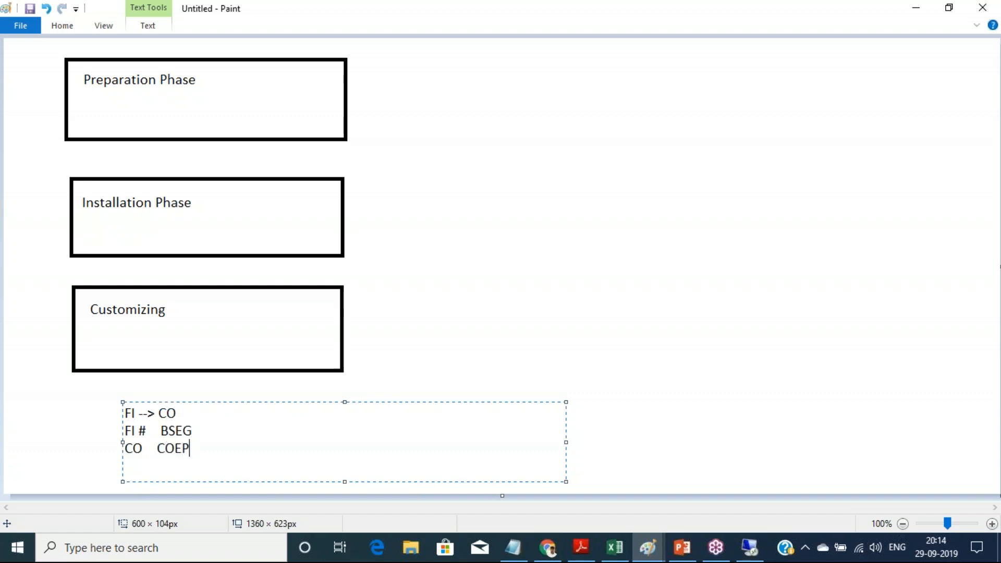
left_click(157, 448)
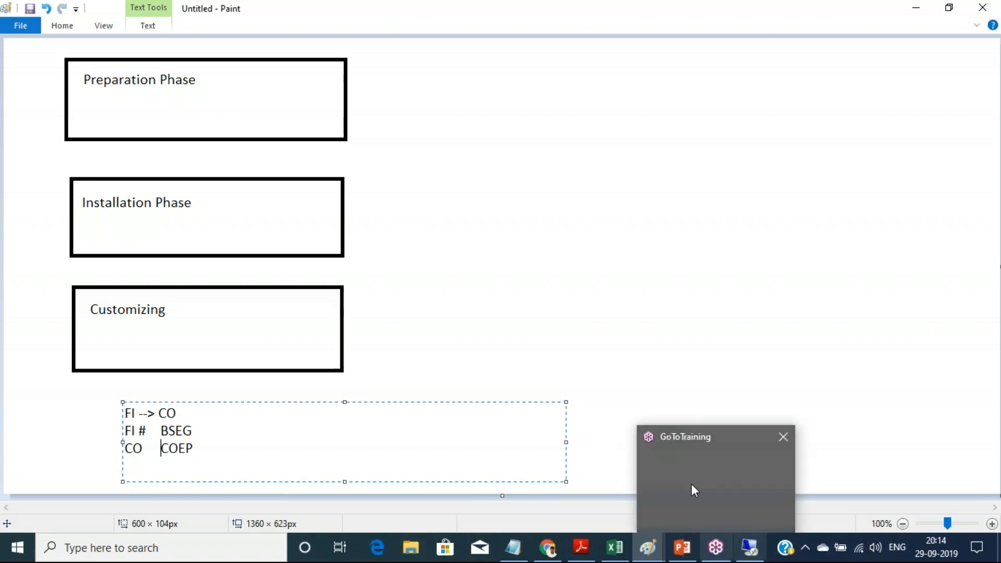
left_click(241, 450)
key("Return")
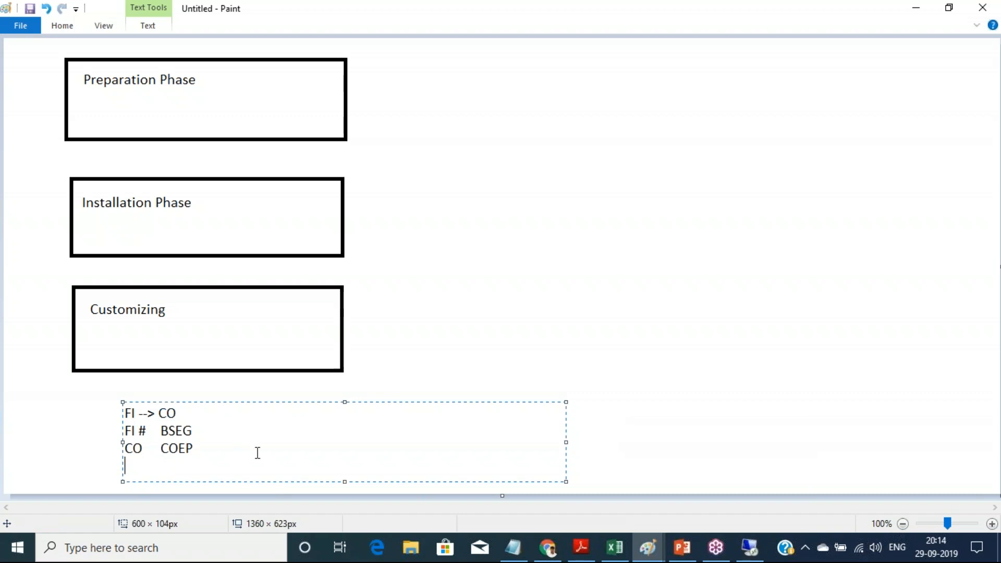
- Add the 'Month end settlement' line and 'CO - COSP/COSS CO --> FI' to the note
key("BackSpace")
key("BackSpace")
key("BackSpace")
key("BackSpace")
key("BackSpace")
type("Month end s")
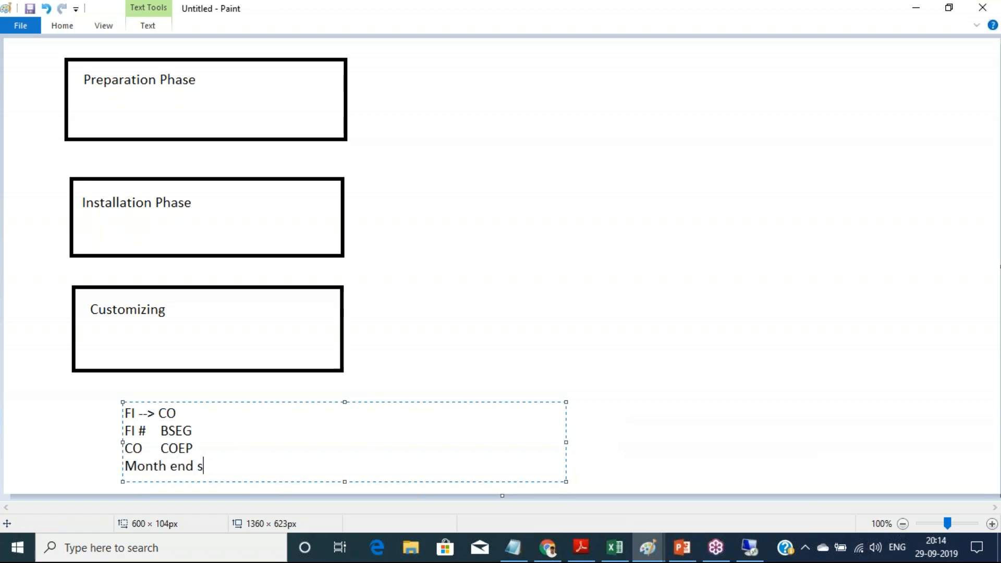
type("ettlement")
key("Return")
type("CO - ")
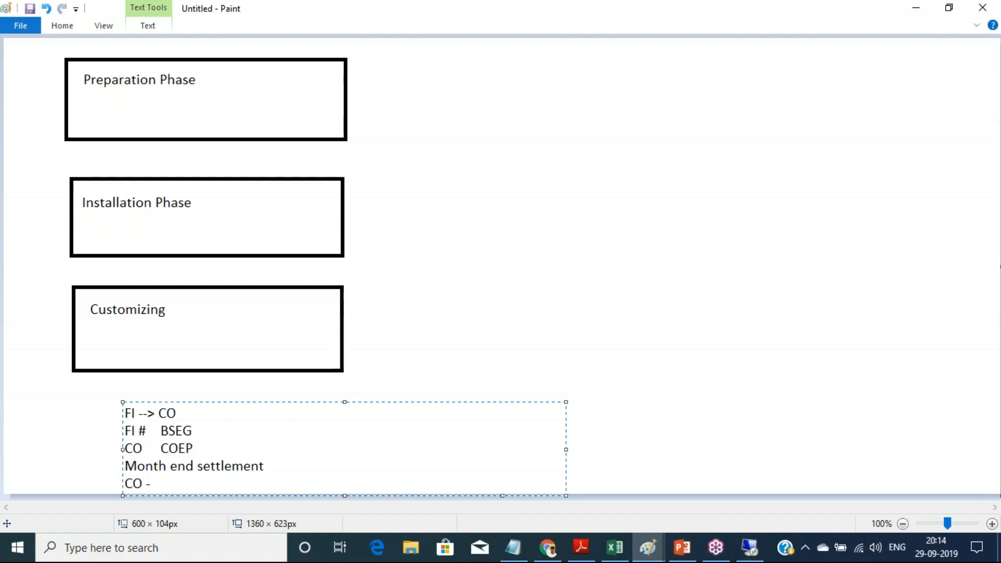
type("COEP")
key("BackSpace")
key("BackSpace")
type("SP/COSS")
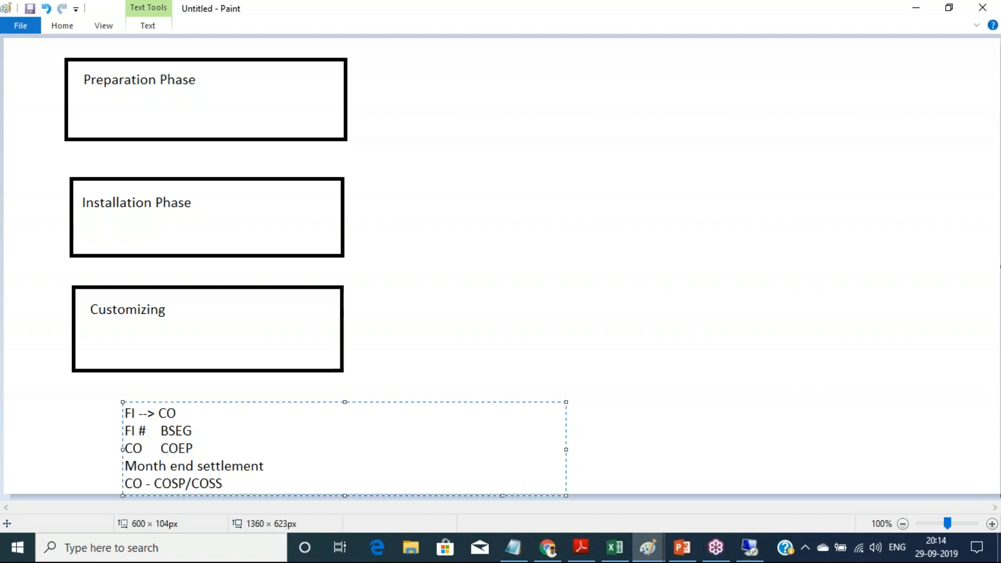
type("      CO")
type("--> FI")
- Add an S4 column reading FI # beside BSEG and NO DOC on the third line
left_click(199, 438)
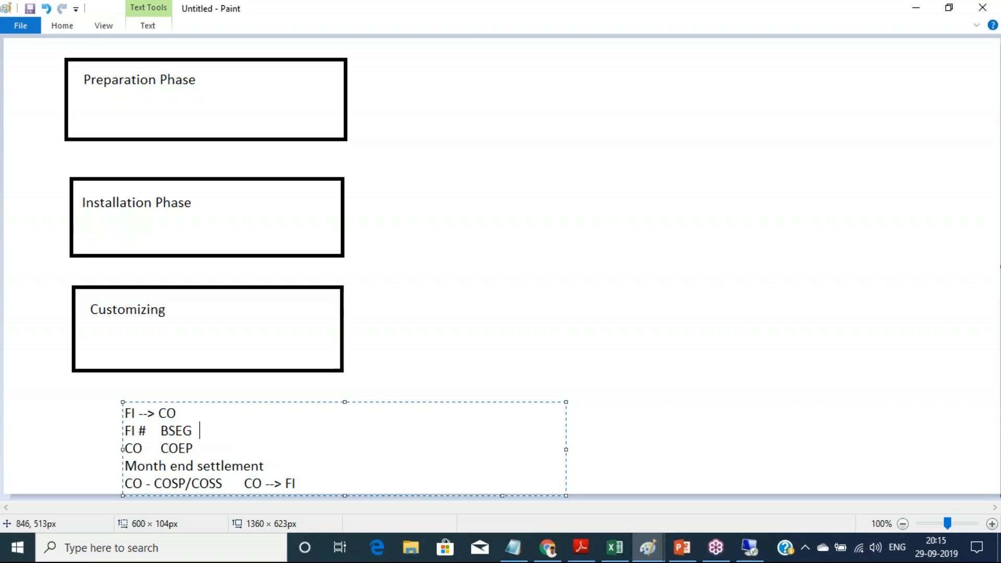
key("Up")
type("S4  FI #    BSEG                                        FI #")
key("Down")
type("NO DO C")
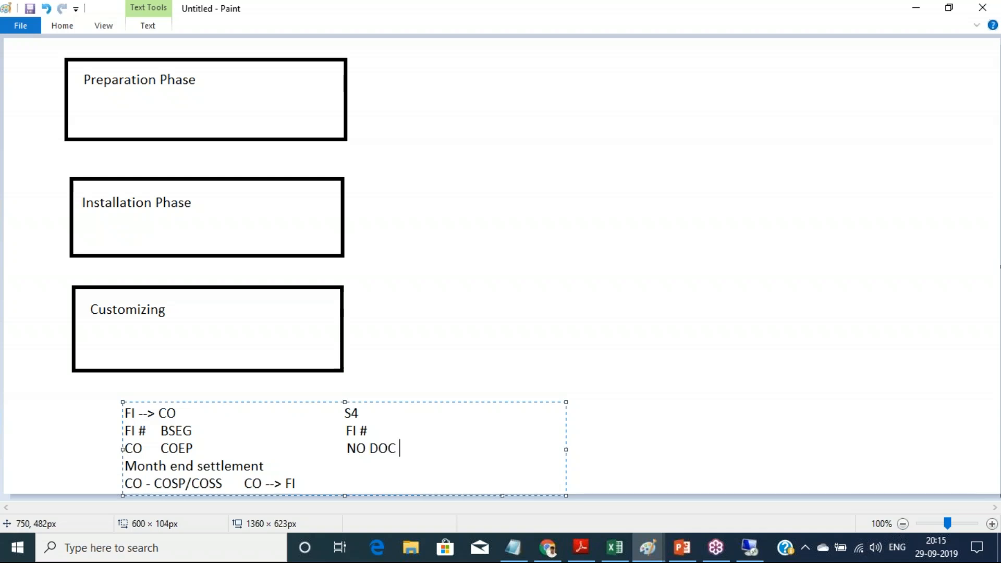
- Bring the KE24 TY03 line item list back to the front and open a new session
left_click(749, 547)
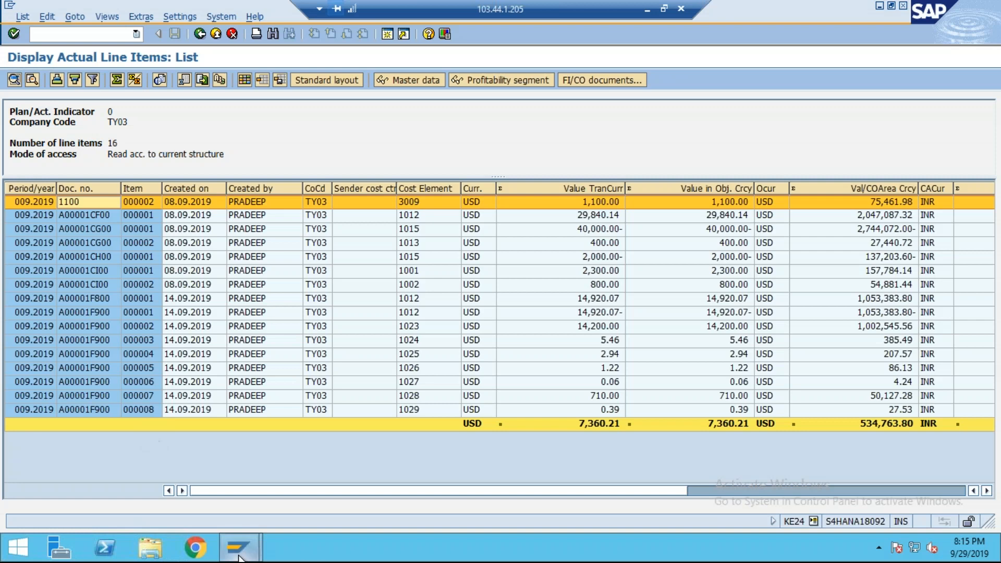
left_click(237, 552)
left_click(478, 158)
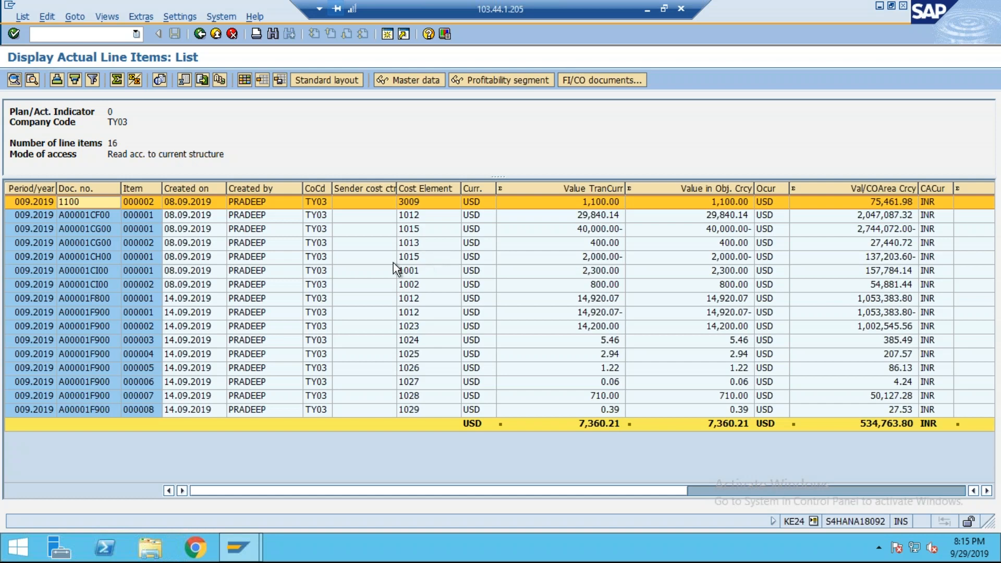
left_click(388, 31)
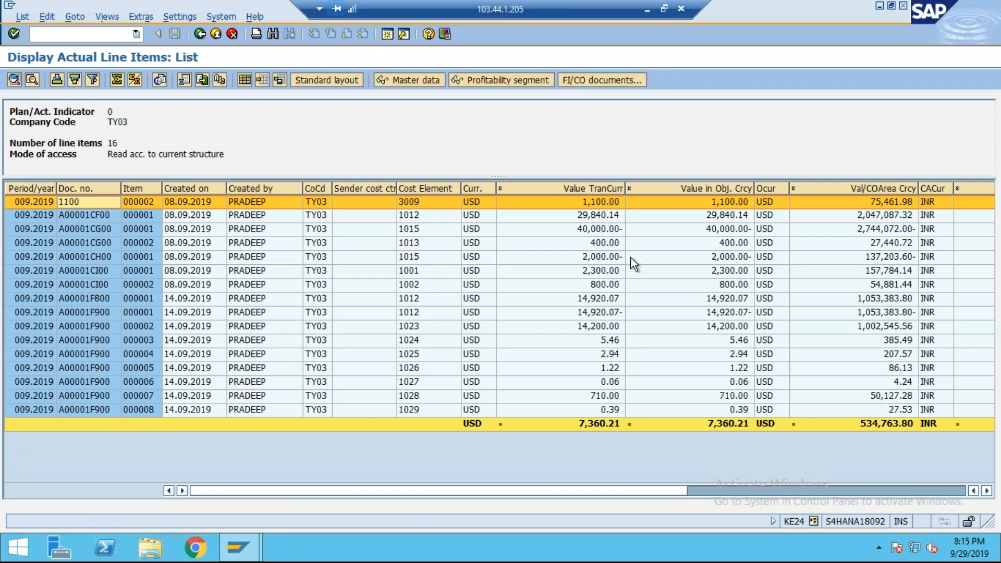
- Run FB03 and list the SA documents of company code TY03
type("FB03")
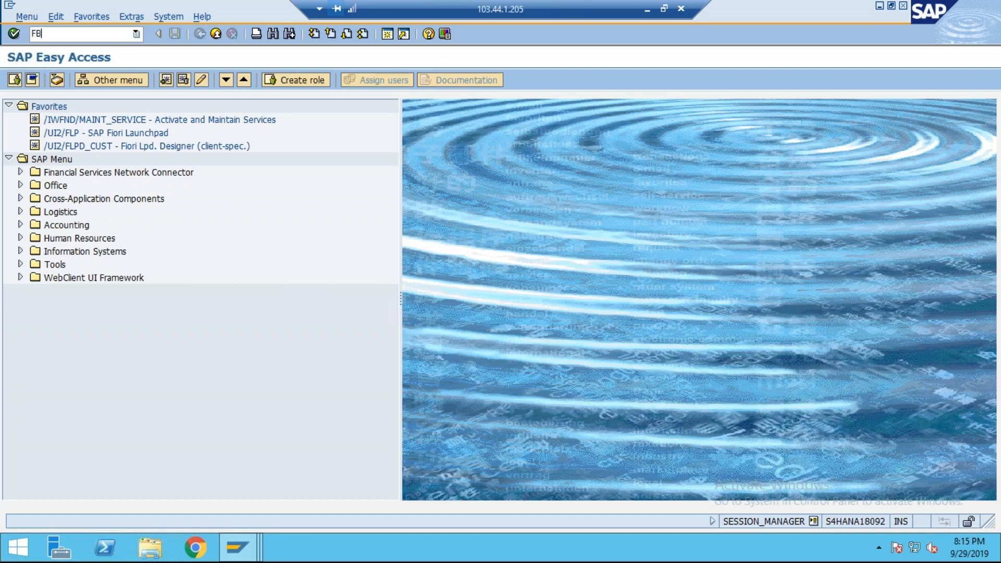
key("Return")
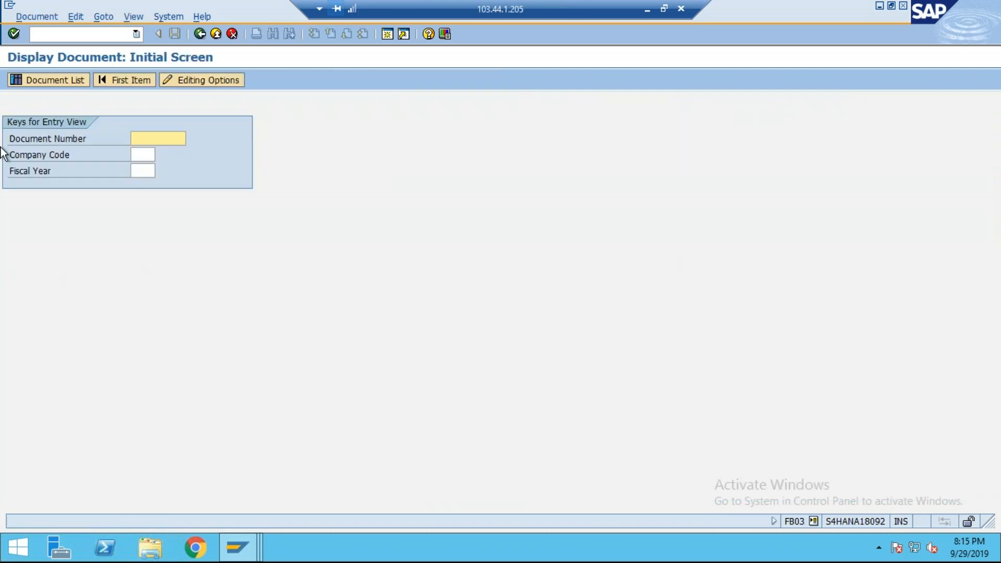
left_click(79, 79)
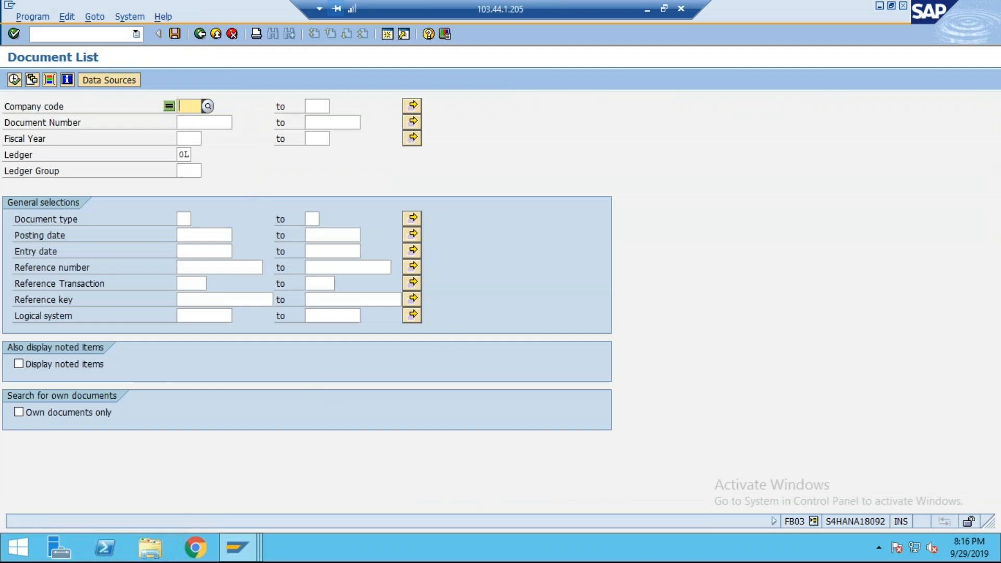
type("TY03")
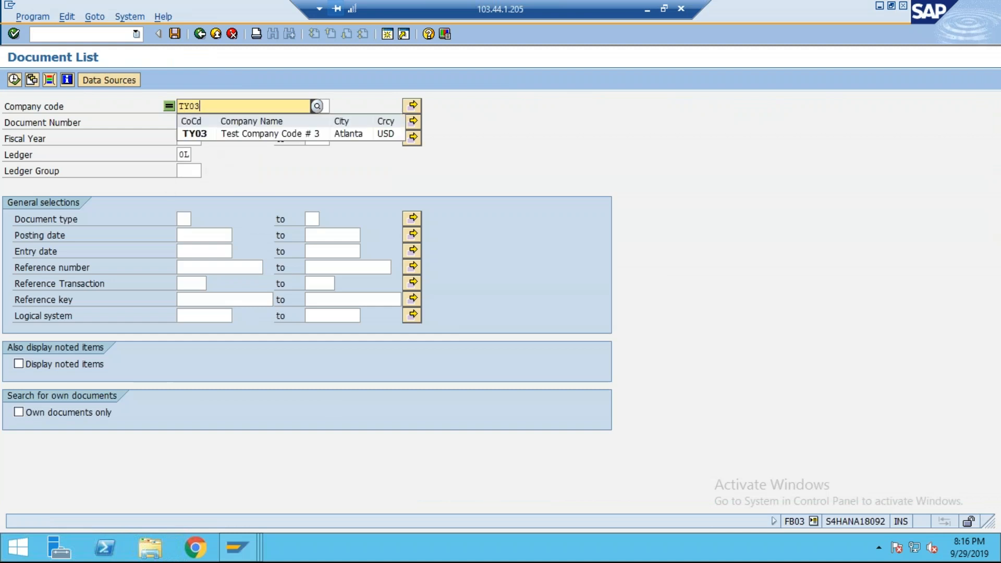
left_click(208, 139)
left_click(183, 218)
type("SA")
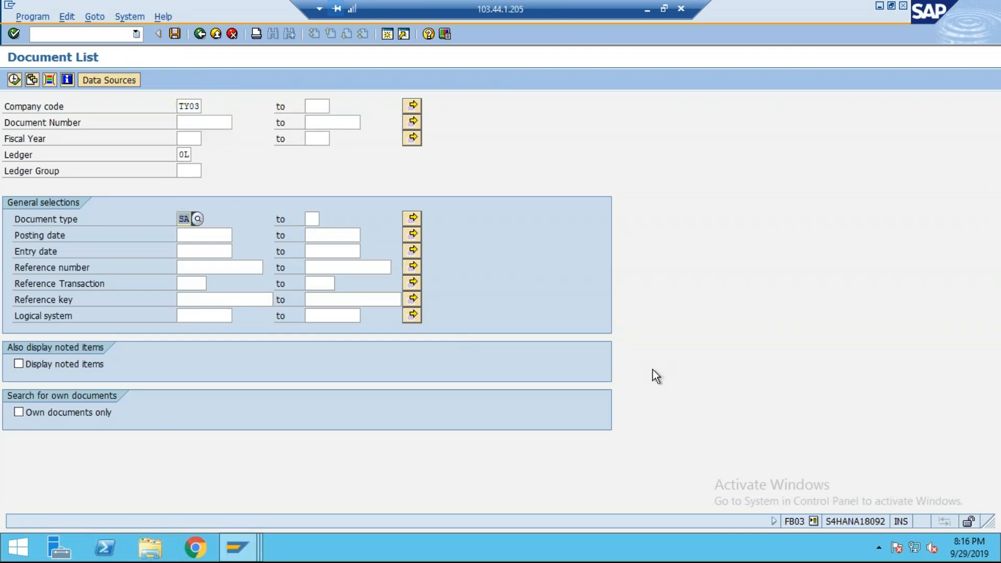
left_click(18, 79)
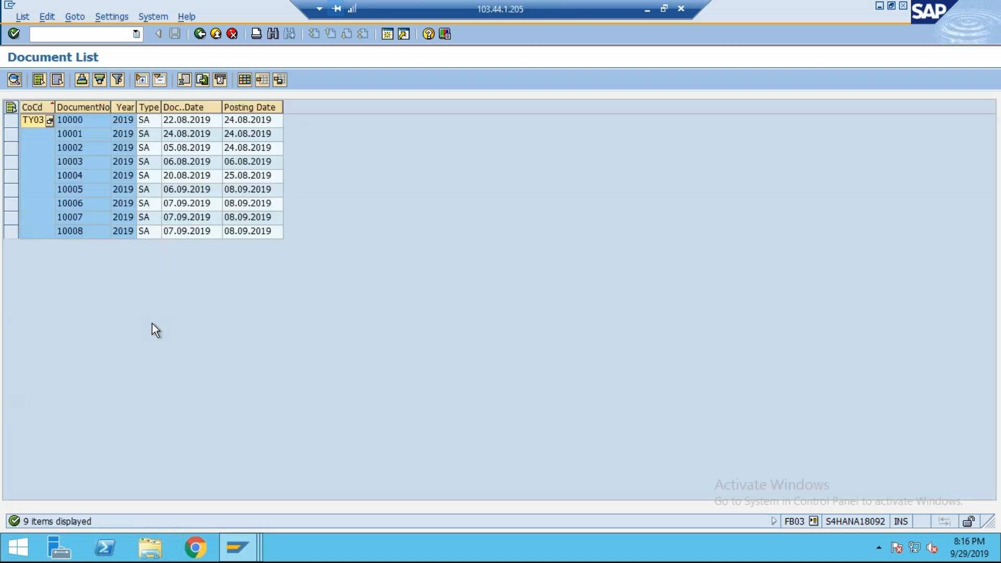
- Review documents 10002 and 10003, view 10003's linked controlling document, then open a new session
double_click(87, 154)
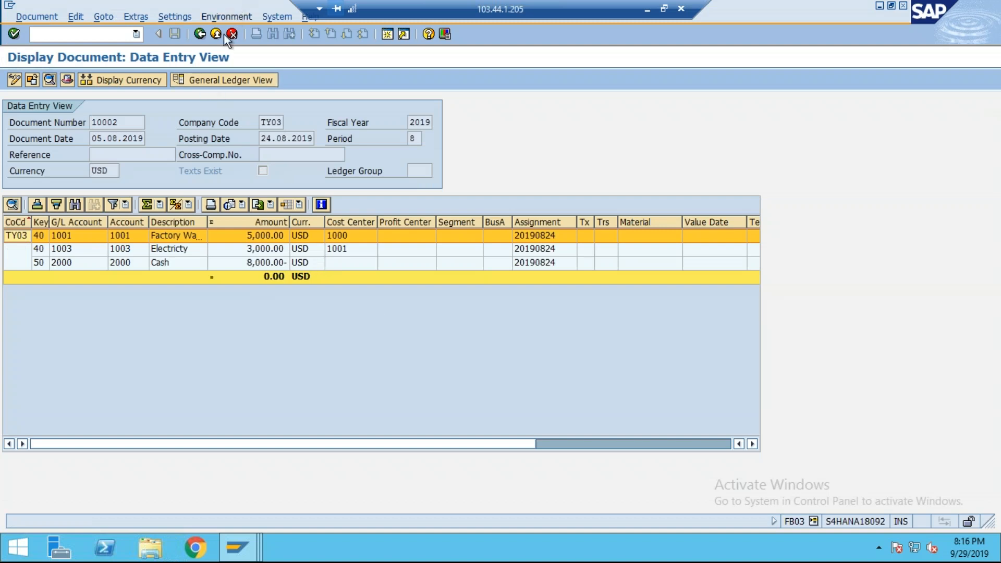
left_click(200, 33)
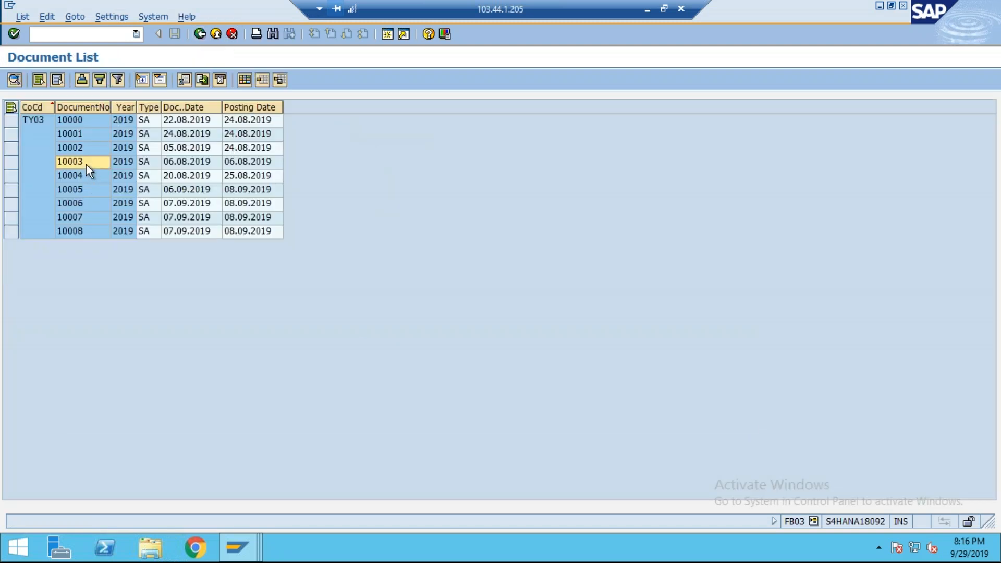
double_click(86, 163)
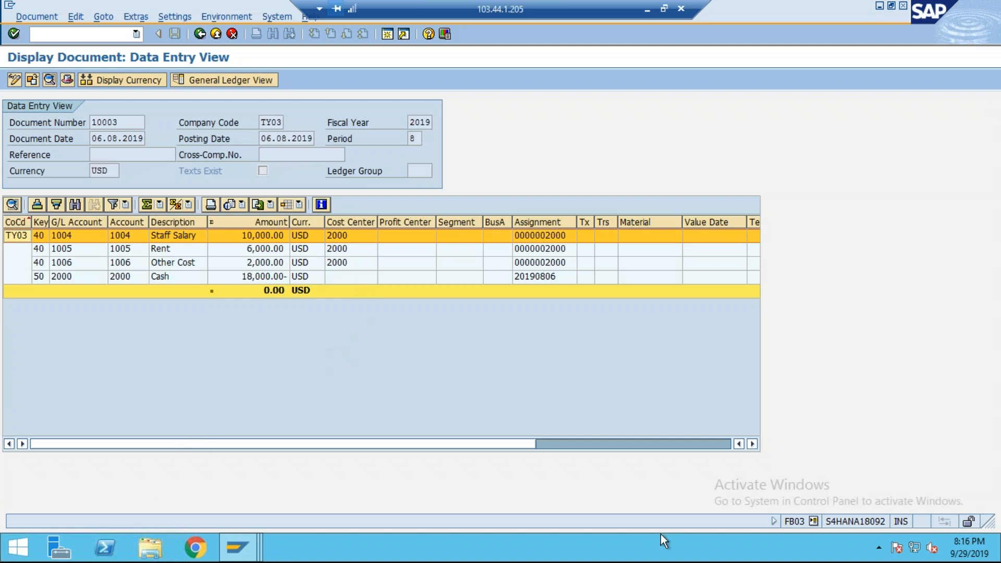
left_click(220, 17)
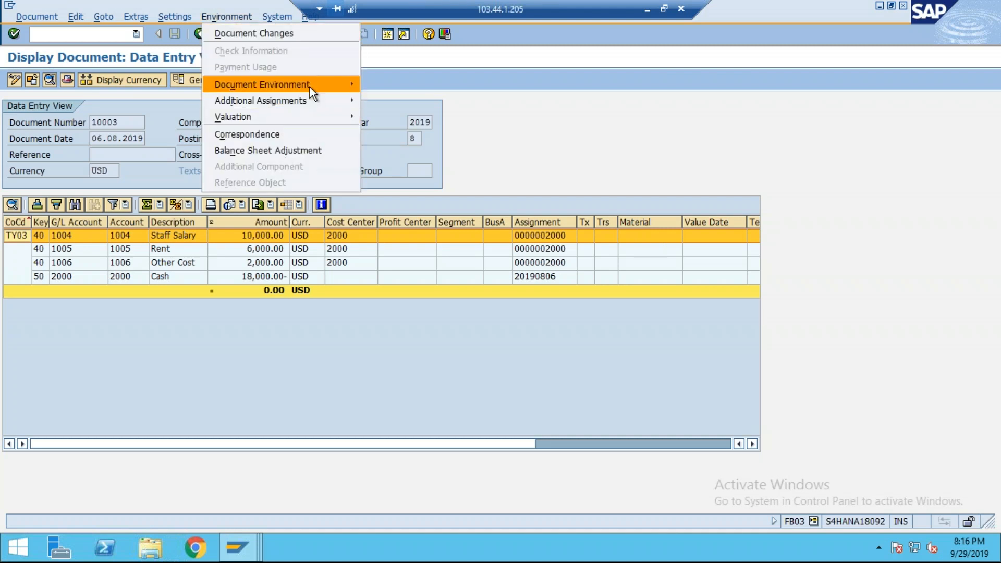
mouse_move(310, 86)
left_click(426, 103)
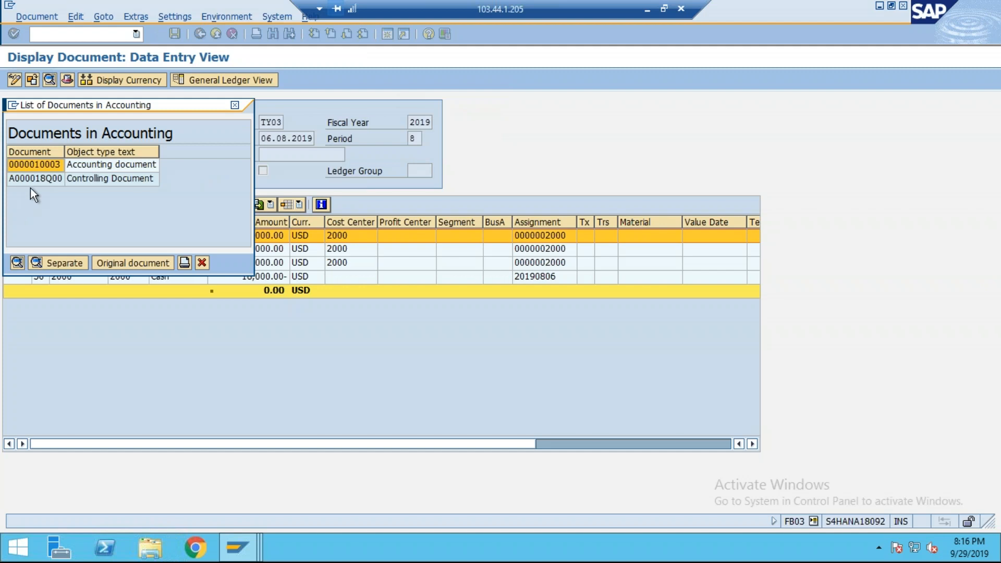
left_click(59, 181)
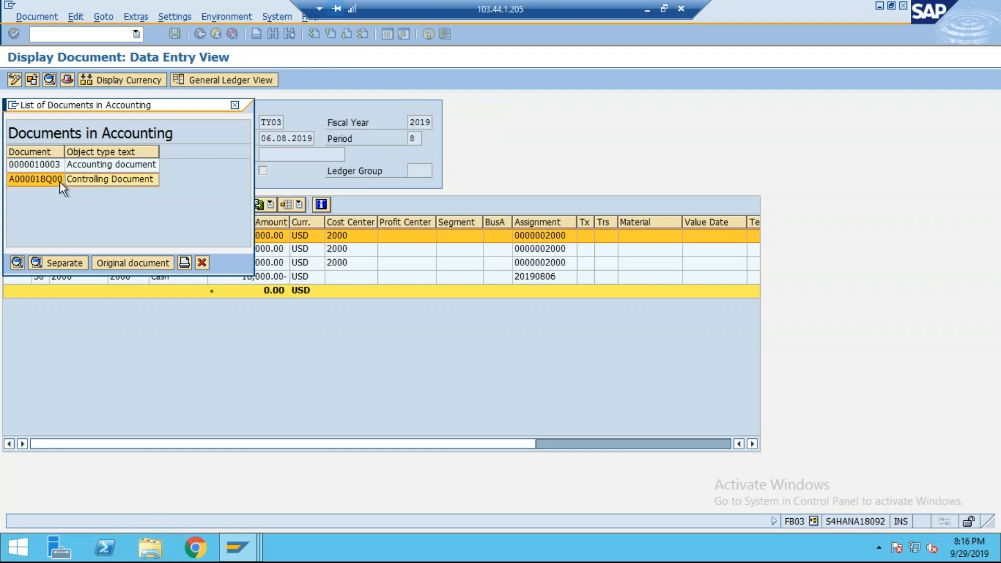
left_click(201, 263)
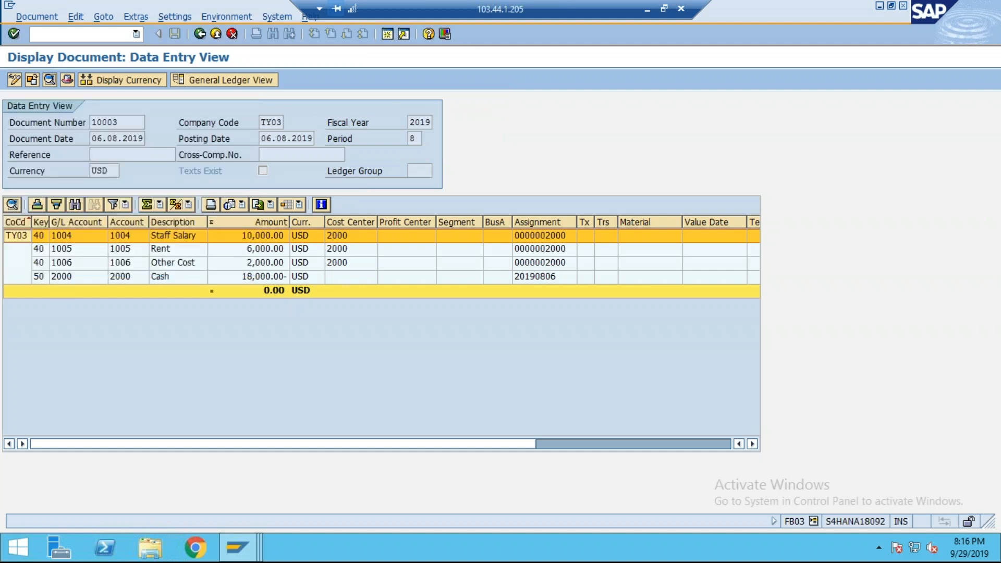
left_click(388, 34)
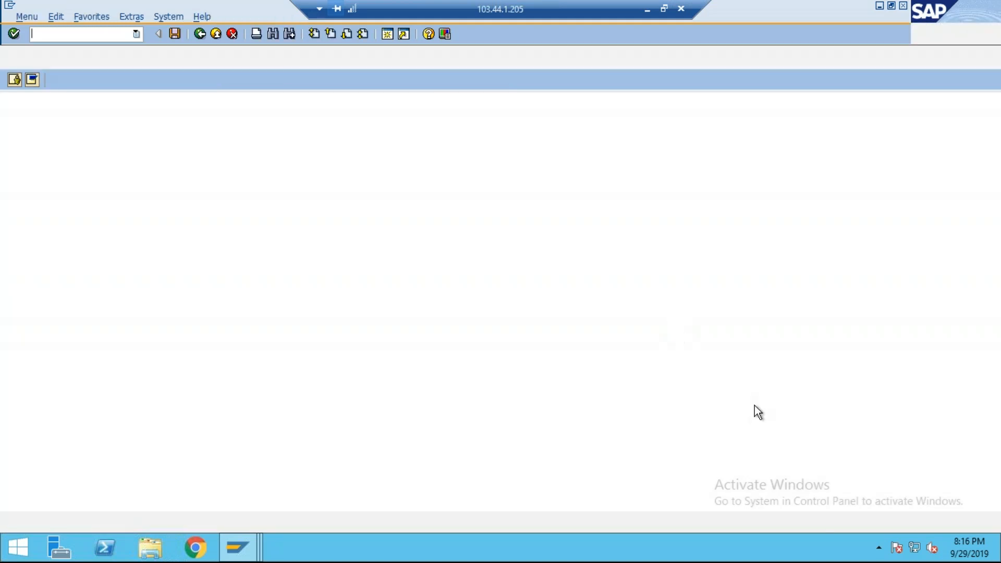
- Start SE16N and load the selection screen for table ACDOCA
type("SE16N")
key("Return")
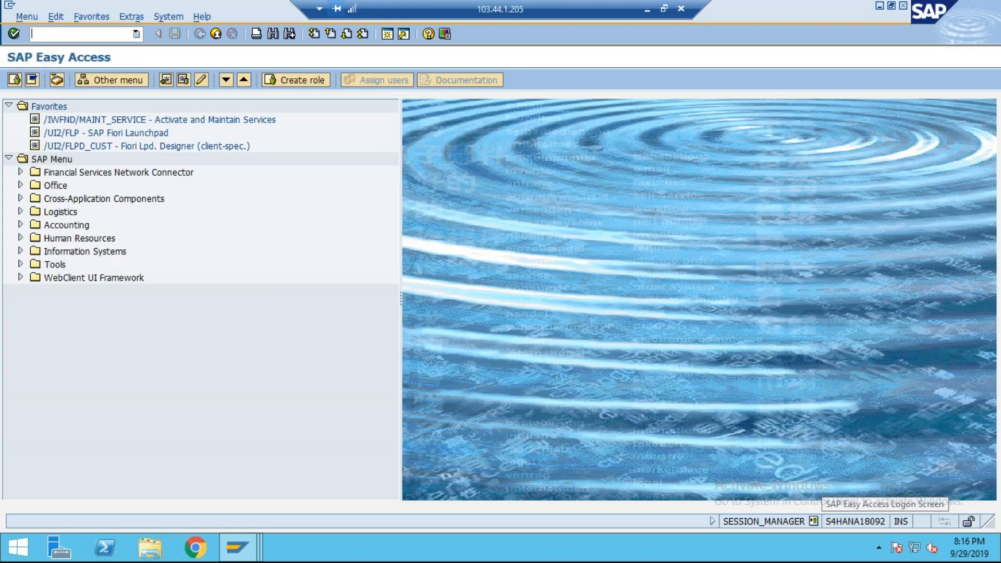
type("SE16N")
key("Return")
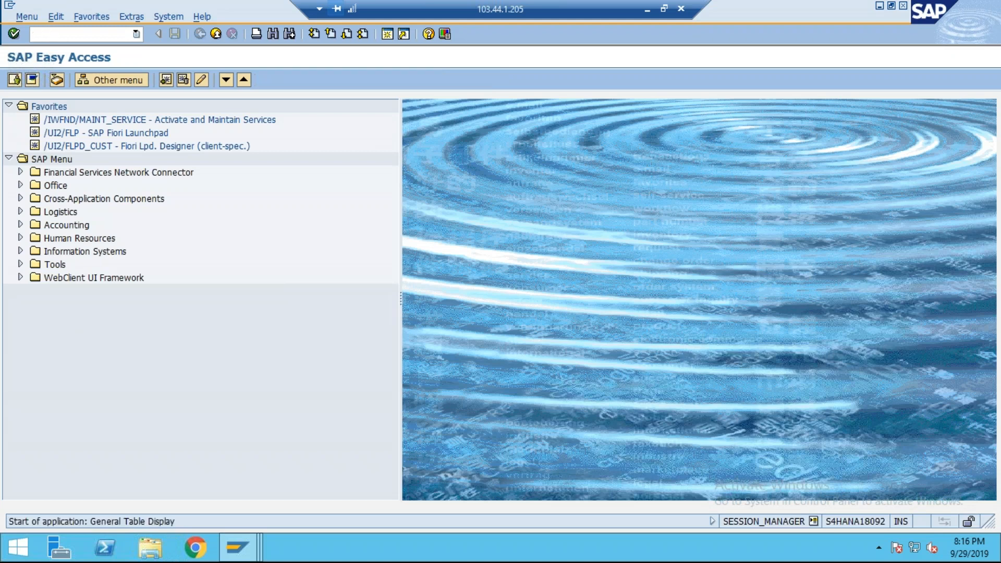
type("ac")
key("Down")
key("Return")
key("Return")
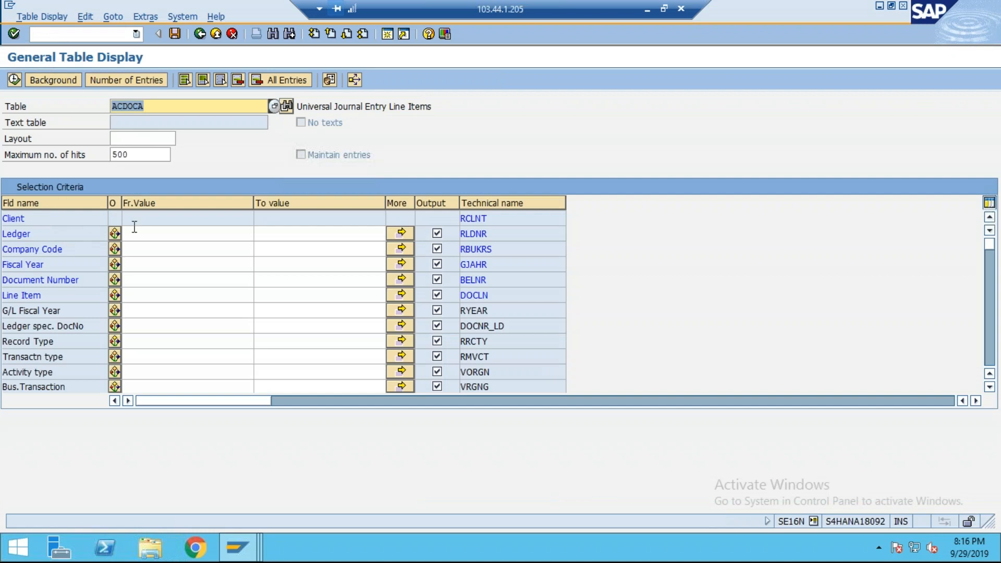
- Query ACDOCA for ledger 0L, company code TY03, document 10003, then return to the FB03 window
left_click(174, 236)
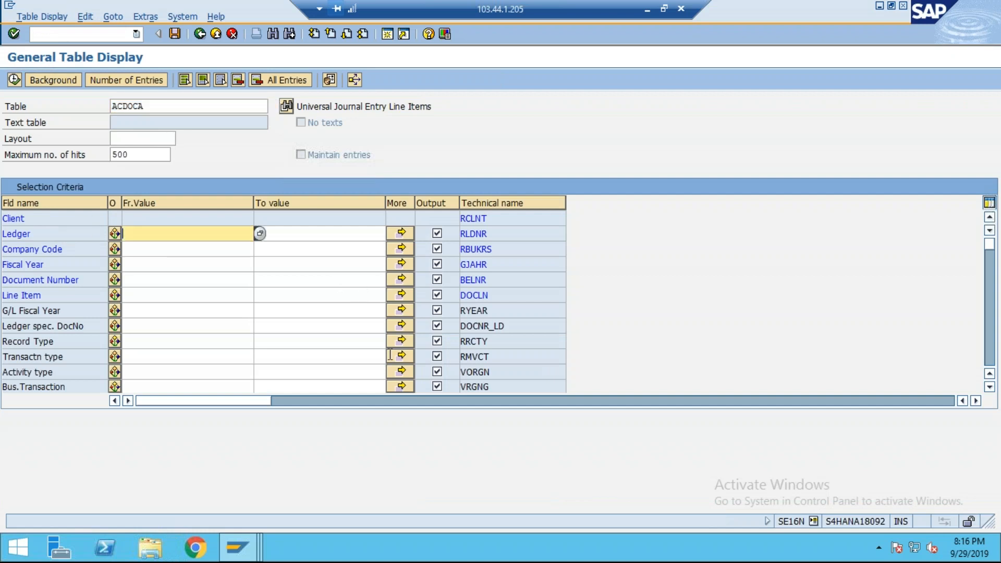
type("0L")
key("Tab")
left_click(143, 248)
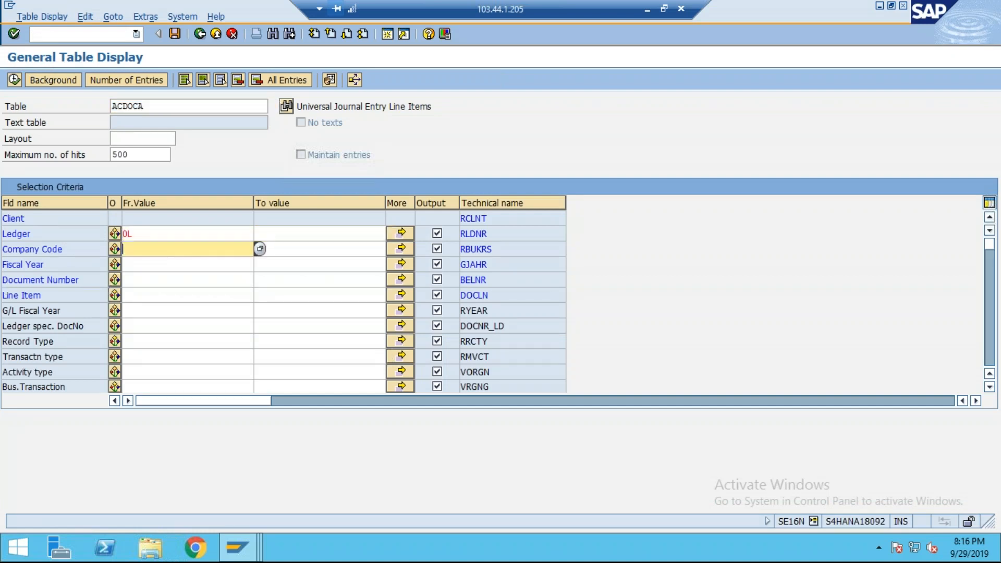
type("TY03")
left_click(154, 275)
type("10003")
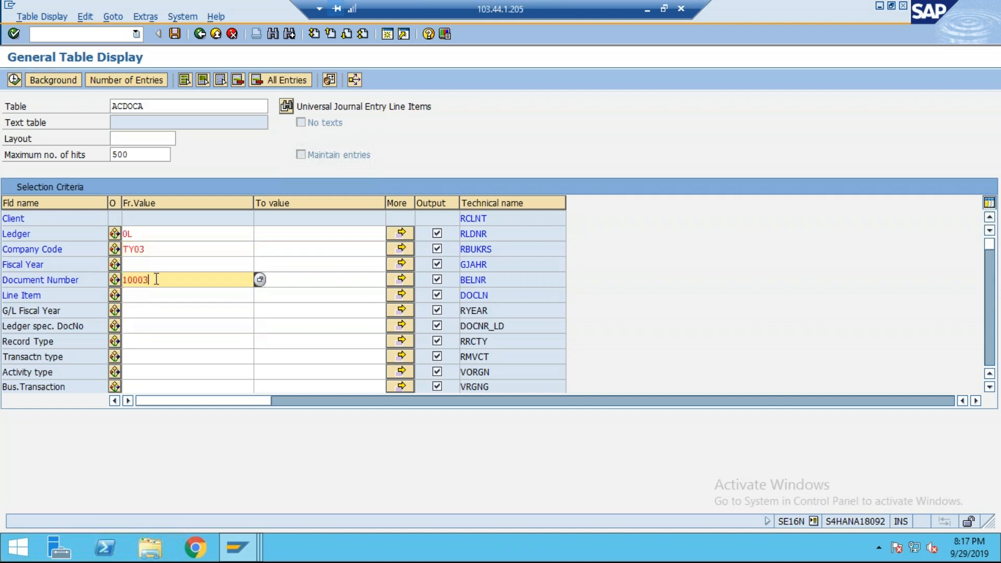
left_click(14, 78)
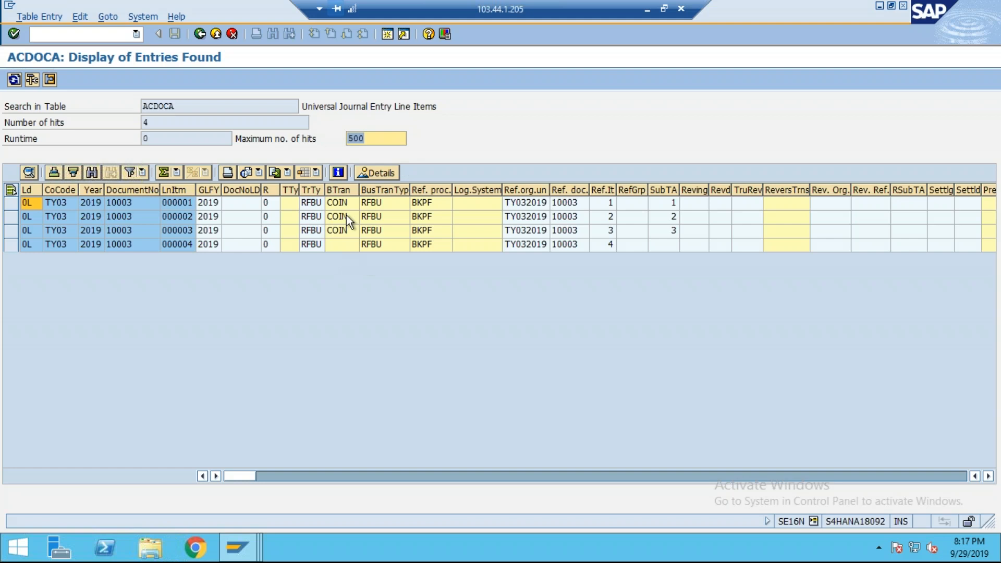
key("alt+Tab")
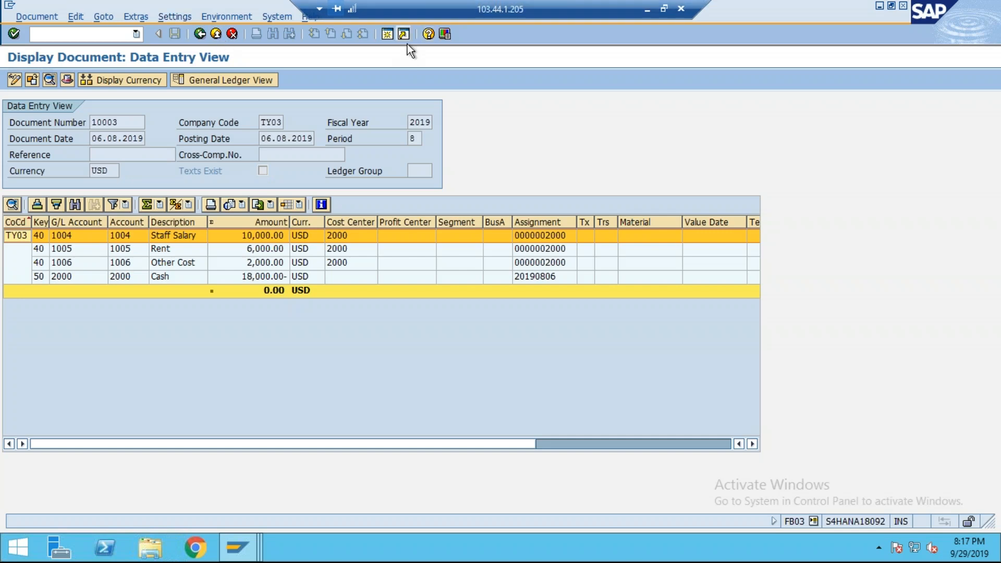
- In a new session, run KSB1 for cost center 2000
left_click(389, 34)
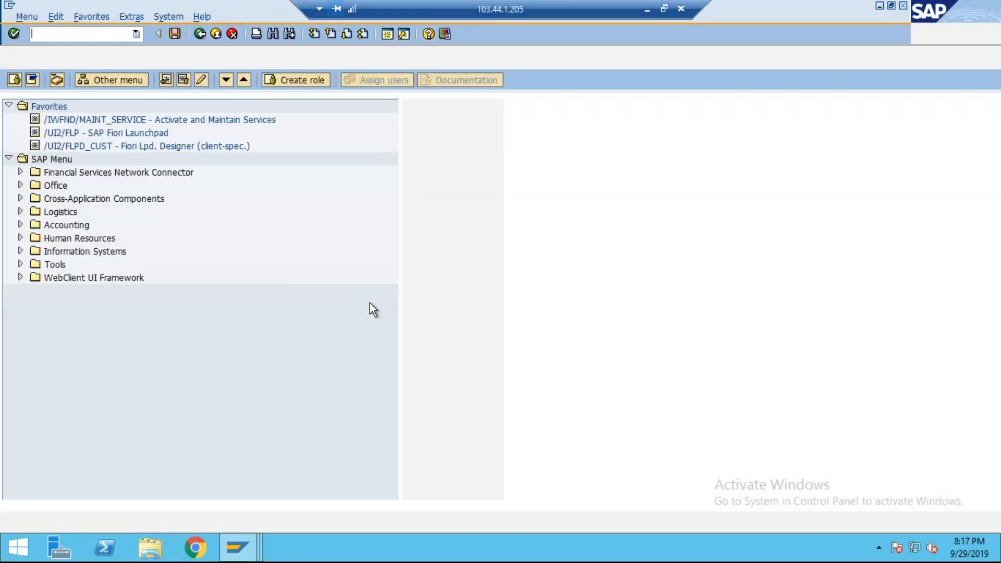
type("O")
key("BackSpace")
type("KSB1")
key("Return")
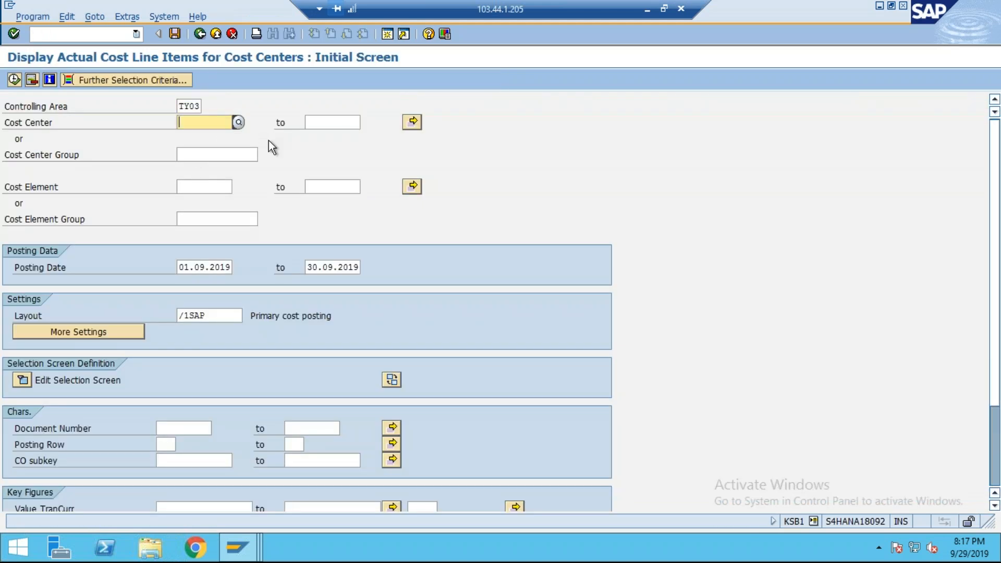
type("2000")
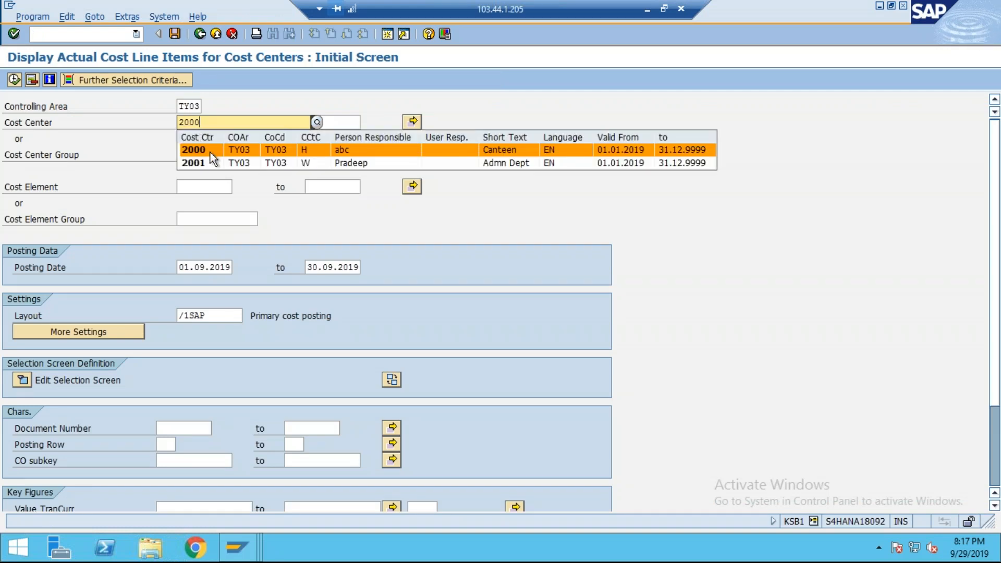
left_click(871, 276)
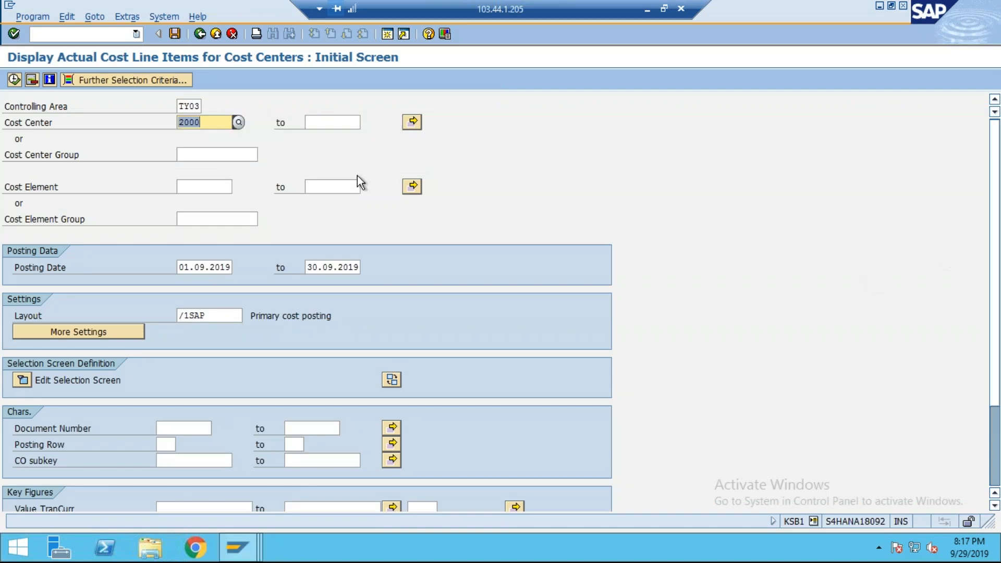
left_click(14, 80)
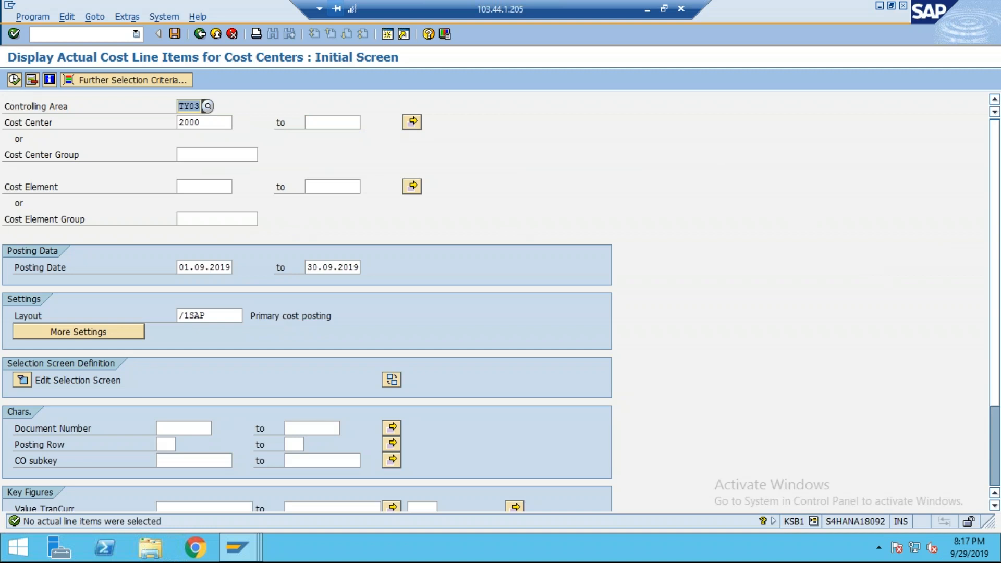
- Change the posting start date to 01.08.2019 and rerun the report
left_click_drag(182, 268, 222, 267)
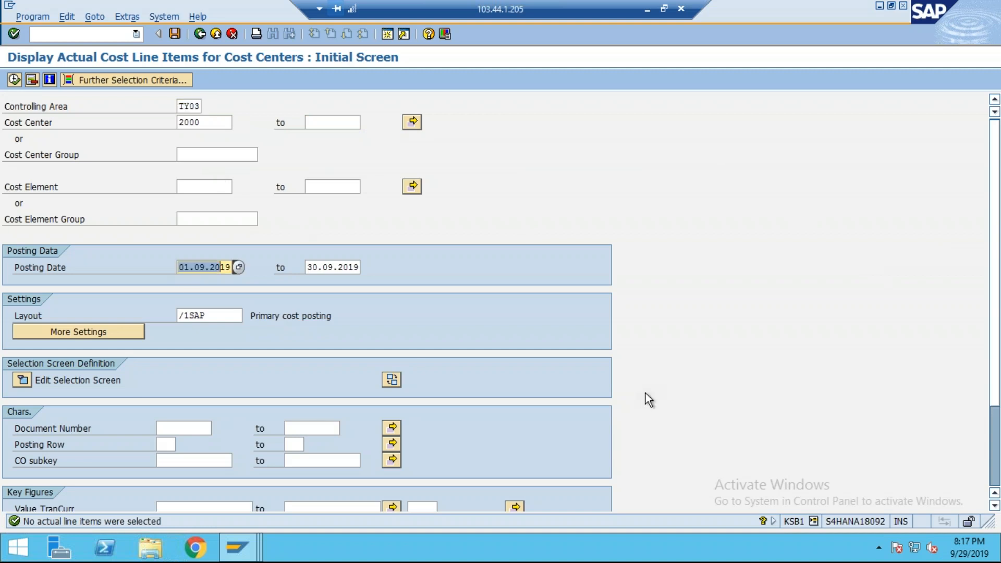
key("Delete")
key("Delete")
key("Delete")
type("01")
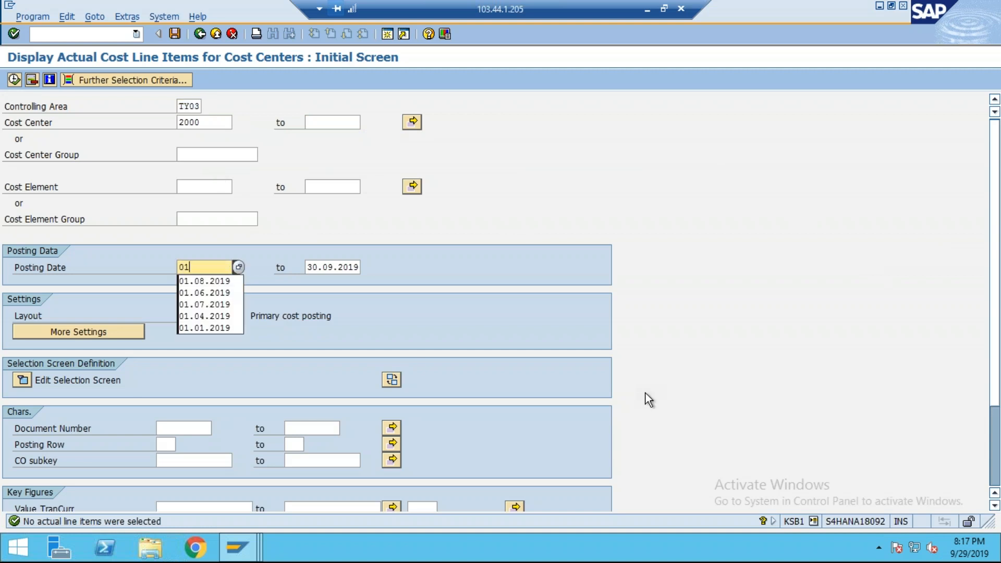
key("Down")
key("Return")
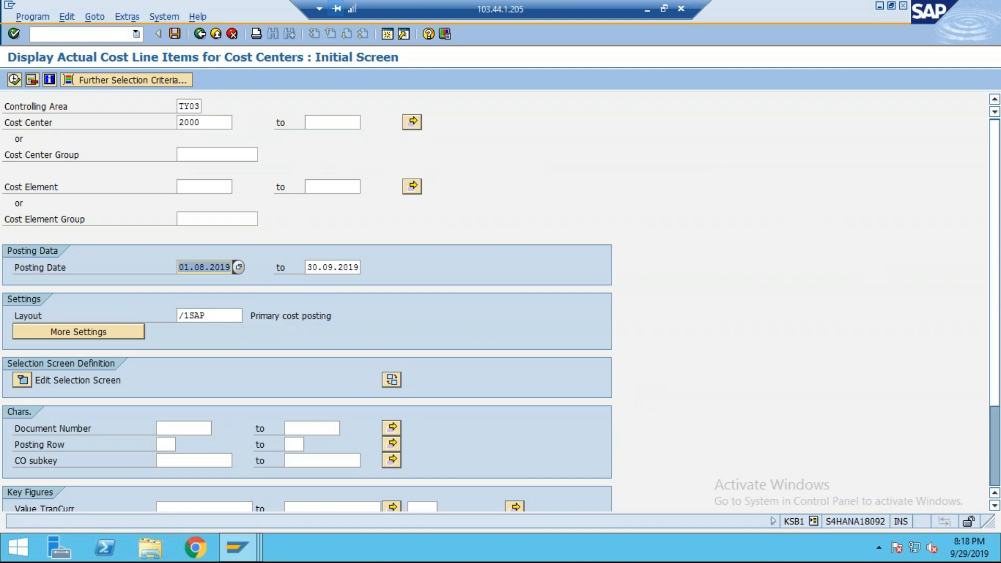
left_click(13, 86)
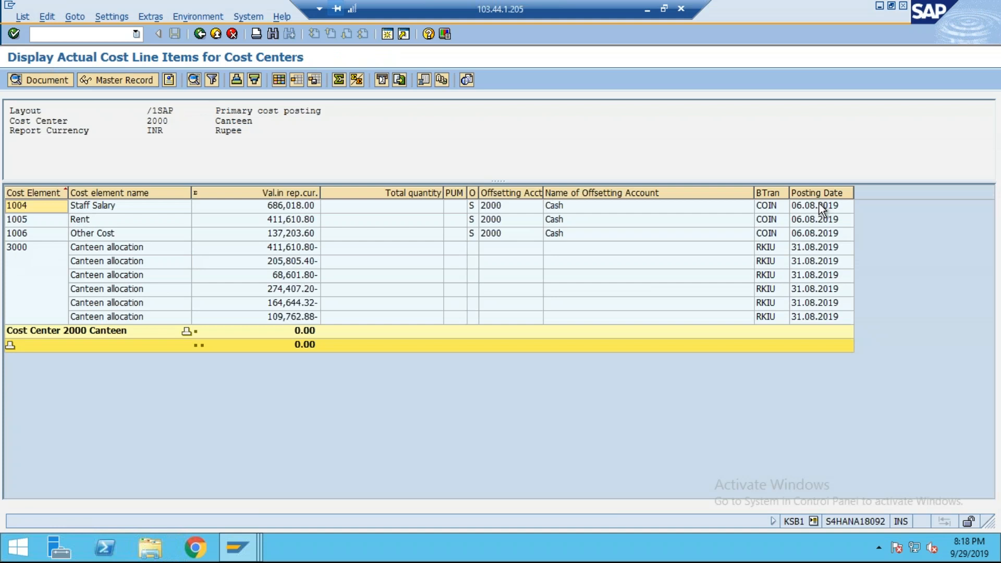
- Open the Staff Salary line's source document, then return and select the first Canteen allocation line
left_click(219, 205)
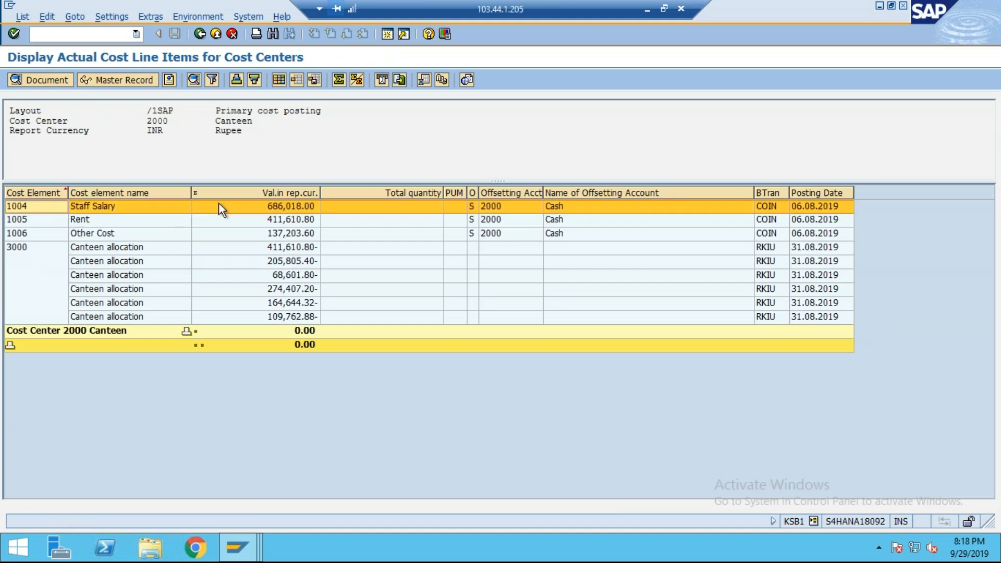
left_click(38, 79)
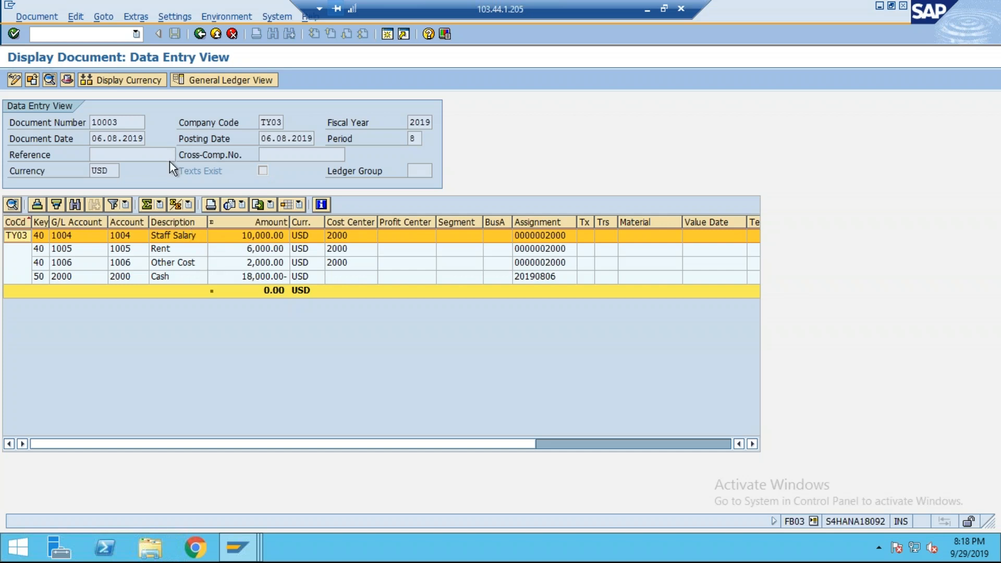
left_click(199, 33)
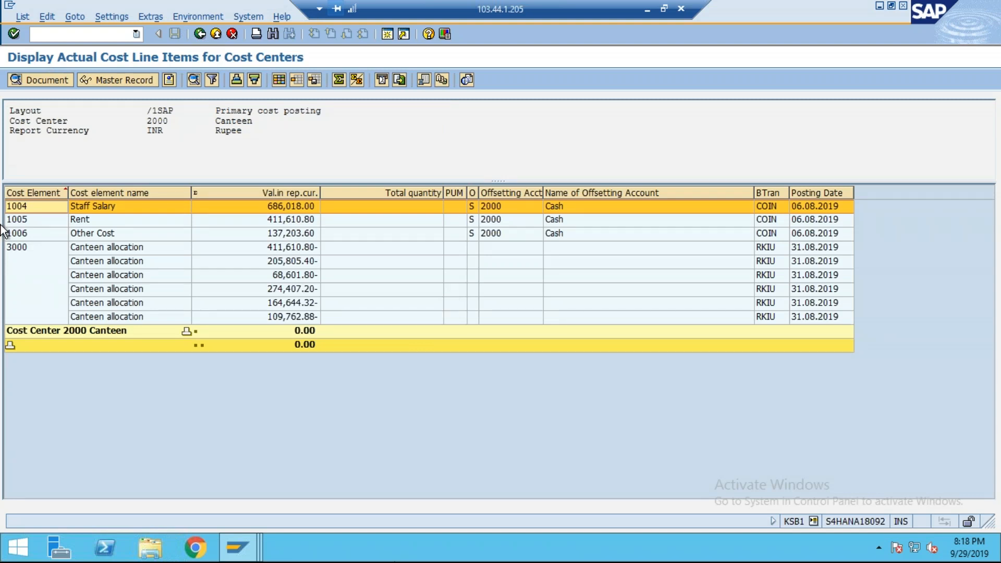
left_click(73, 252)
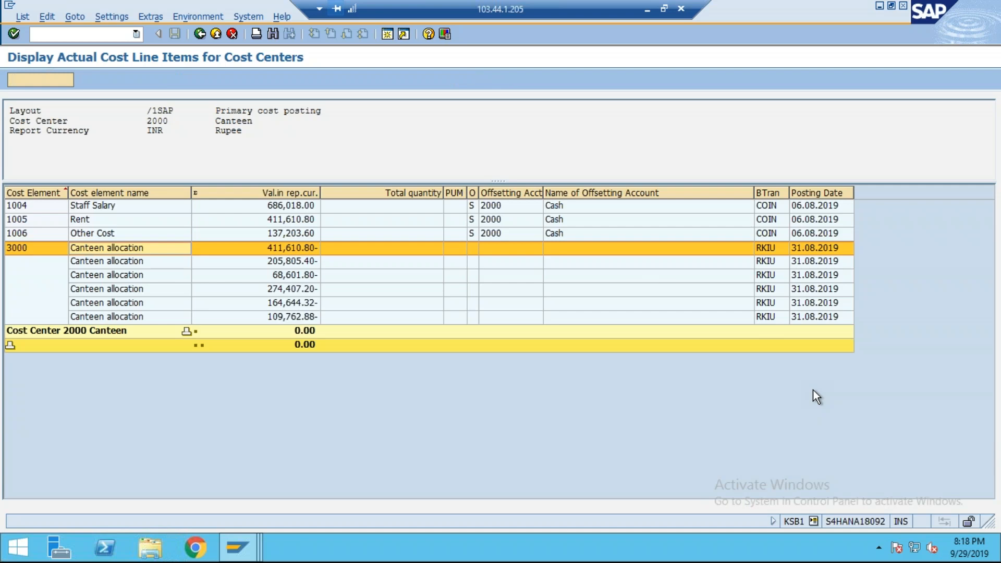
- Restart KSB1 and clear cost center 2000 from the selection
type("KSB1")
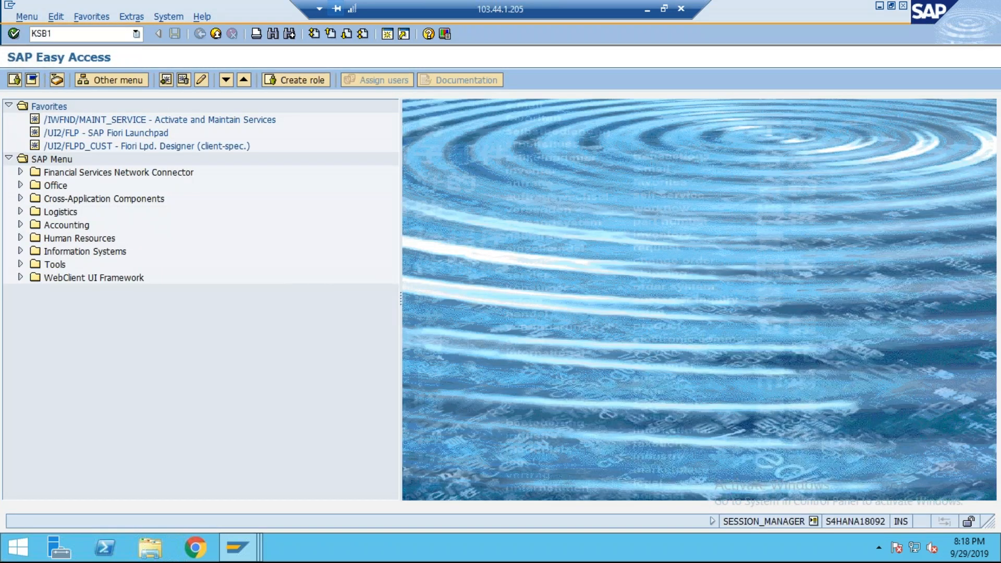
key("Return")
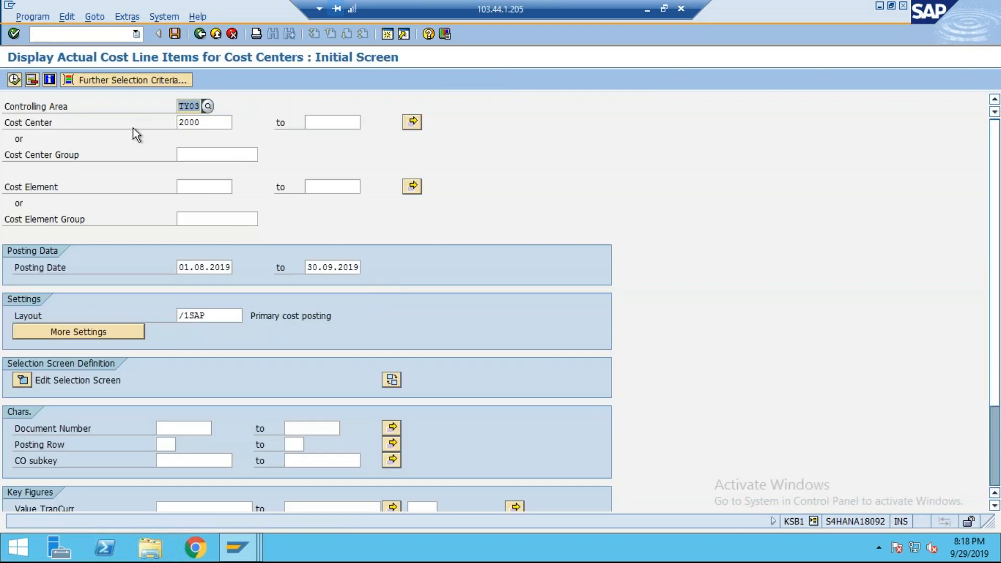
key("Delete")
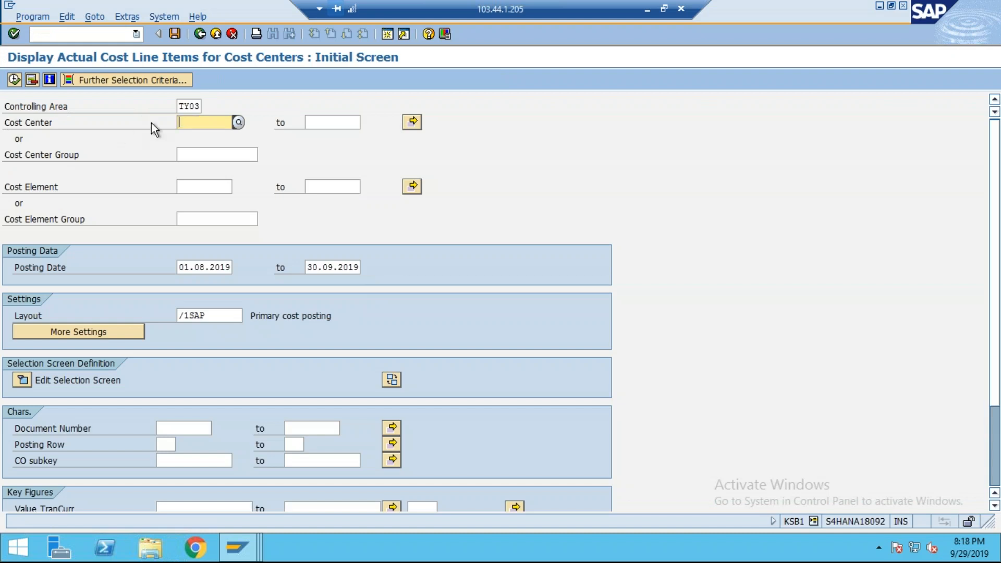
- Pick cost centers 1000 to 1002 from the search help and run the KSB1 report
left_click(237, 122)
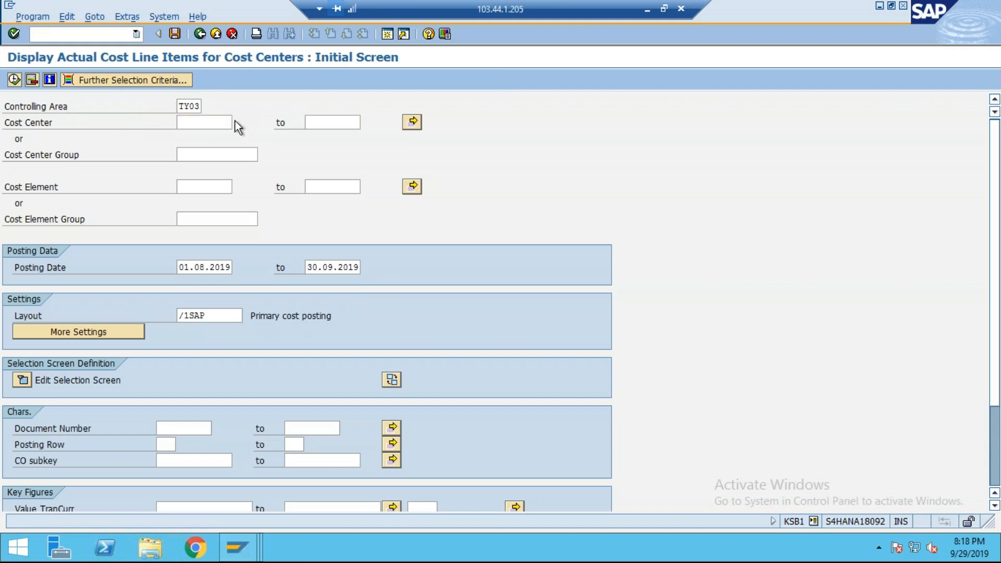
key("Return")
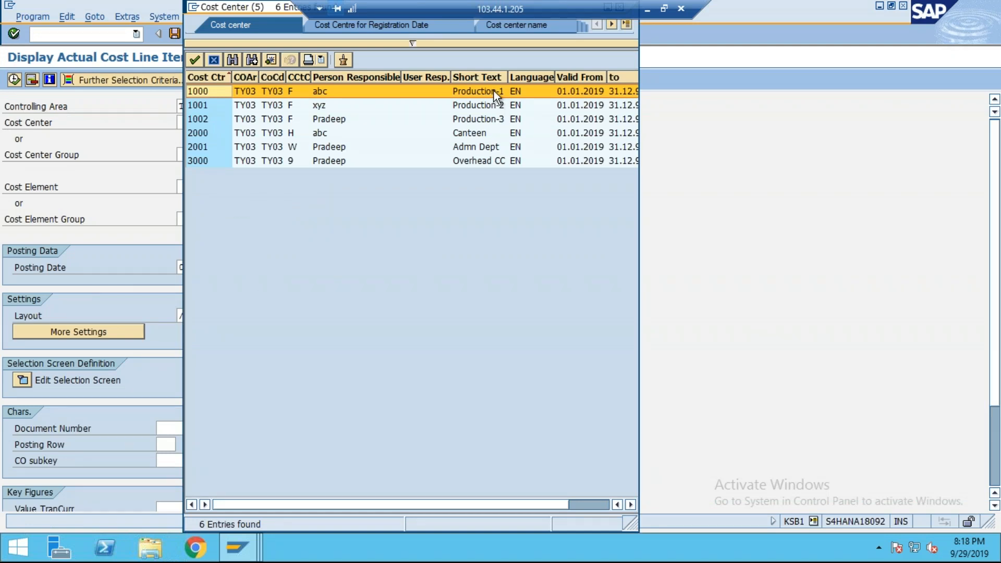
double_click(225, 91)
key("Tab")
left_click(342, 122)
left_click(367, 124)
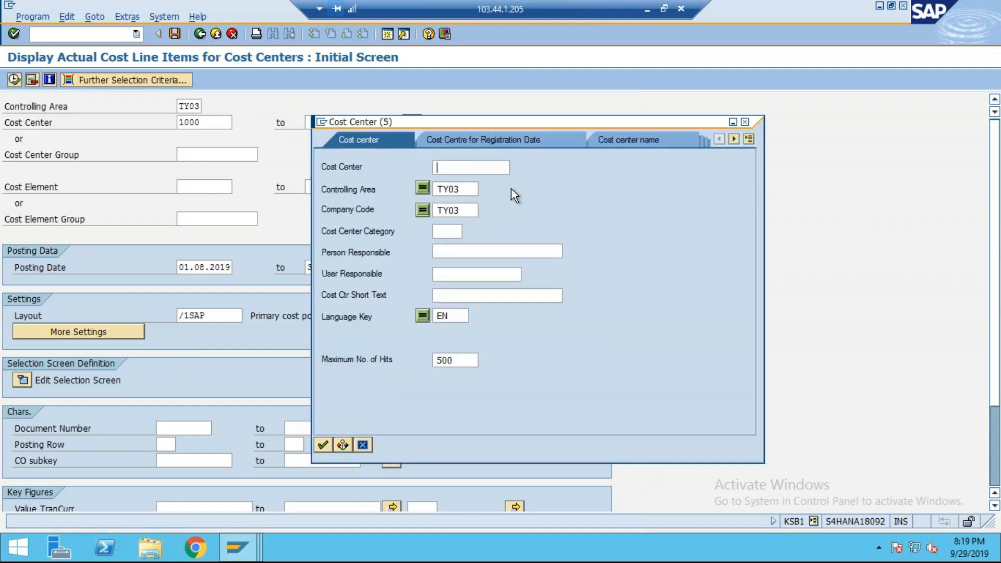
key("Return")
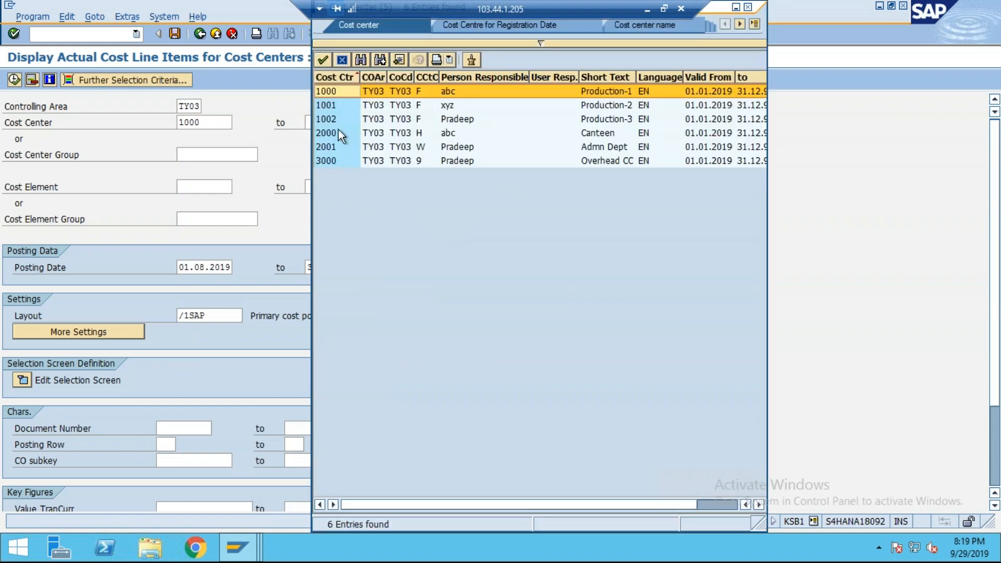
double_click(333, 122)
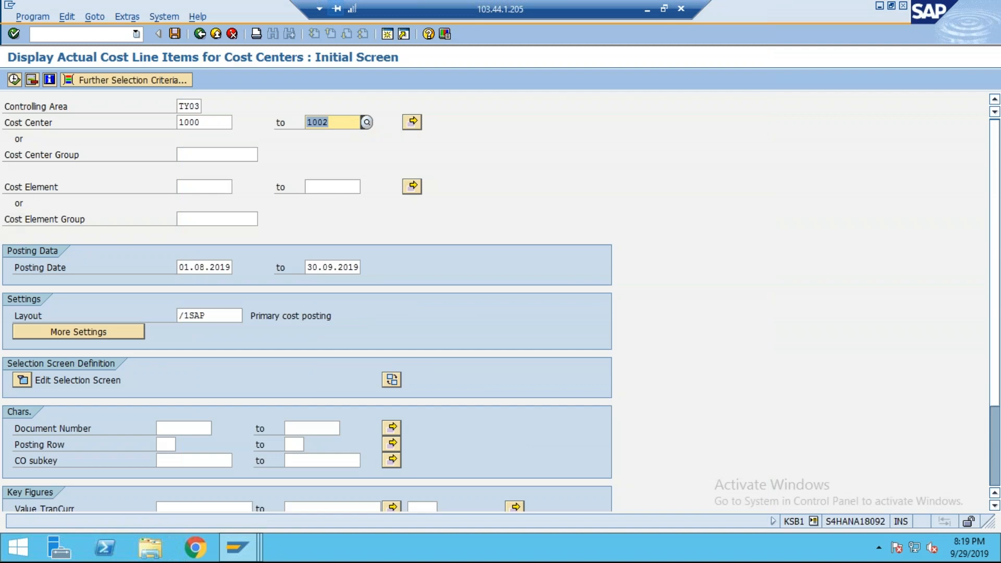
left_click(14, 79)
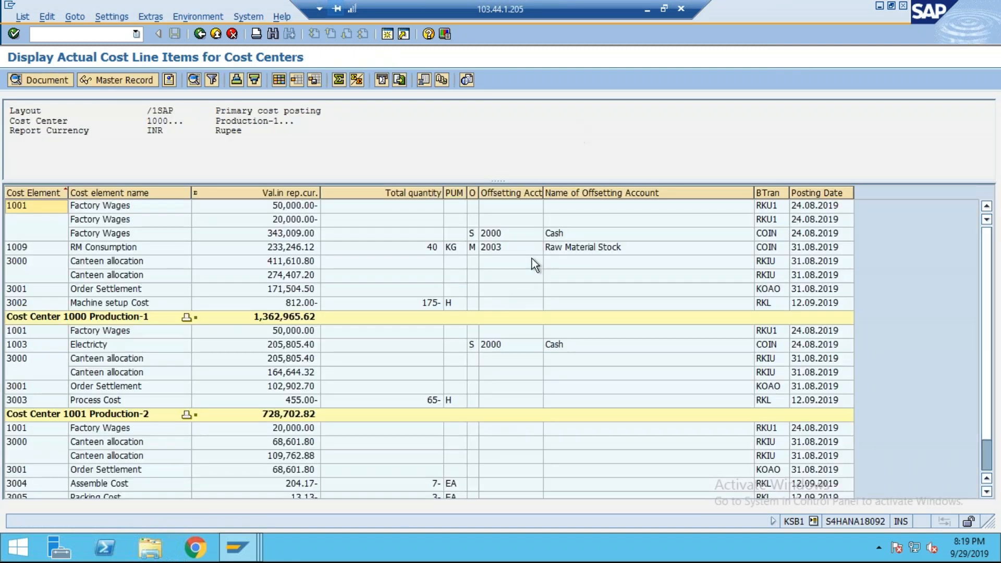
- Select the Rent line and the Canteen allocation lines of 411,610.80 and 205,805.40-
scroll(536, 249, "down", 10)
left_click(536, 249)
left_click(297, 223)
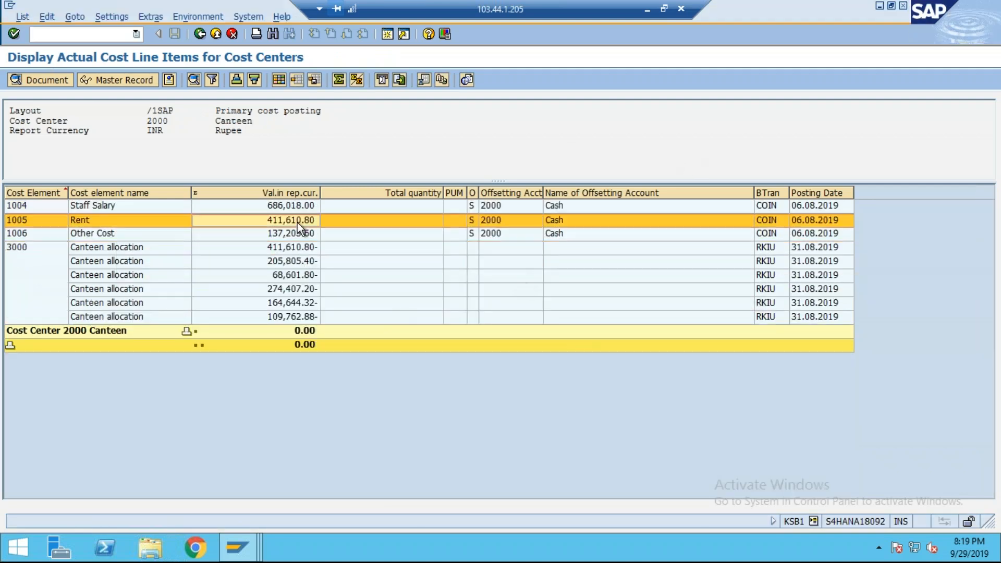
left_click(290, 252)
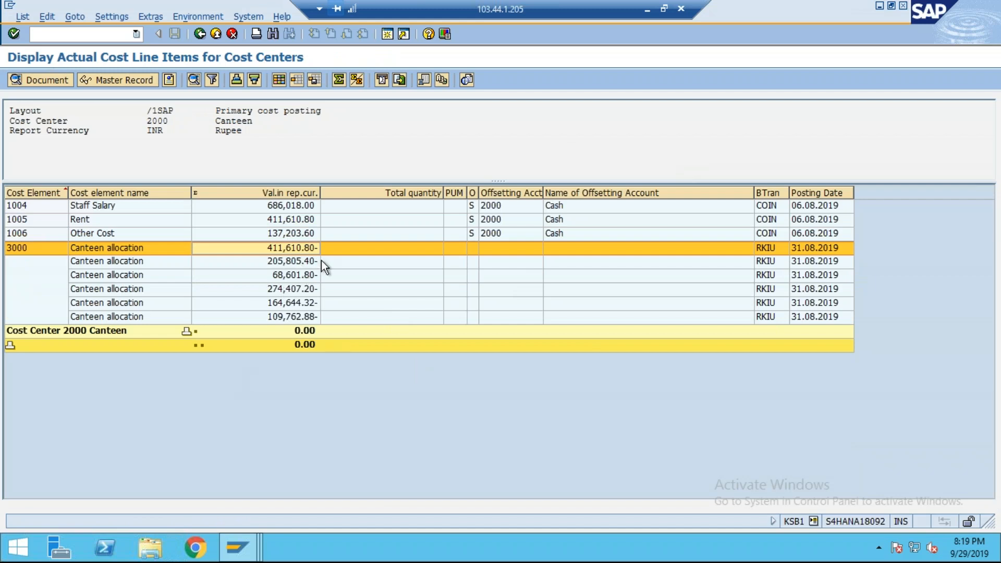
scroll(288, 297, "up", 10)
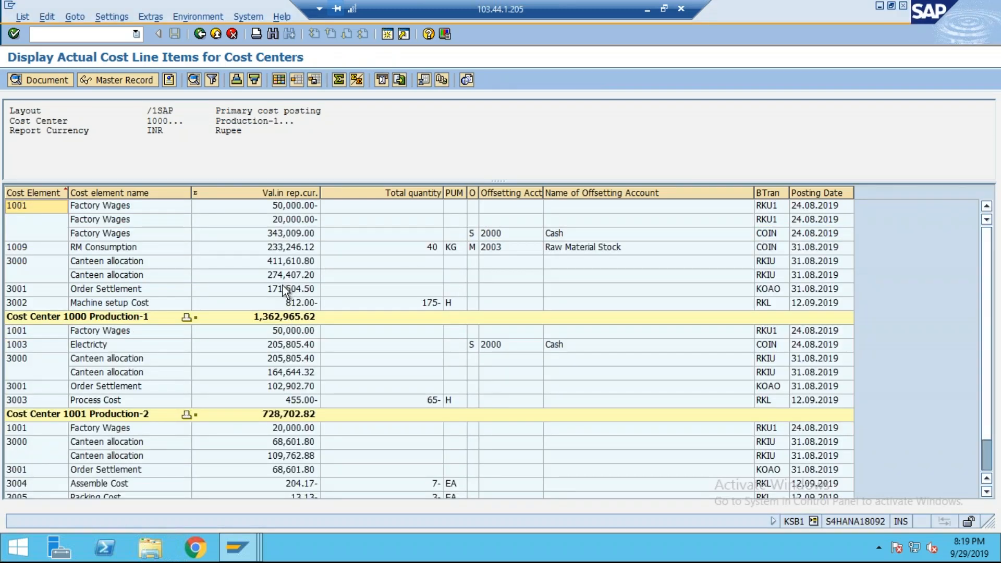
left_click(292, 267)
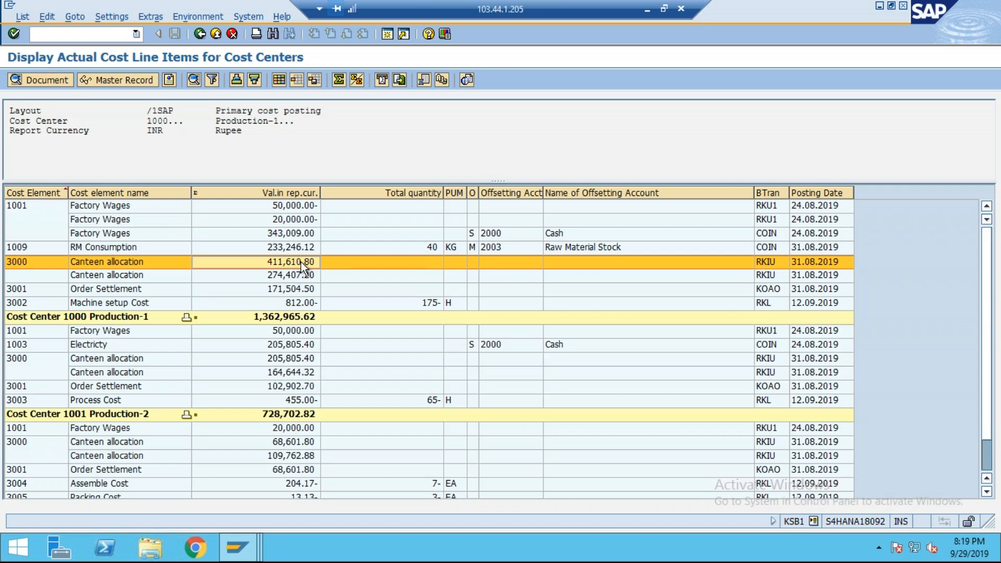
scroll(301, 262, "down", 10)
left_click(296, 266)
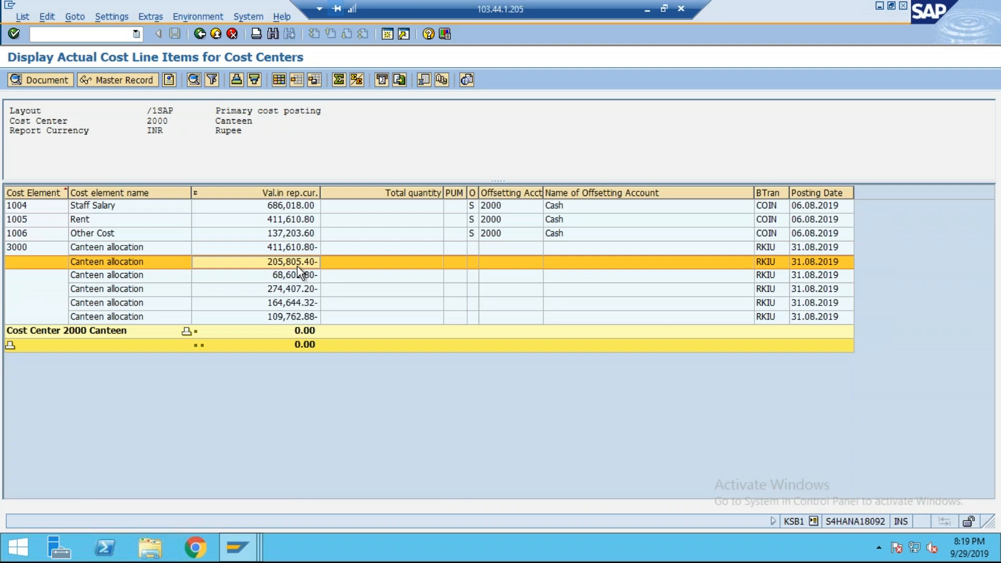
- Compare cost center 1001's Electricity line with the Canteen report, ending on its Staff Salary line
key("F3")
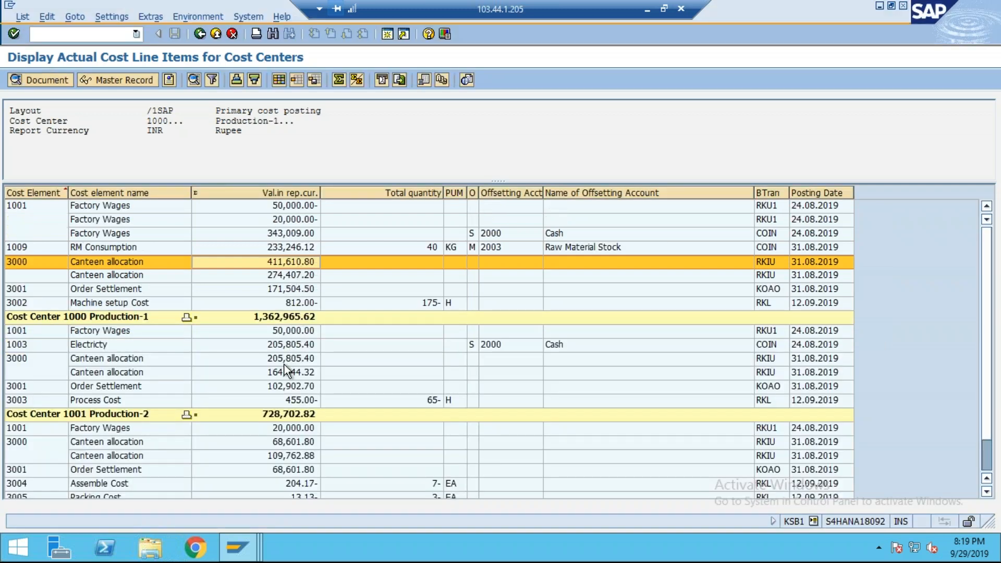
left_click(292, 350)
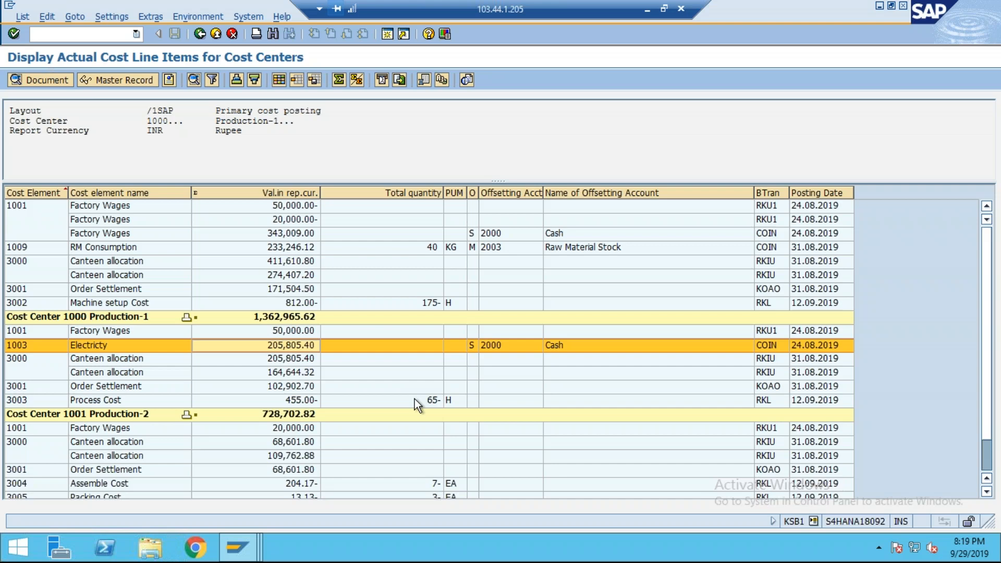
key("alt+Tab")
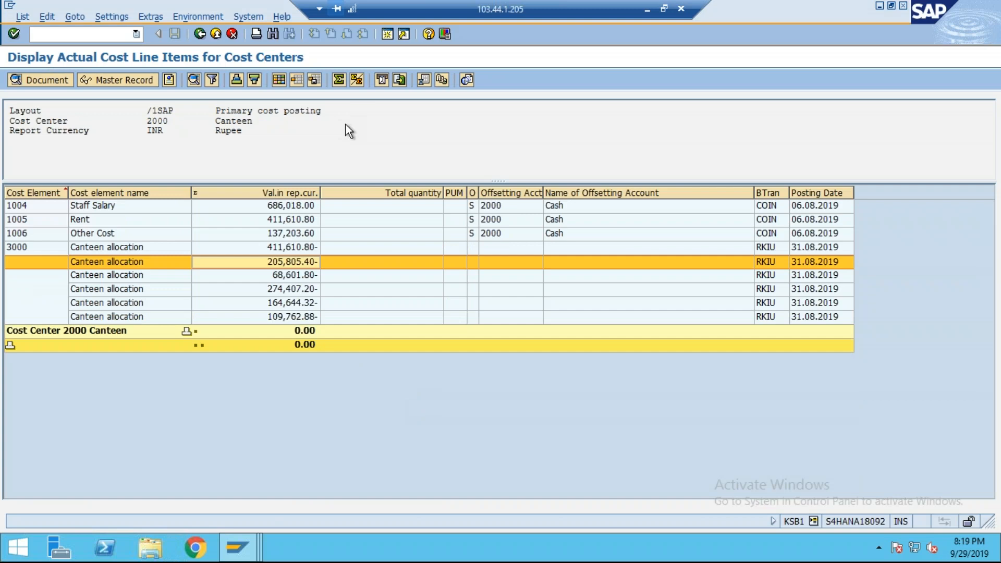
key("alt+Tab")
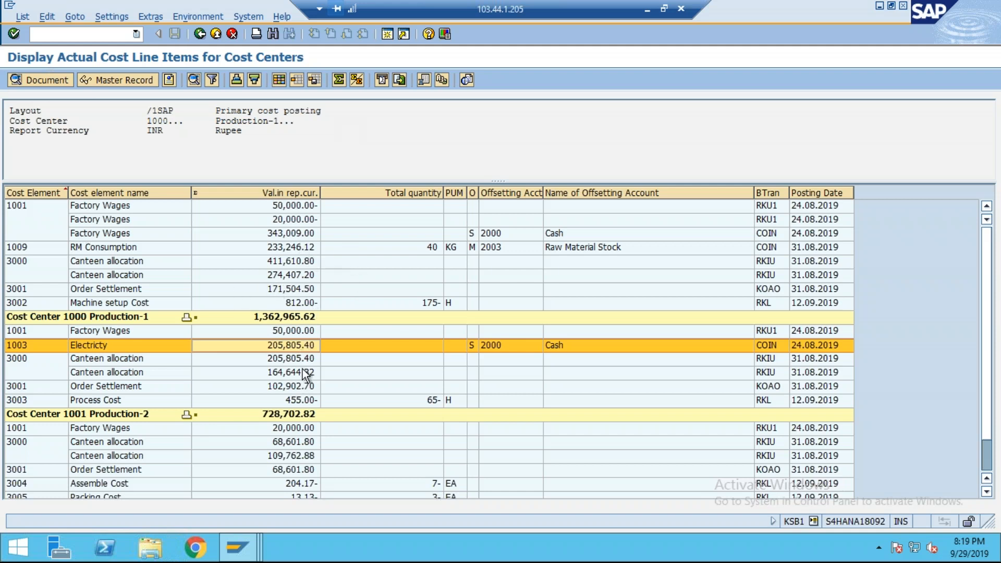
key("alt+Tab")
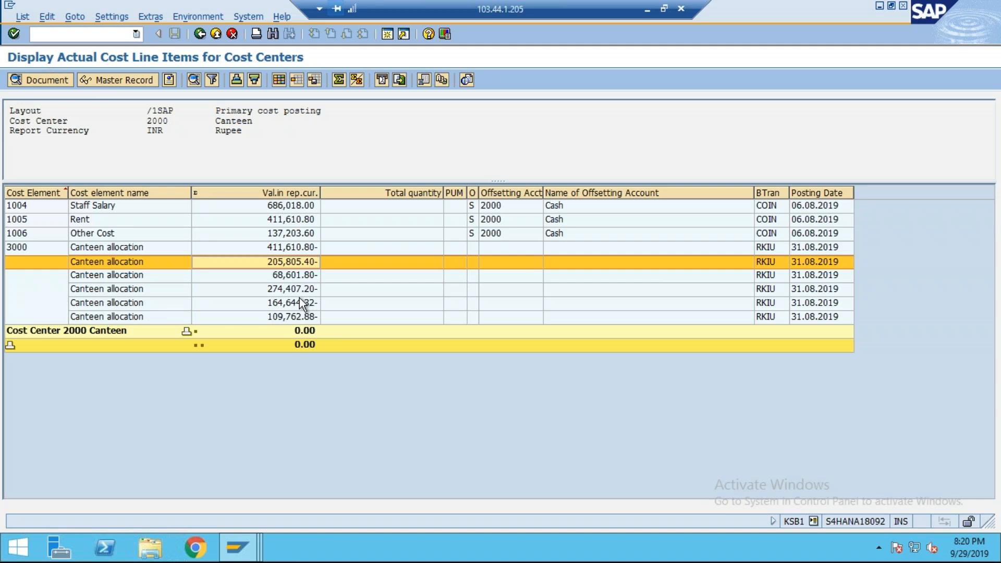
left_click(132, 208)
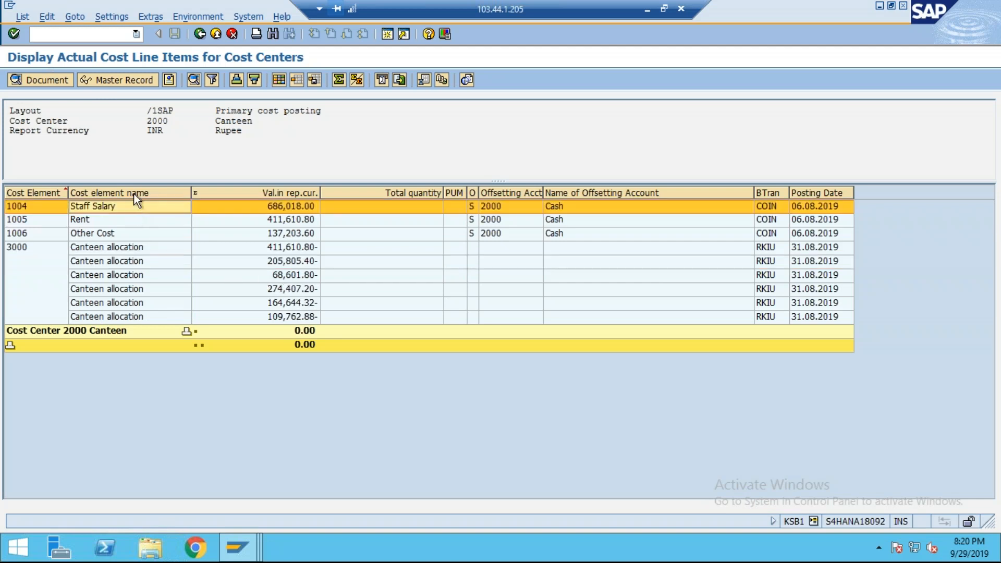
left_click(20, 82)
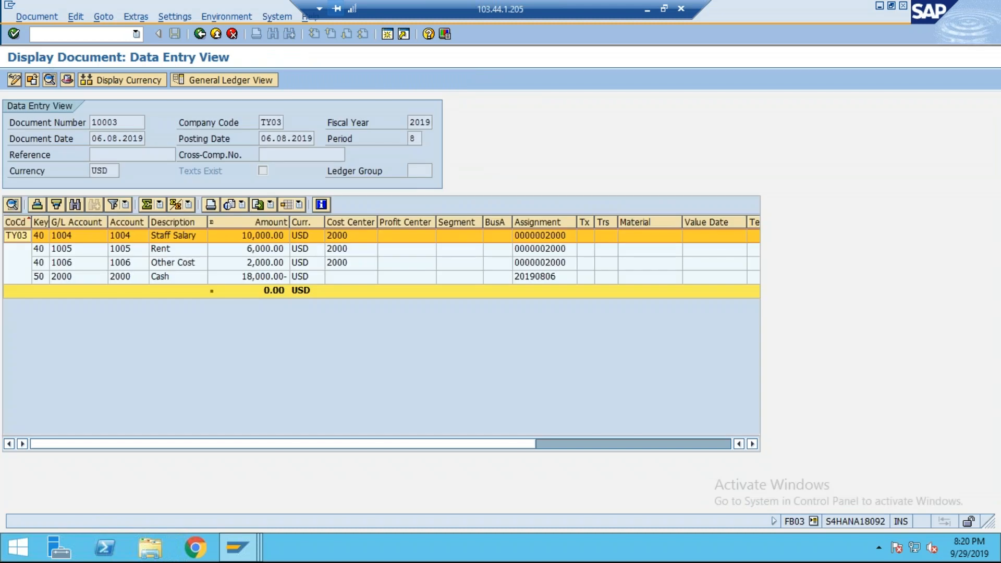
left_click(215, 17)
mouse_move(313, 82)
left_click(397, 98)
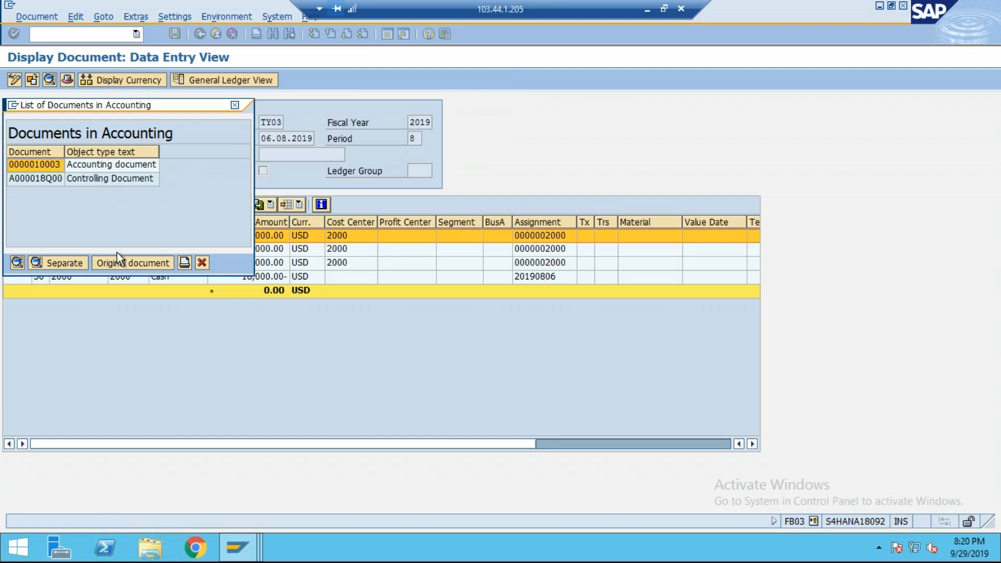
left_click(202, 262)
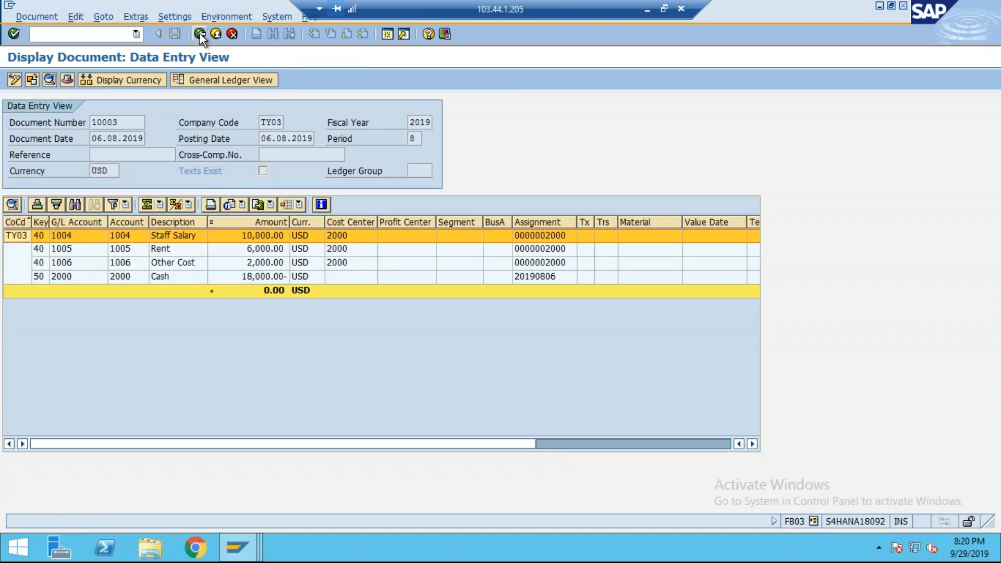
left_click(200, 33)
left_click(291, 248)
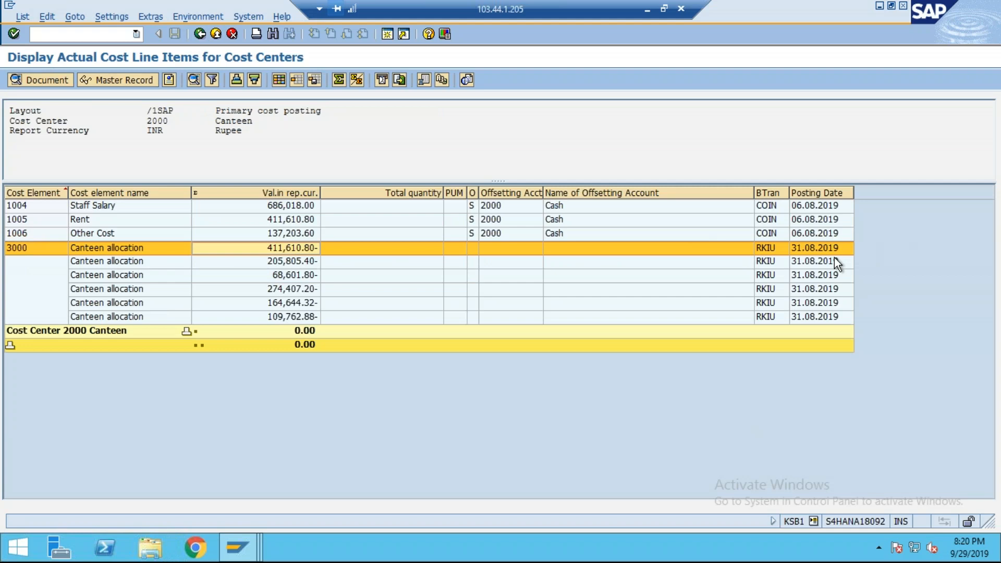
left_click(650, 11)
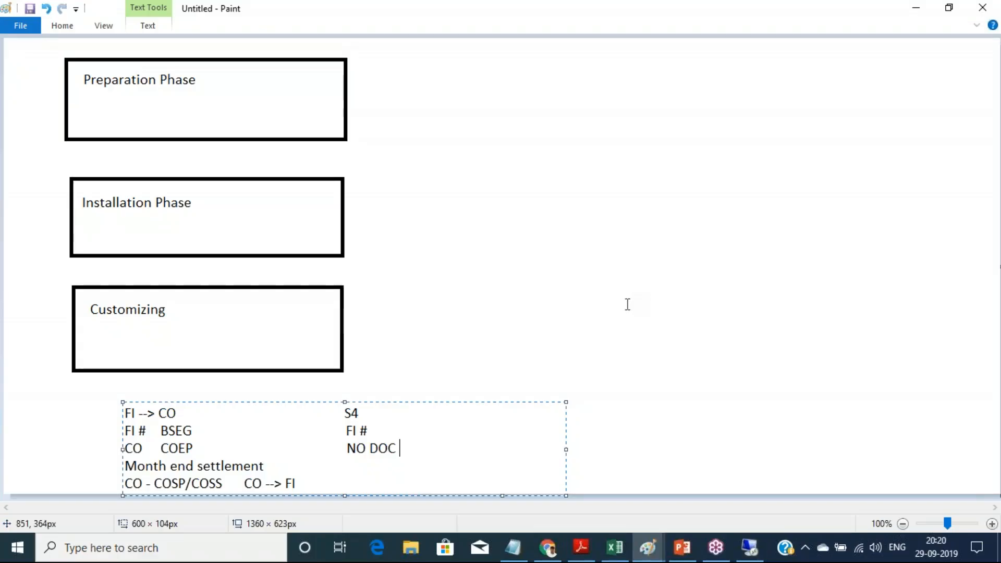
- Append 'Actual Doc' after CO --> FI in the Paint note, then switch back to SAP
left_click(292, 467)
left_click_drag(298, 483, 249, 484)
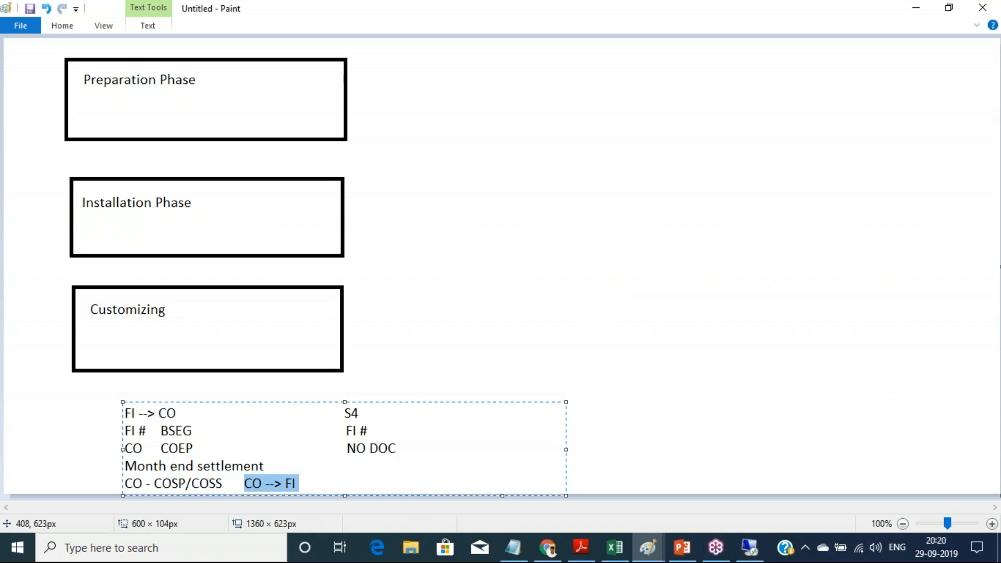
left_click(315, 485)
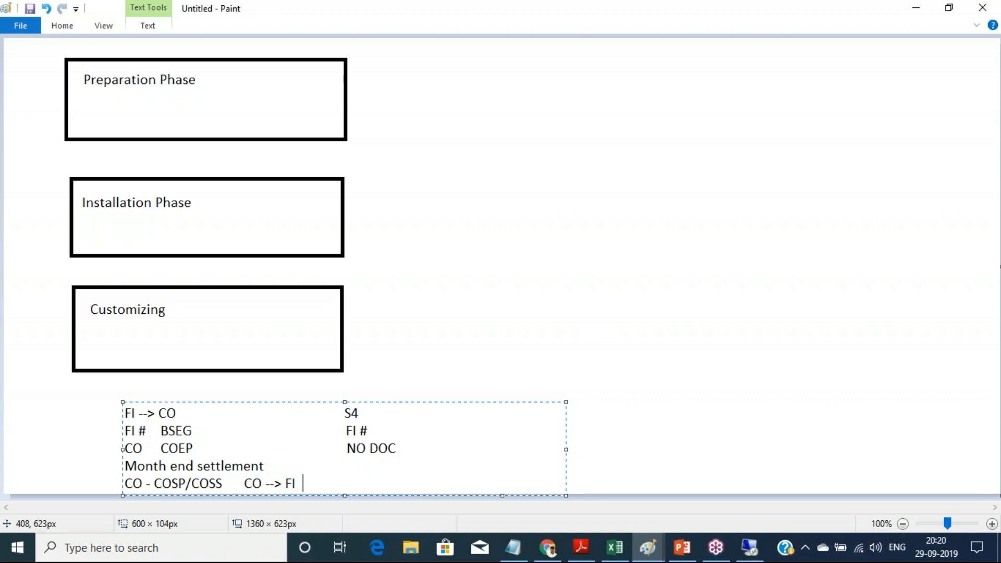
type("Actual Doc")
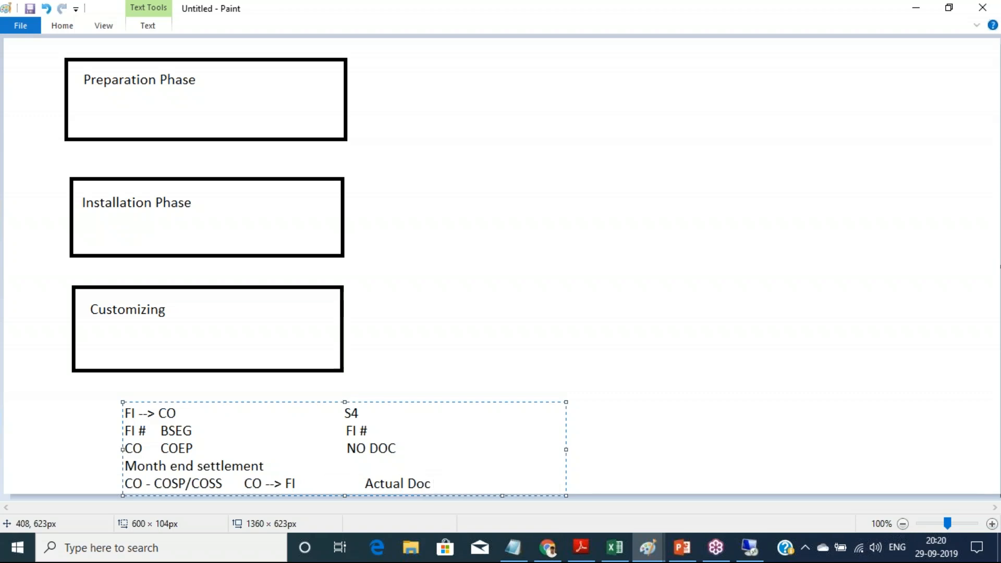
key("alt+Tab")
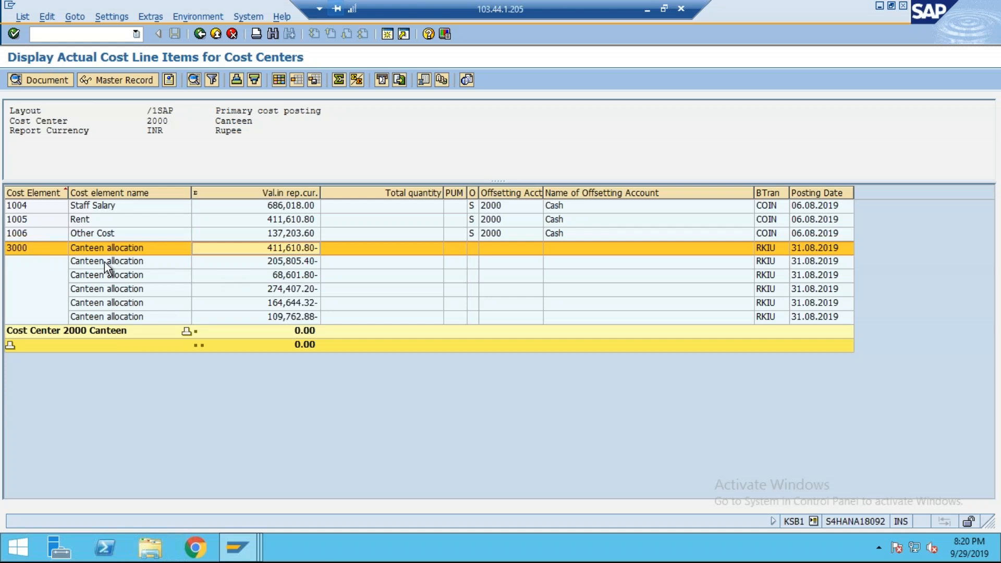
- Open and expand CO document 1005 behind the 3000 Canteen allocation, then return to the line items window
left_click(104, 262)
left_click(99, 246)
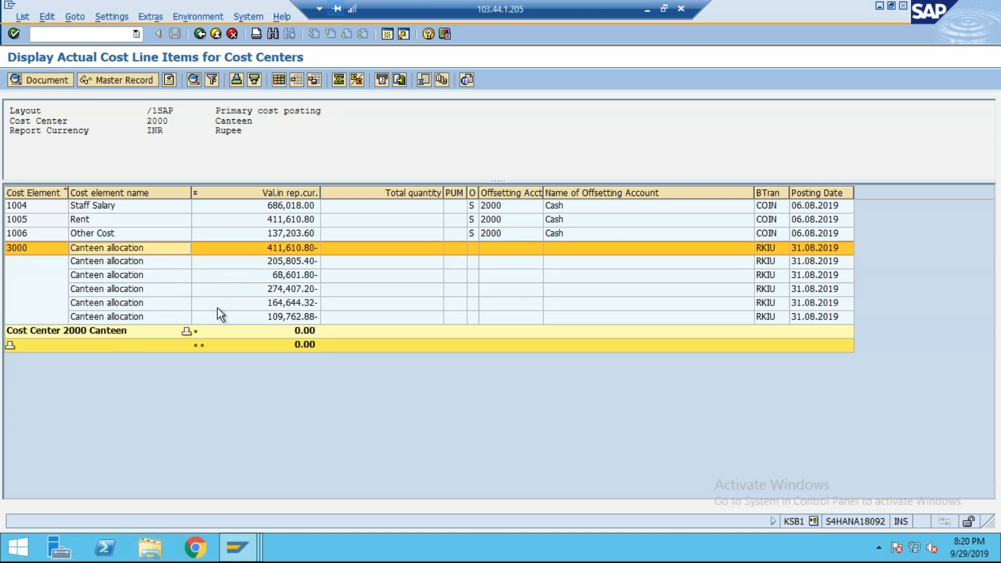
left_click(17, 80)
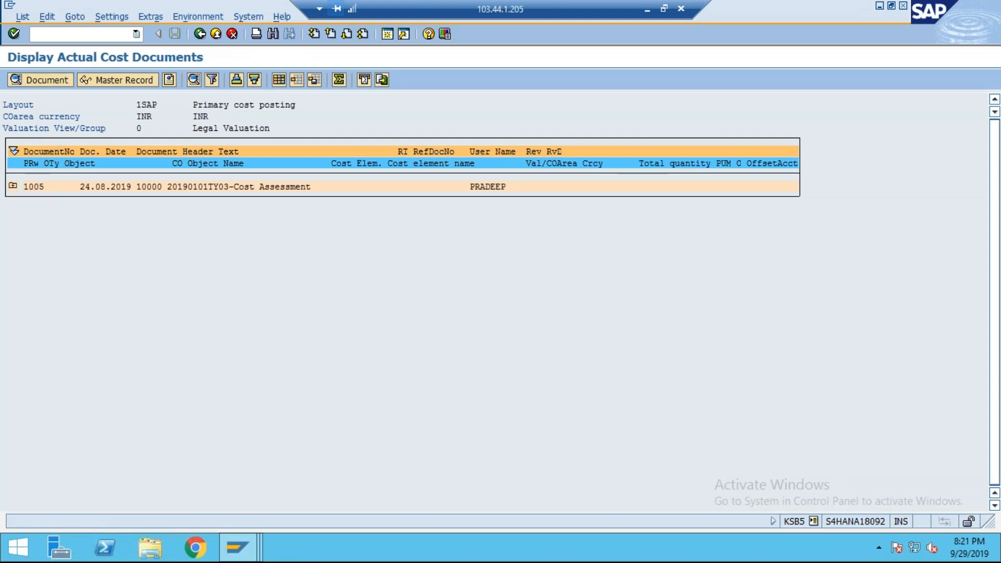
left_click(13, 186)
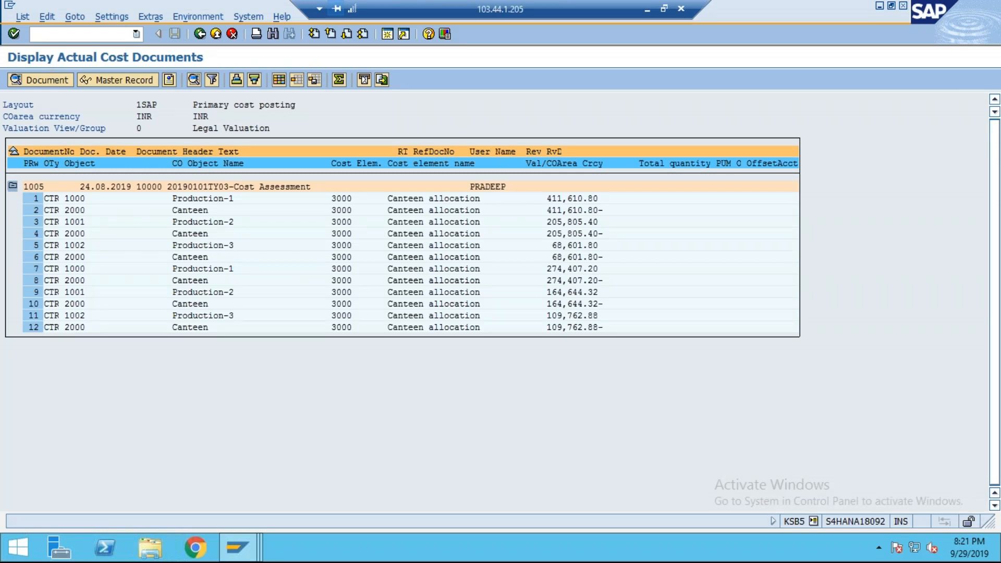
left_click(247, 556)
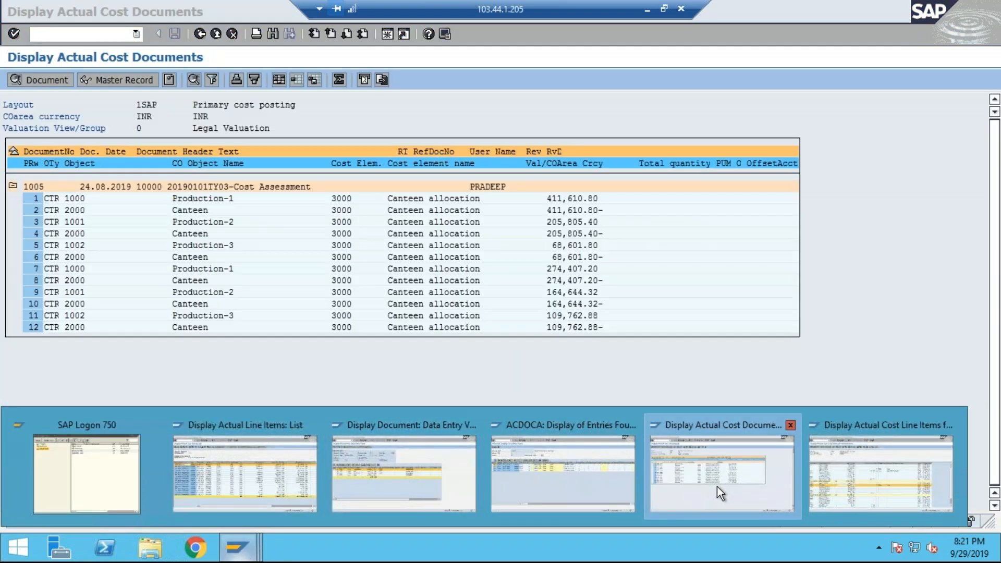
left_click(852, 462)
- In FB03, clear the document number and list all CO-type documents for TY03
type("/nfb03")
key("Return")
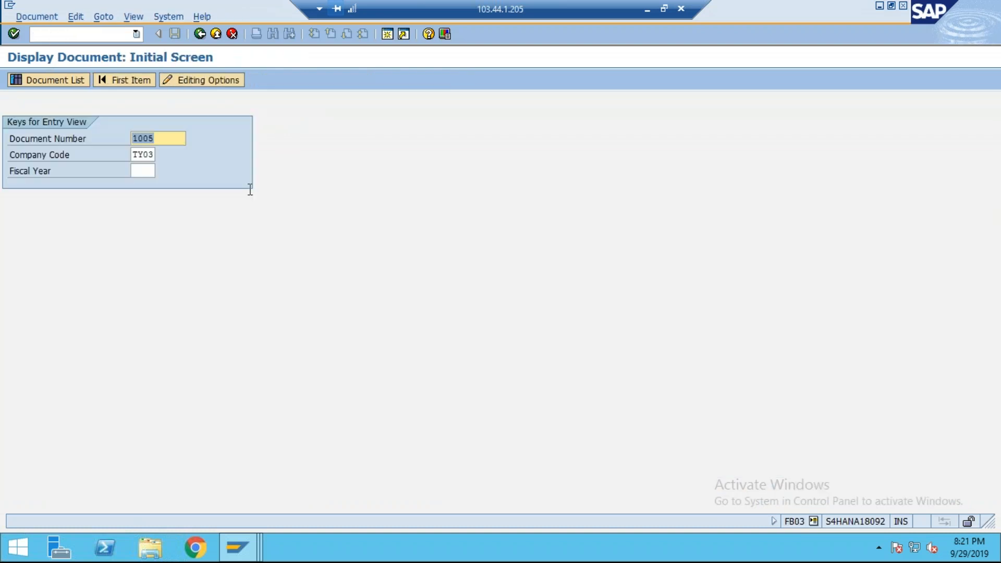
key("BackSpace")
left_click(64, 83)
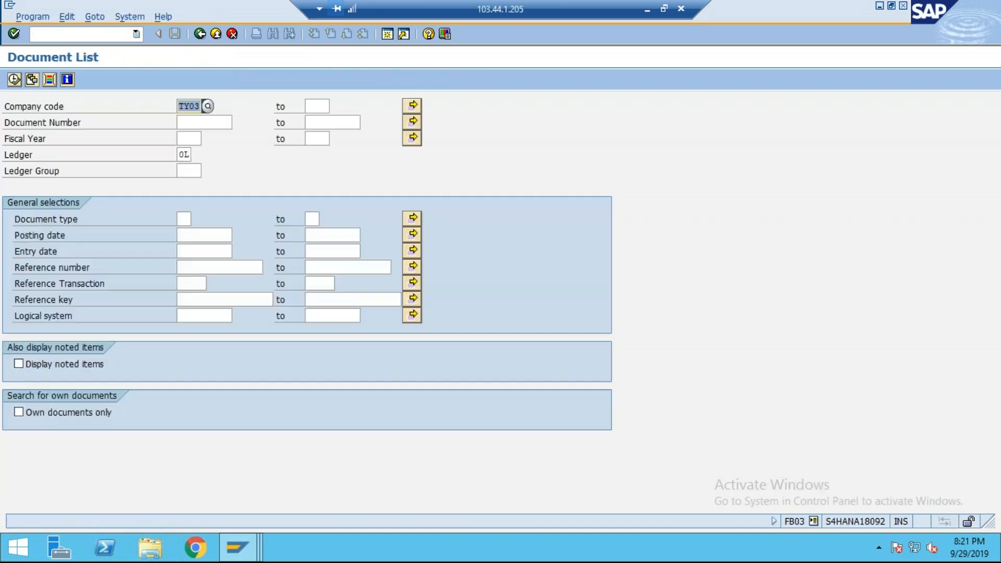
type("co")
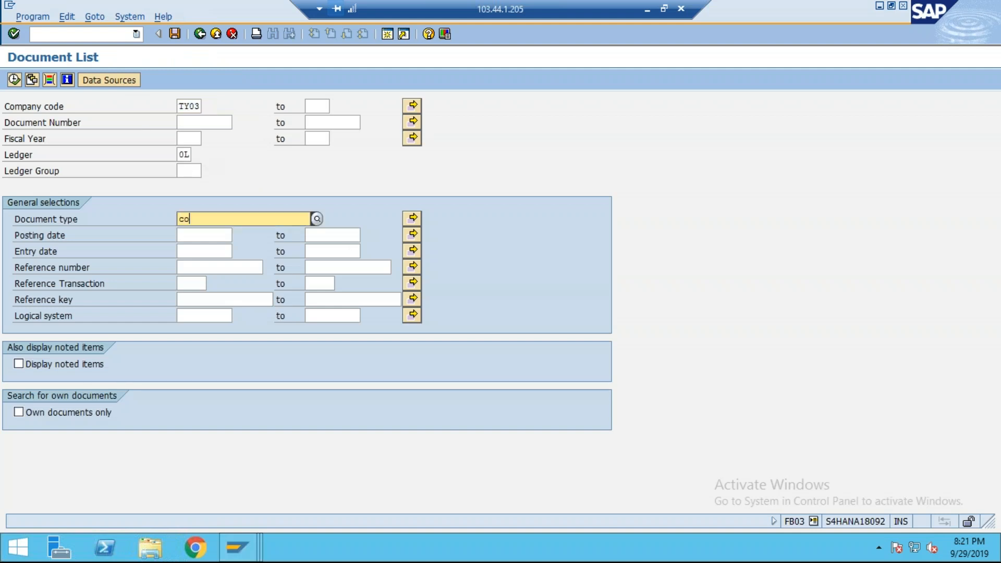
left_click(262, 246)
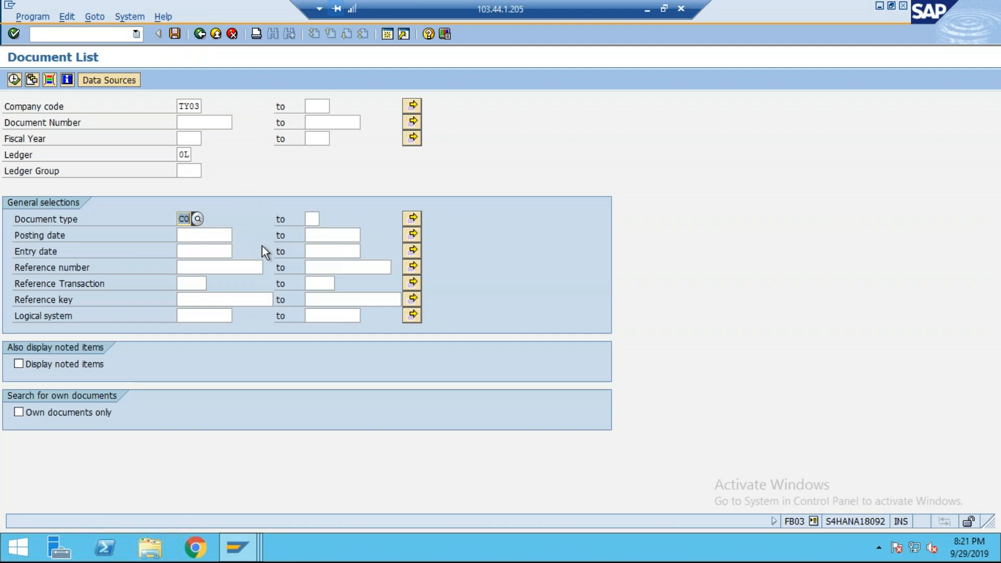
left_click(14, 80)
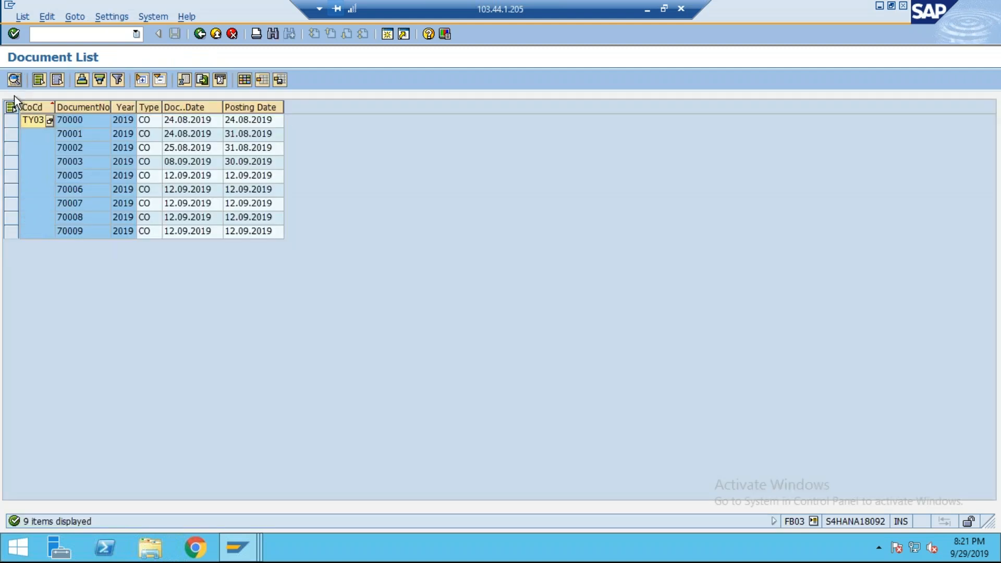
- Open the line items of a selected CO document from the list, then leave them
left_click(91, 137)
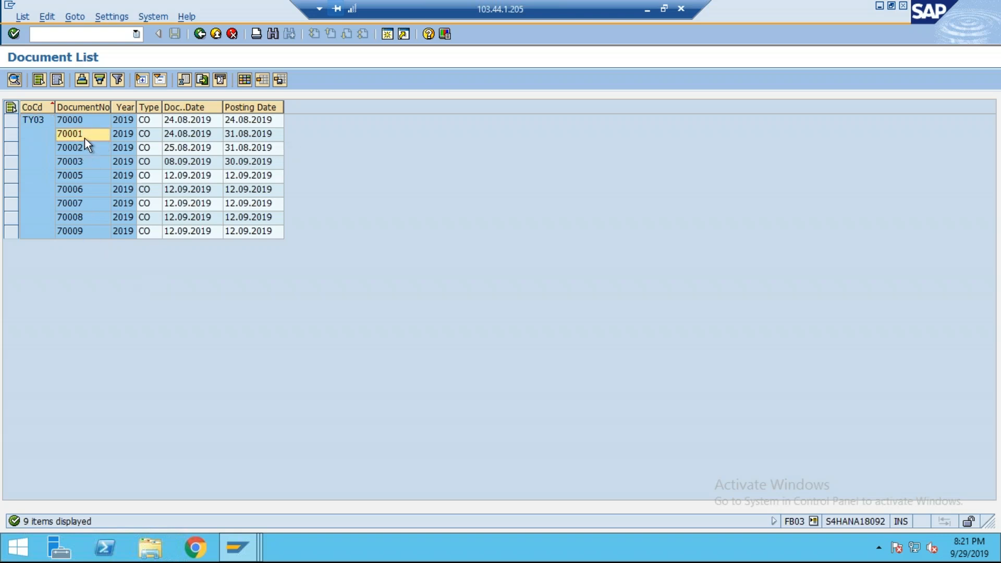
left_click(246, 136)
double_click(246, 138)
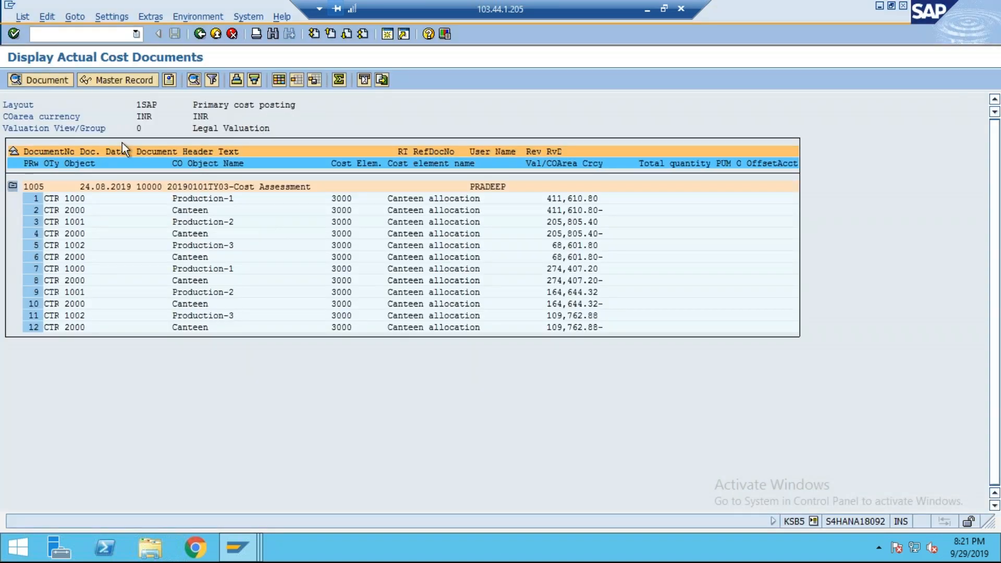
left_click(200, 34)
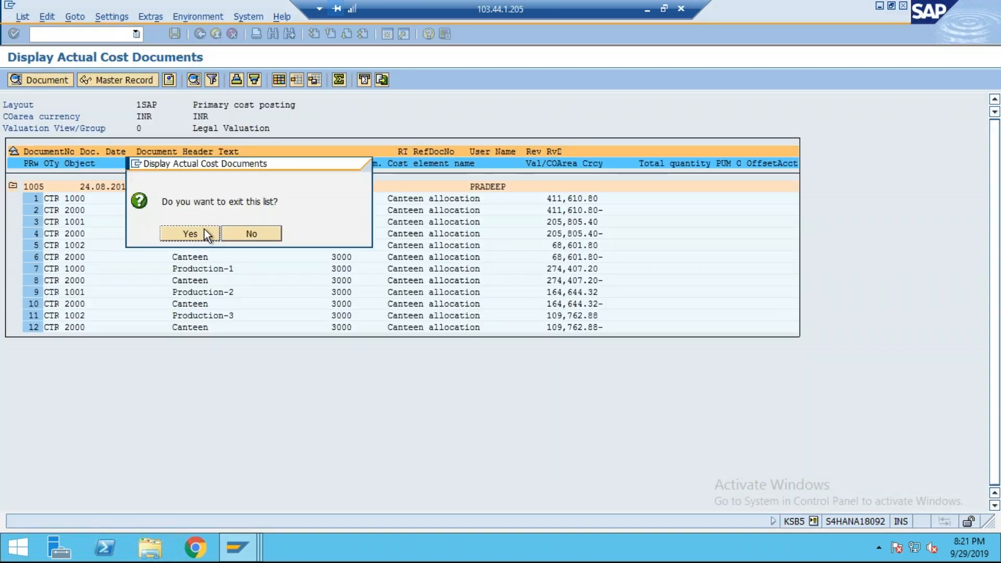
left_click(190, 233)
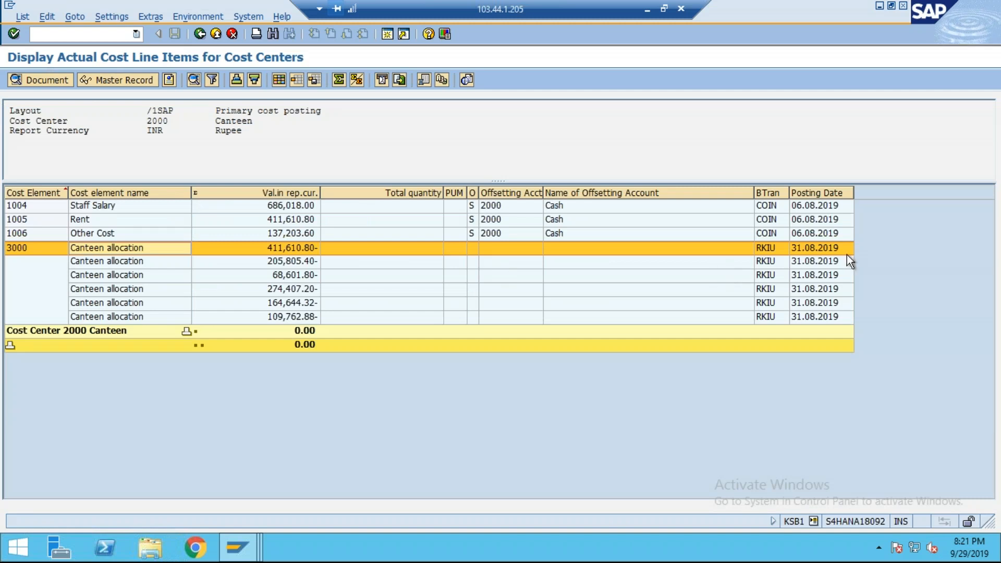
- Back in the CO document list, open FI document 70001 with its 12 canteen allocation lines
key("F3")
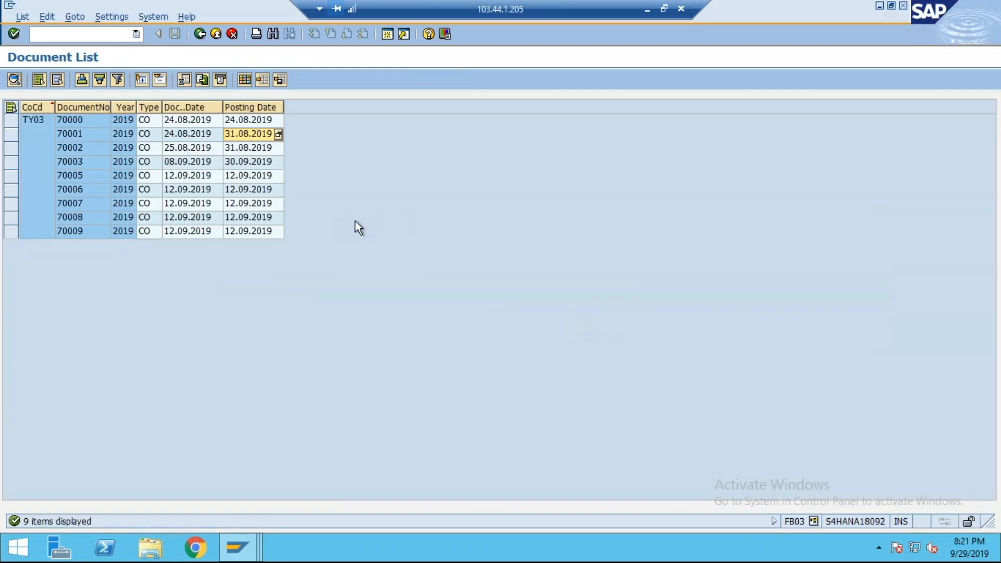
left_click(92, 137)
double_click(86, 133)
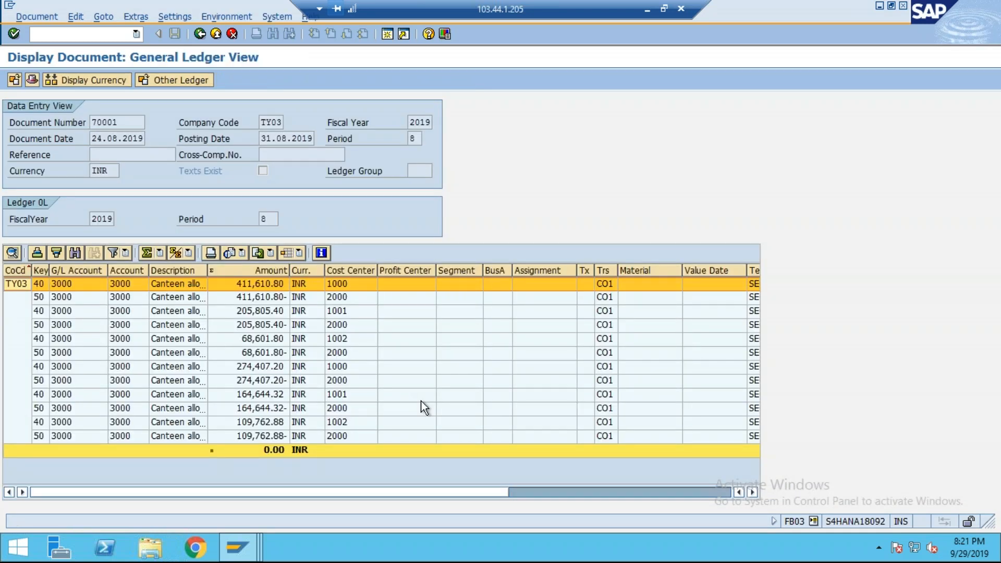
double_click(92, 122)
left_click(242, 17)
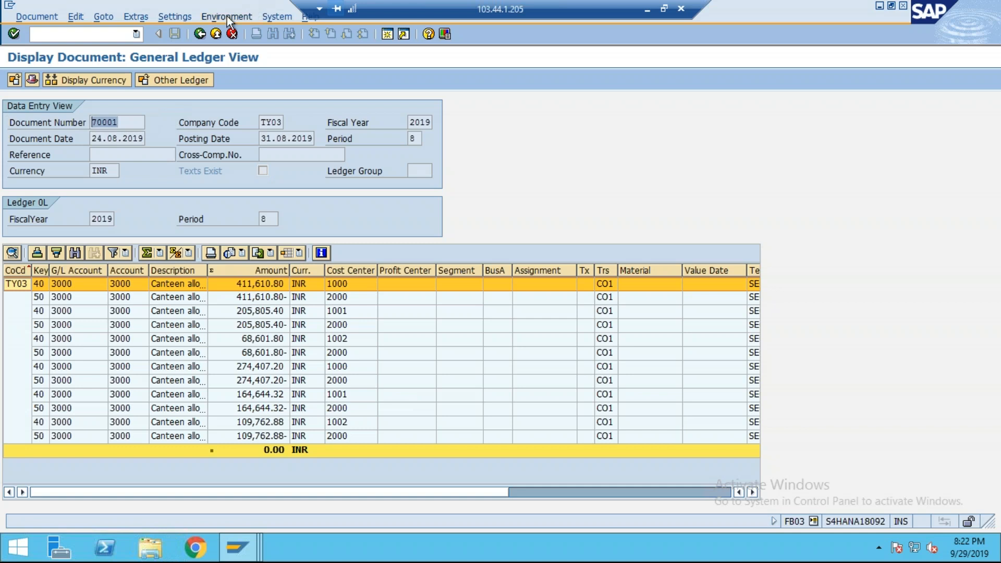
mouse_move(327, 83)
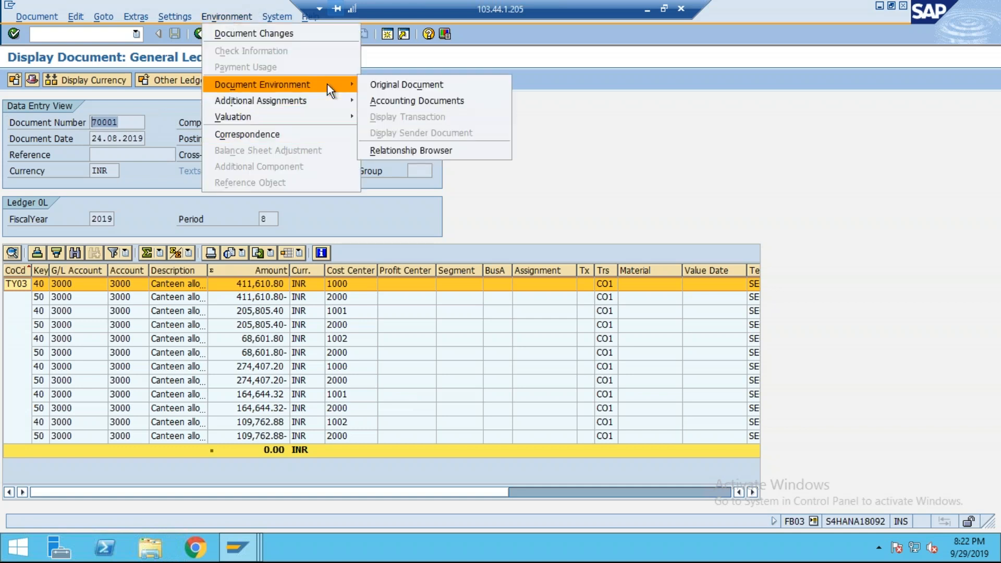
left_click(481, 85)
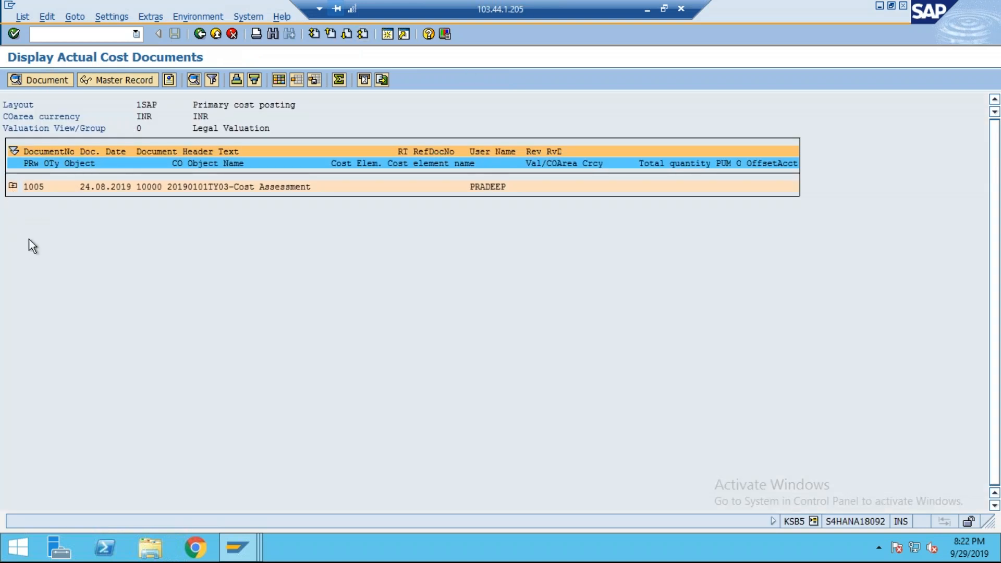
left_click(204, 33)
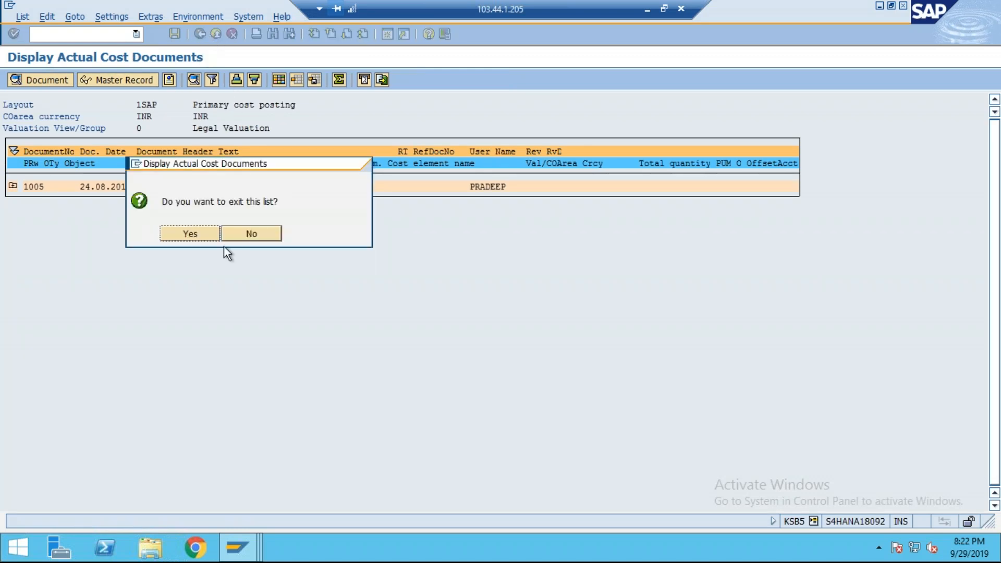
left_click(191, 236)
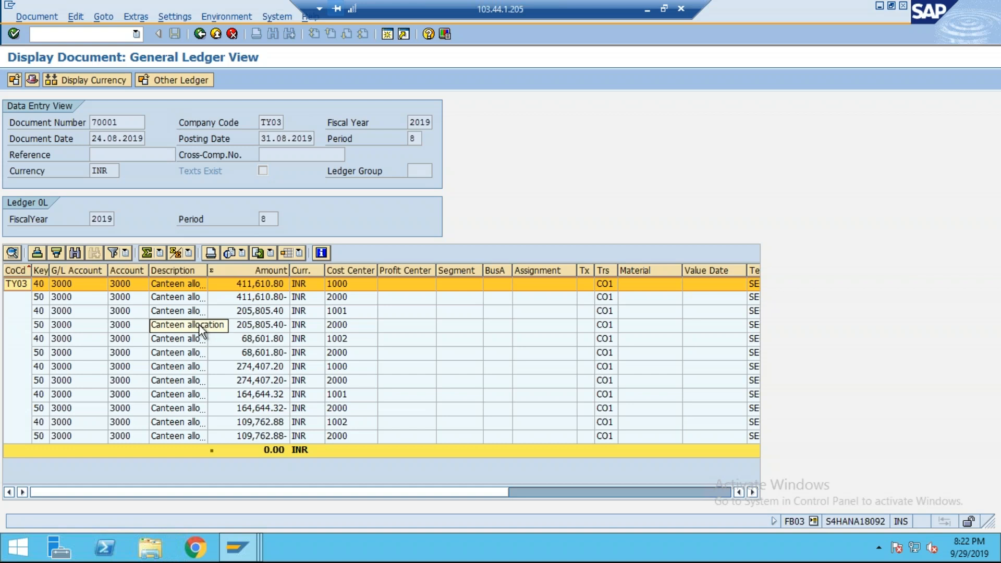
left_click_drag(266, 139, 578, 154)
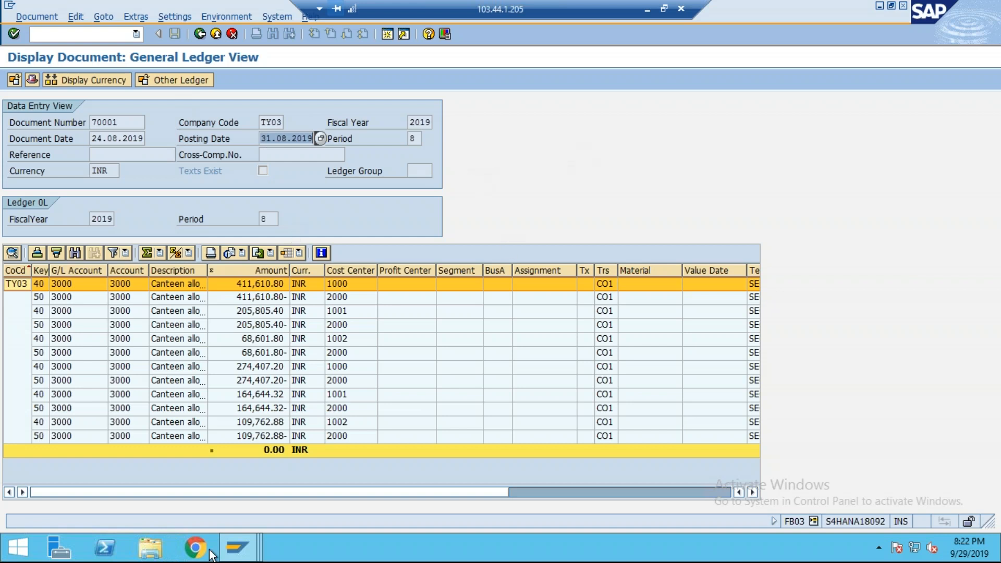
- In the ACDOCA selection, set document numbers 10003 to 70001 and run it
left_click(237, 547)
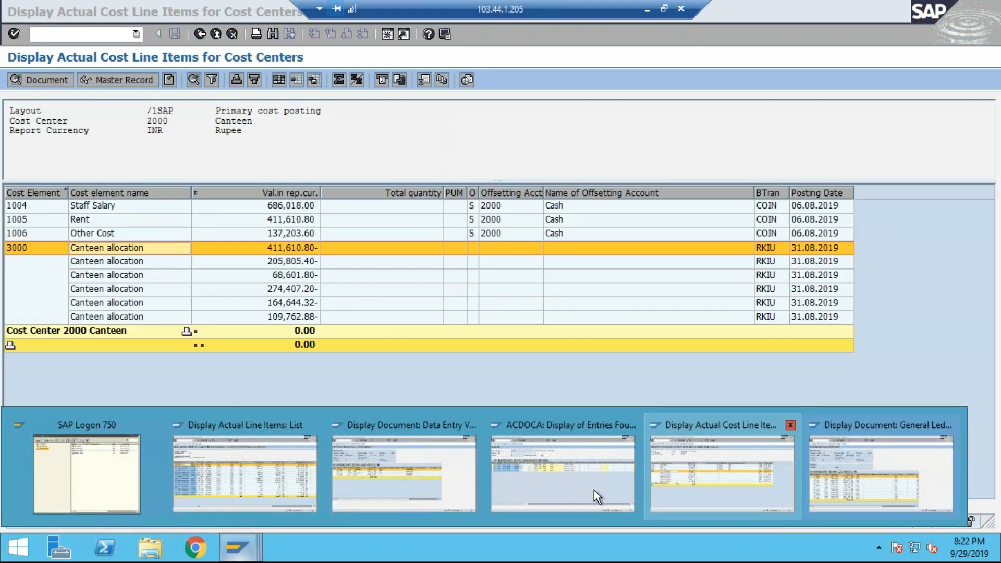
left_click(572, 488)
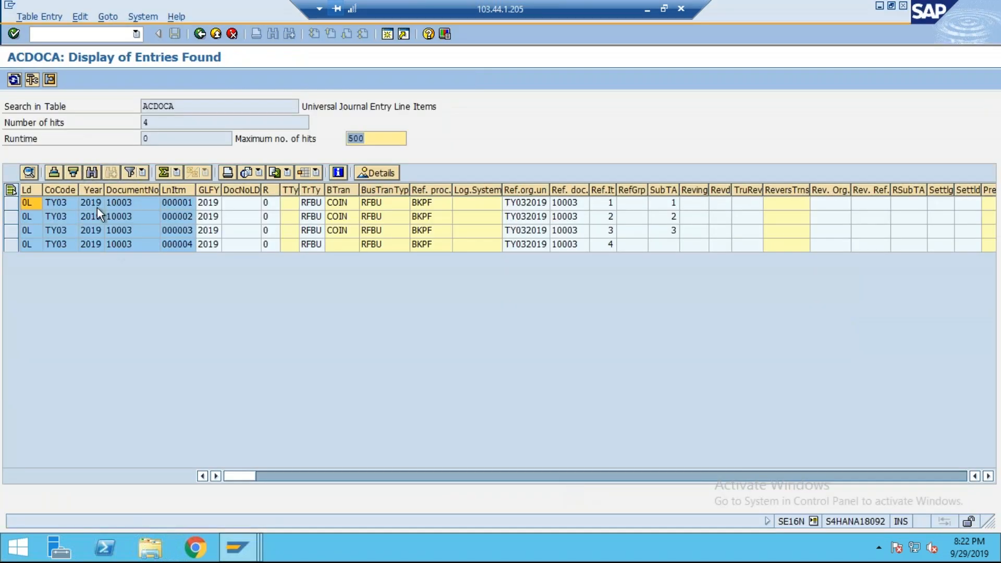
left_click(232, 34)
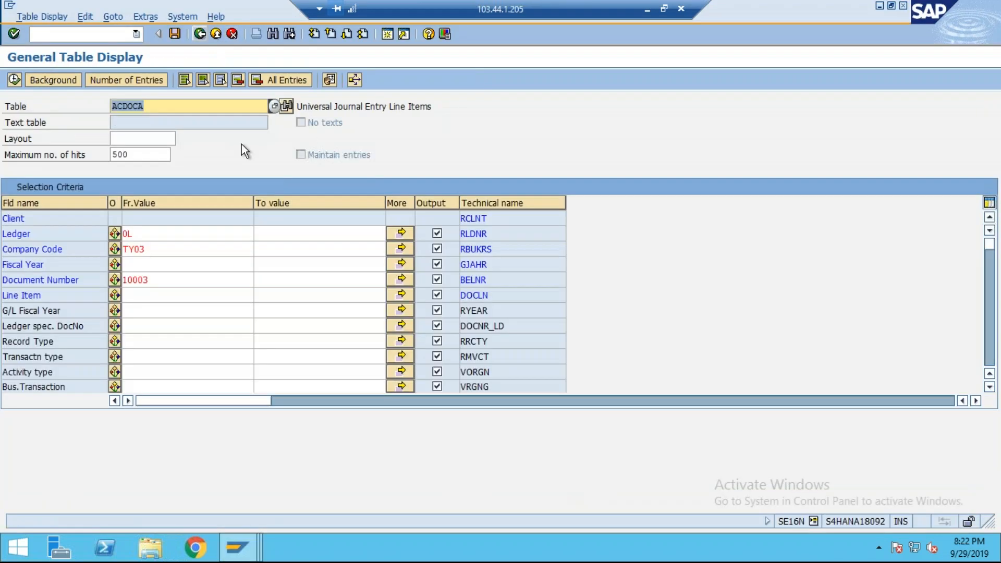
left_click(285, 278)
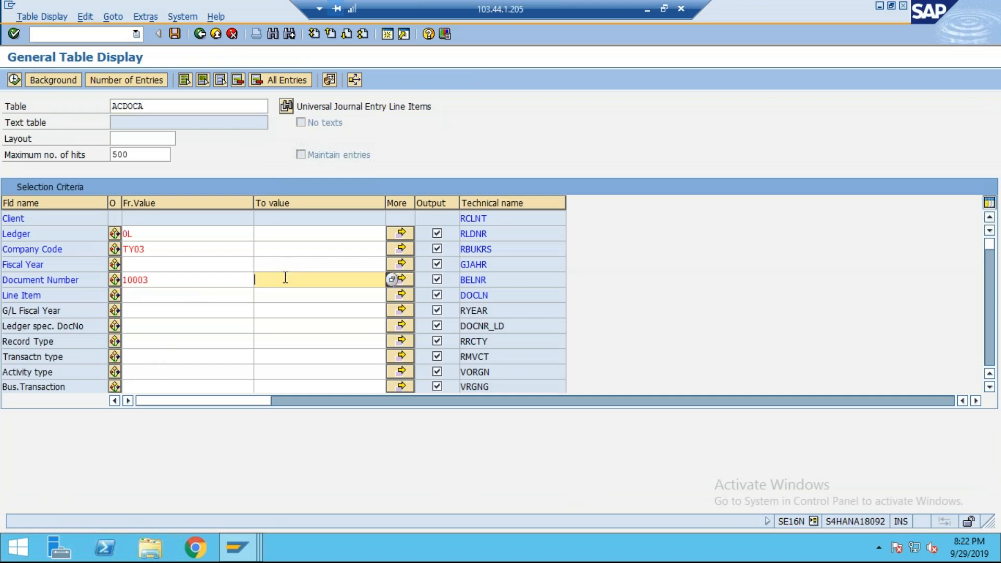
key("alt+Tab")
key("alt+Tab")
type("7")
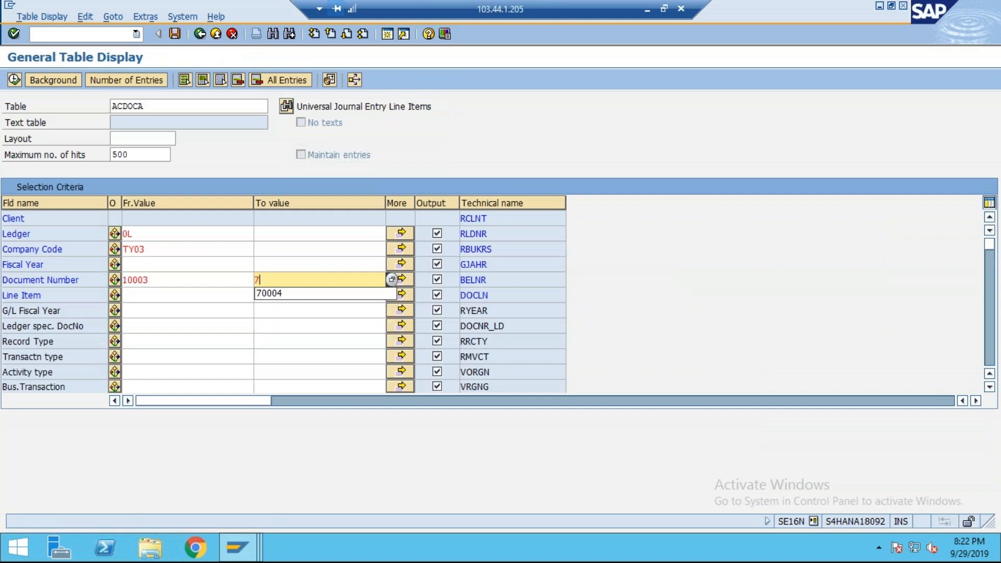
type("0001")
key("Return")
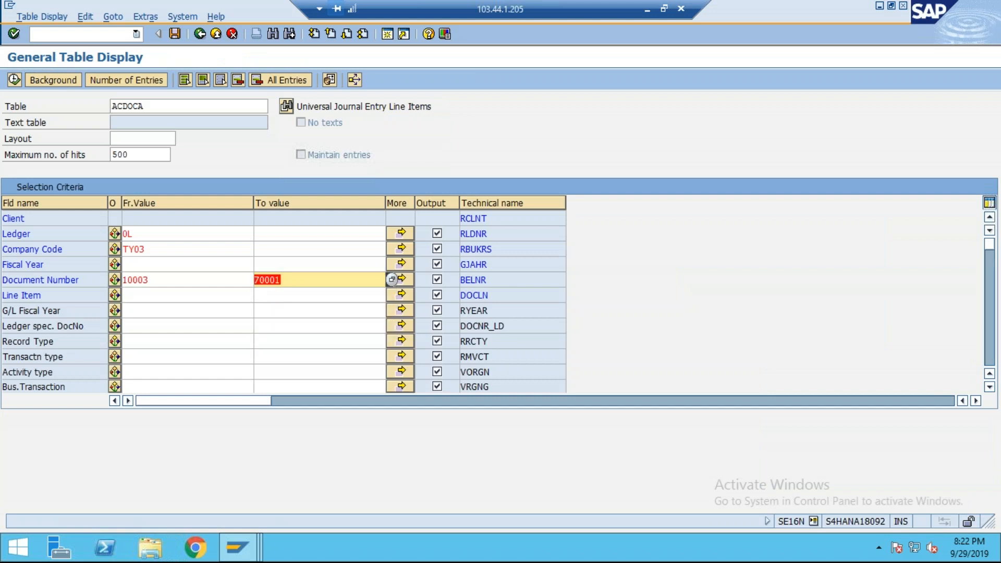
left_click(17, 77)
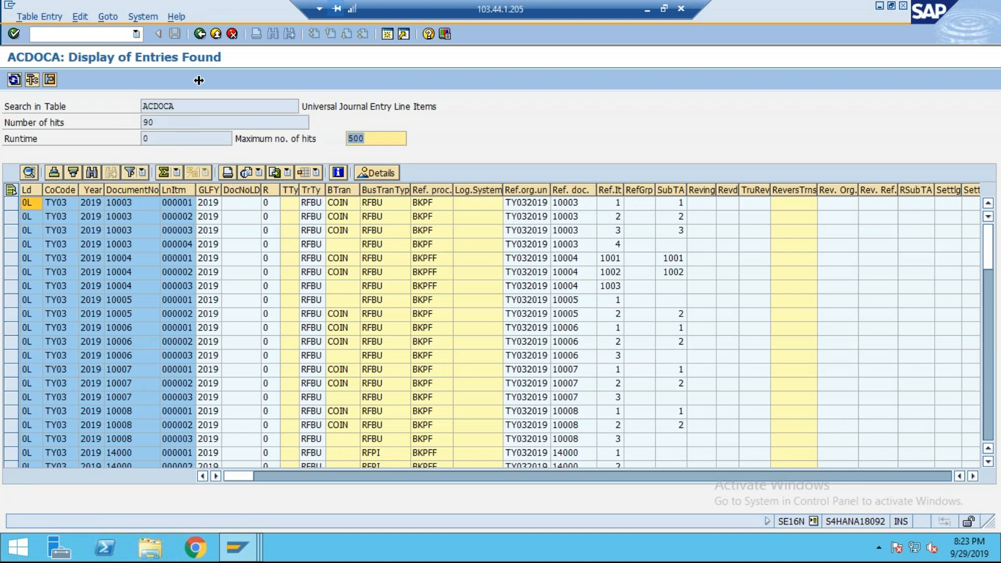
- Replace the range with single values 10003 and 70001 and rerun ACDOCA, giving 16 entries
left_click(200, 34)
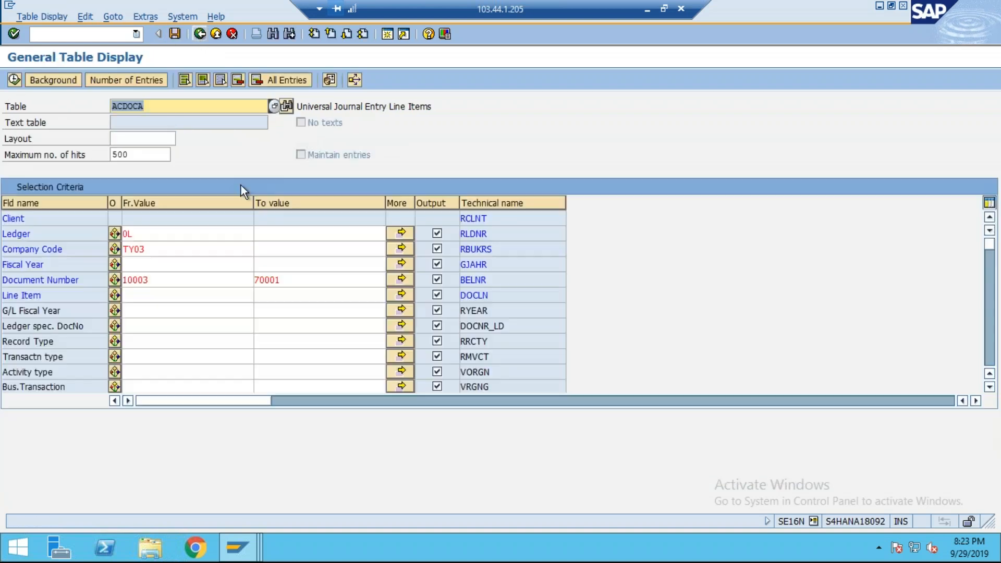
double_click(282, 280)
key("BackSpace")
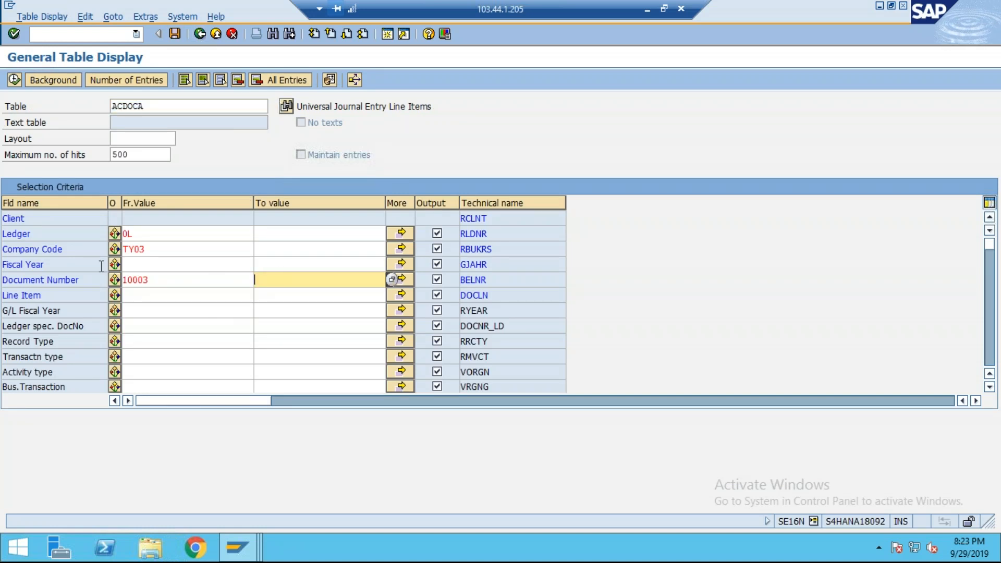
left_click(401, 279)
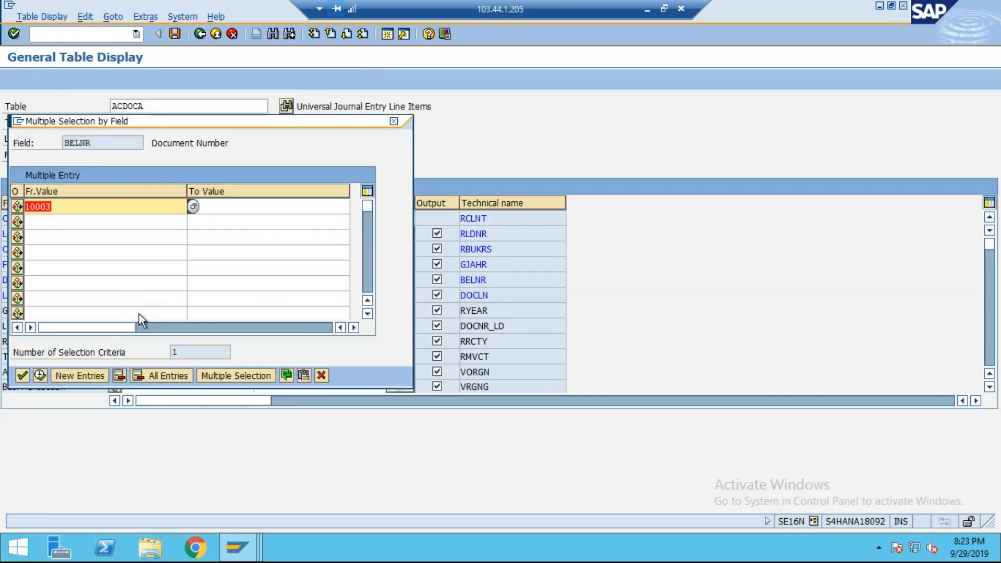
left_click(45, 223)
type("70001")
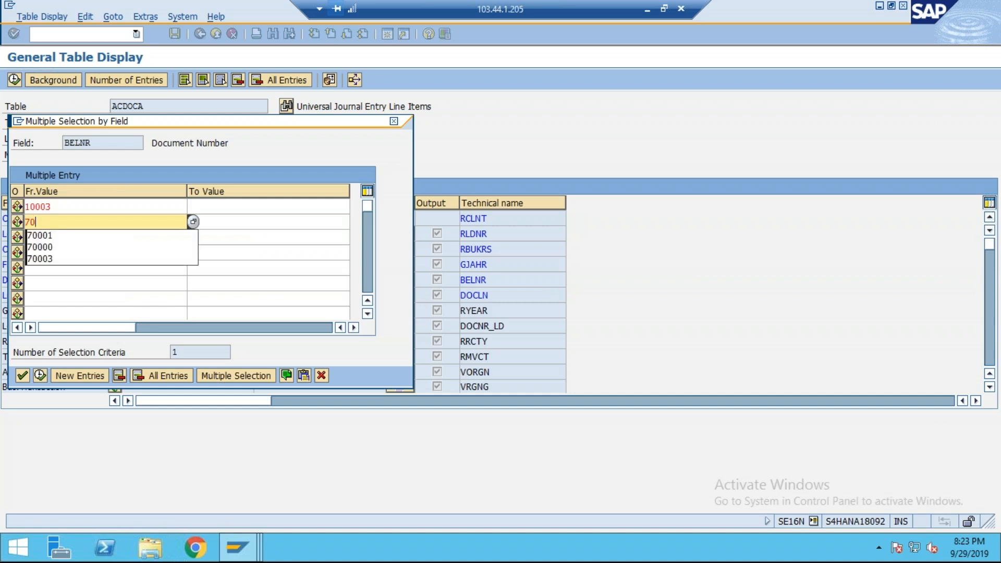
left_click(42, 374)
left_click(14, 80)
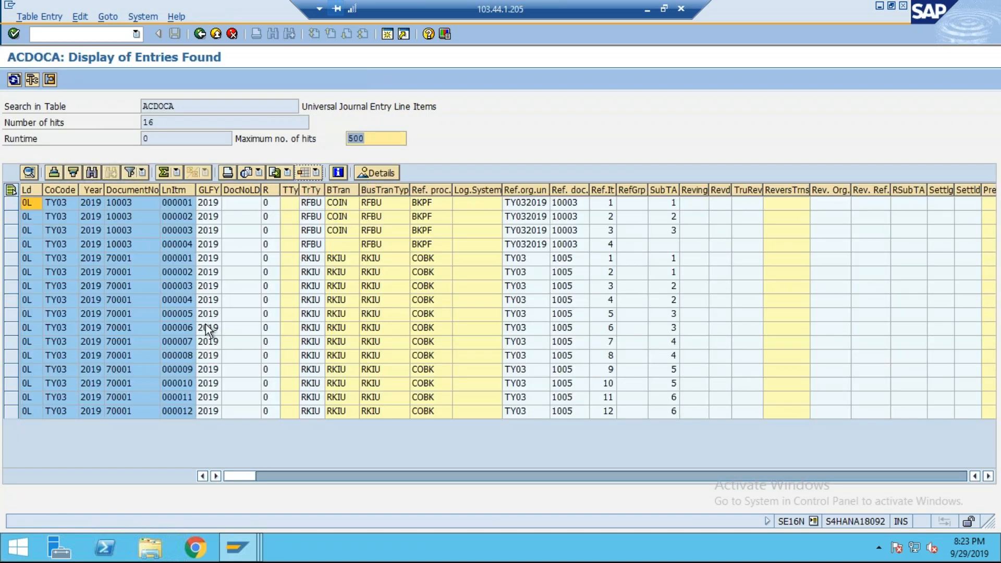
left_click(113, 201)
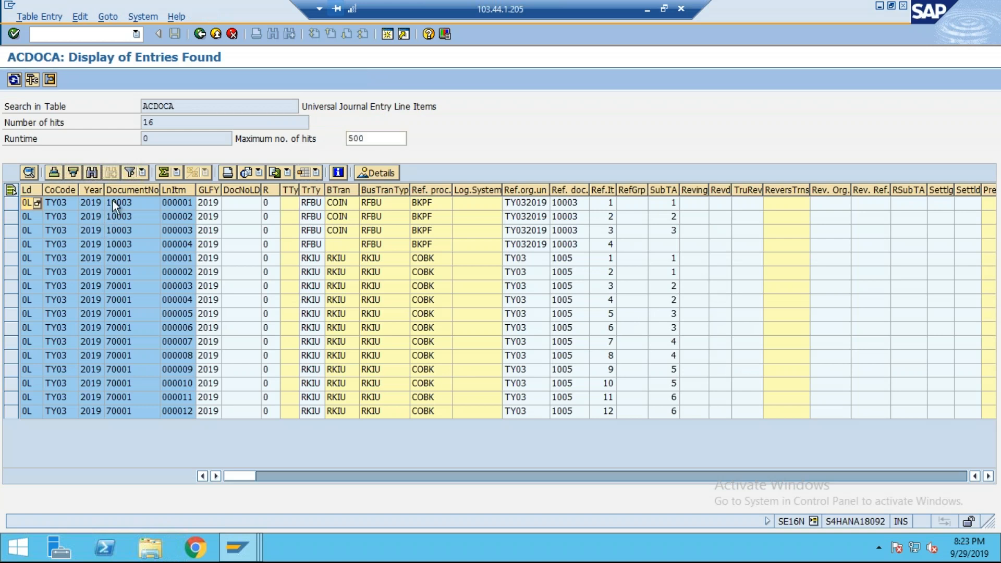
left_click(575, 208)
left_click(127, 257)
left_click(985, 209)
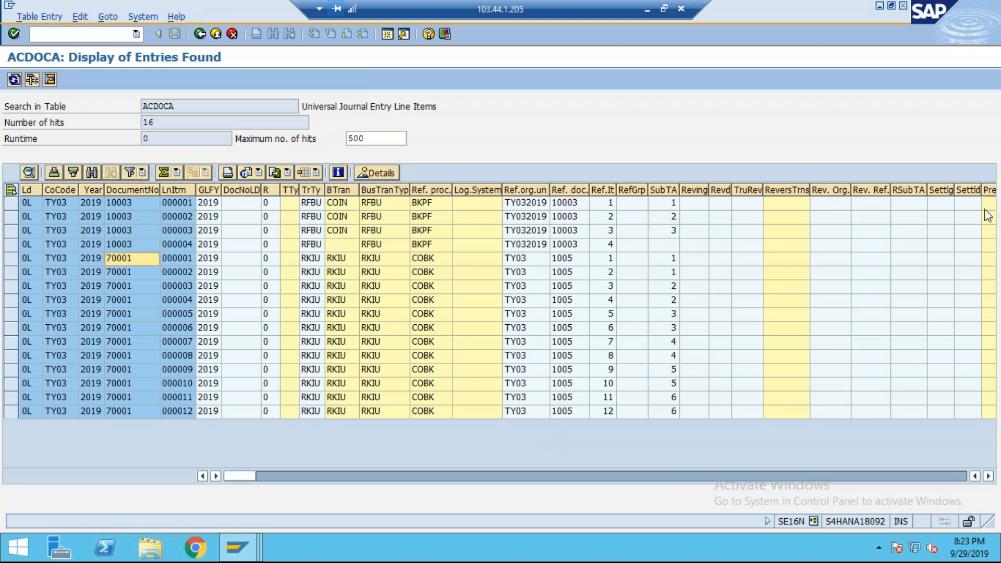
left_click(872, 249)
left_click_drag(116, 195, 472, 196)
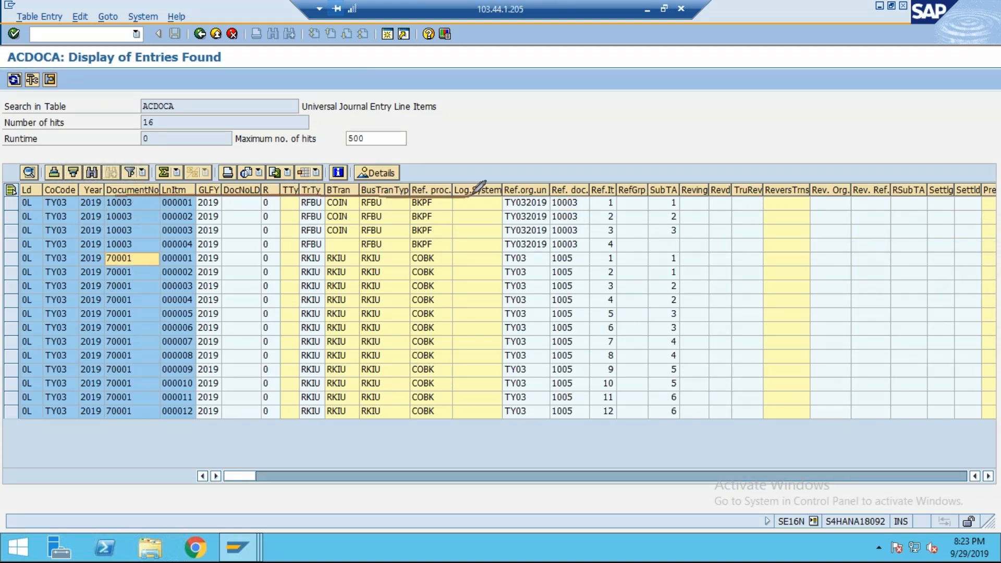
left_click(992, 210)
left_click(991, 217)
left_click(912, 233)
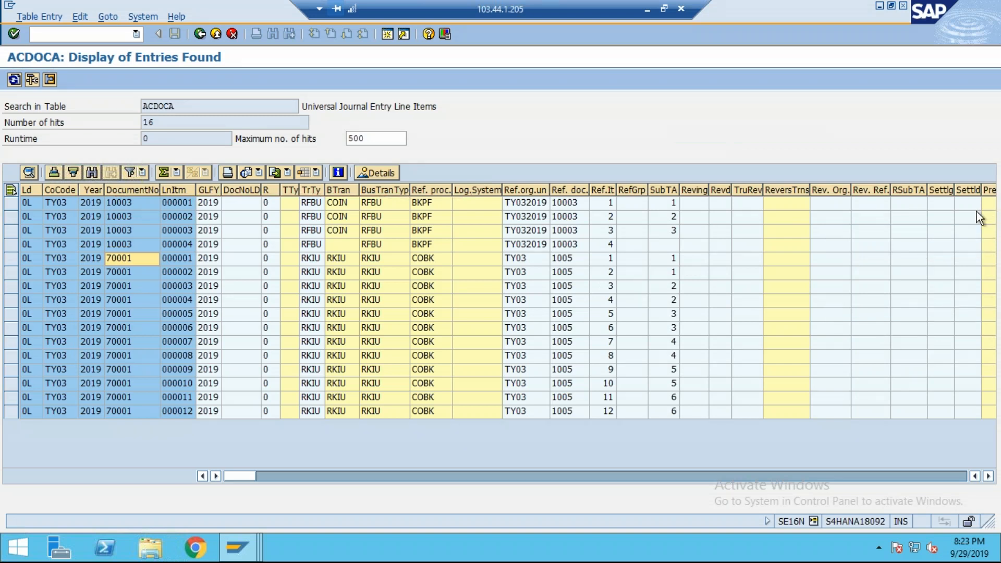
left_click(907, 249)
mouse_move(89, 147)
left_mouse_down()
mouse_move(515, 179)
mouse_move(523, 201)
left_mouse_up()
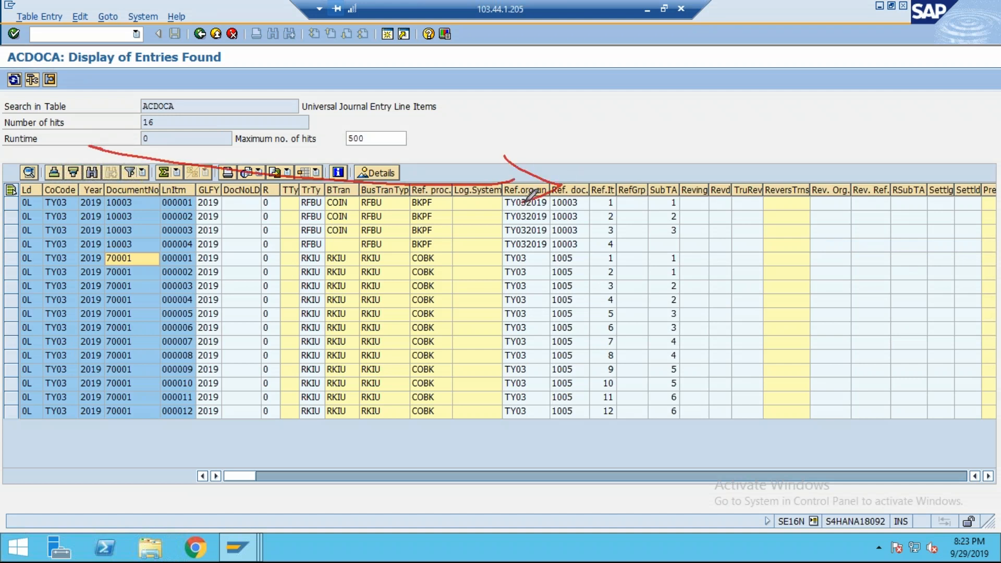
mouse_move(607, 365)
left_mouse_down()
mouse_move(607, 402)
mouse_move(165, 370)
mouse_move(210, 407)
left_mouse_up()
left_click_drag(598, 431, 661, 443)
mouse_move(552, 340)
left_mouse_down()
mouse_move(579, 348)
mouse_move(572, 396)
mouse_move(523, 377)
mouse_move(156, 330)
mouse_move(157, 348)
mouse_move(182, 354)
left_mouse_up()
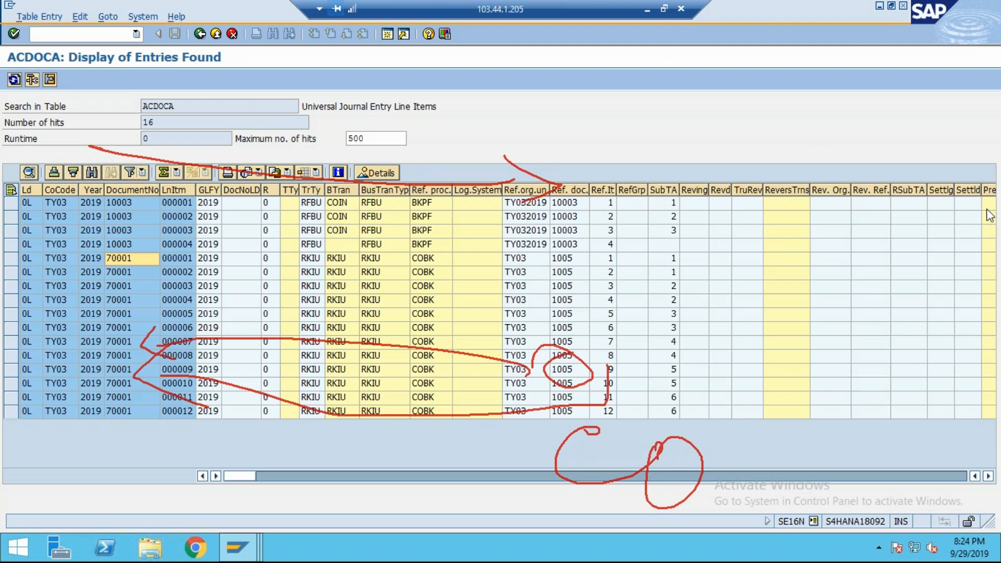
left_click(882, 316)
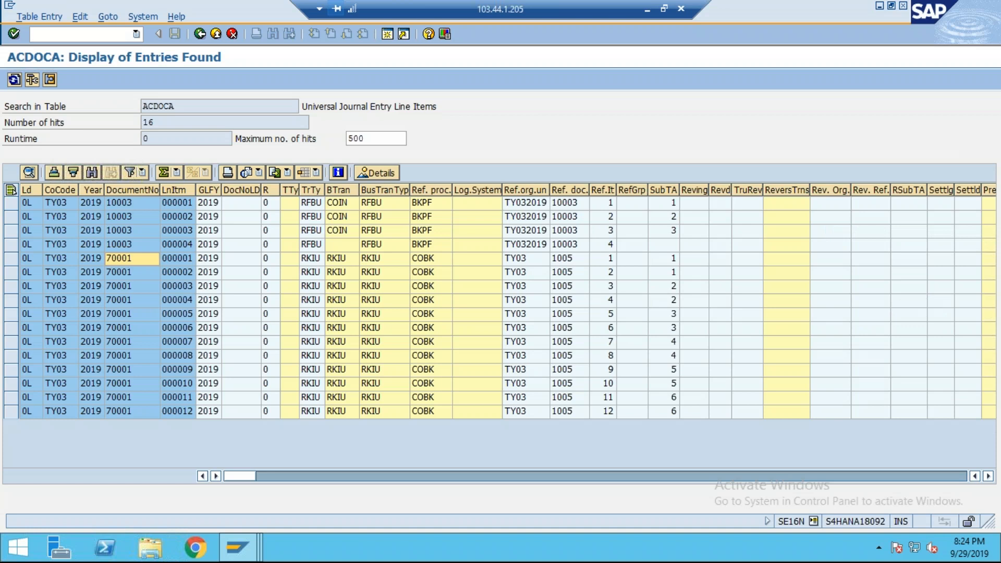
left_click(648, 10)
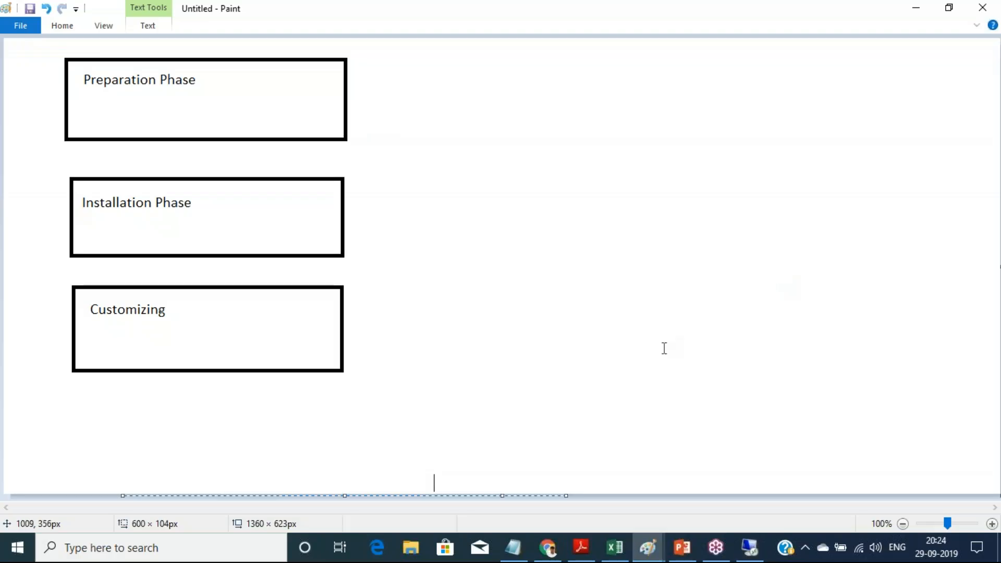
left_click(608, 438)
left_click(648, 549)
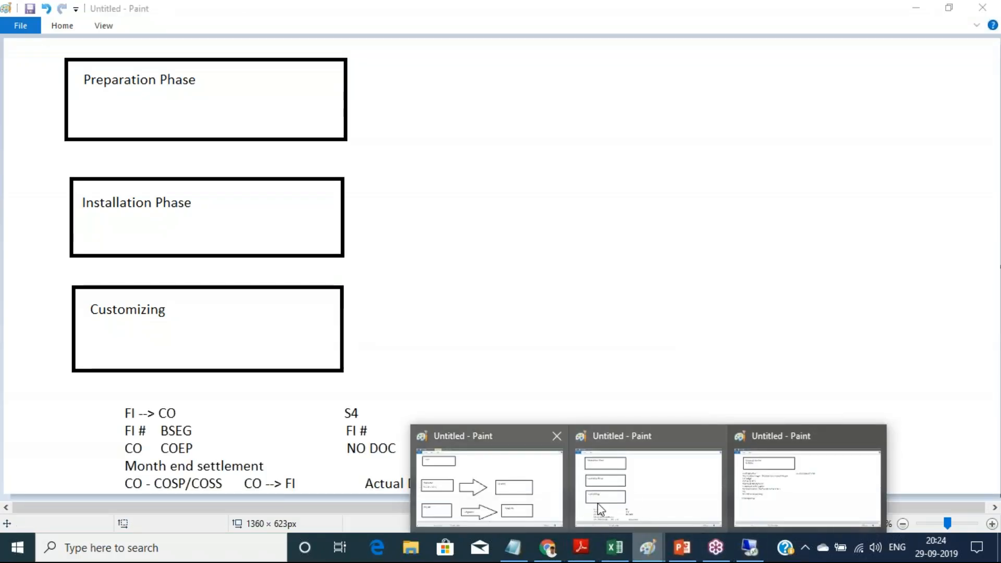
left_click(632, 496)
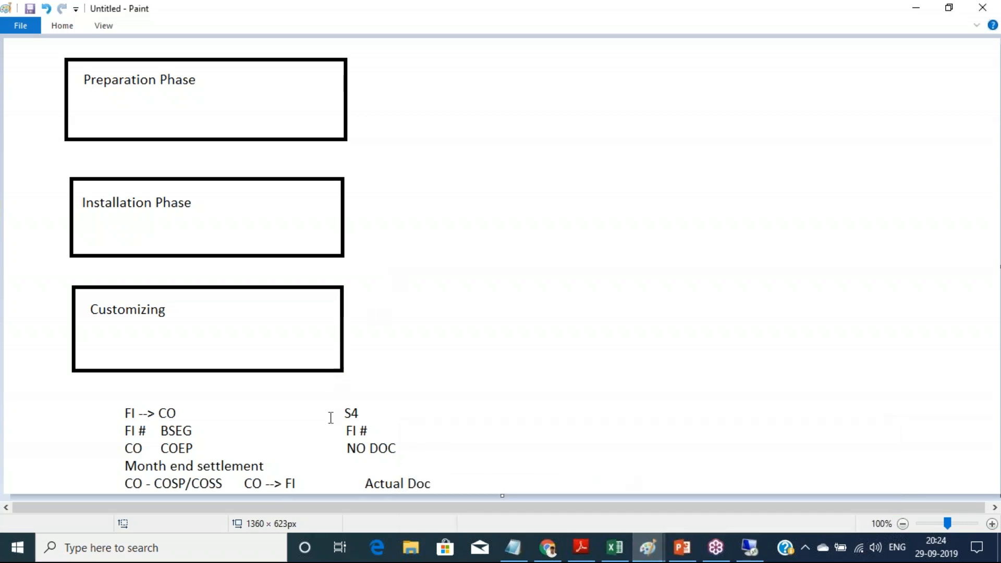
left_click(648, 549)
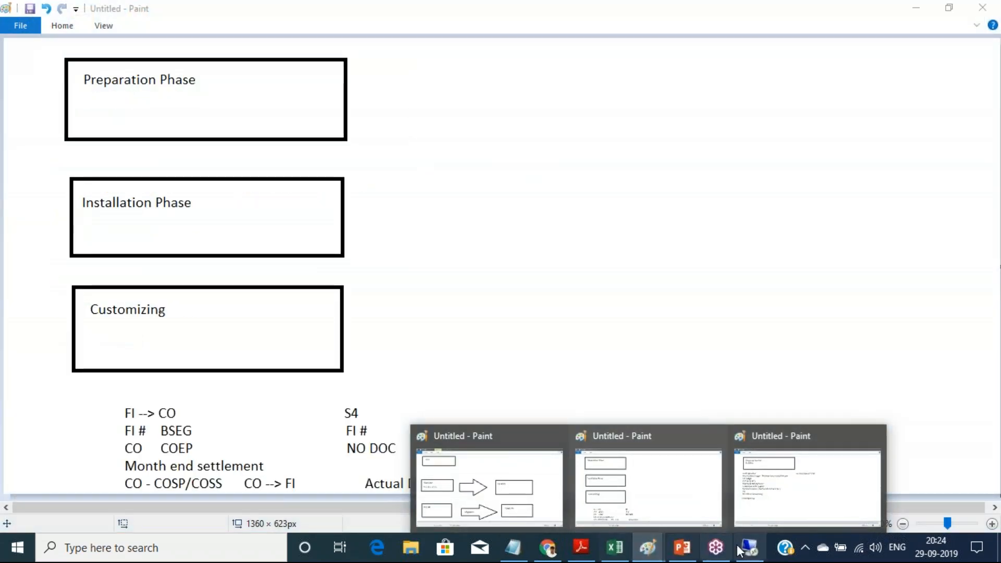
left_click(740, 548)
left_click(250, 555)
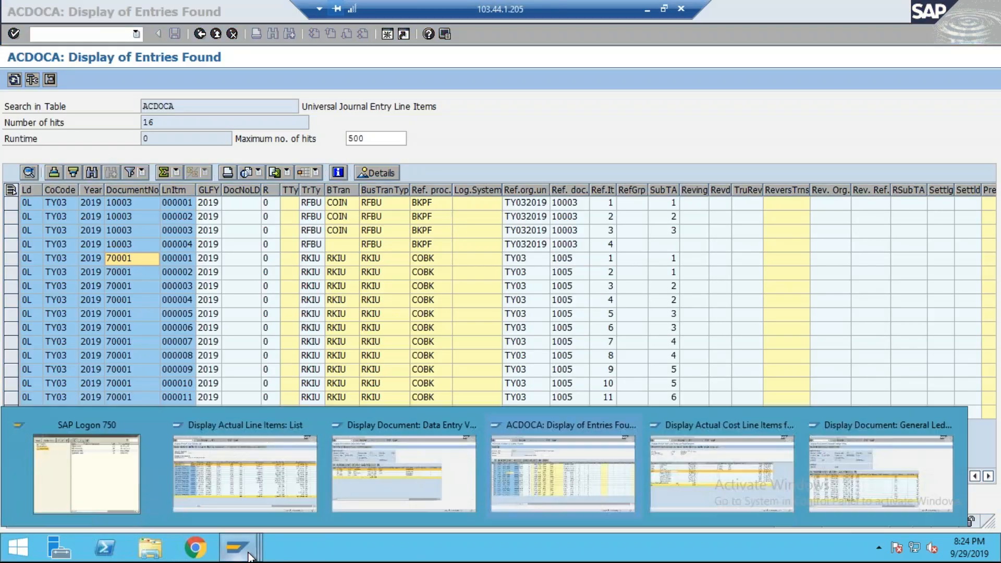
- In CK13N, list cost estimates for material 353 under costing variant TY3
left_click(578, 439)
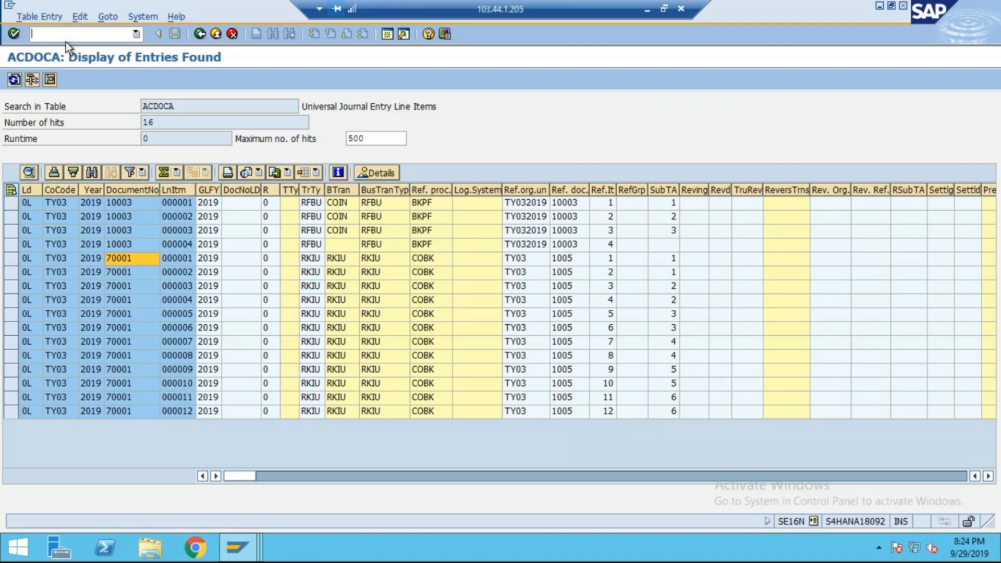
type("/nck13n")
key("Return")
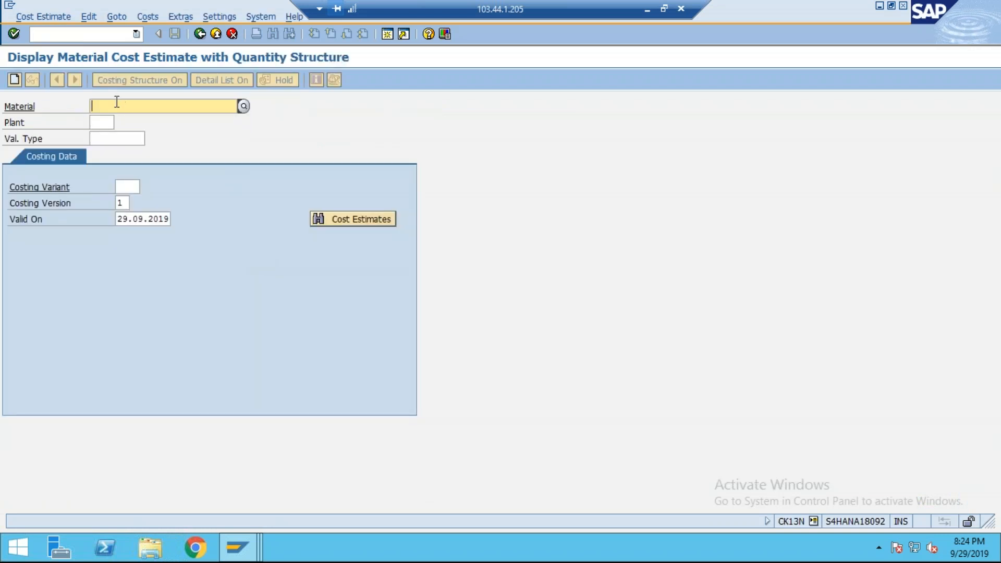
type("353")
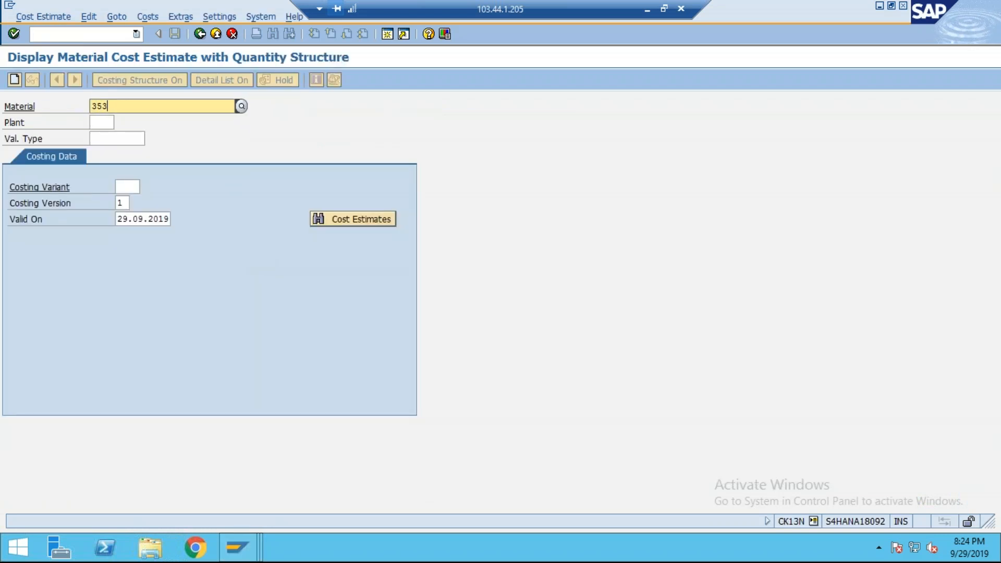
left_click(114, 135)
left_click(128, 187)
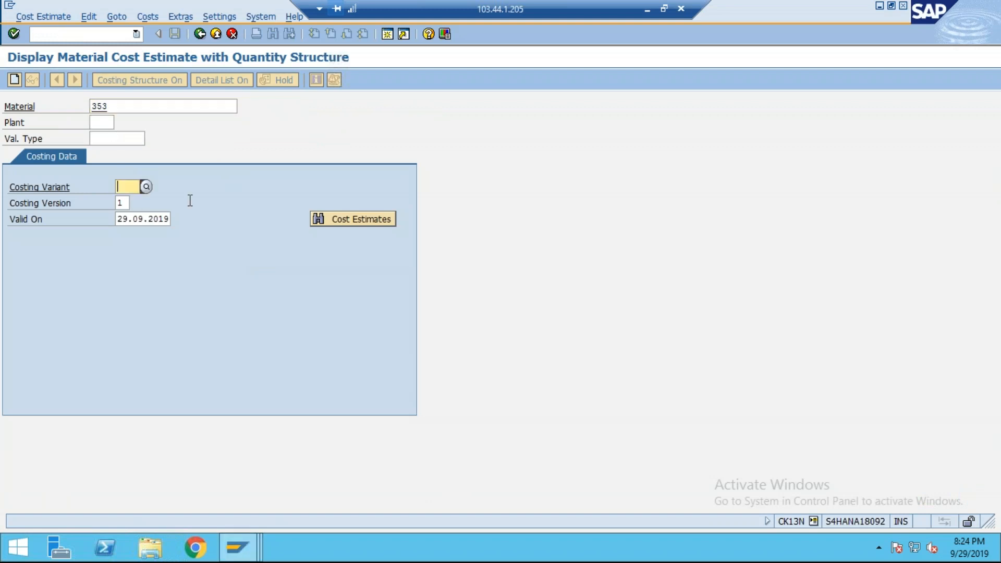
type("ty3")
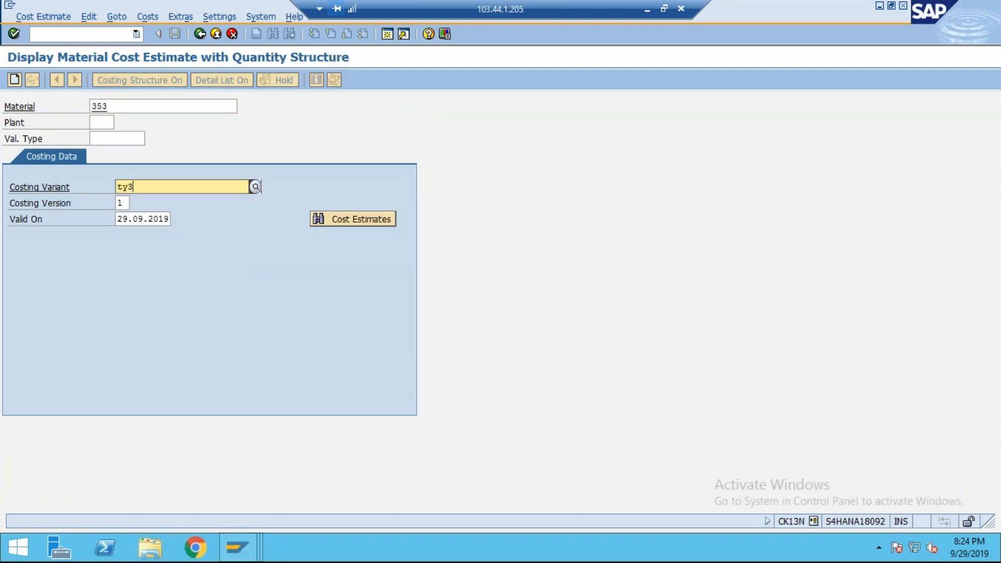
left_click(156, 214)
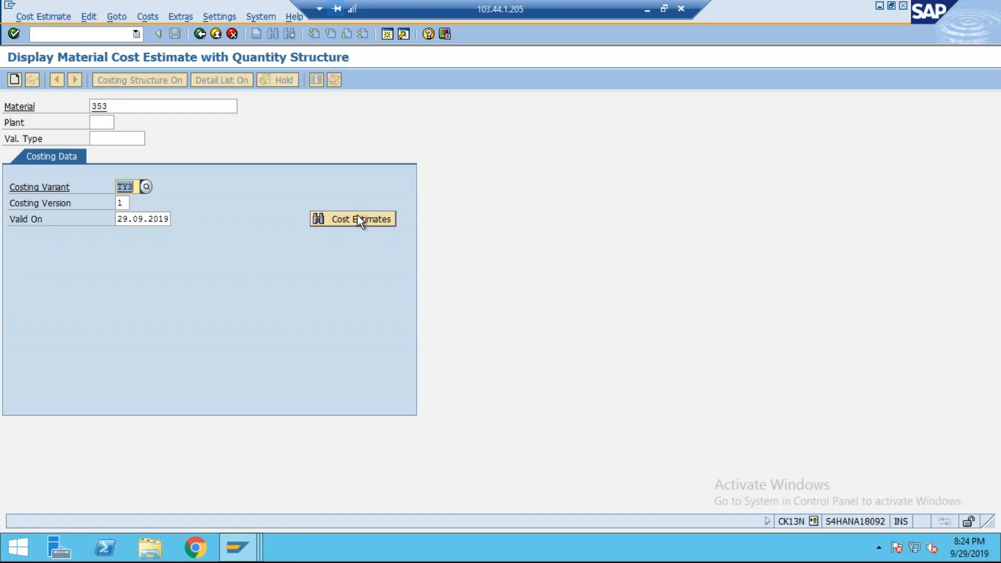
left_click(358, 218)
- Open the cost estimate and show its cost components as a list, totalling 14,920.07 USD
left_click(74, 391)
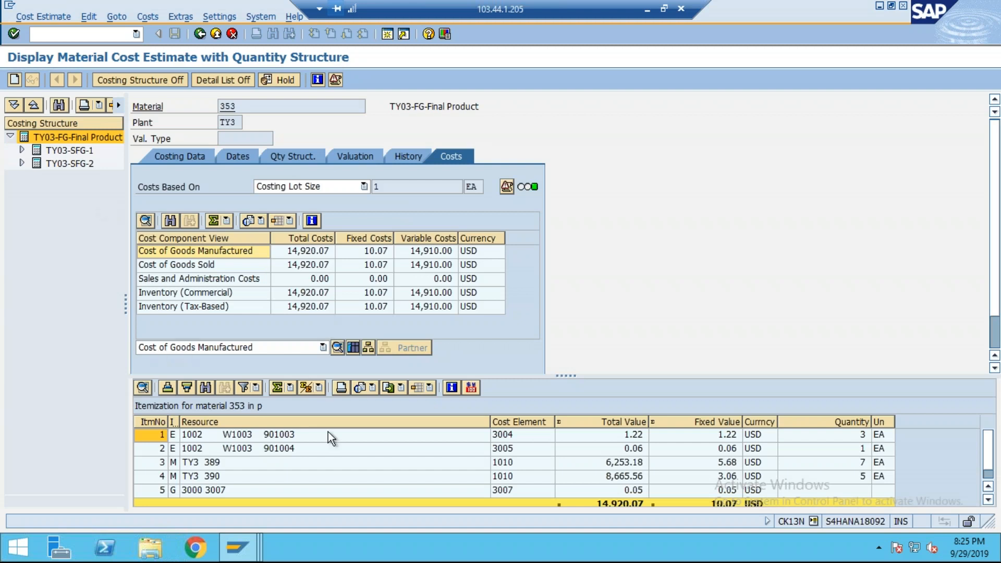
left_click(352, 345)
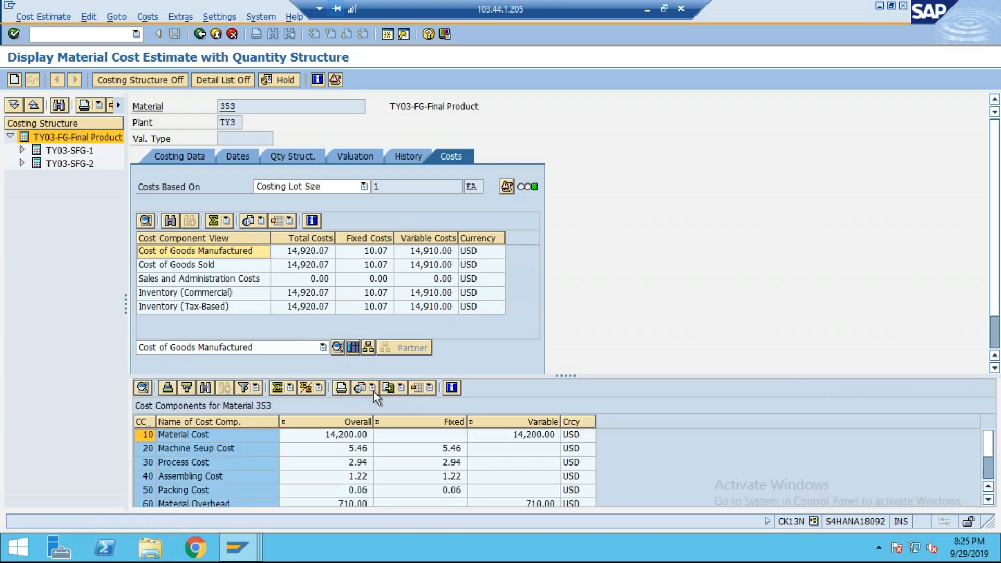
left_click(373, 389)
left_click(385, 404)
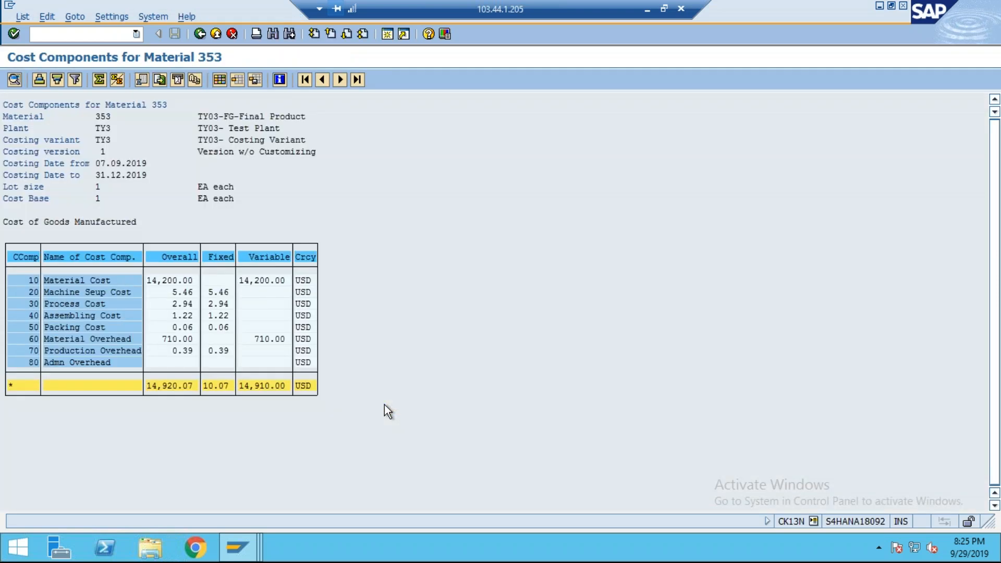
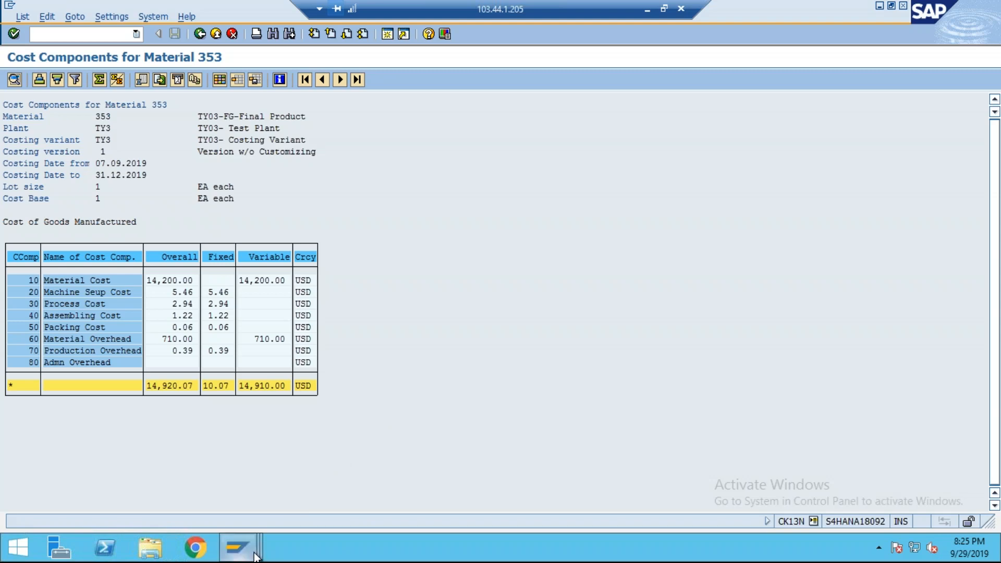
- Switch via taskbar previews to the Canteen cost center's Display Actual Cost Line Items report
left_click(238, 547)
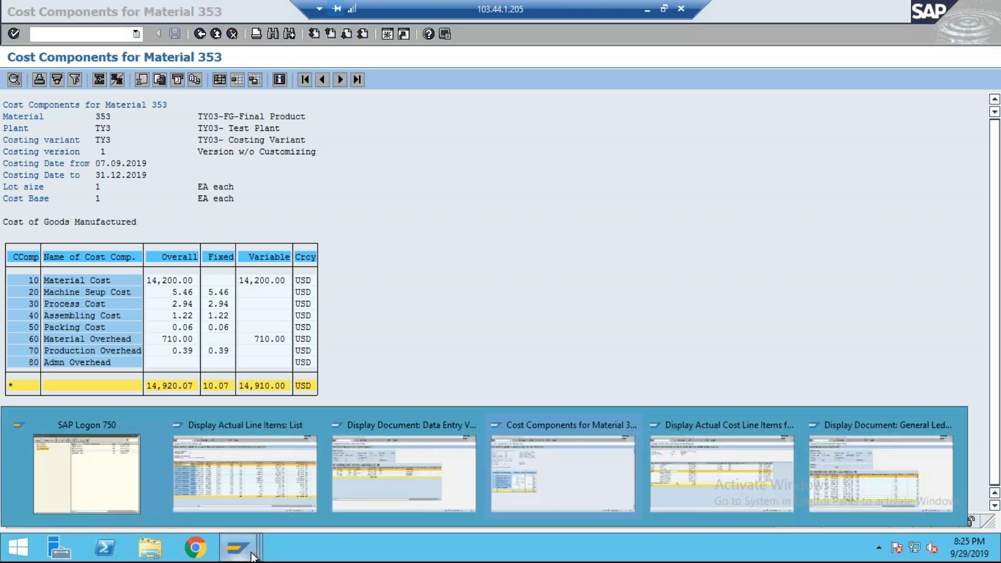
left_click(272, 424)
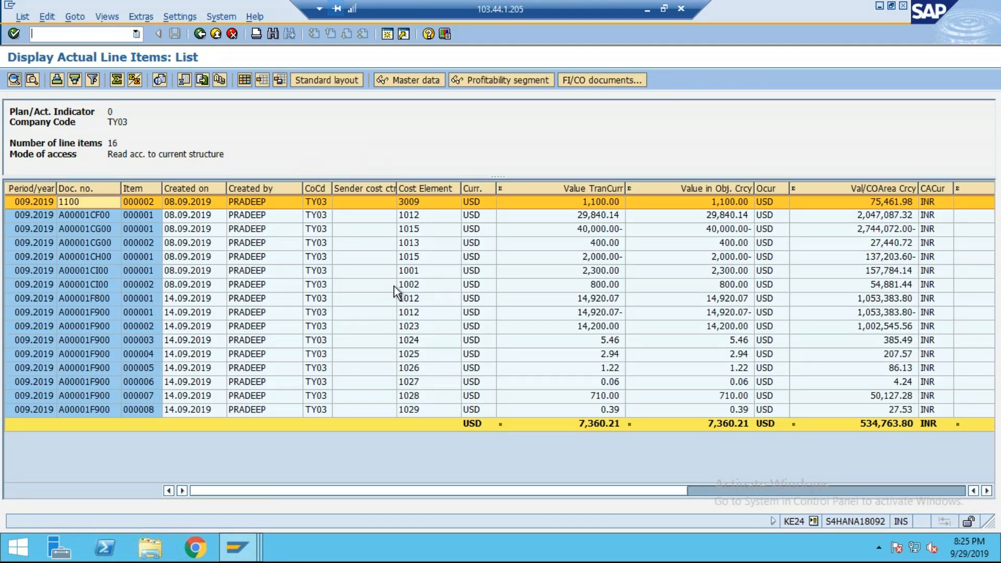
left_click(238, 548)
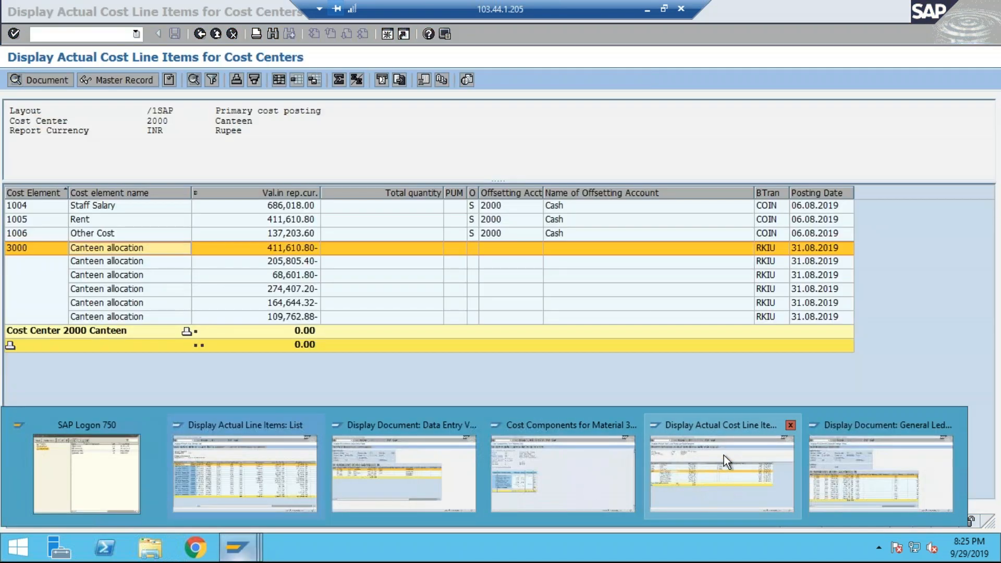
left_click(723, 455)
- Return to the main menu and open FAGLL03 G/L line item display under Accounting > Financial Accounting > General Ledger > Account
type("/n")
key("Return")
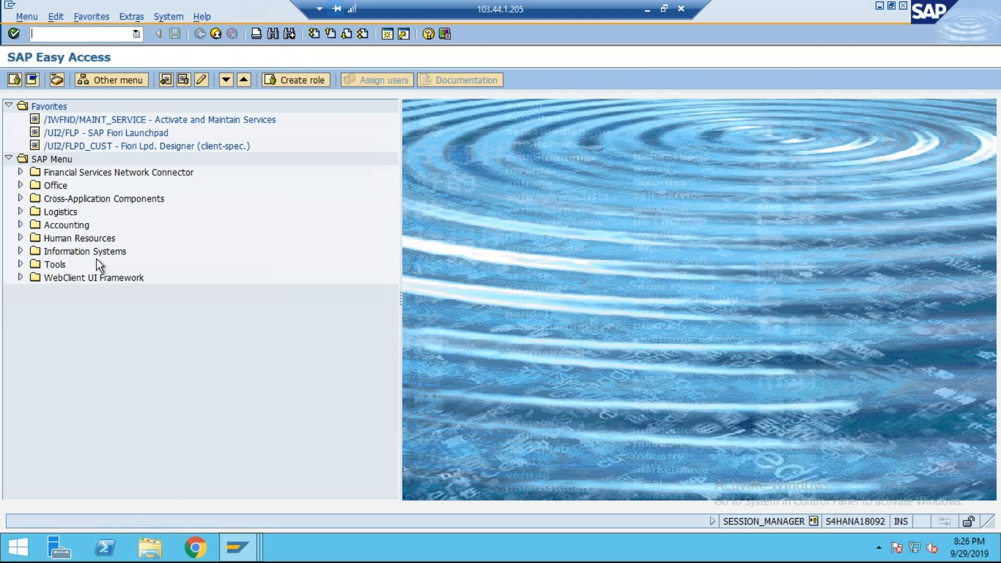
left_click(21, 224)
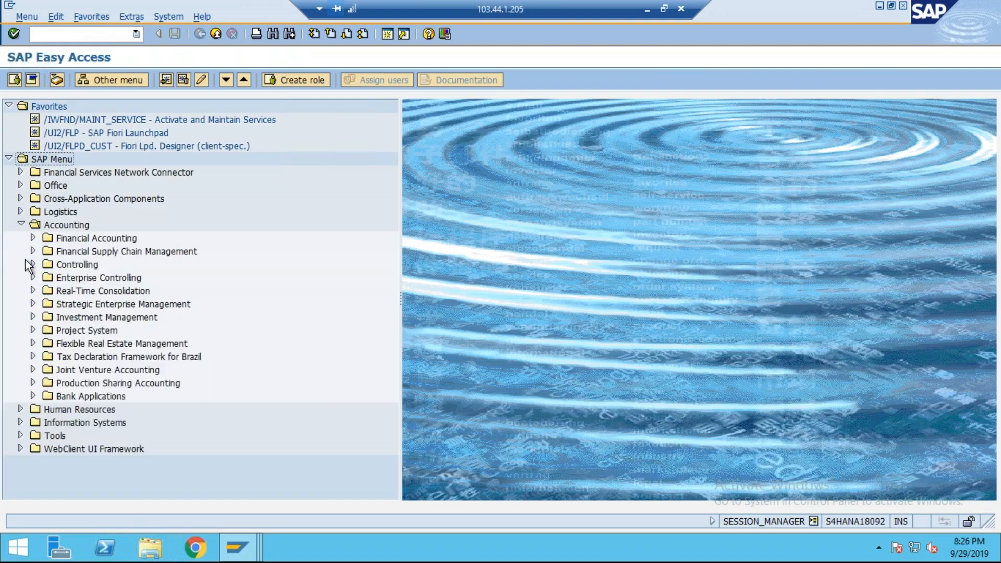
left_click(32, 237)
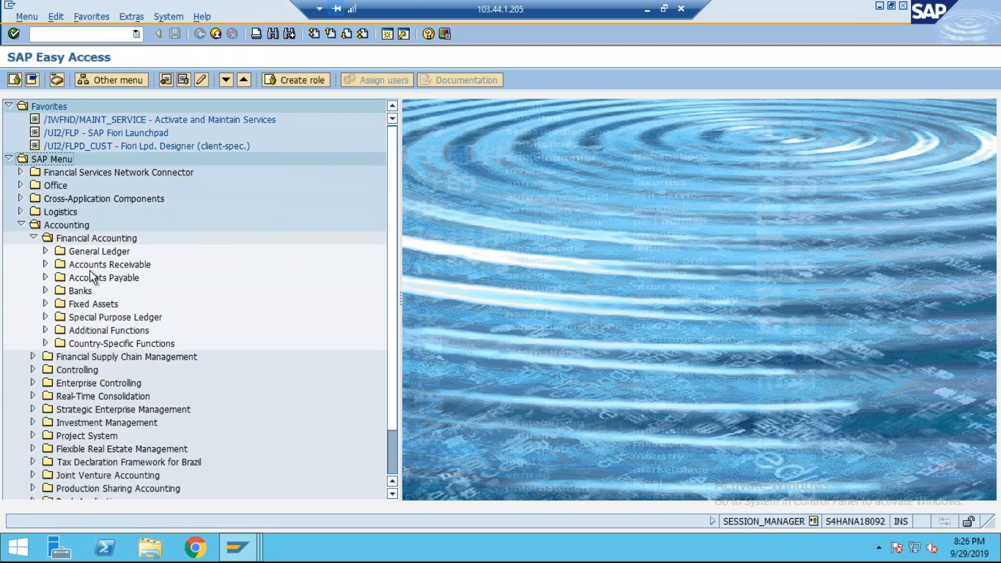
left_click(45, 251)
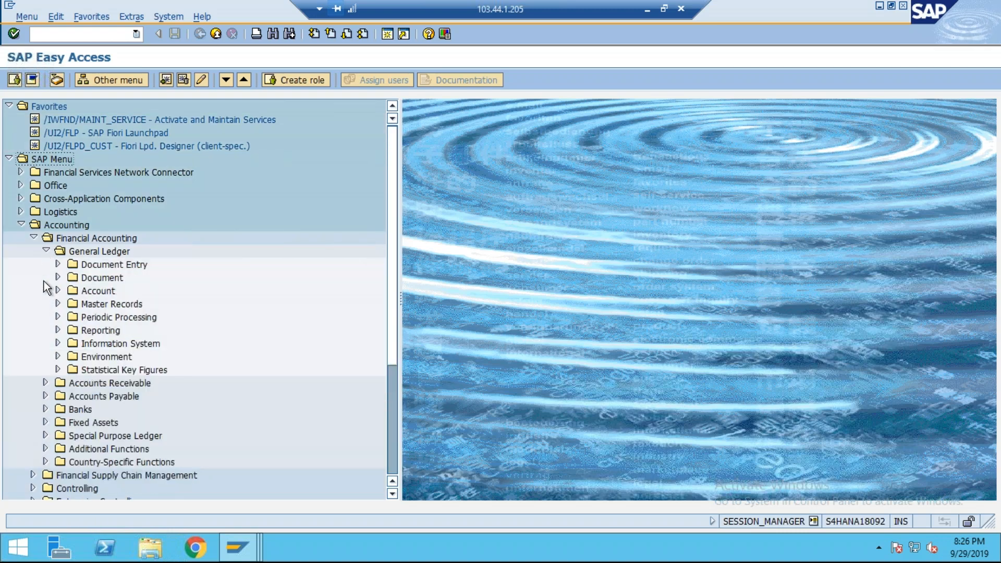
left_click(55, 290)
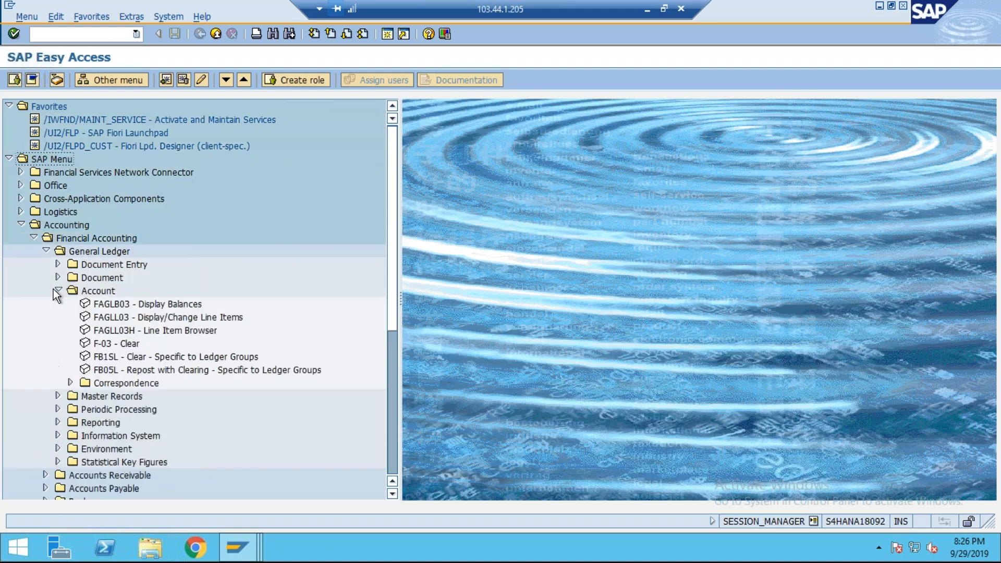
left_click(164, 323)
double_click(164, 323)
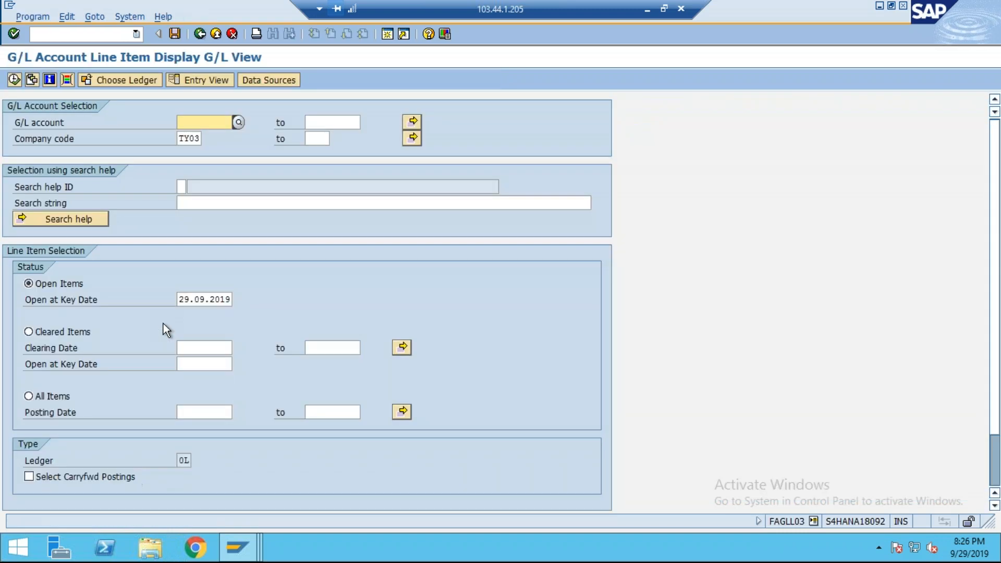
- Report all items for G/L account 1012 COGS from chart TY03, then open a new session window
left_click(239, 123)
key("Tab")
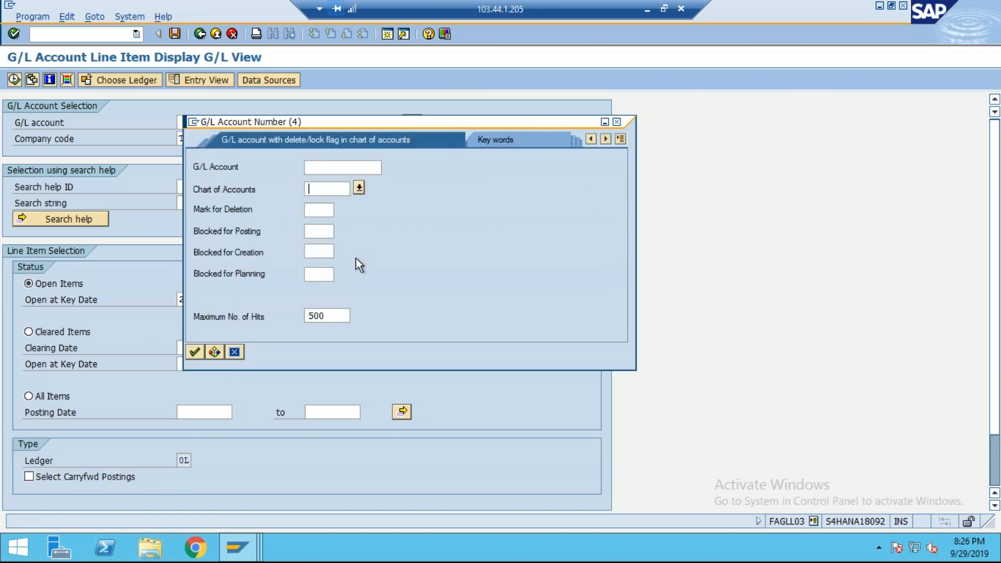
type("ty03")
key("Return")
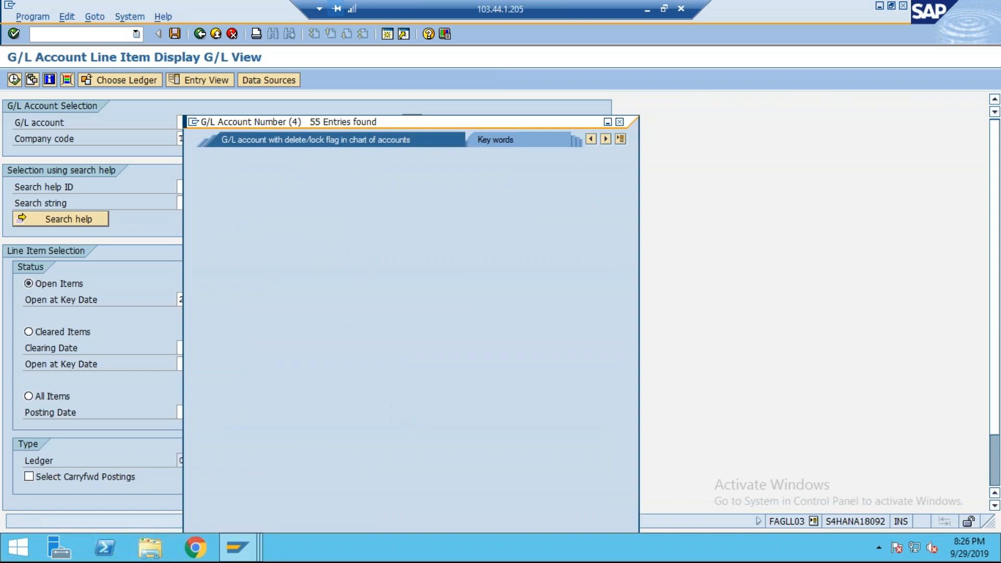
double_click(201, 272)
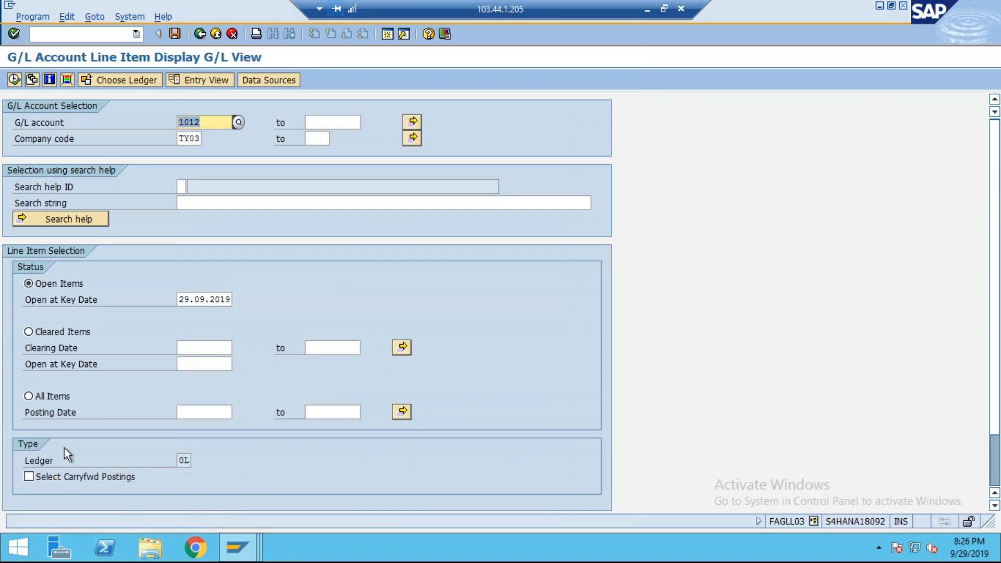
left_click(29, 396)
left_click(14, 79)
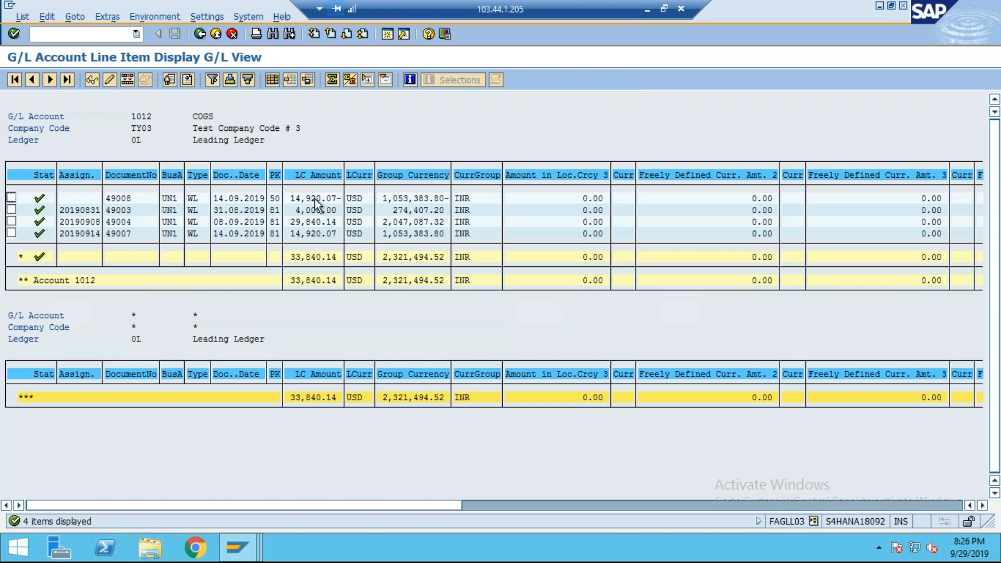
left_click(310, 233)
left_click(386, 33)
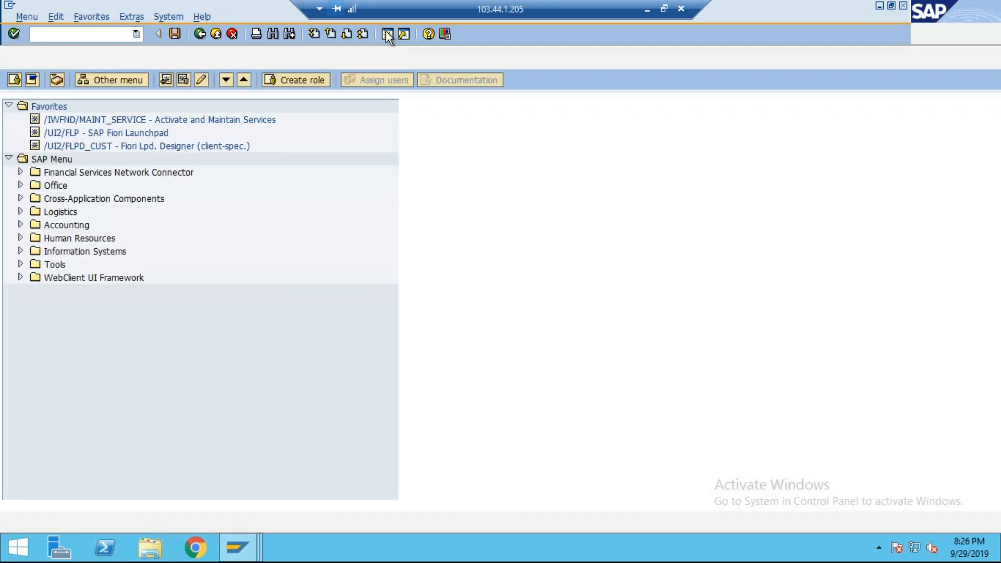
- Display accounting document 49007 with FB03
type("fb03")
key("Return")
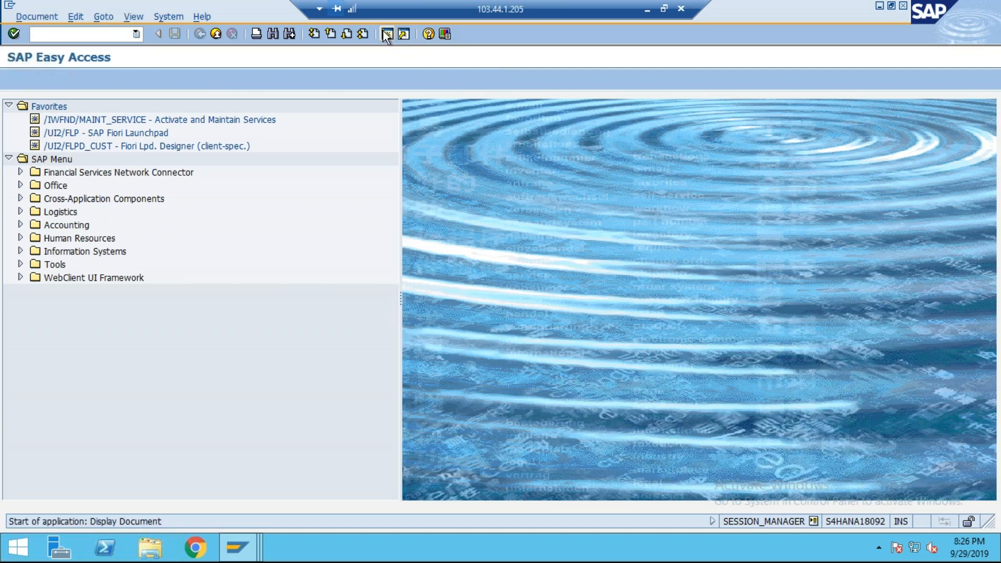
key("BackSpace")
type("4")
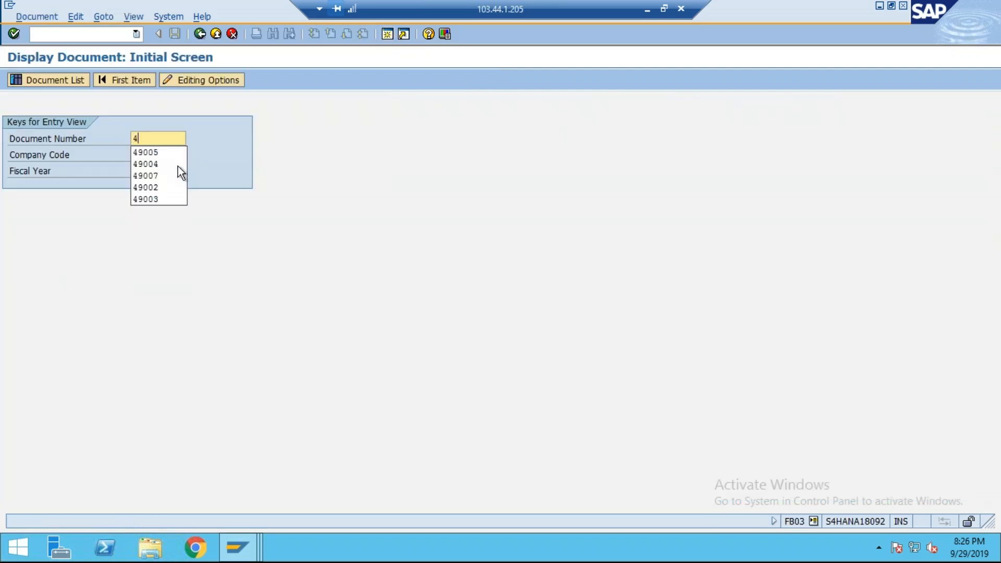
type("9007")
key("Return")
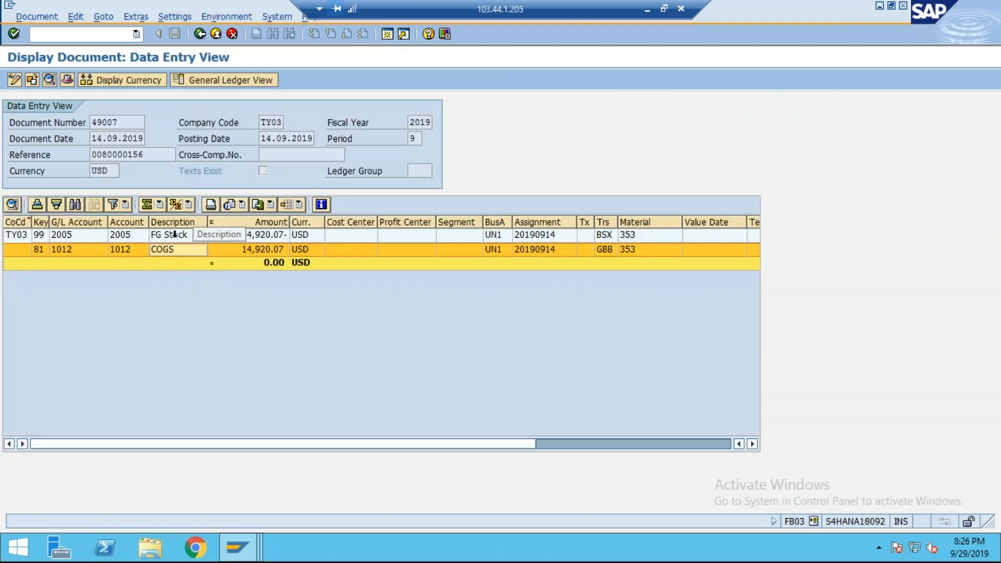
- View the original material document behind 49007's FG Stock line, then return to 49007
left_click(199, 233)
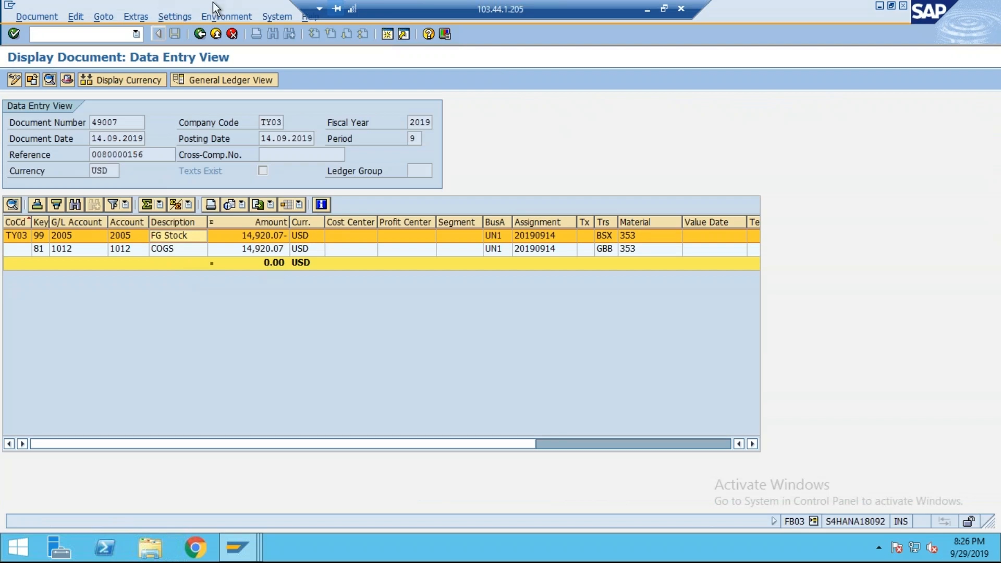
left_click(229, 17)
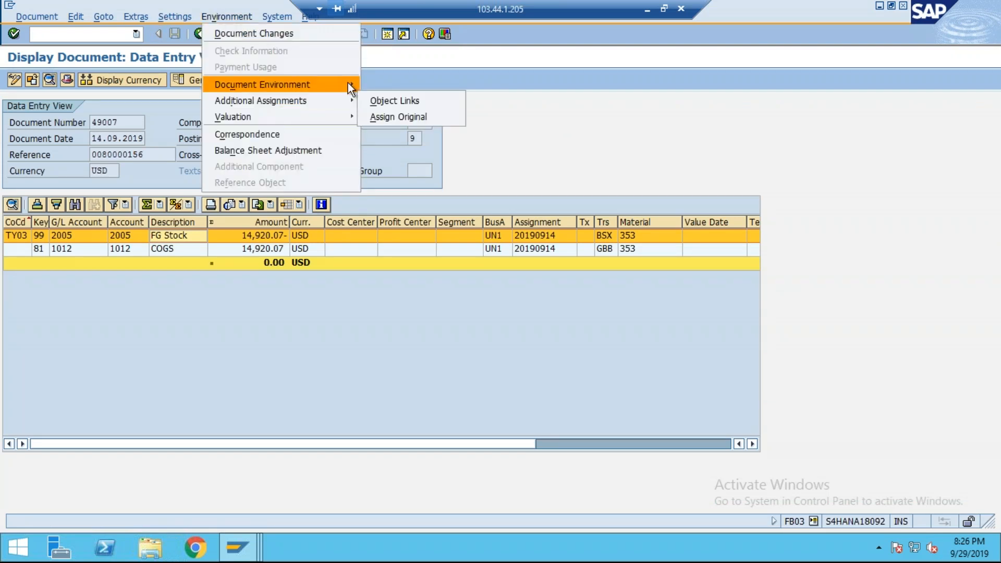
mouse_move(348, 84)
left_click(468, 85)
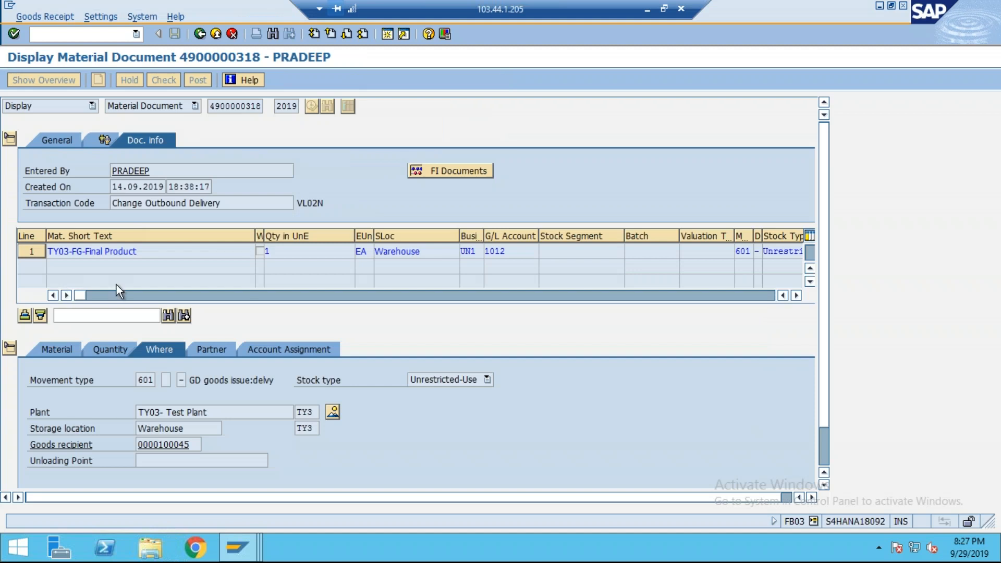
left_click(199, 34)
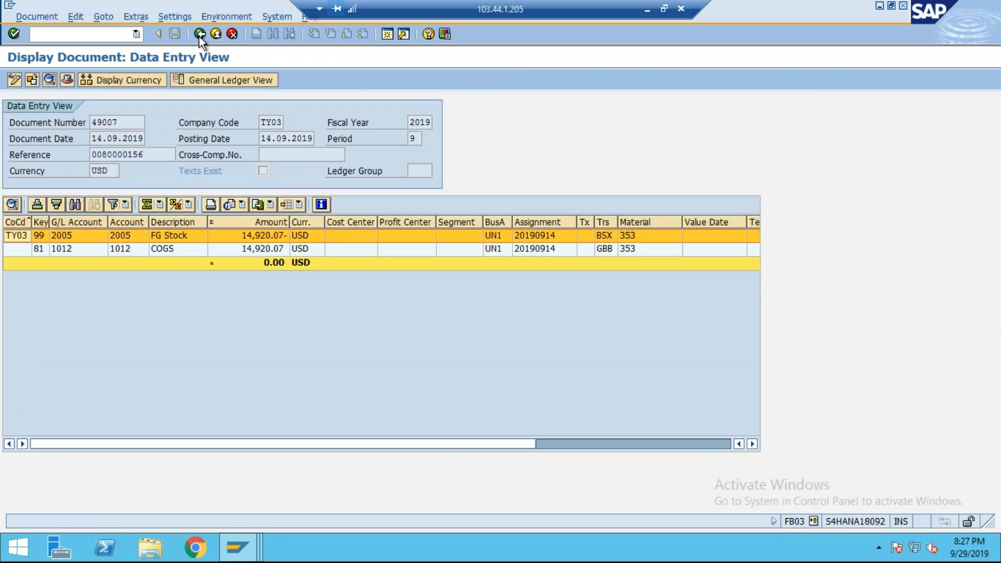
left_click(230, 17)
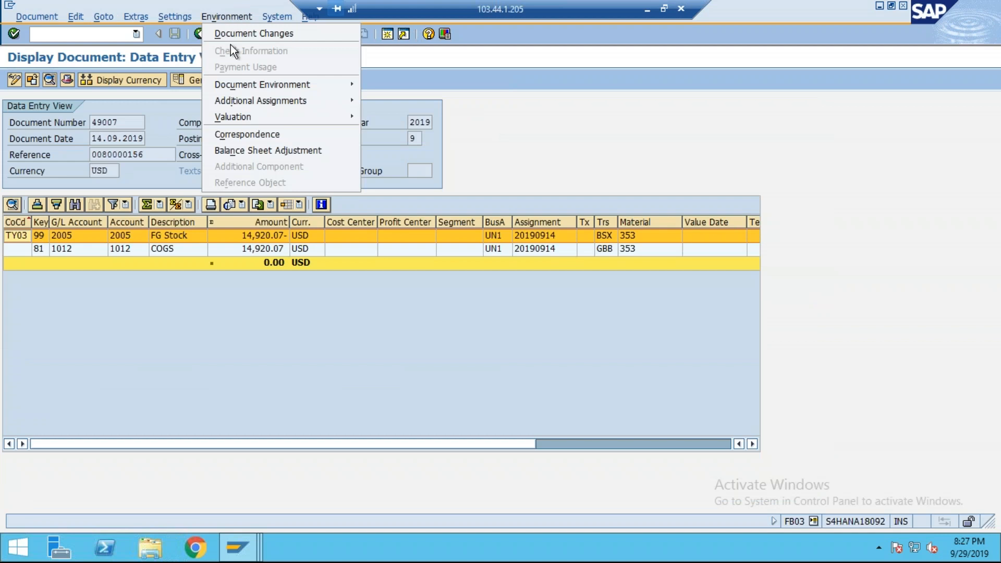
mouse_move(321, 89)
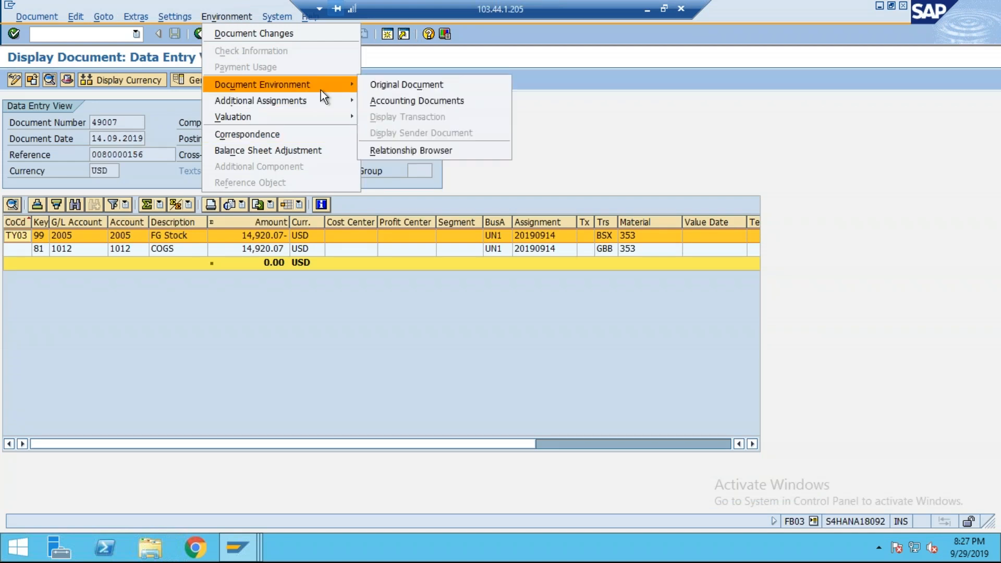
left_click(448, 100)
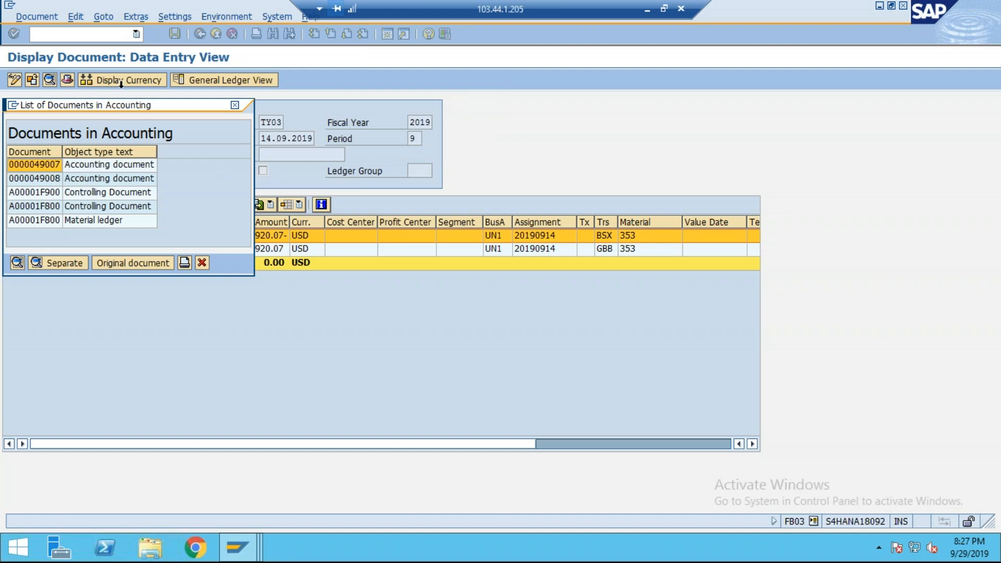
left_click_drag(111, 104, 476, 115)
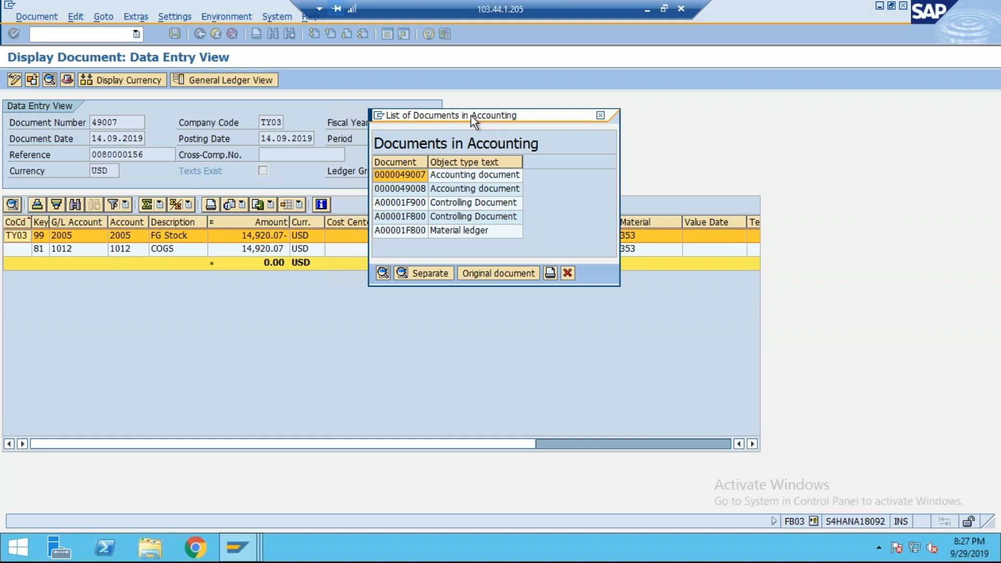
left_click(480, 189)
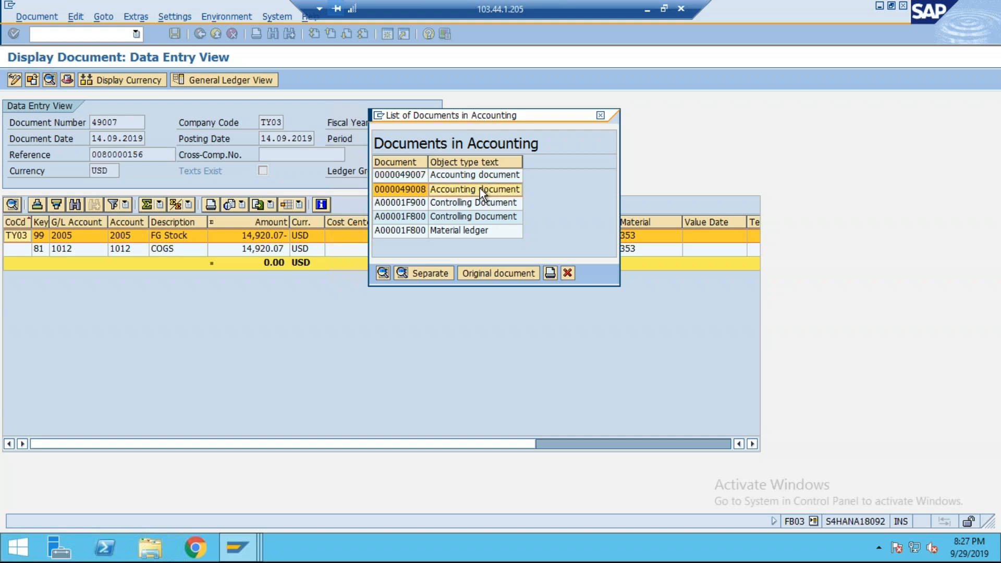
double_click(479, 189)
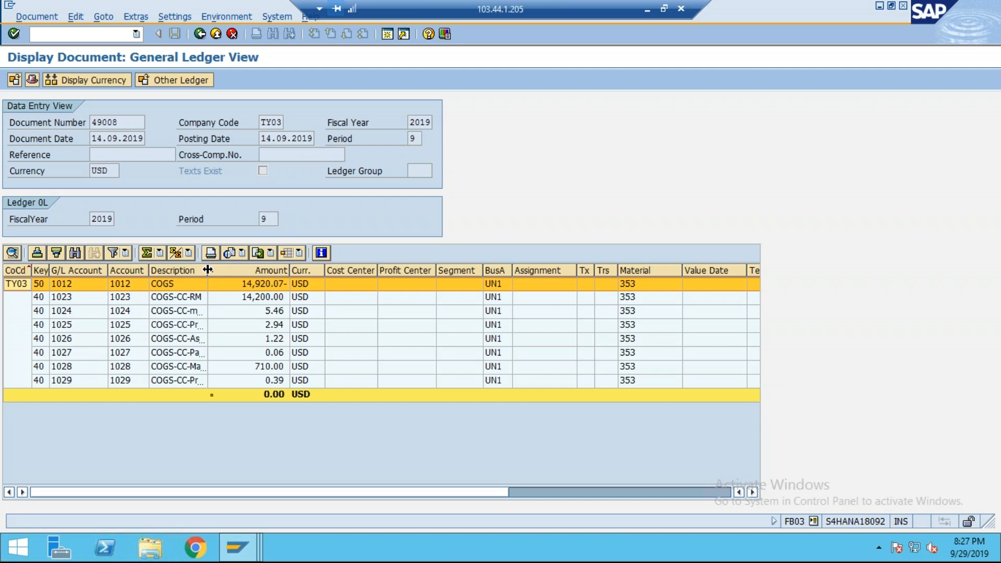
left_click(237, 546)
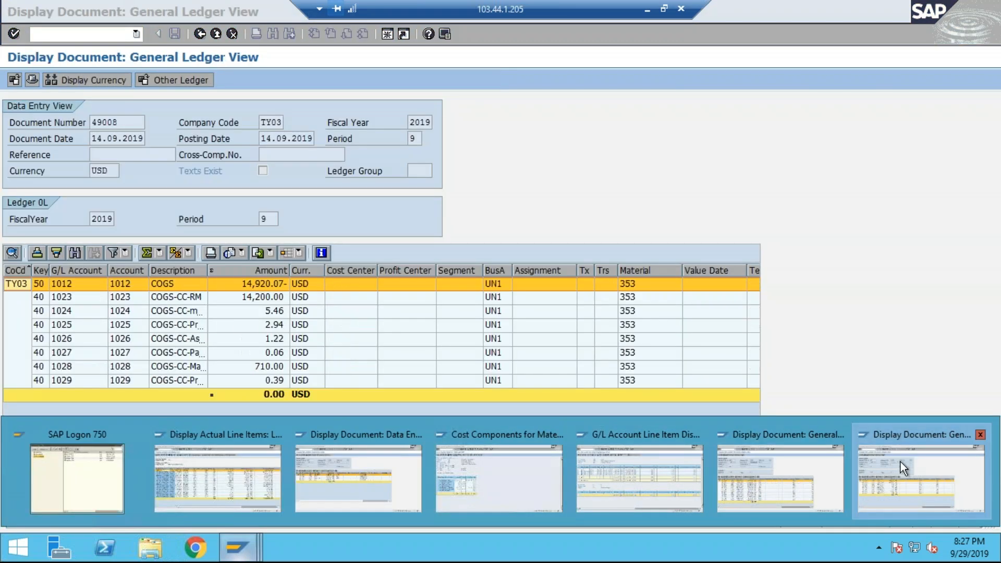
- Switch to the G/L line item report window and return to its selection screen
left_click(899, 462)
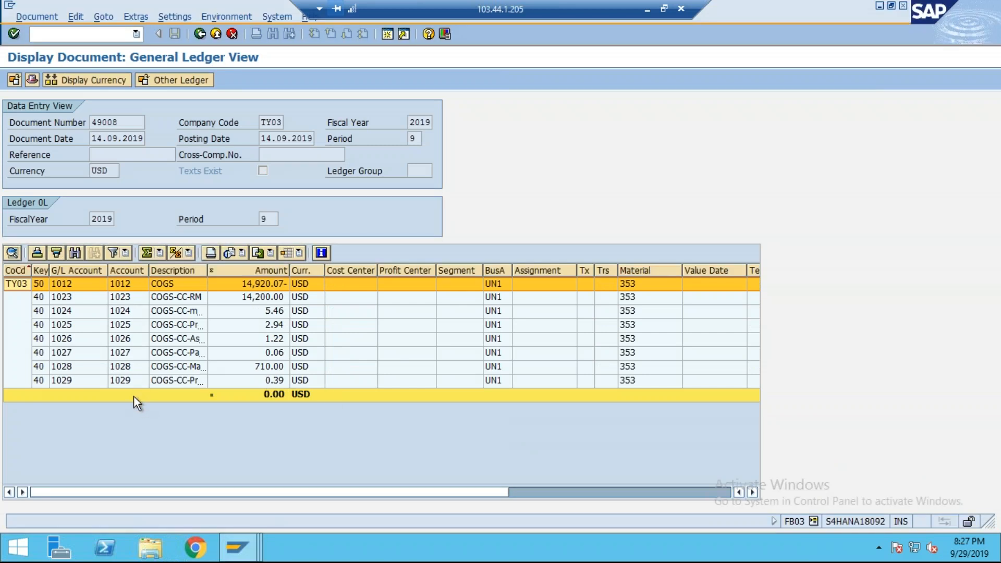
mouse_move(238, 547)
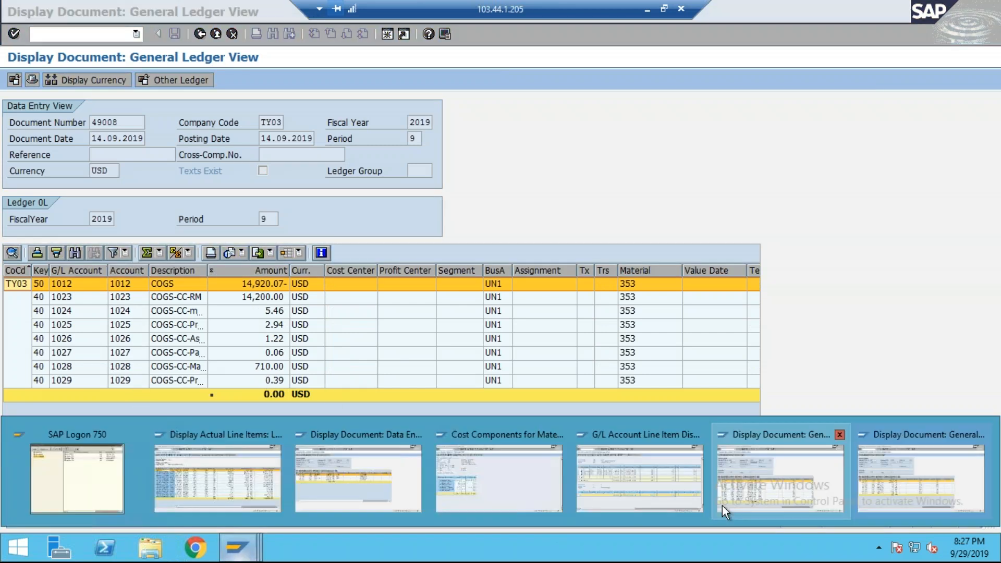
left_click(668, 467)
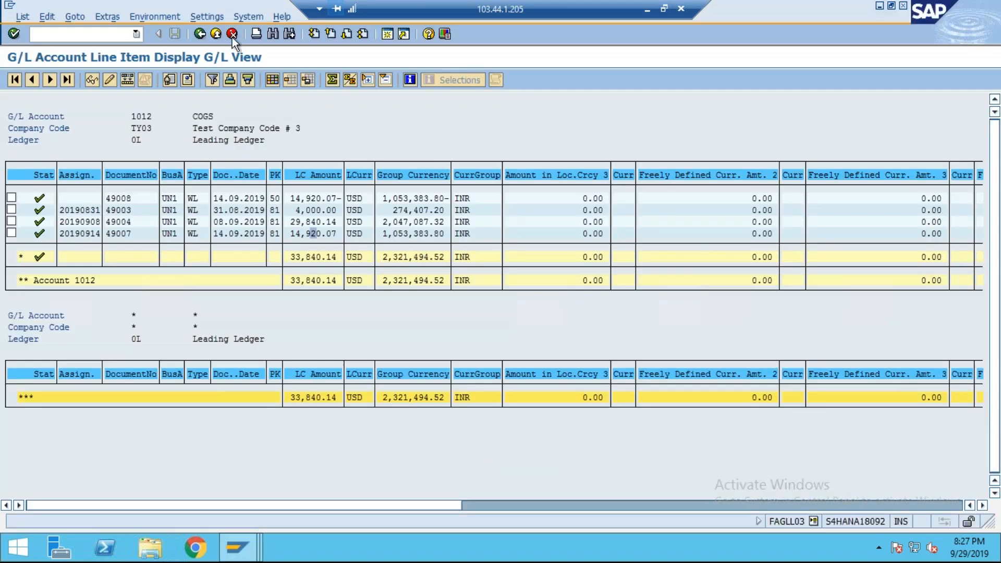
left_click(200, 34)
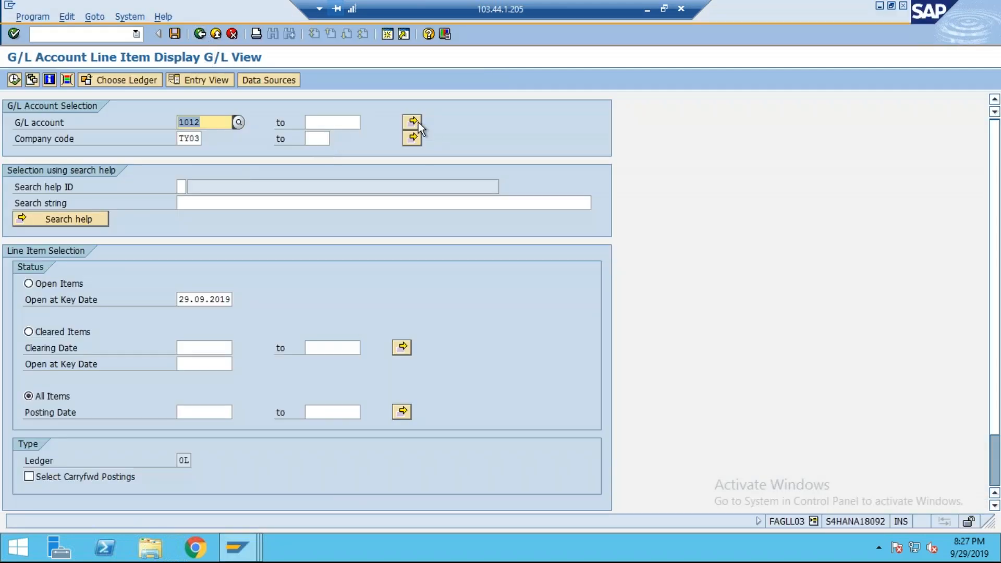
- Add G/L accounts 1023 through 1029 to the multiple selection and execute the report
type("1023")
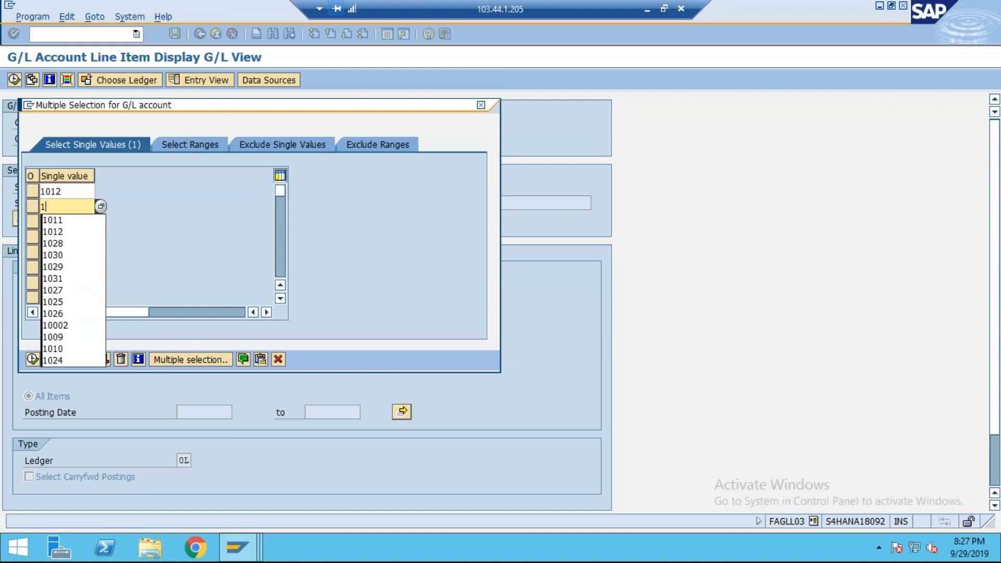
key("Return")
type("1024")
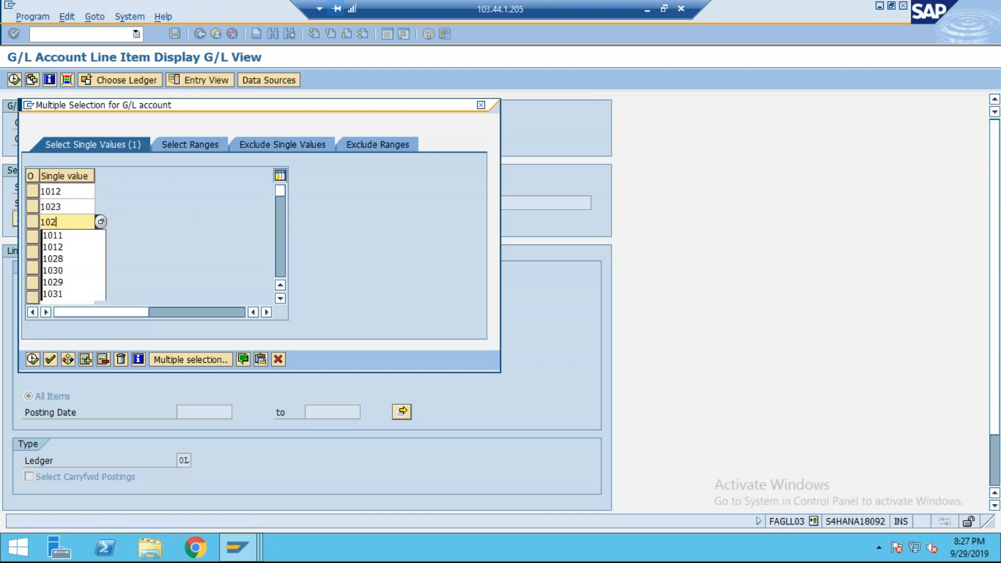
key("Return")
type("1025")
key("Return")
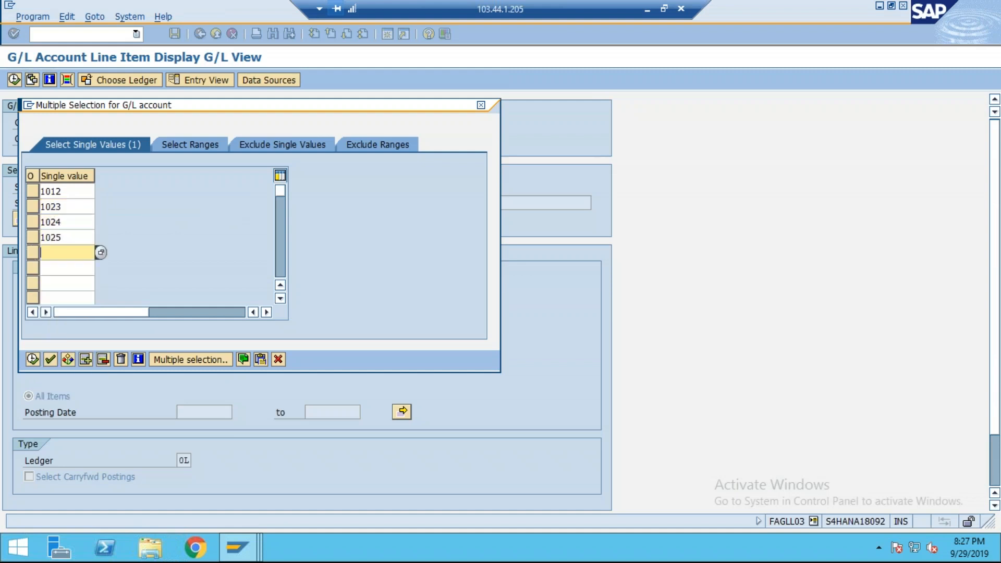
type("1026")
key("Return")
type("1027")
key("Return")
type("1028")
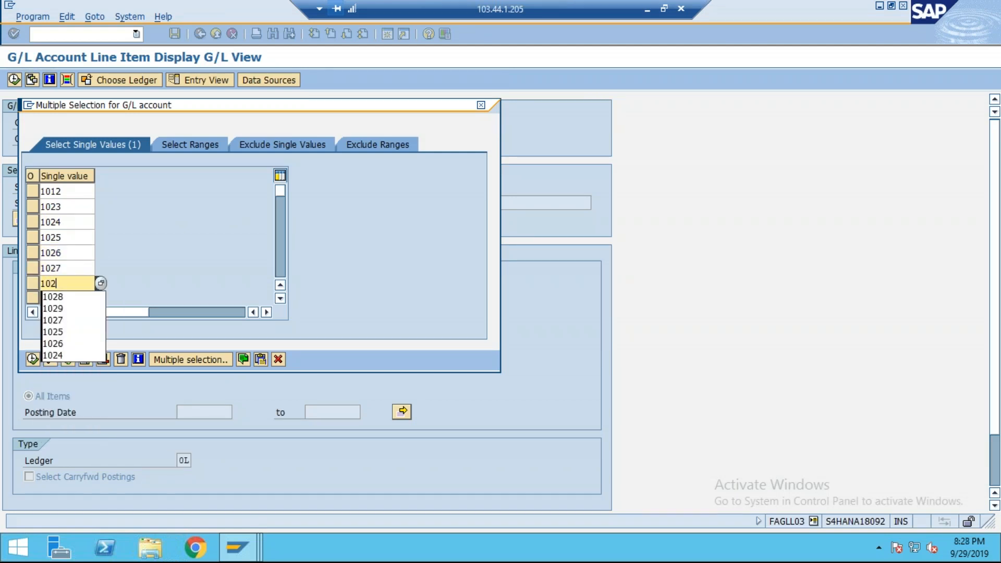
key("Return")
type("10")
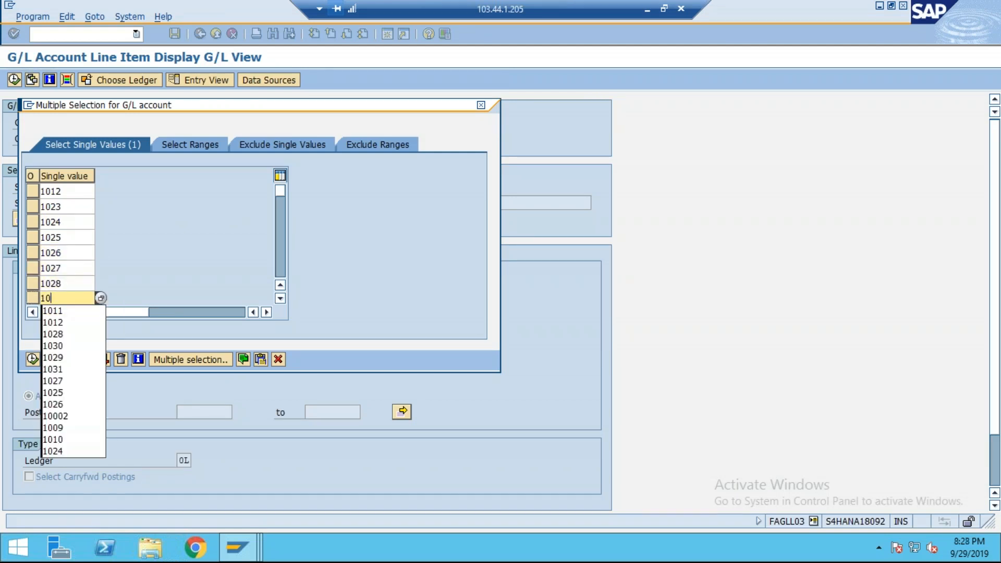
type("29")
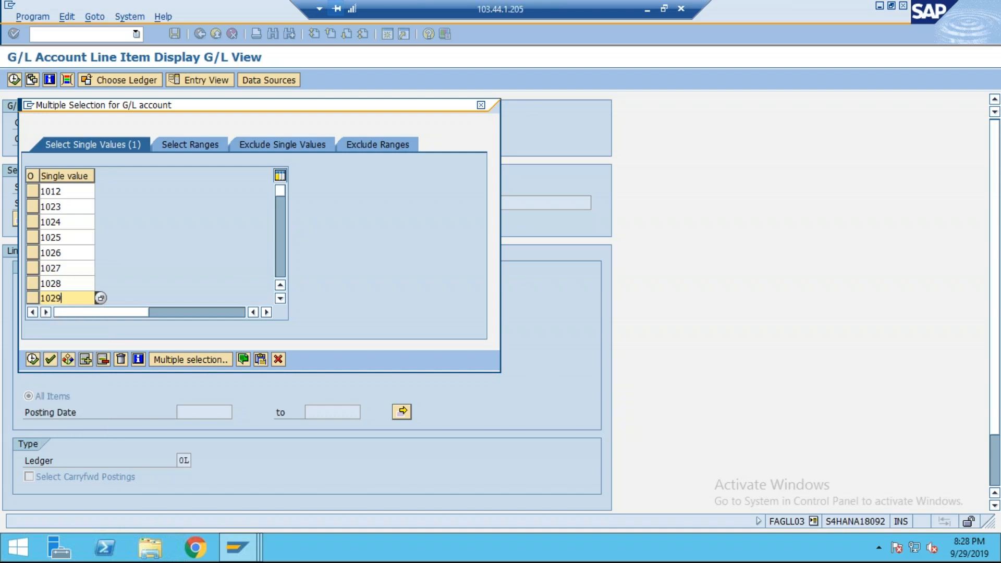
left_click(32, 359)
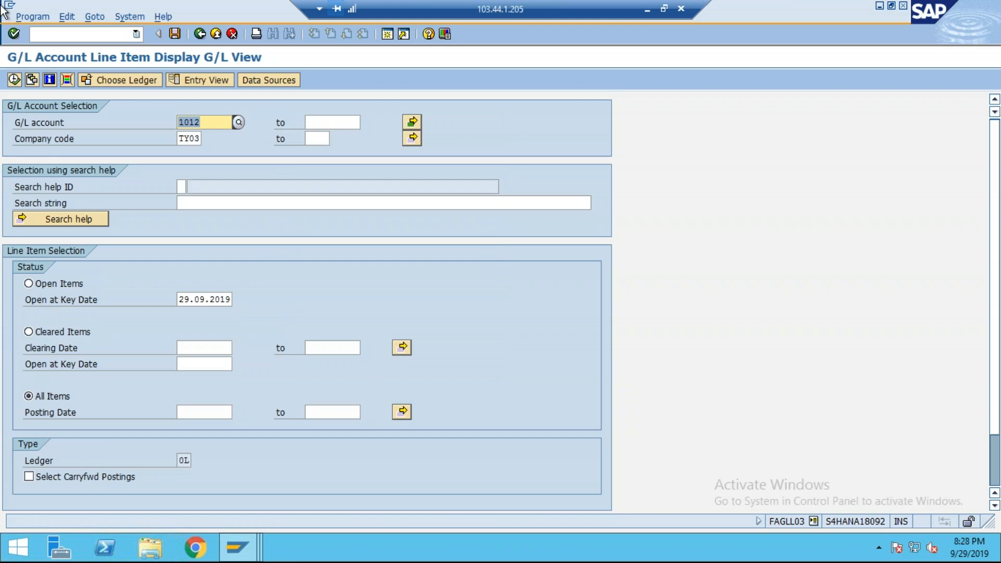
left_click(14, 80)
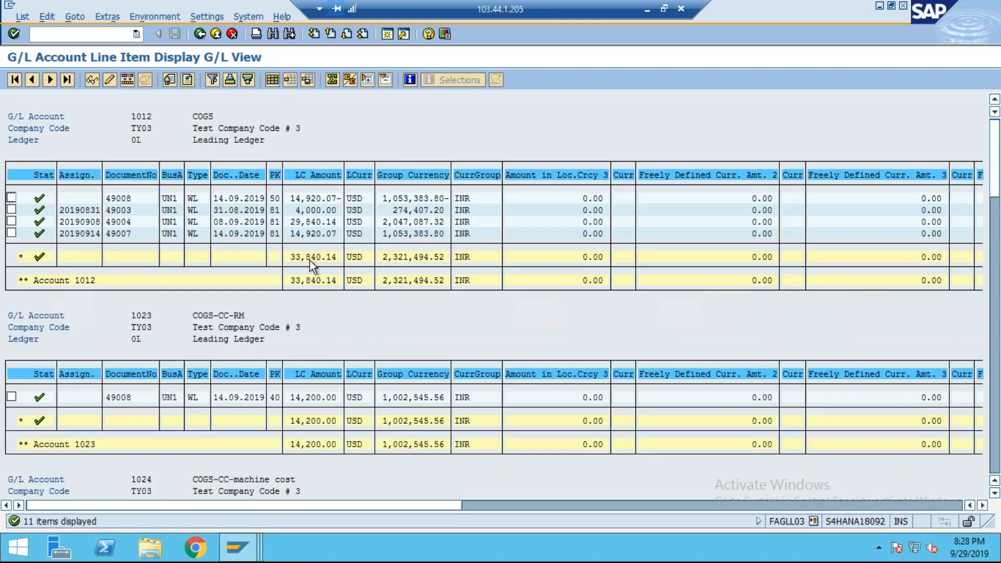
left_click(314, 236)
left_click(319, 198)
scroll(300, 408, "down", 1)
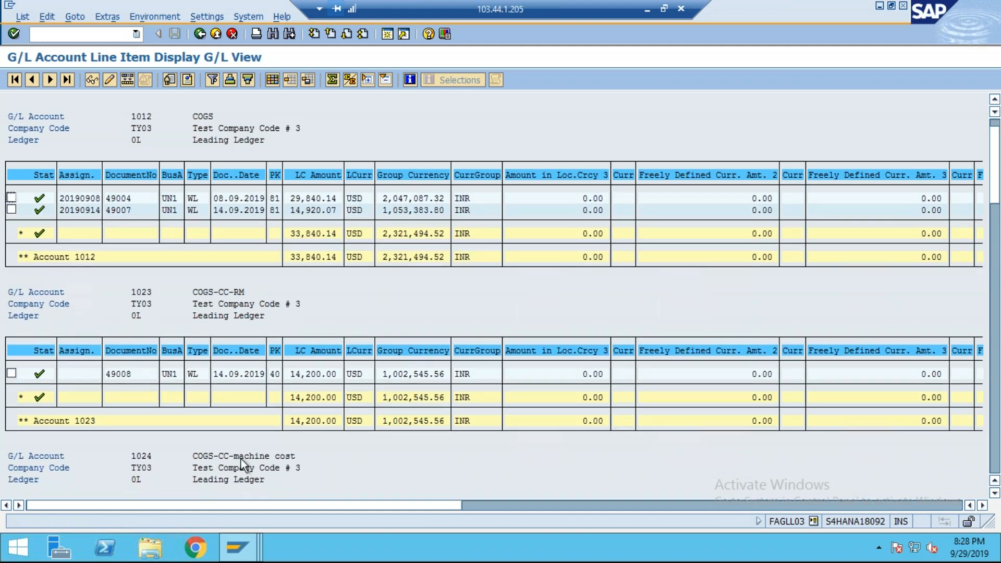
left_click(241, 554)
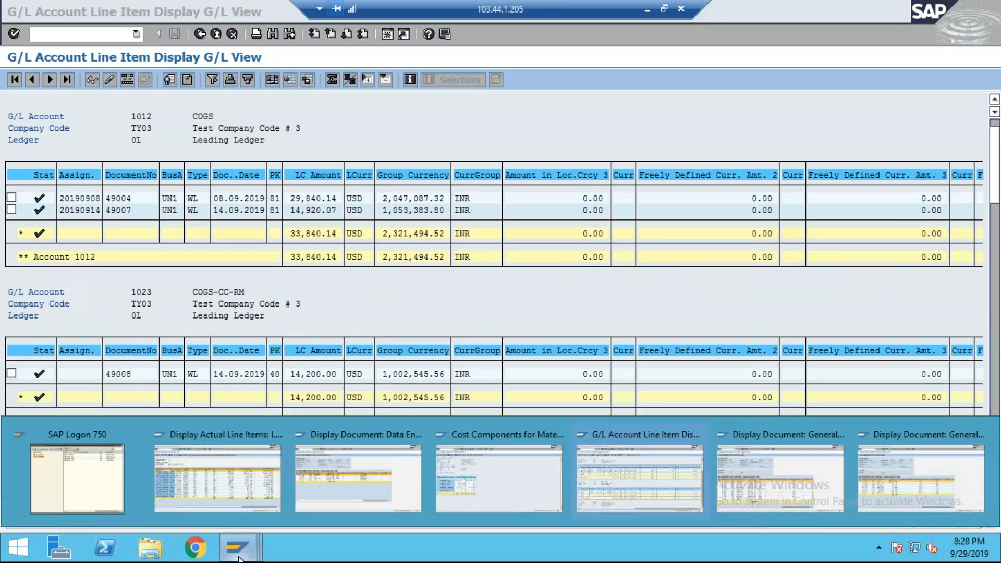
left_click(474, 461)
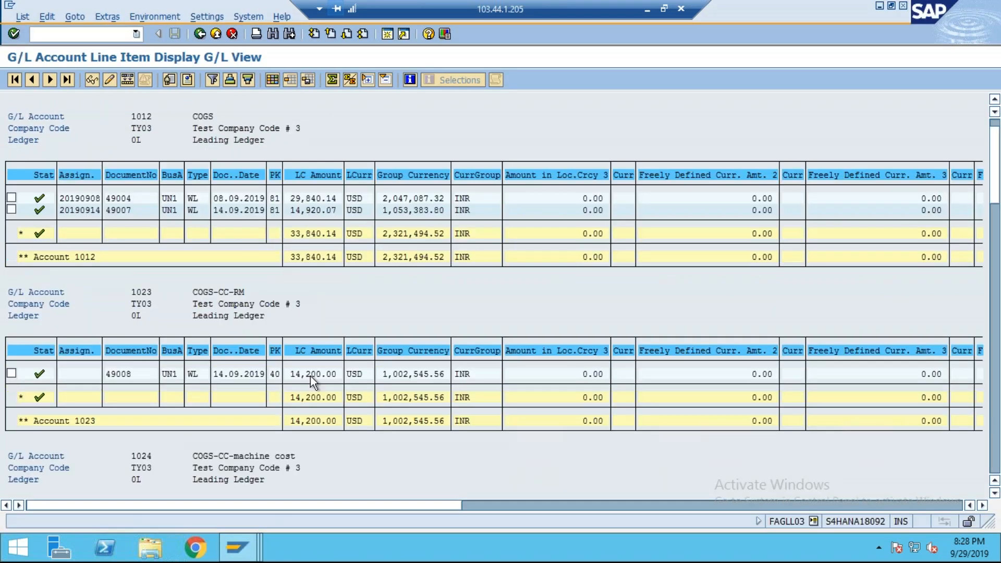
scroll(311, 377, "down", 3)
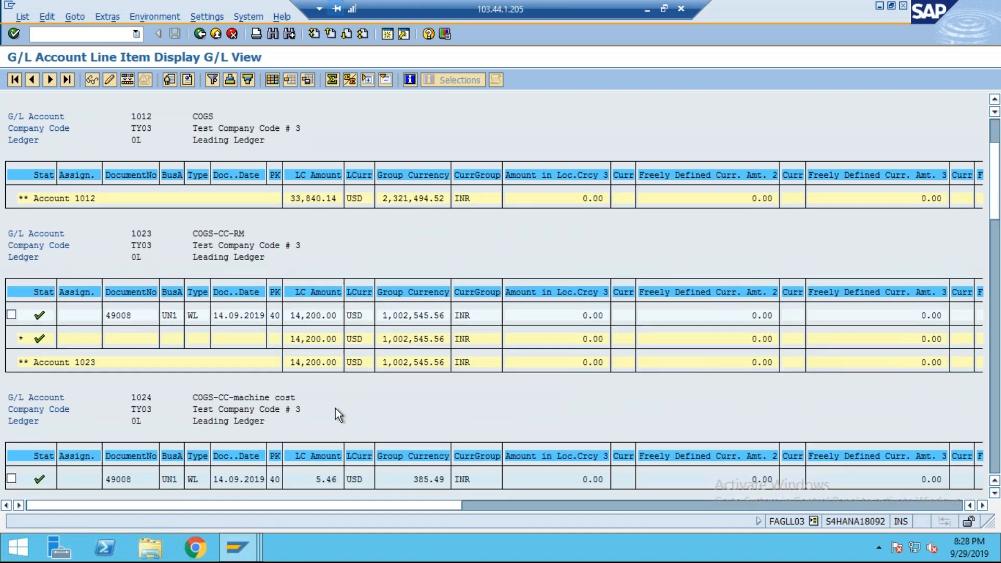
scroll(336, 411, "down", 2)
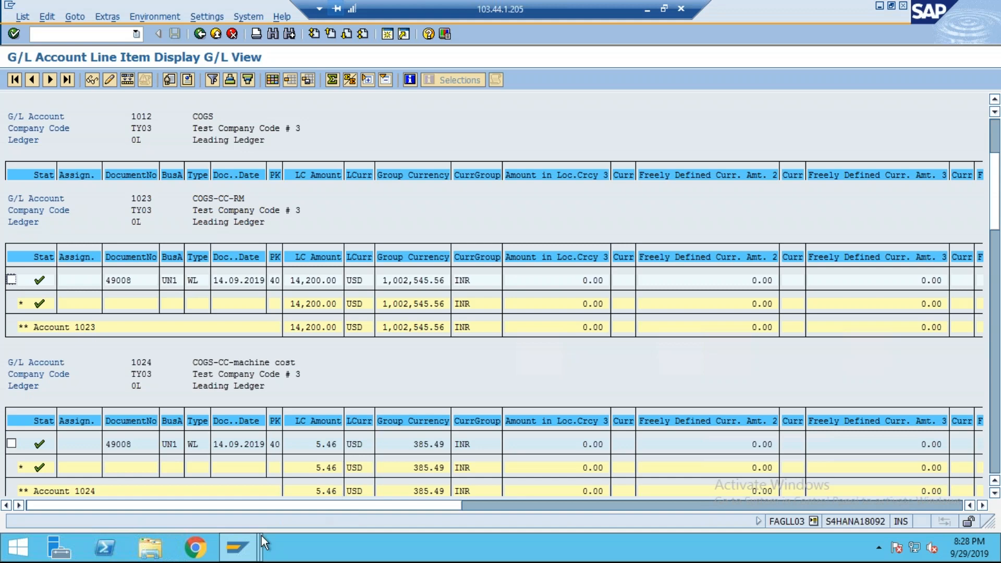
left_click(237, 548)
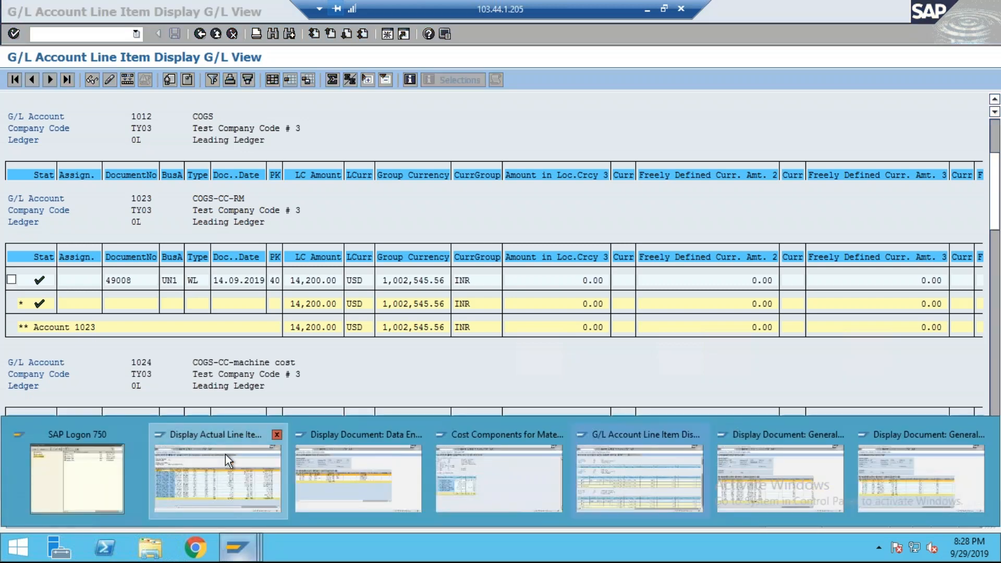
- In KE24 actual line items, compare the 1012, 14,920.07- reversal, 14,200.00, 5.46 and 2.94 lines
left_click(226, 459)
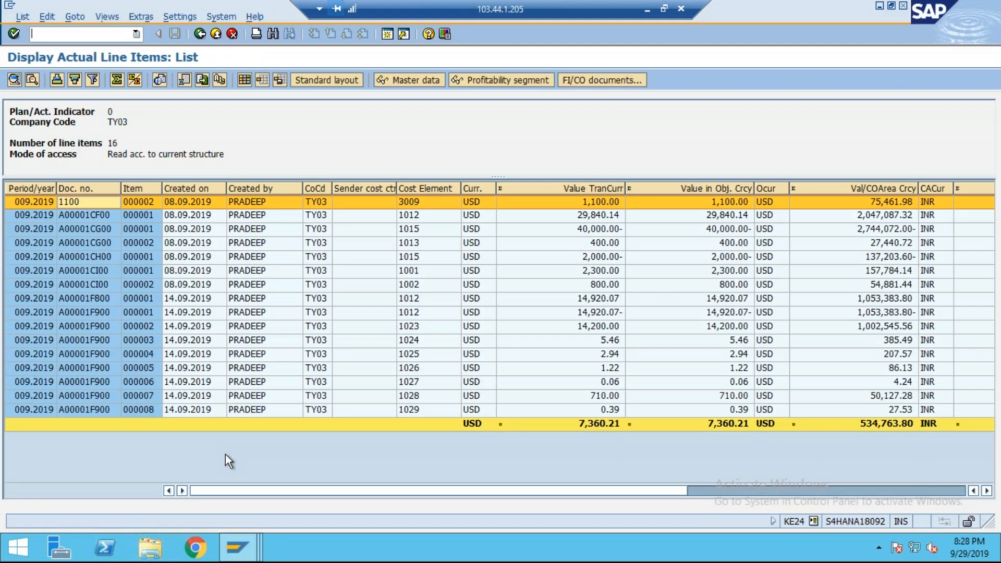
left_click(434, 298)
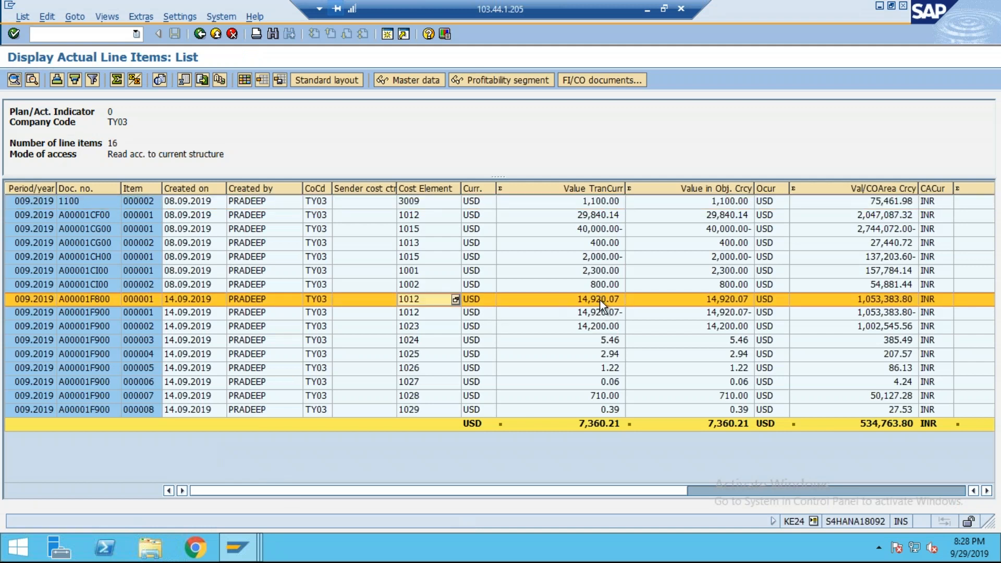
left_click(606, 313)
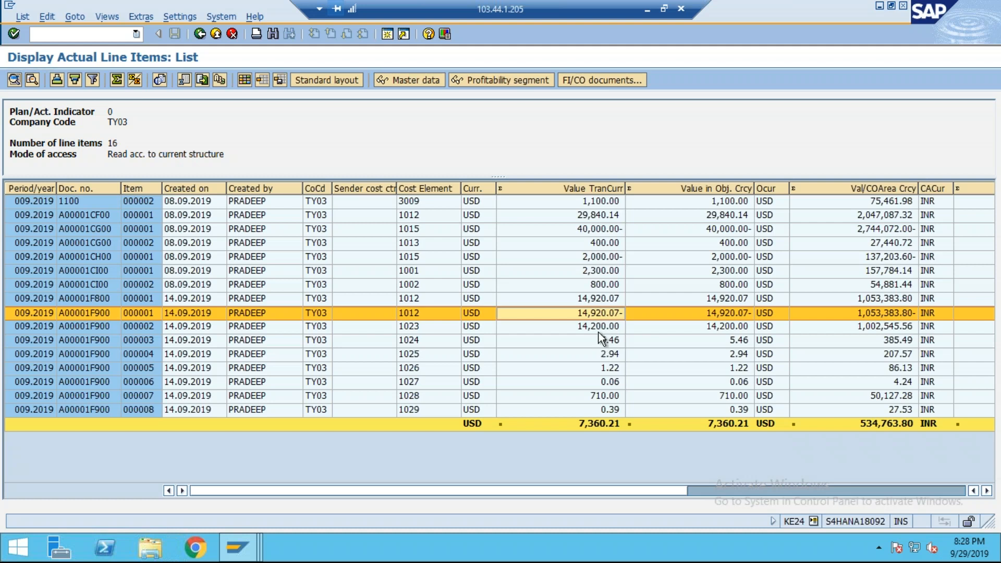
left_click(599, 332)
left_click(598, 340)
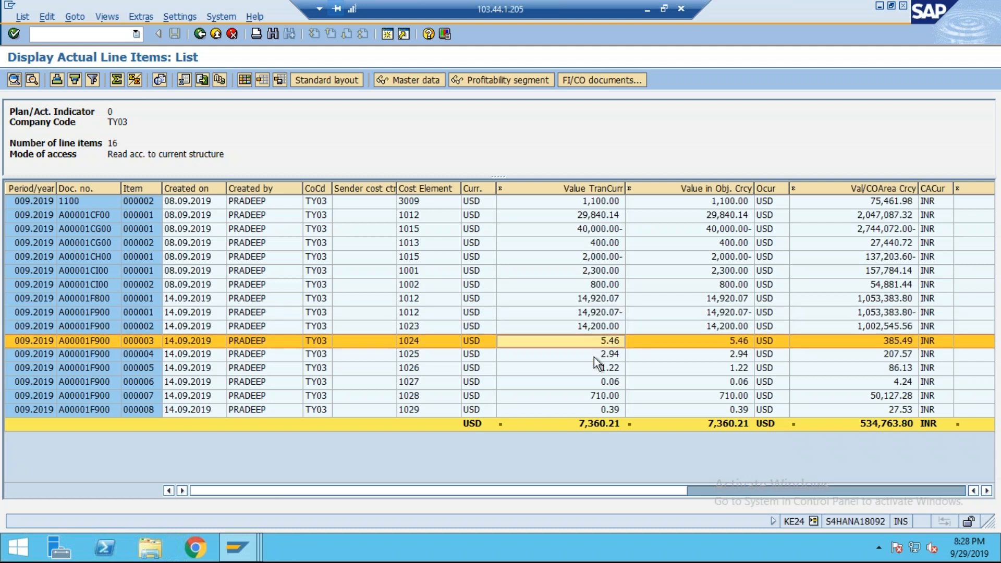
left_click(593, 358)
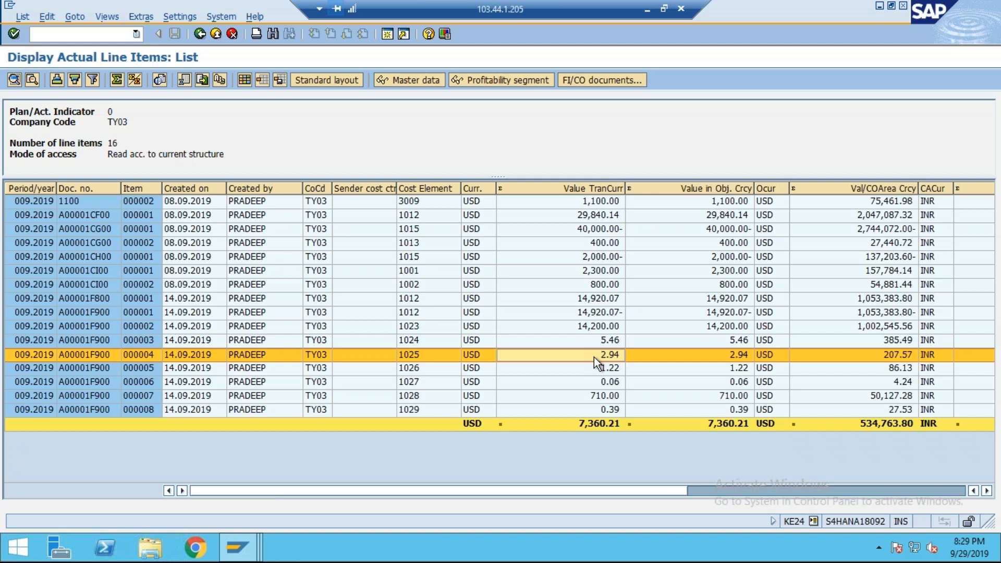
- Log off and close every SAP session with /nex
left_click(99, 34)
type("/nex")
key("Return")
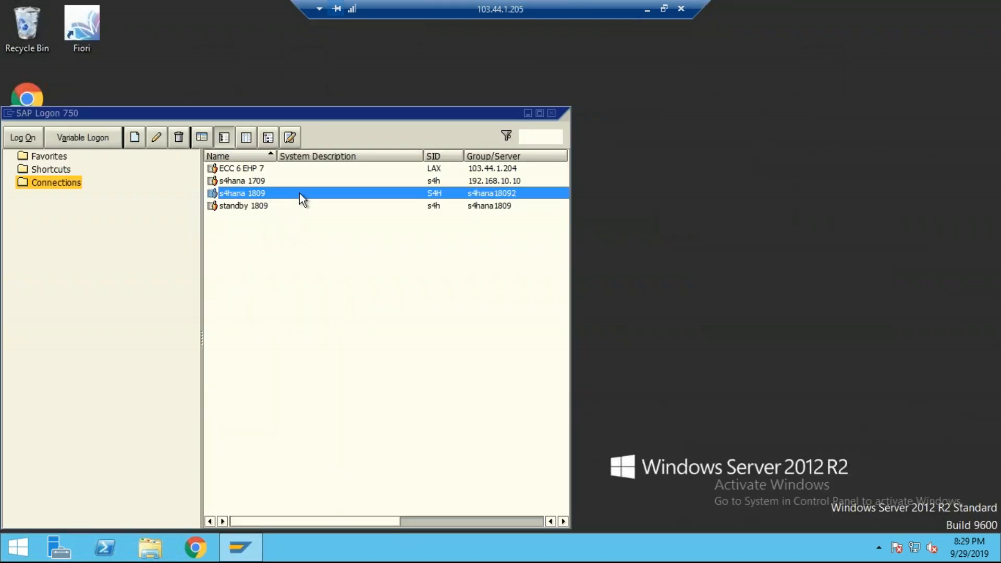
- Log on to the s4hana 1809 system with the suggested user name and the account password
double_click(299, 193)
type("p")
key("Down")
key("Return")
key("Tab")
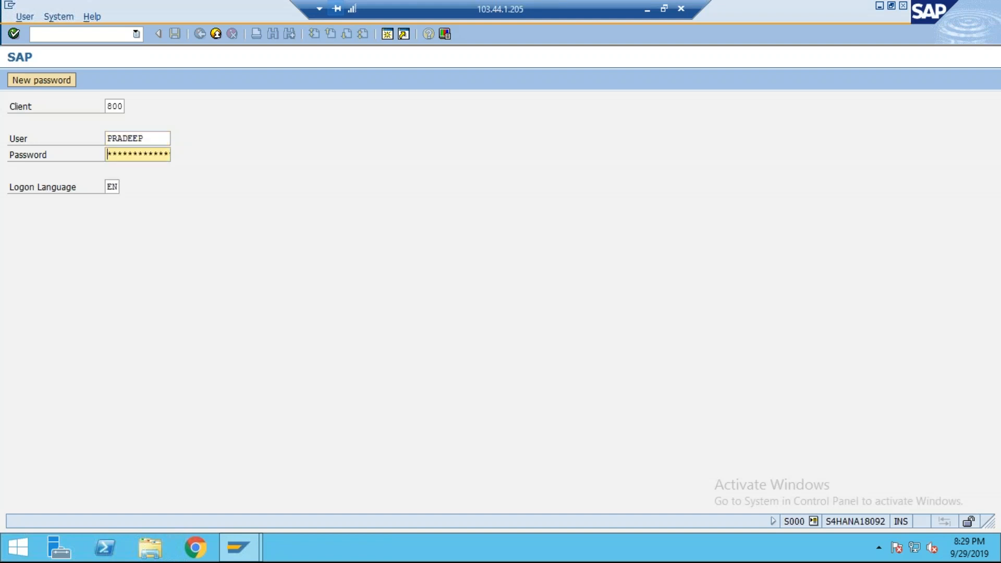
type("********")
key("Return")
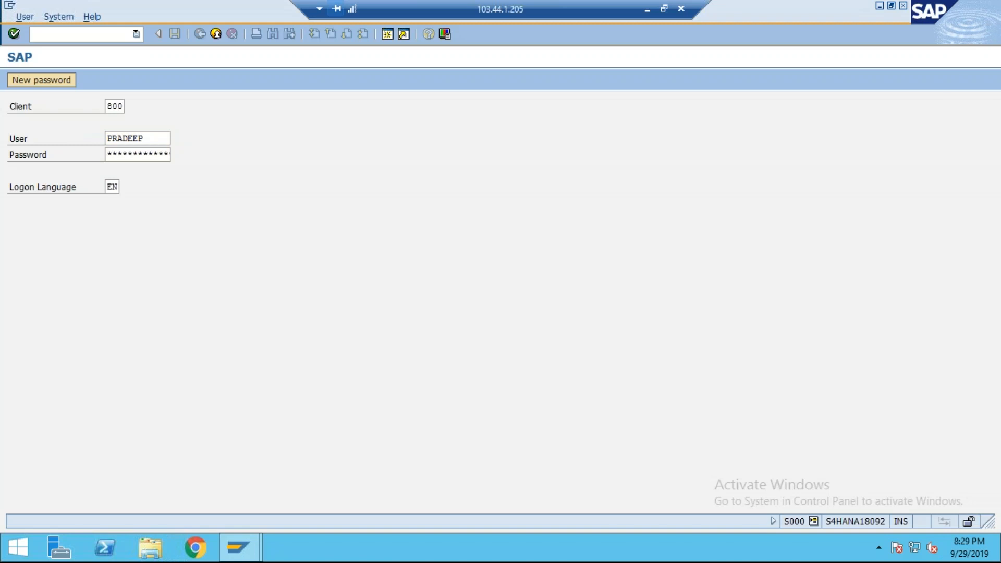
- Run transaction FBL3N to open the G/L Account Line Item Display selection screen
type("FBL3N")
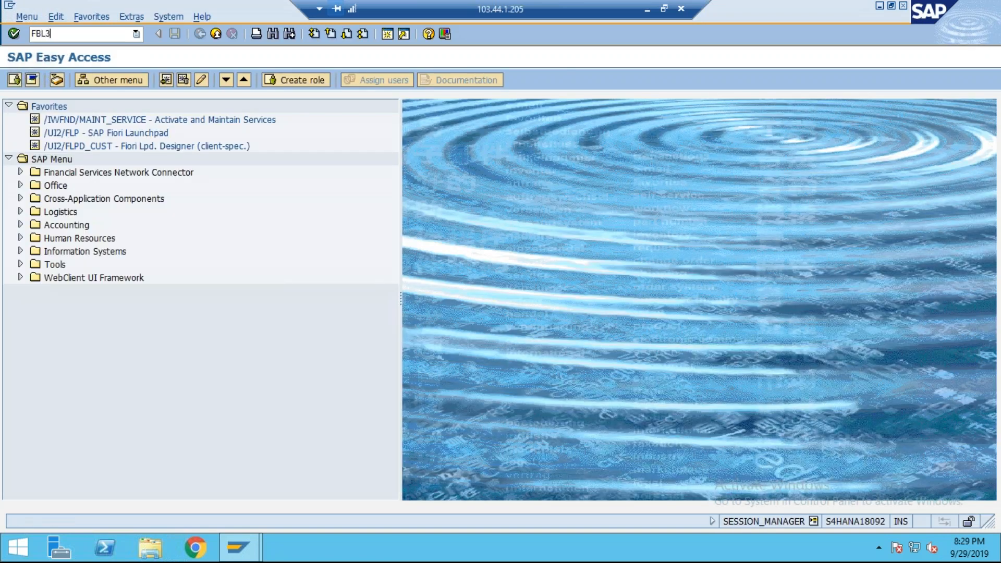
key("Return")
key("Tab")
key("Tab")
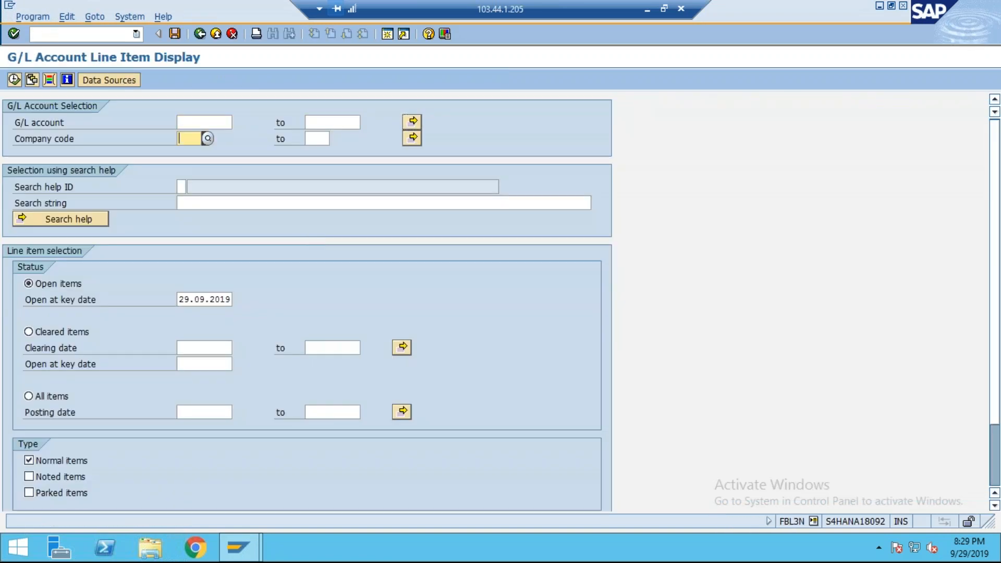
- Set company code TY31 and pick start account 2002 APC-Machine from chart TY31's hit list
type("TY31")
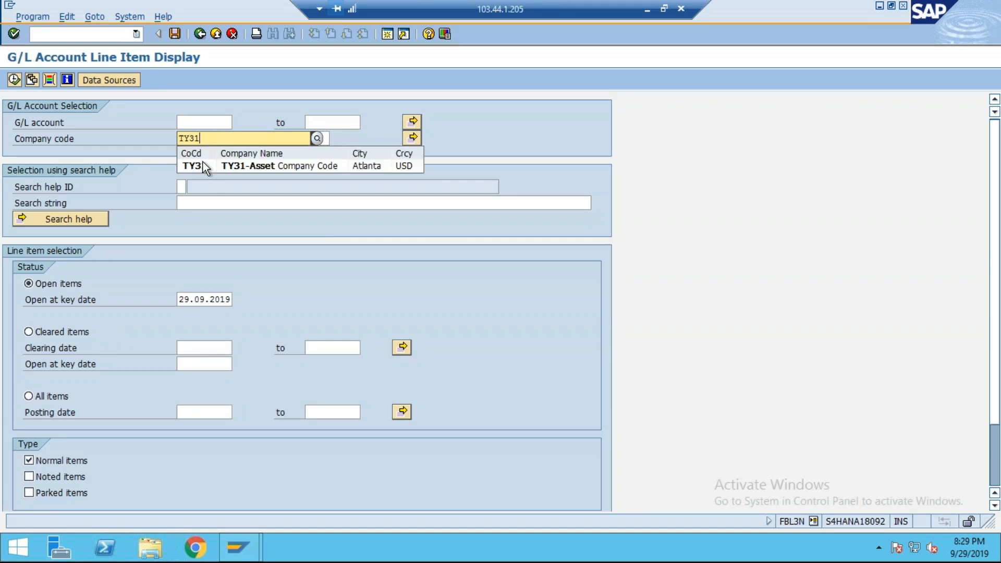
left_click(242, 166)
left_click(231, 125)
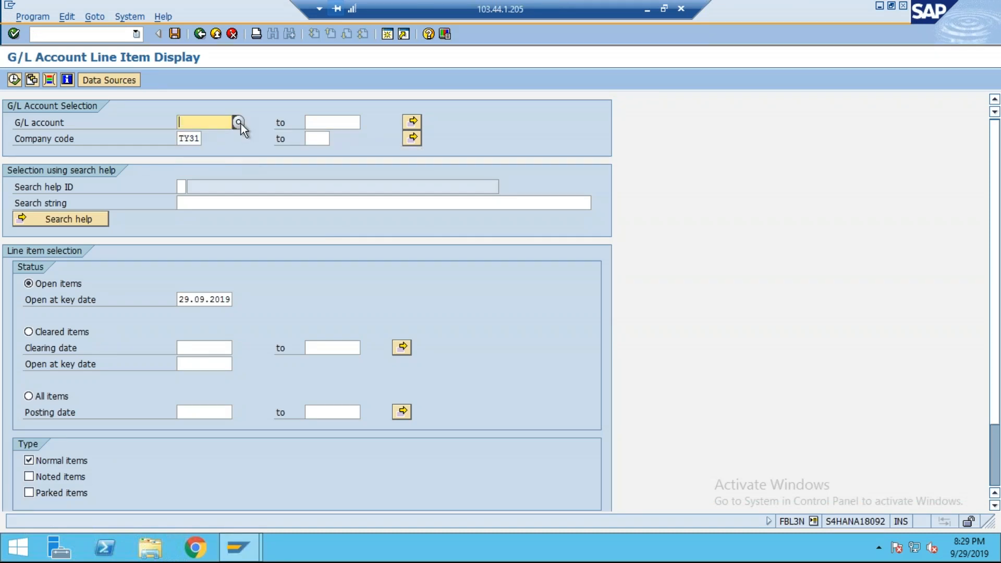
left_click(240, 123)
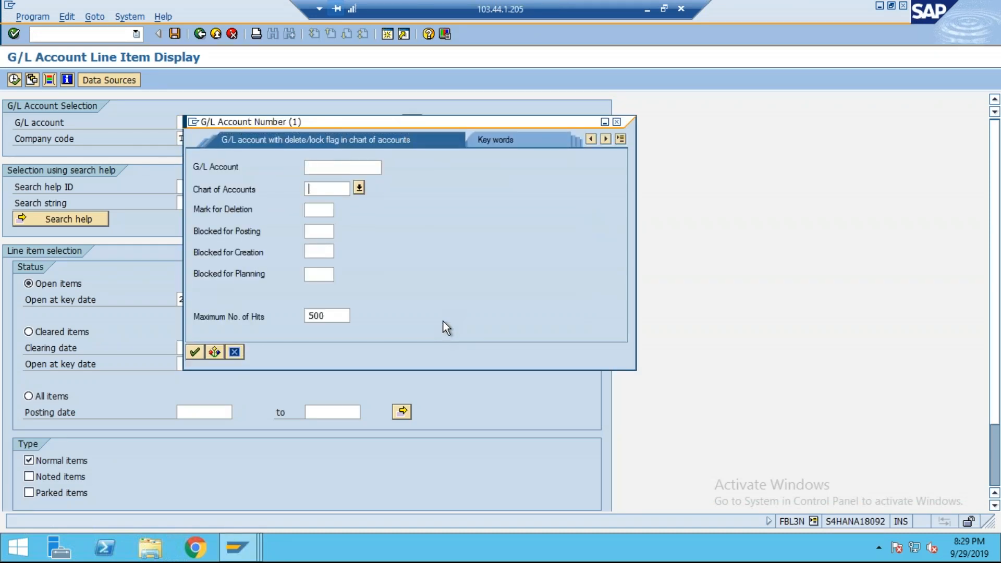
type("TY31")
key("Return")
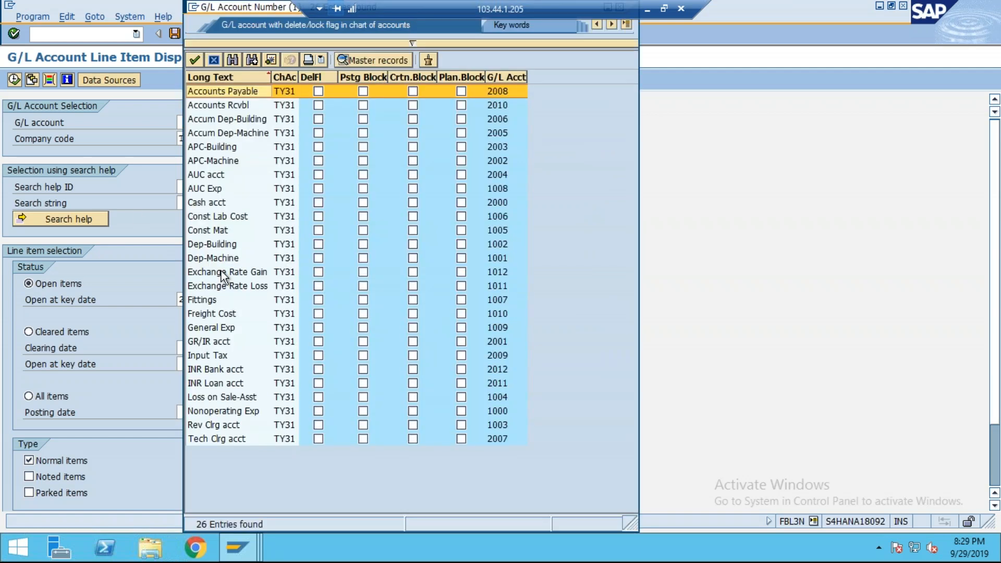
left_click(219, 149)
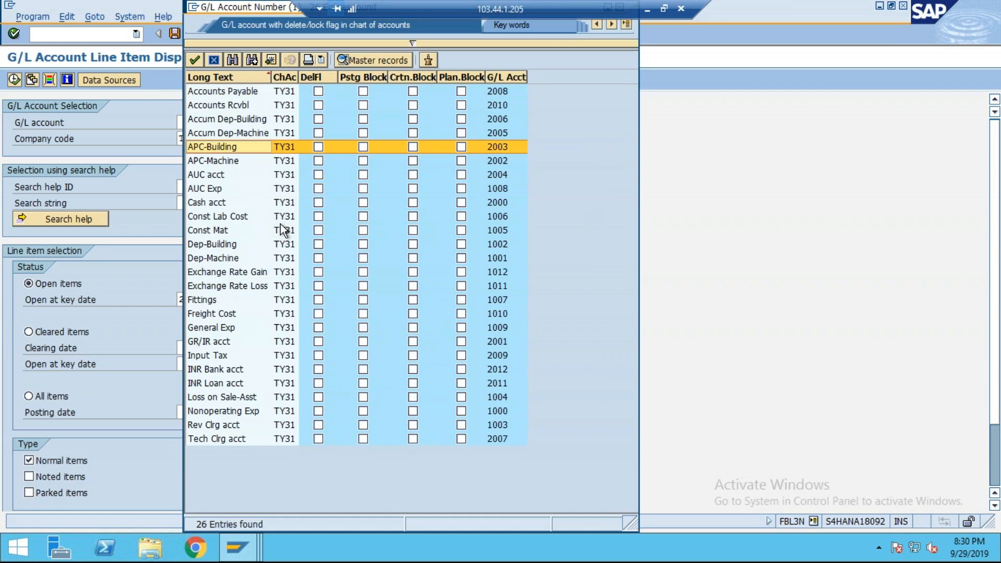
key("Down")
key("Return")
- Set upper account limit 2003, include all items, and execute the report
key("Tab")
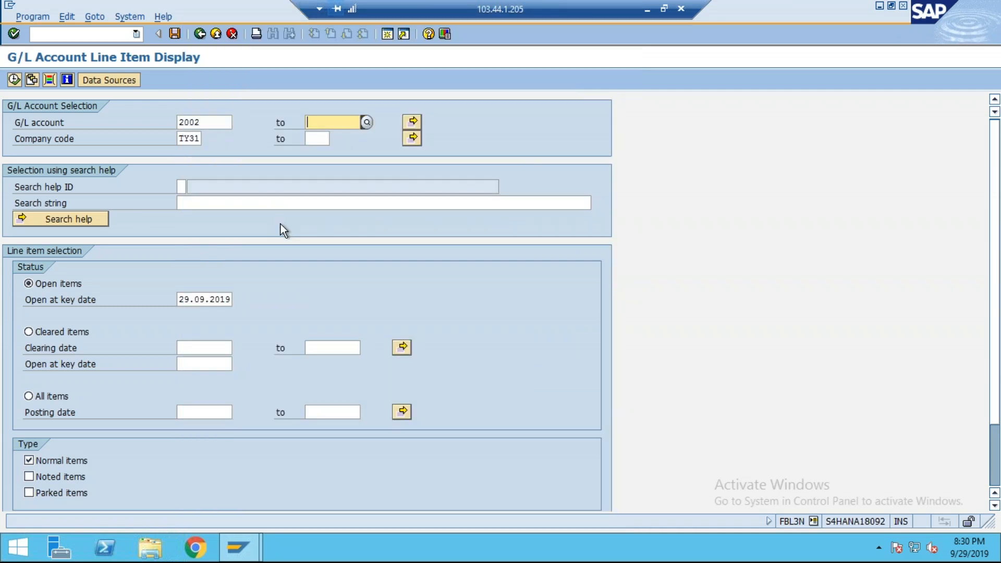
type("2003")
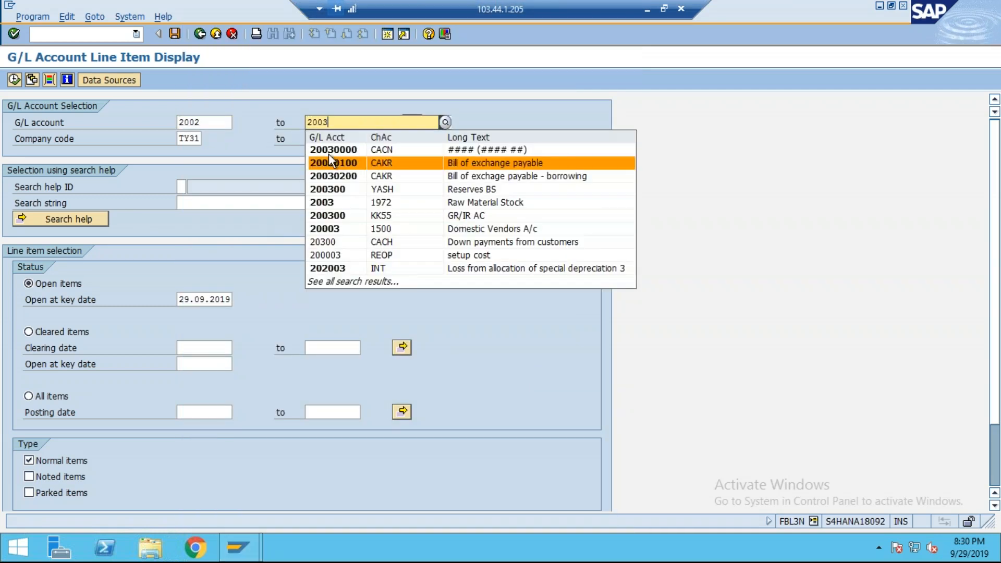
key("Escape")
left_click(62, 397)
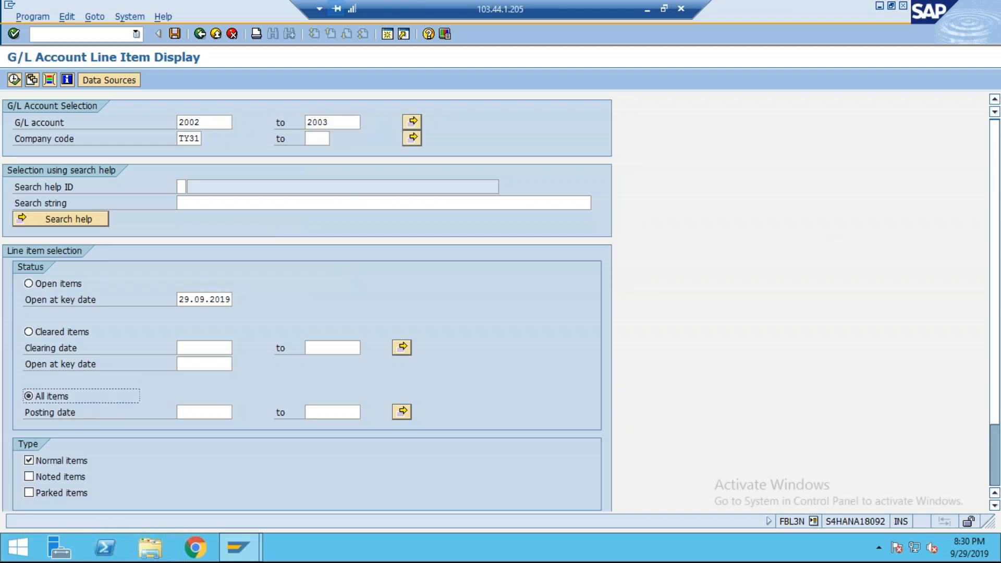
left_click(14, 81)
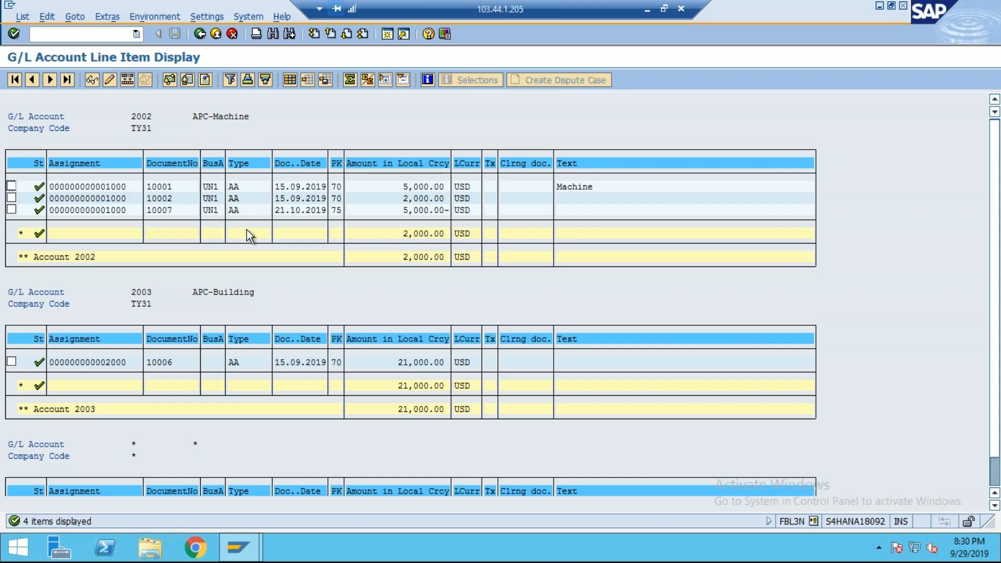
- Open the first 5,000.00 USD line item of account 2002 to display document 10001
double_click(422, 185)
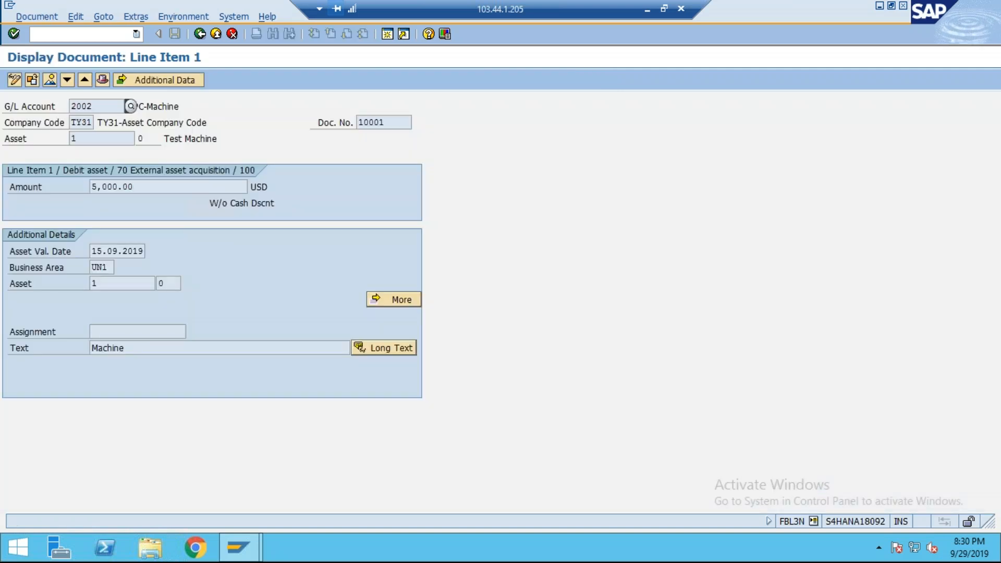
left_click(173, 16)
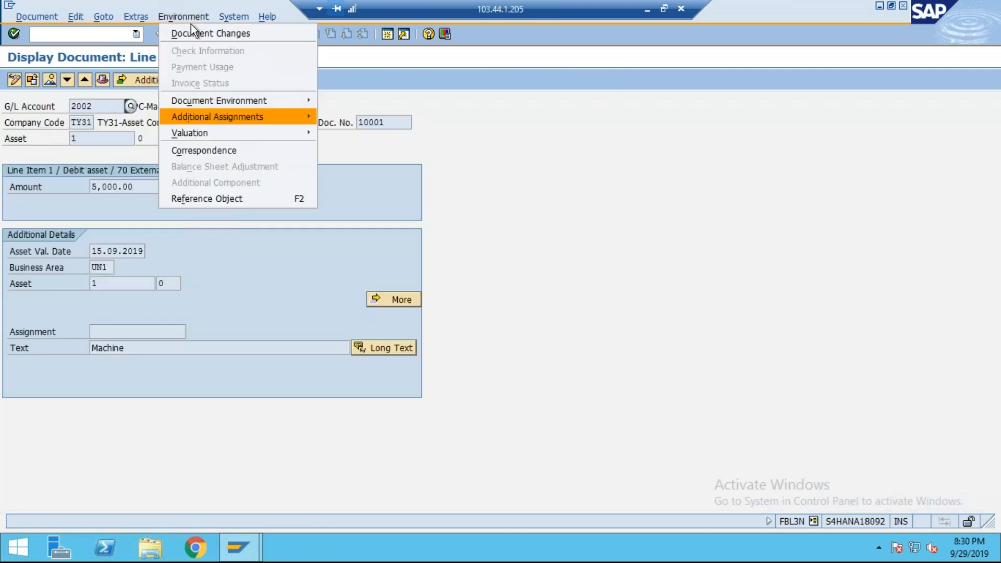
mouse_move(262, 99)
left_click(388, 116)
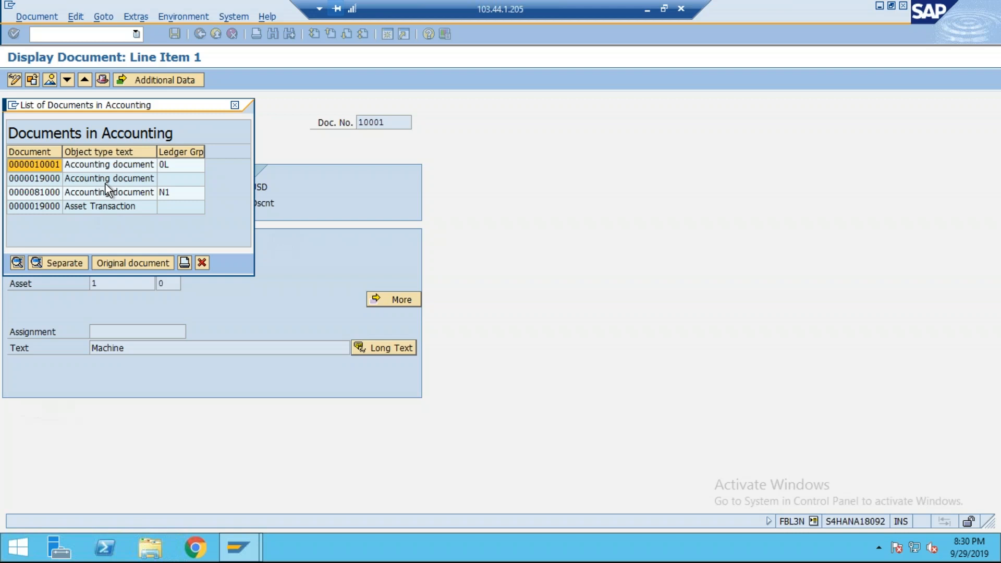
double_click(110, 165)
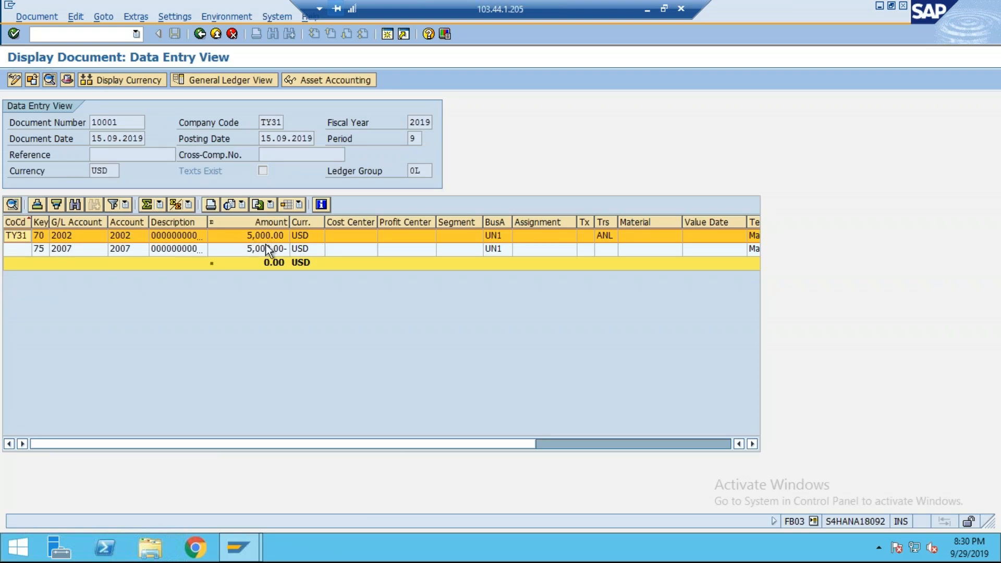
- Select the line posted to account 2007 and open a second SAP session
left_click(91, 250)
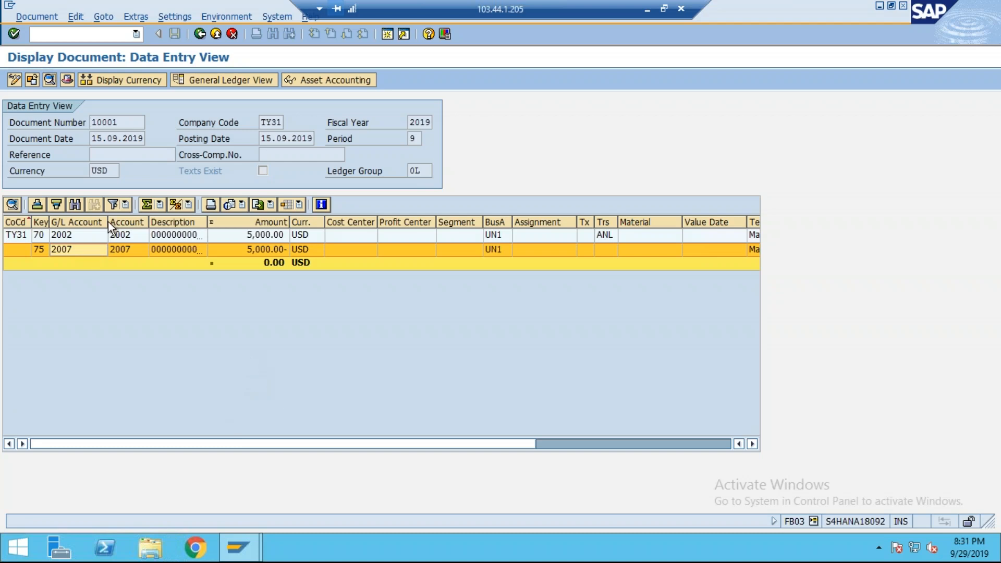
left_click(387, 33)
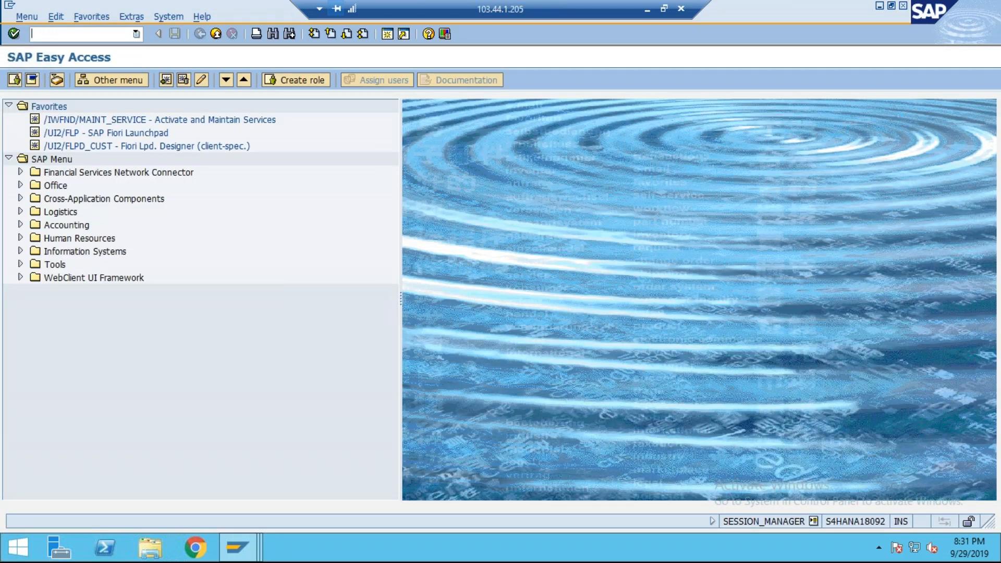
- Open FS00 for company code TY31 and expand the Balancesheet accounts 02000 to 02012
type("FS00")
key("Return")
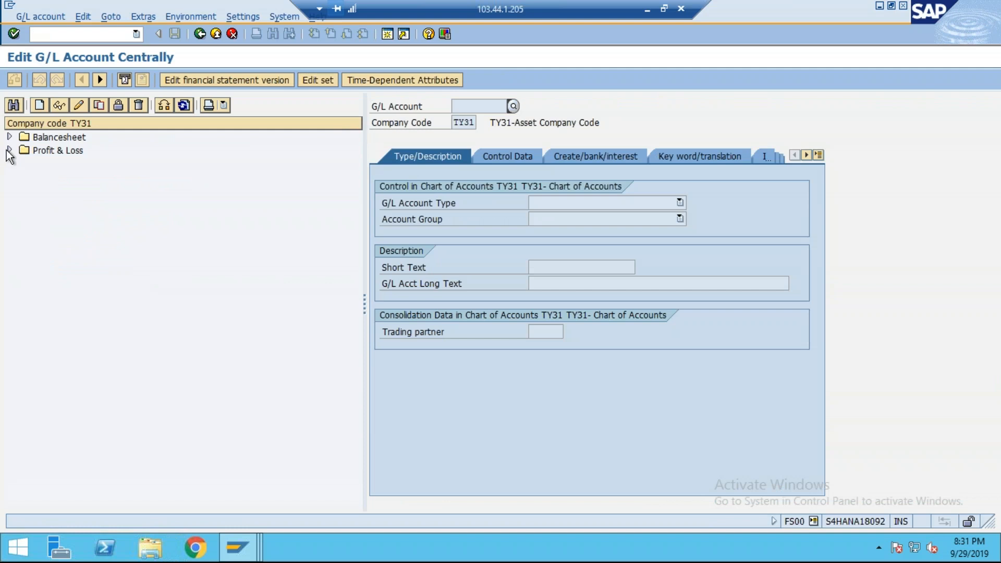
left_click(10, 151)
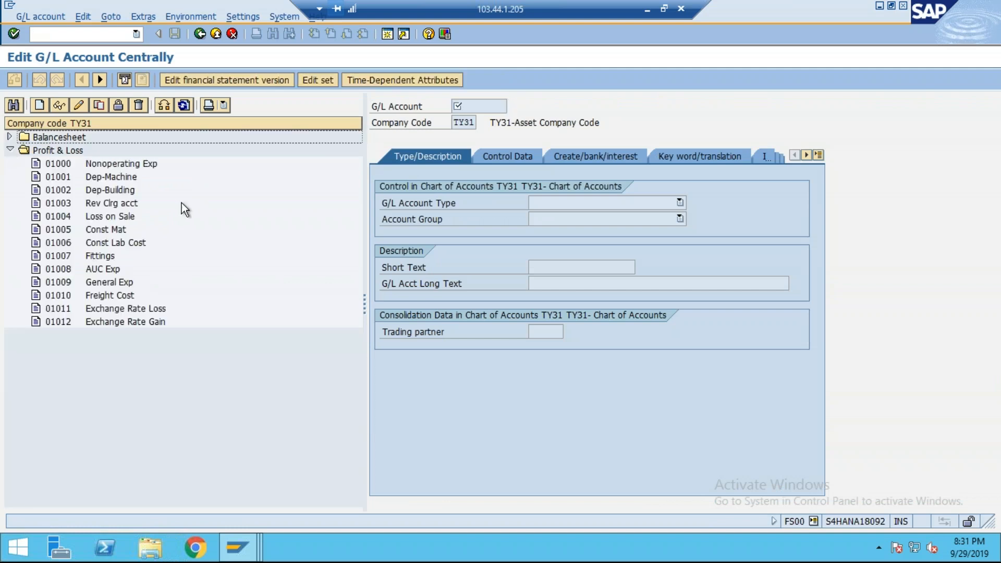
left_click(10, 150)
left_click(9, 136)
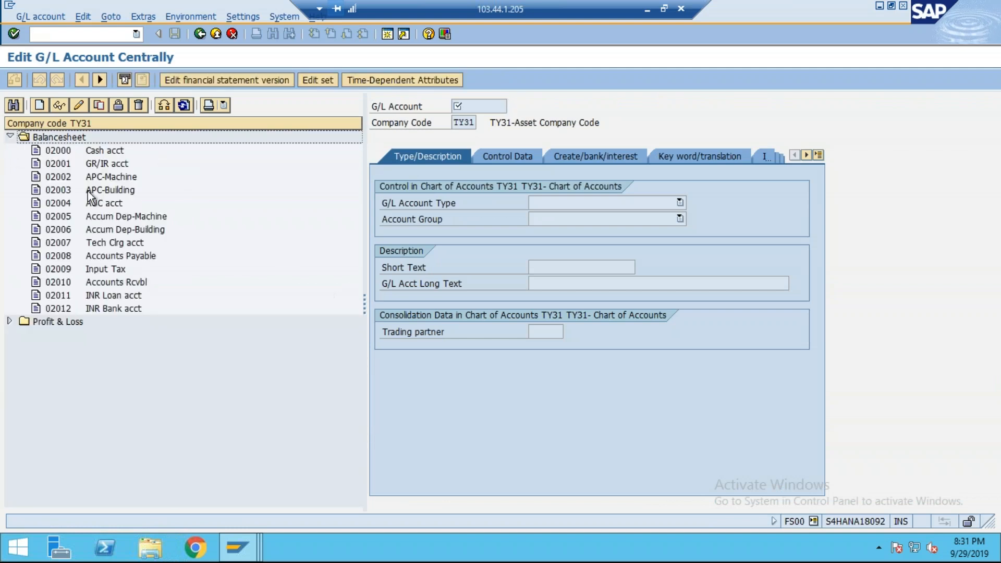
left_click(270, 258)
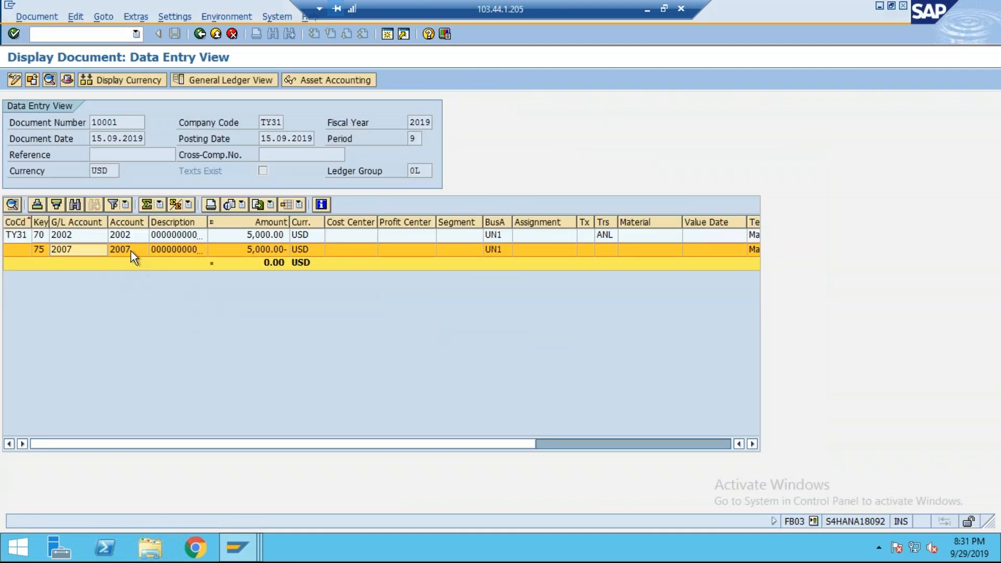
- Match document line 2002 to account 02002 APC-Machine in the chart of accounts
left_click(132, 232)
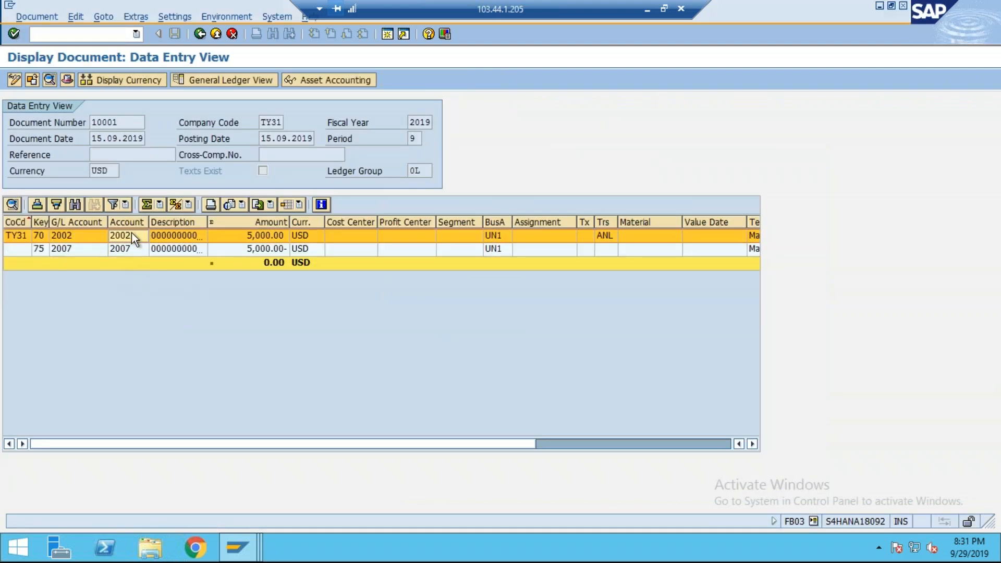
key("alt+Tab")
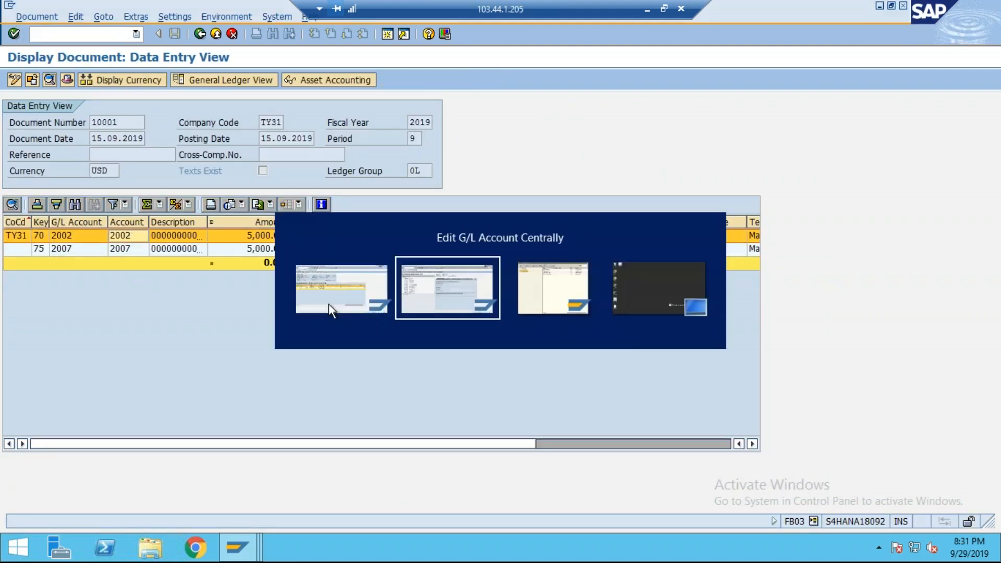
left_click(98, 178)
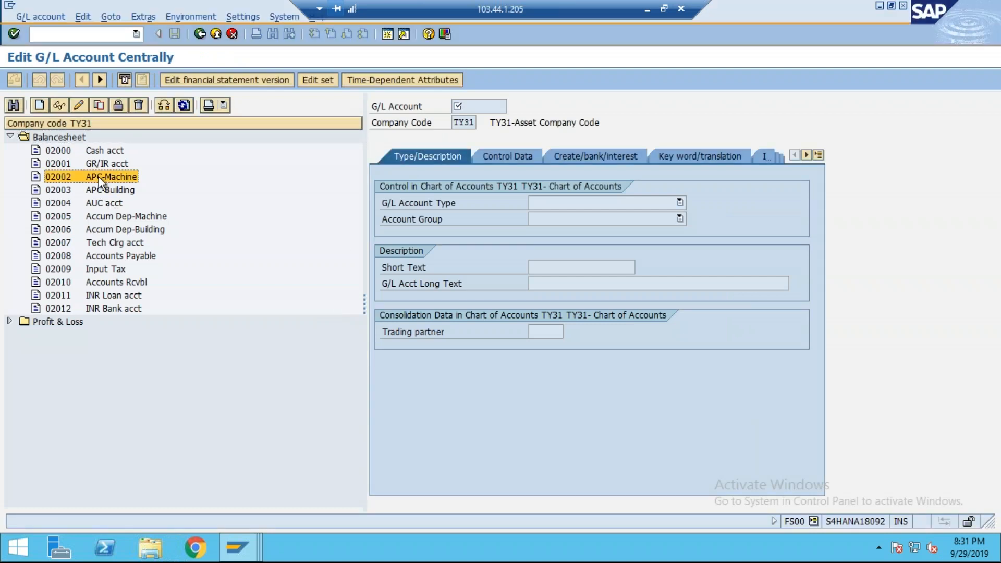
key("alt+Tab")
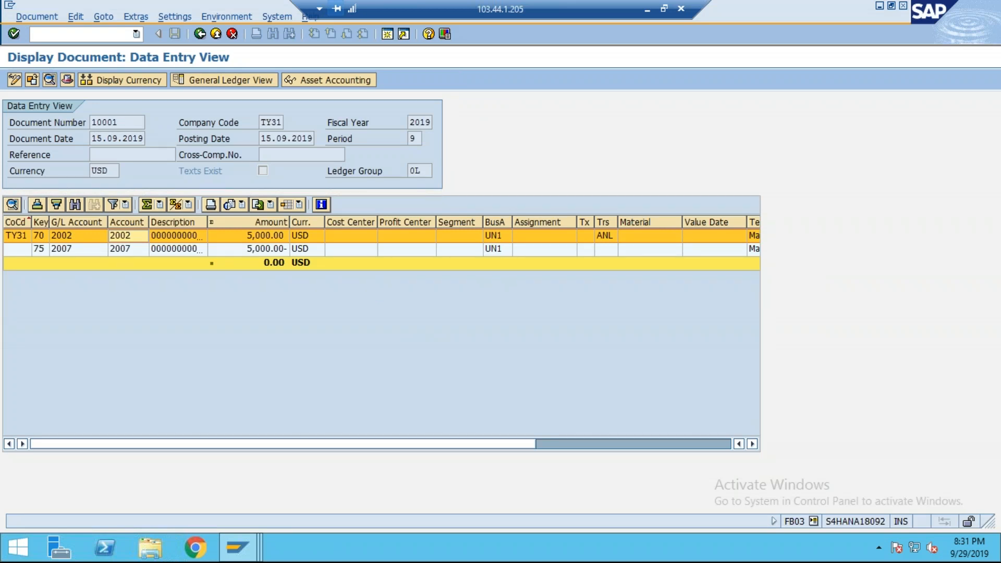
- Match line 2007 to 02007 Tech Clrg acct, noting 02008 Accounts Payable
left_click(71, 250)
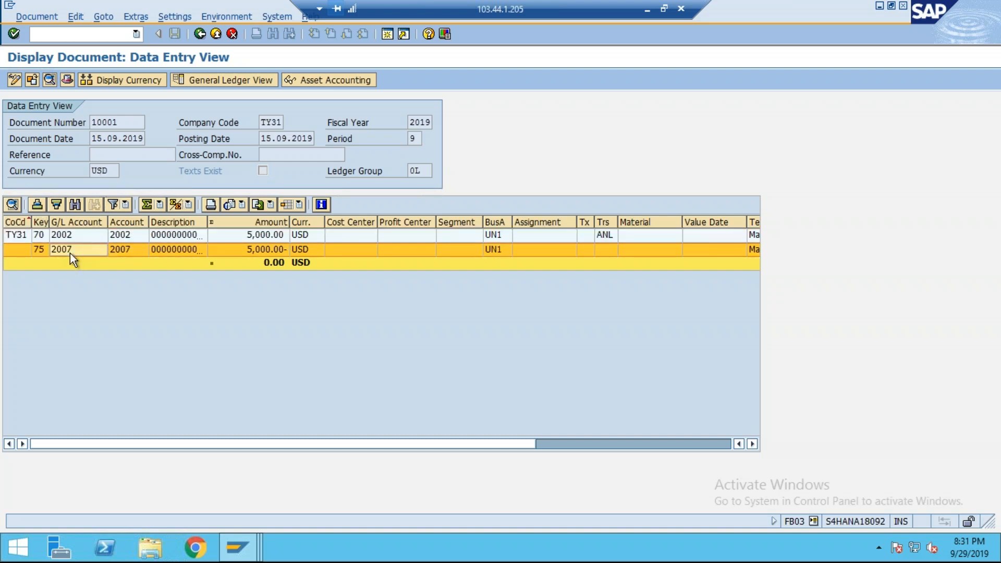
double_click(70, 252)
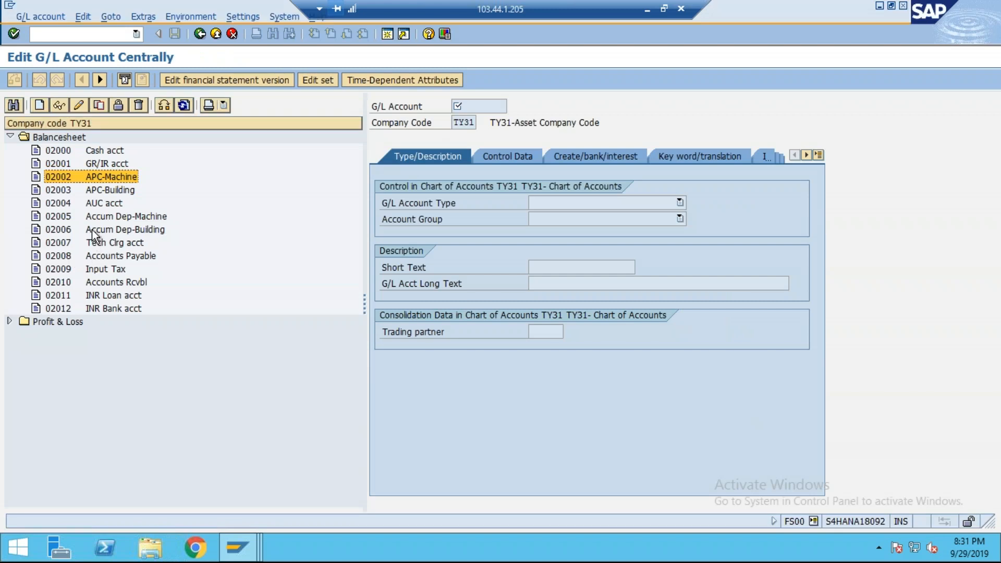
left_click(95, 256)
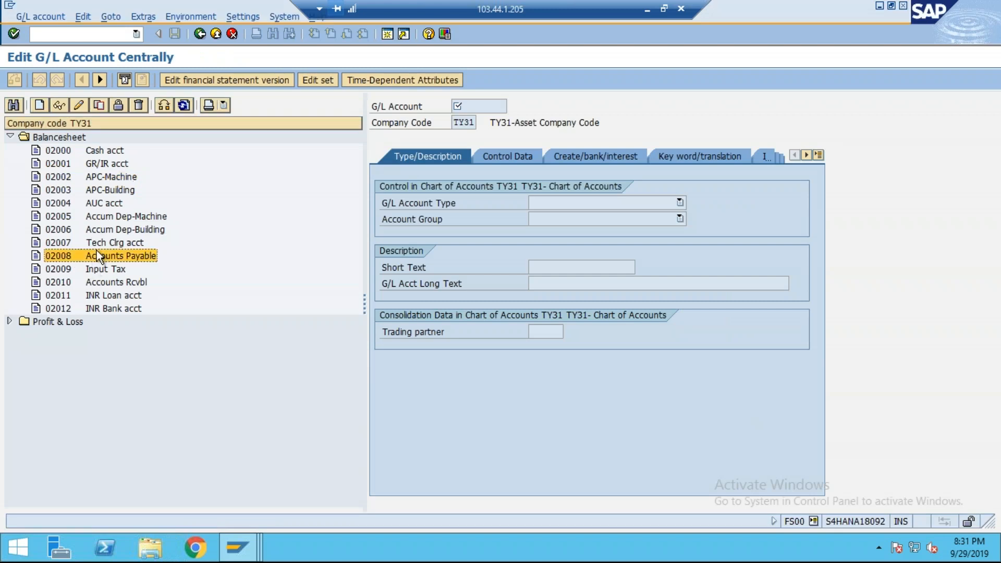
left_click(115, 243)
key("F3")
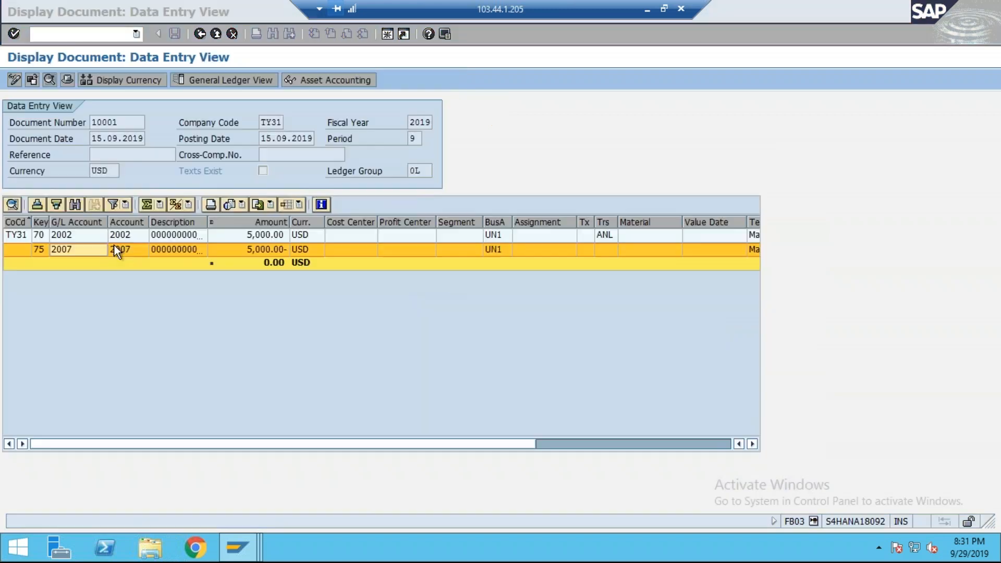
left_click(334, 80)
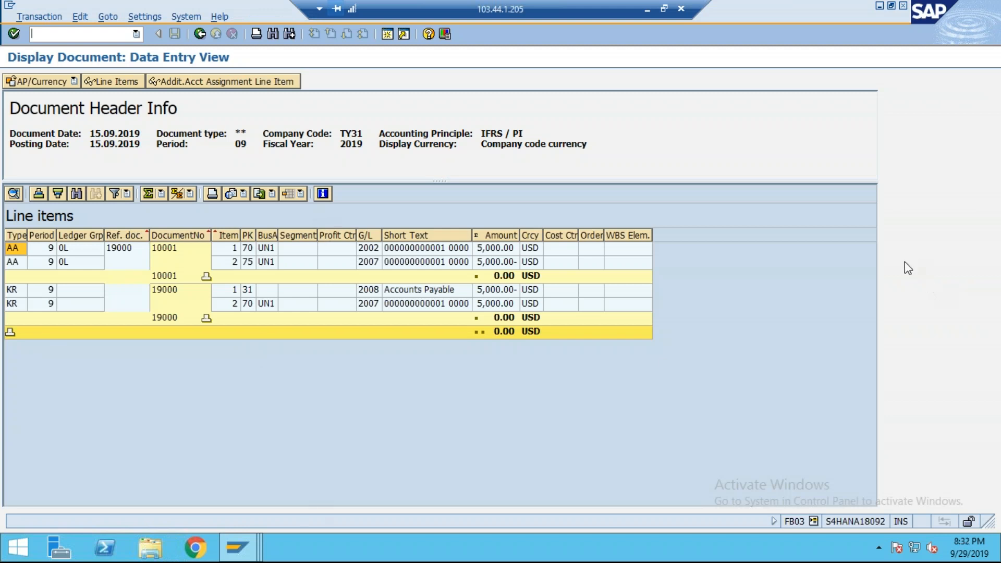
- Annotate the 19000 vendor posting: circle its lines, tick the document number, mark KR type and account 2007
mouse_move(5, 279)
left_mouse_down()
mouse_move(578, 272)
mouse_move(450, 370)
left_mouse_up()
left_click_drag(324, 374, 6, 280)
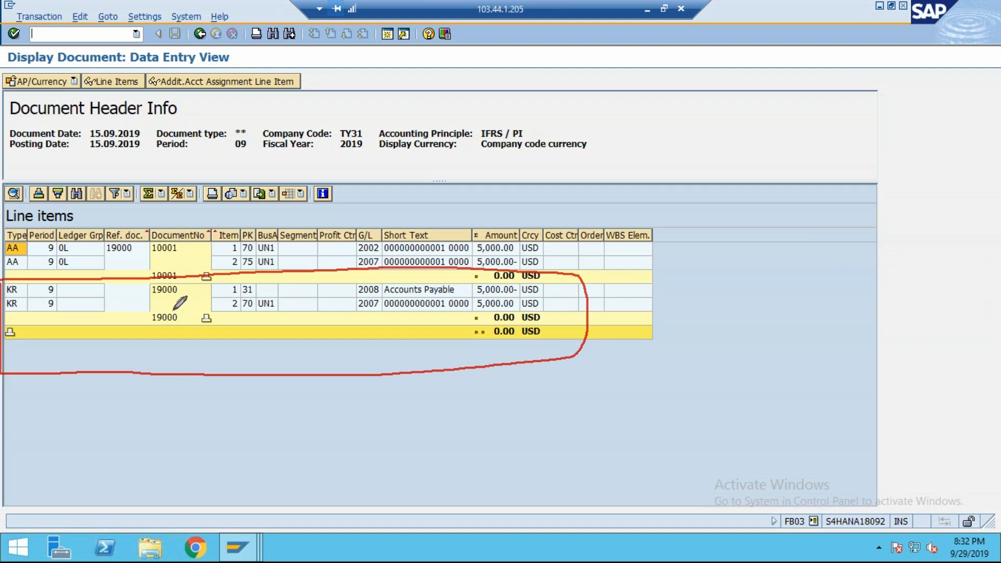
left_click_drag(135, 297, 163, 285)
mouse_move(29, 287)
left_mouse_down()
mouse_move(41, 285)
mouse_move(33, 311)
left_mouse_up()
left_click_drag(343, 316, 394, 315)
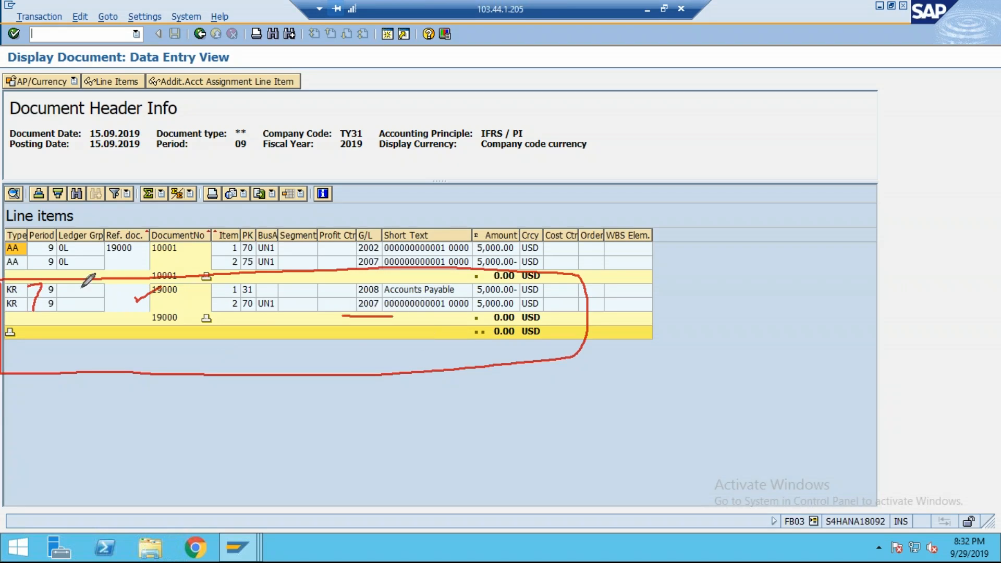
- Mark the IFRS / PI accounting principle, the 0L ledger group entries and the Profit Ctr cell
key("alt+Tab")
key("alt+Tab")
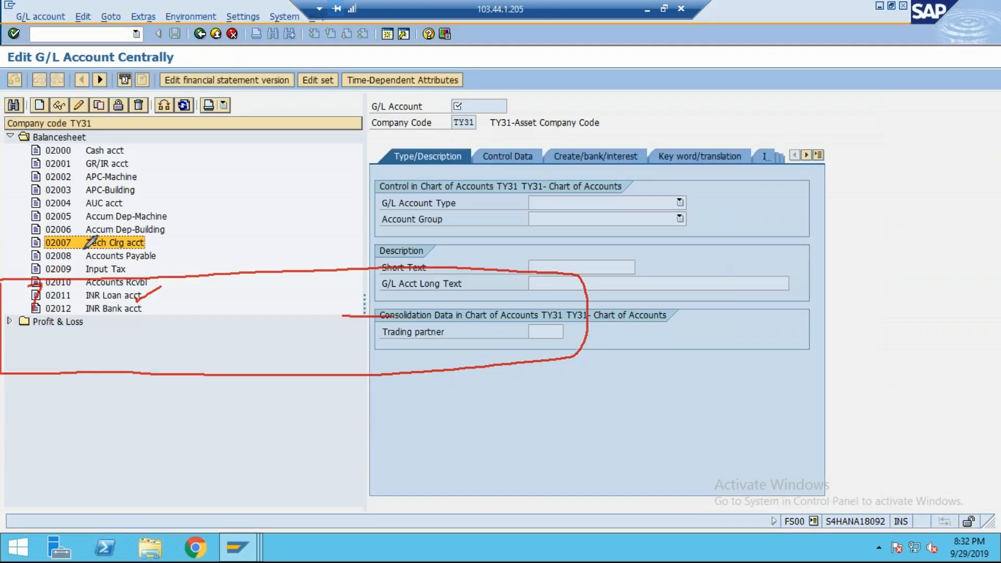
key("alt+Tab")
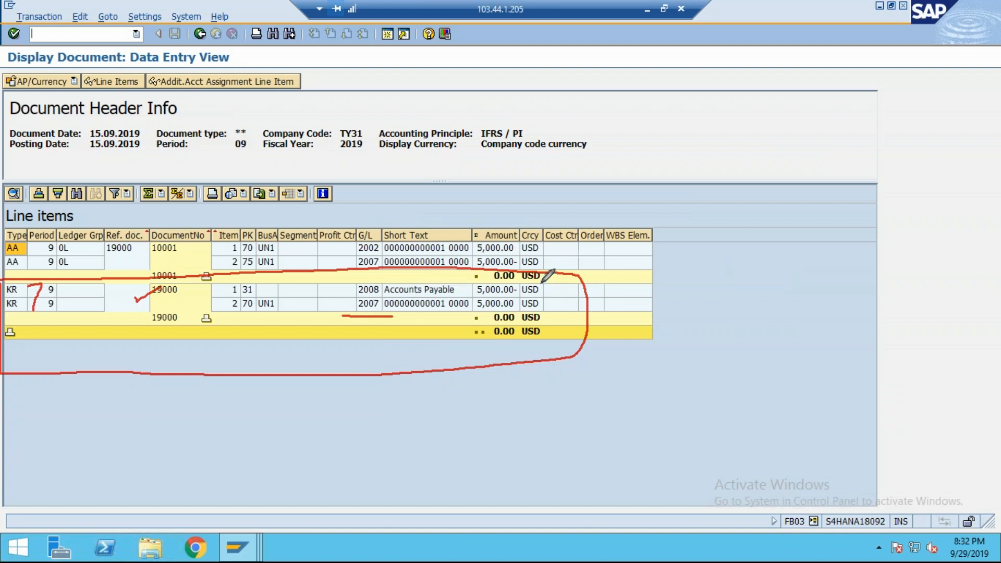
mouse_move(545, 131)
left_mouse_down()
mouse_move(485, 150)
mouse_move(552, 134)
mouse_move(547, 147)
left_mouse_up()
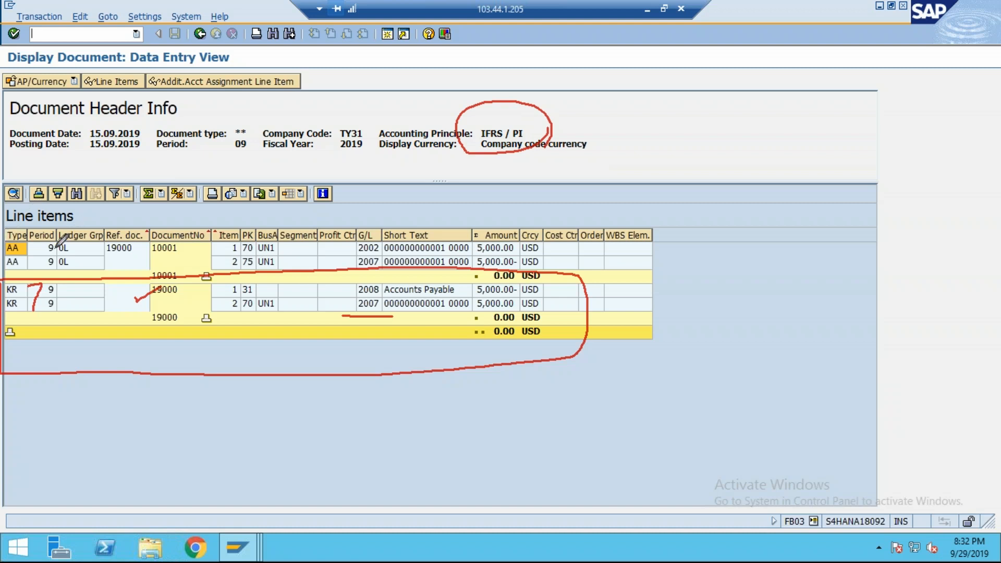
mouse_move(72, 228)
left_mouse_down()
mouse_move(91, 262)
mouse_move(69, 271)
mouse_move(137, 263)
mouse_move(169, 218)
mouse_move(248, 203)
left_mouse_up()
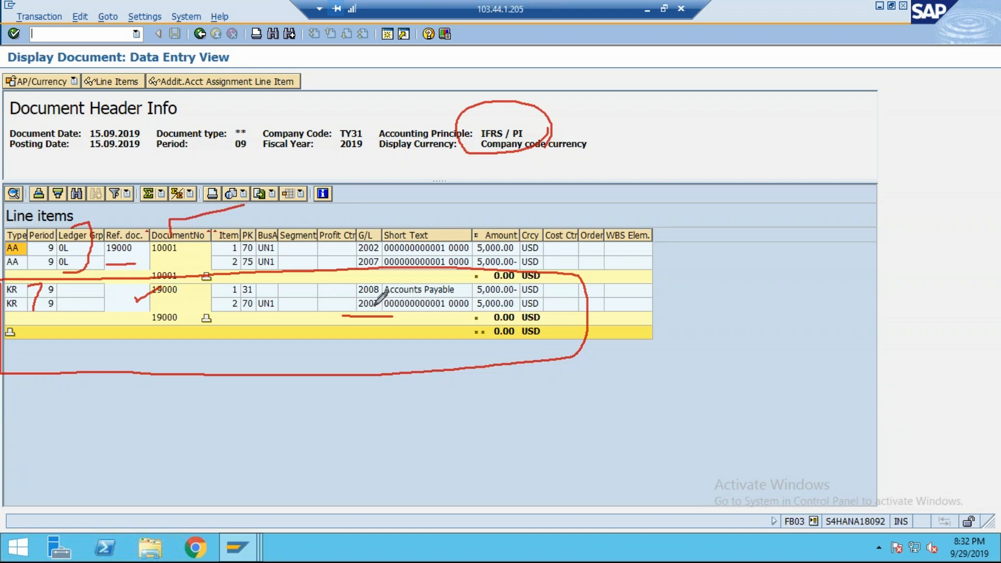
left_click_drag(327, 246, 389, 221)
- Display the document's GAAP line items in 00: USD document currency
left_click(68, 83)
mouse_move(185, 118)
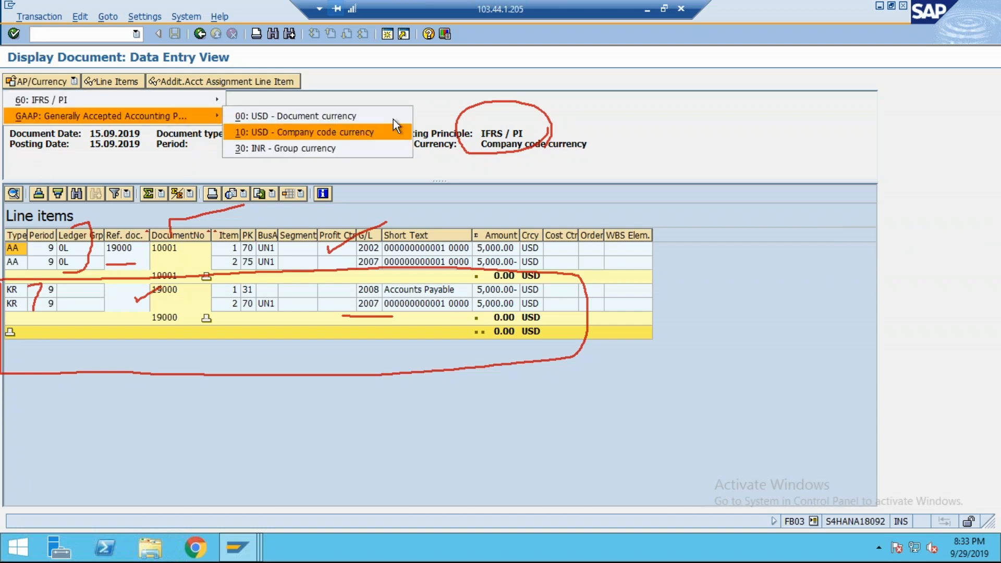
left_click(377, 115)
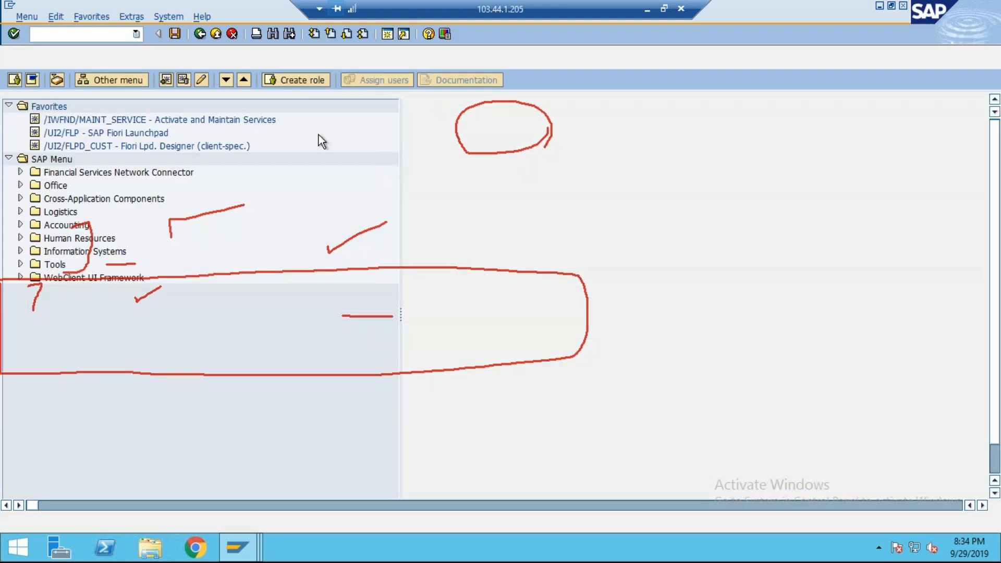
- Run FBL3N and change the company code from TY31 to TY03
type("FBL3N")
key("Return")
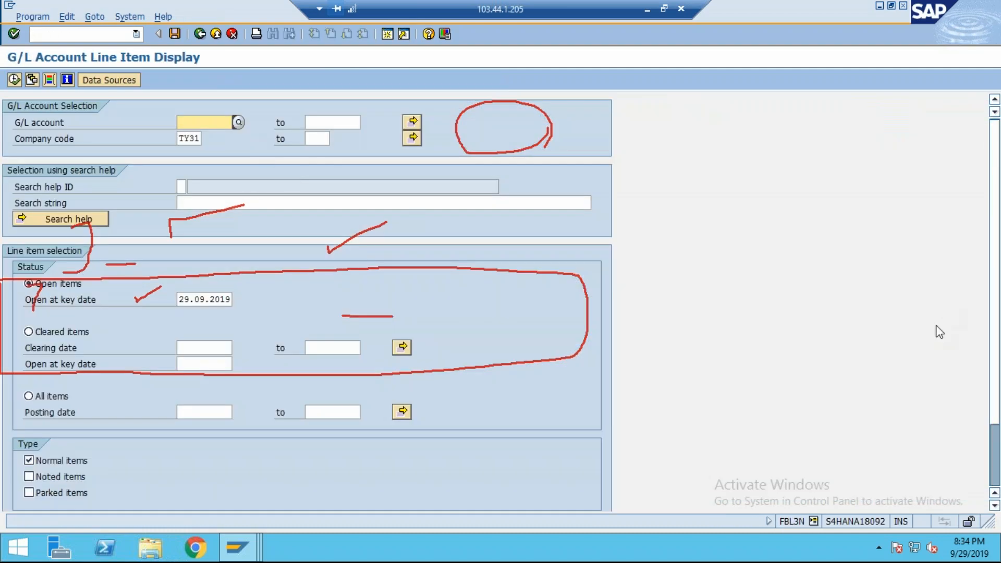
key("Escape")
left_click(179, 137)
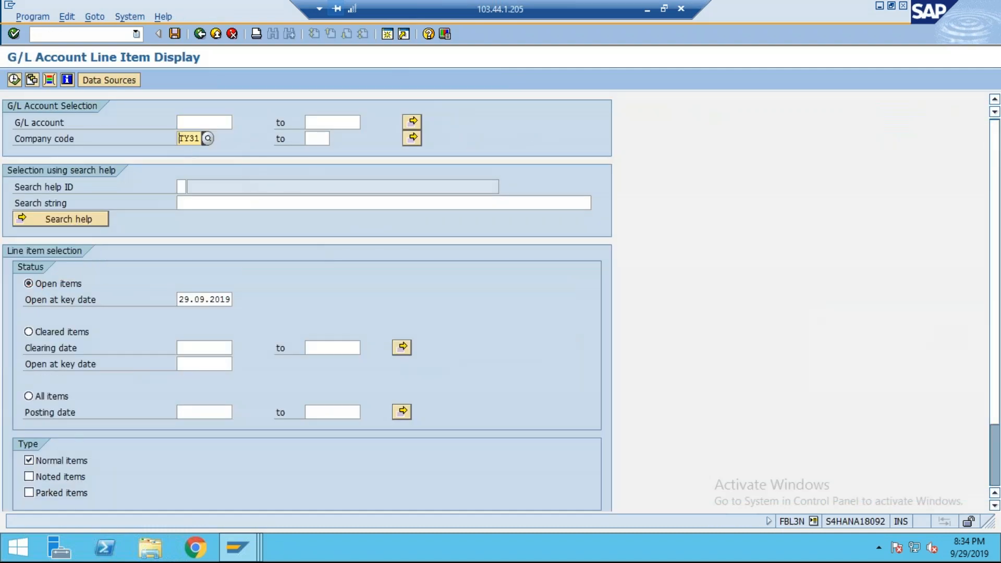
key("Delete")
key("Delete")
key("Delete")
key("Delete")
type("TY03")
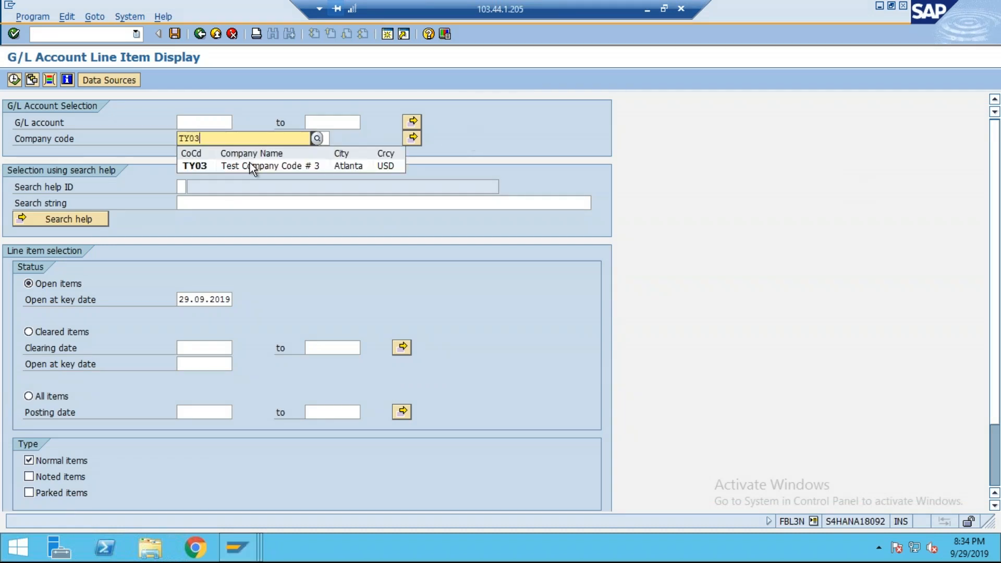
left_click(250, 166)
left_click(208, 122)
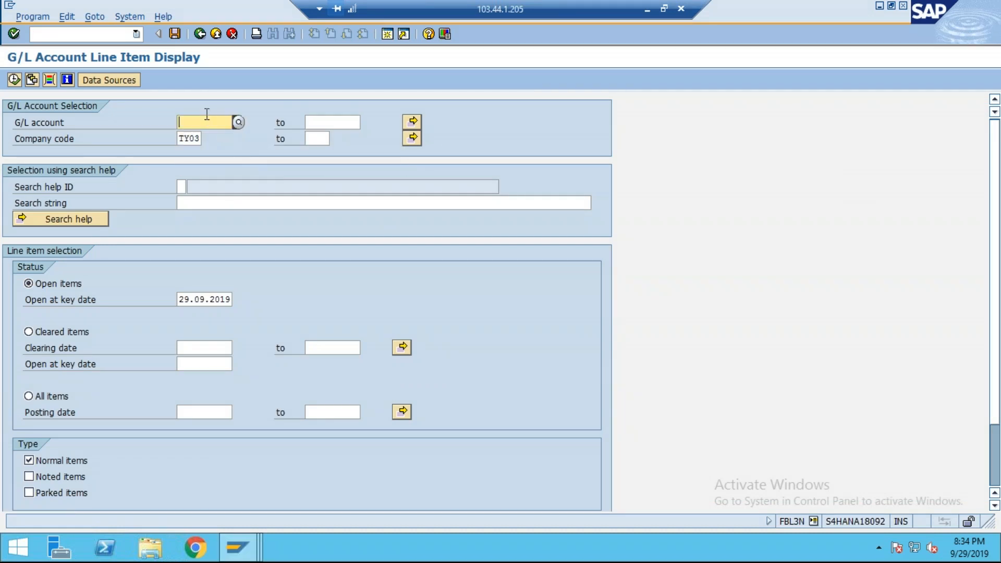
- Switch to the customer line item display with /NFBL5N
left_click(98, 33)
type("/NFBL5N")
key("Return")
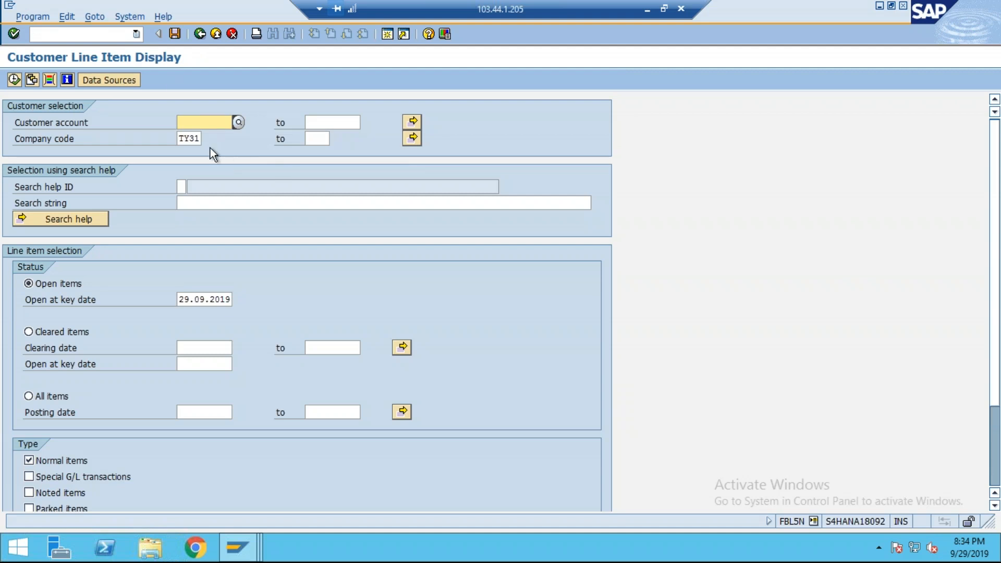
- Run the customer line item report with All items for company code TY03
left_click(29, 397)
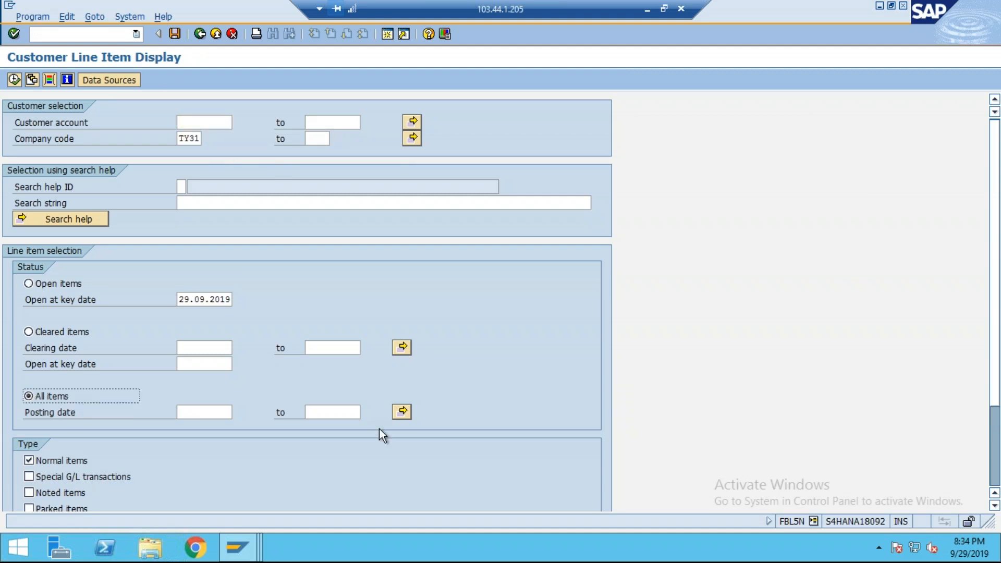
left_click(14, 80)
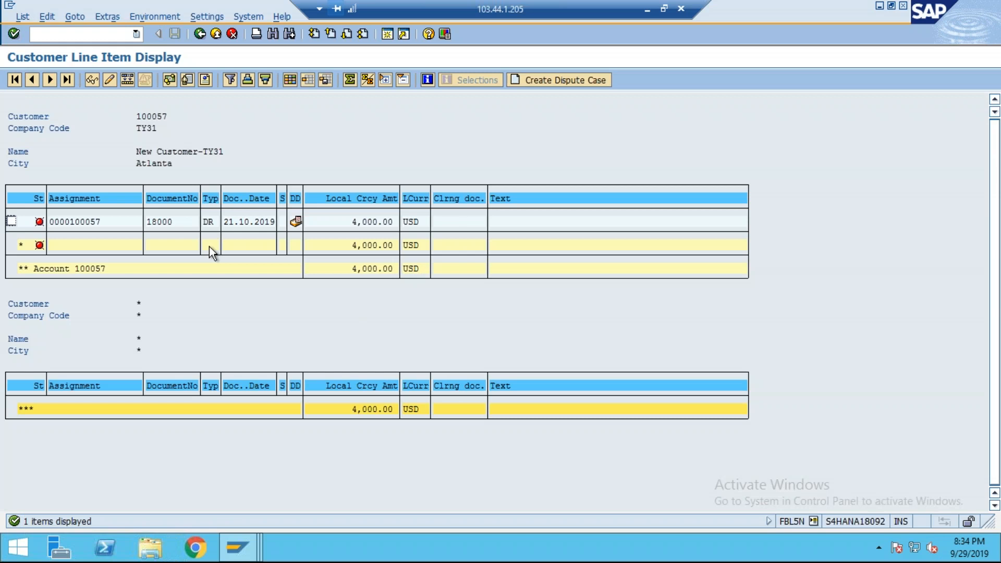
left_click(198, 33)
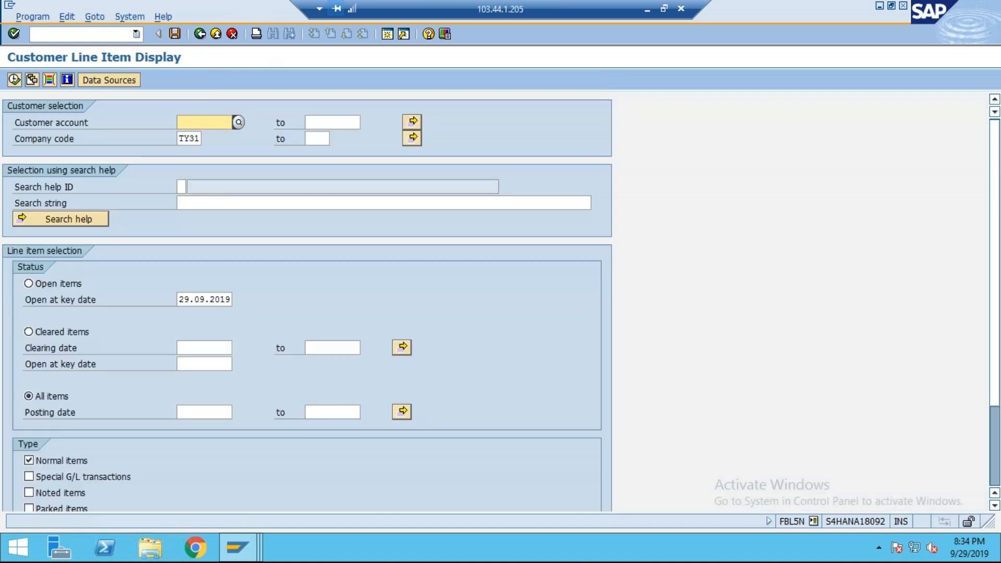
type("TY03")
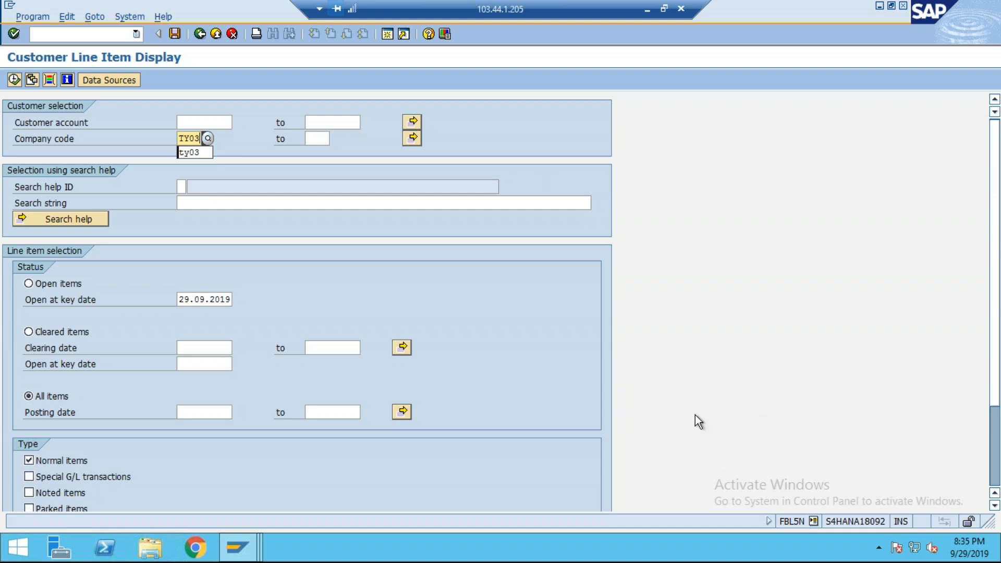
key("Return")
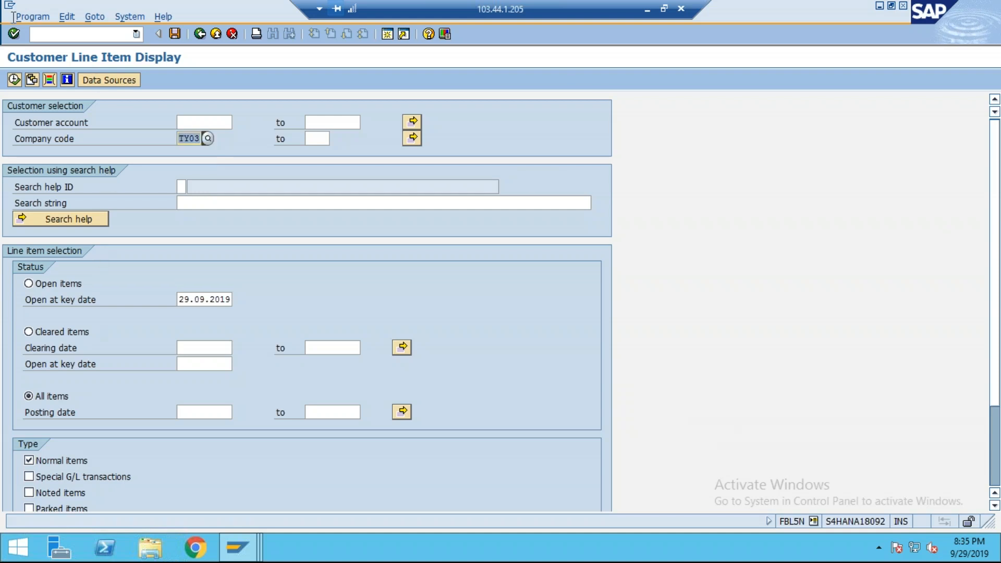
left_click(14, 79)
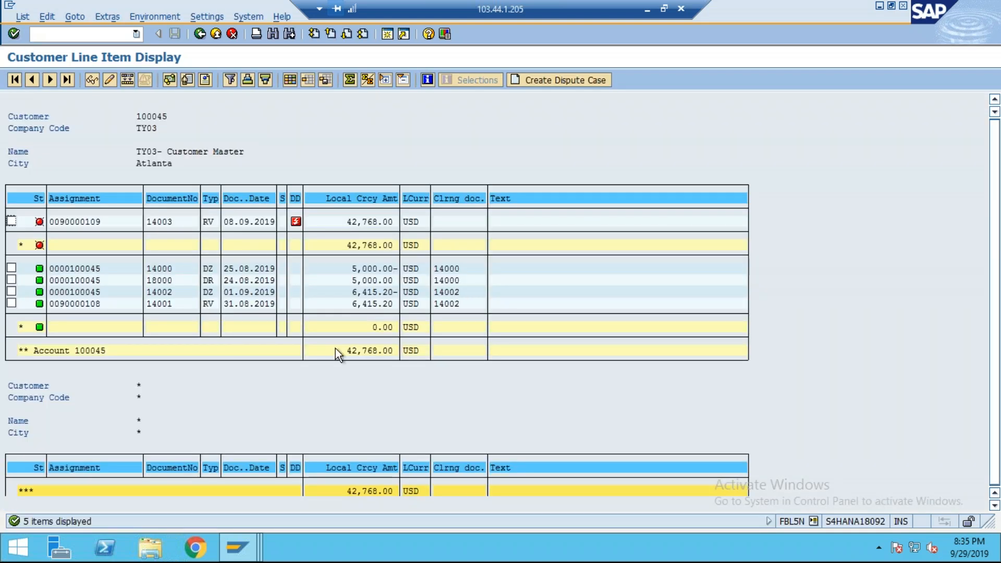
- Highlight the last invoice line, its amount and the payment amount above it
left_click(212, 304)
left_click(376, 304)
left_click(360, 292)
- Open invoice 14001 in the Relationship Browser and expand the billing, delivery and material document nodes
double_click(380, 303)
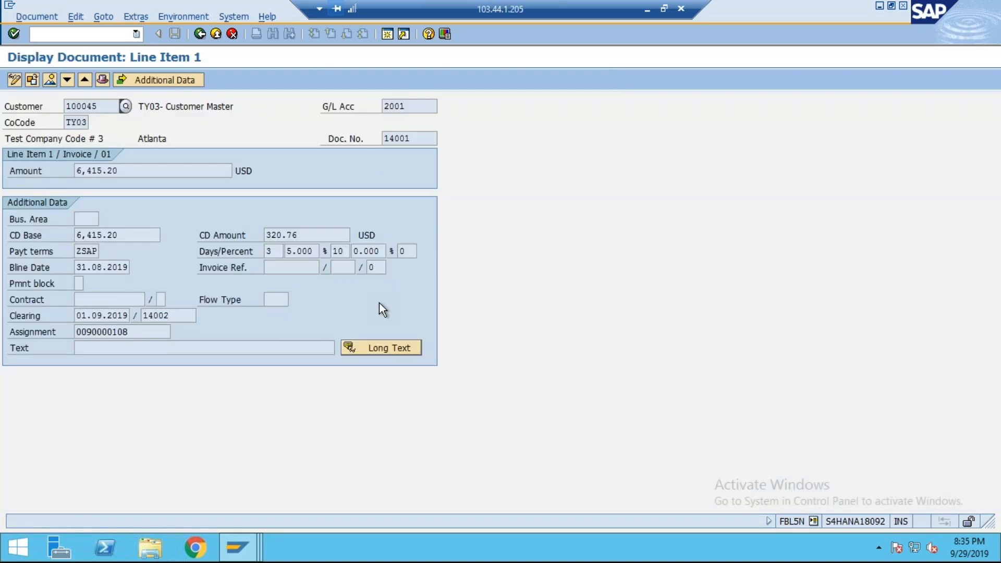
left_click(197, 19)
mouse_move(309, 99)
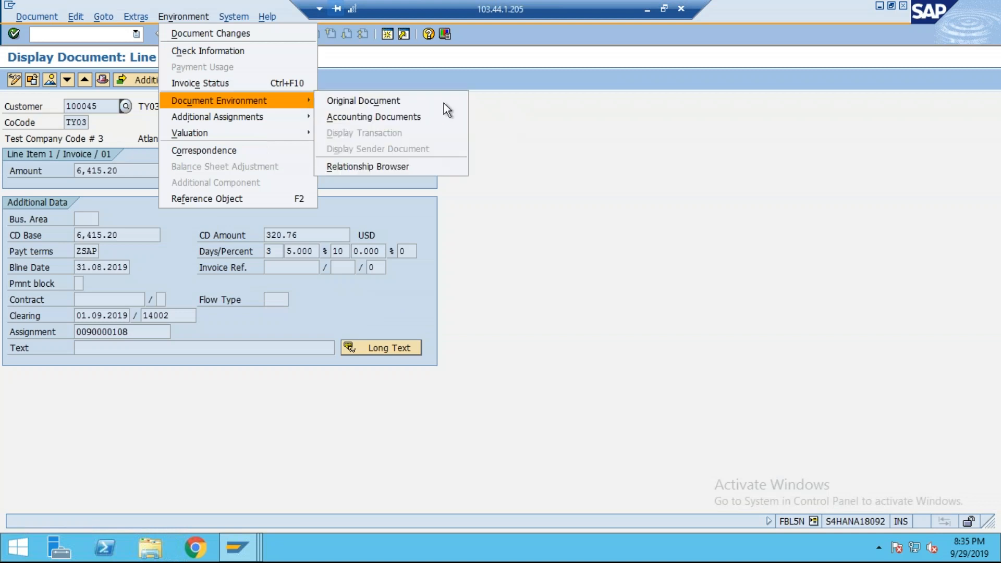
left_click(385, 169)
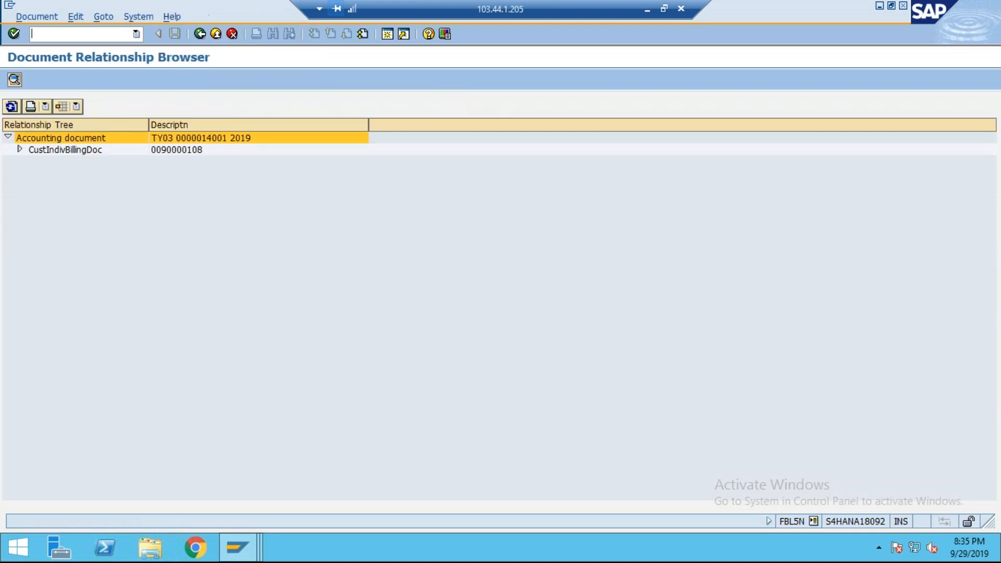
left_click(19, 149)
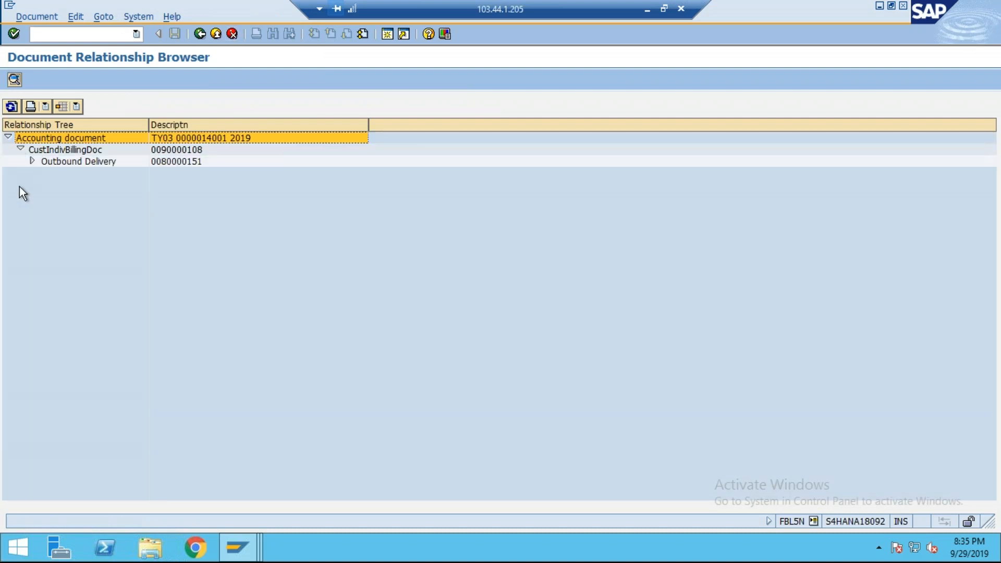
left_click(31, 164)
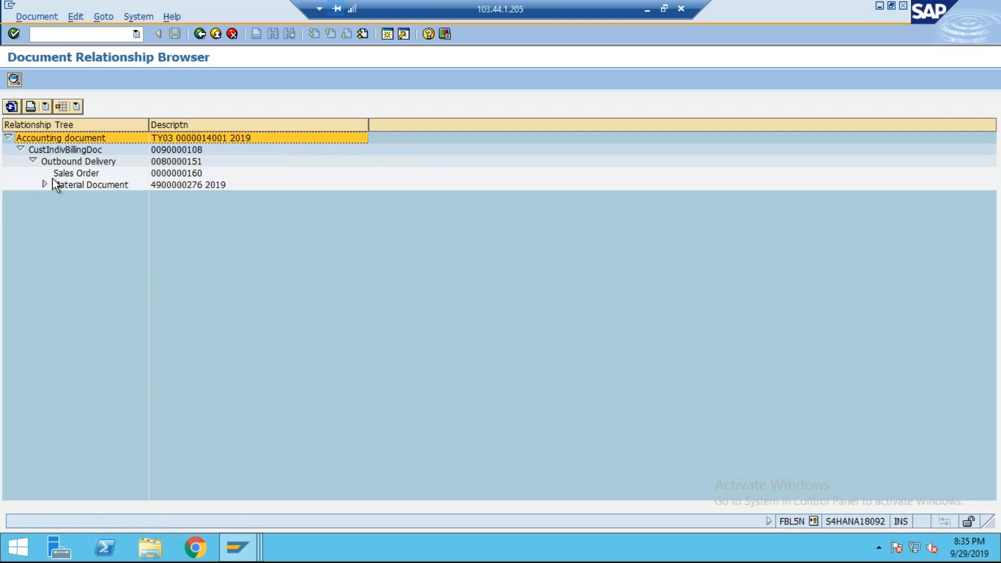
left_click(45, 185)
- Point out the Sales Order, Material Document, Accounting document and CustIndivBillingDoc entries in the tree
left_click(89, 173)
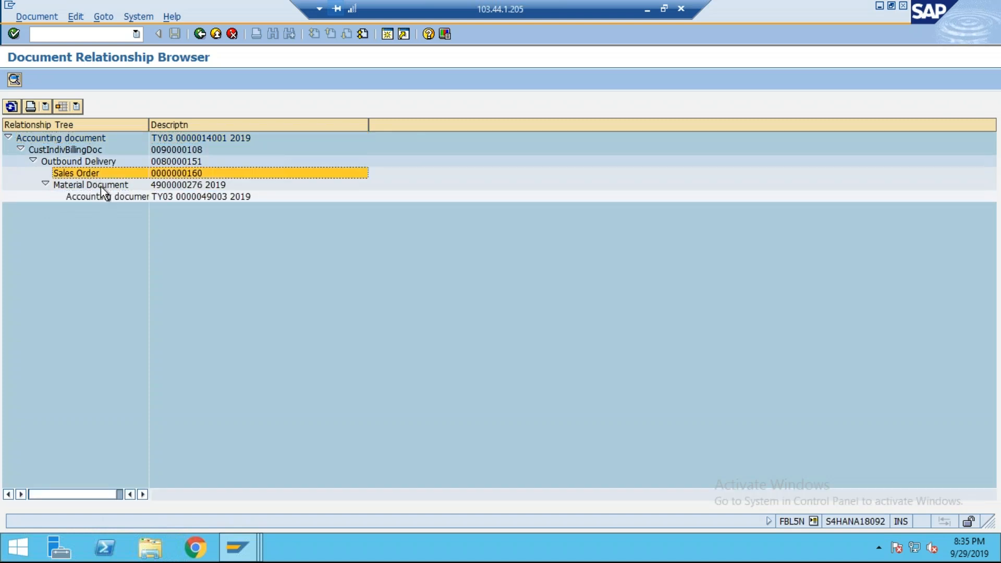
left_click(95, 195)
left_click(92, 182)
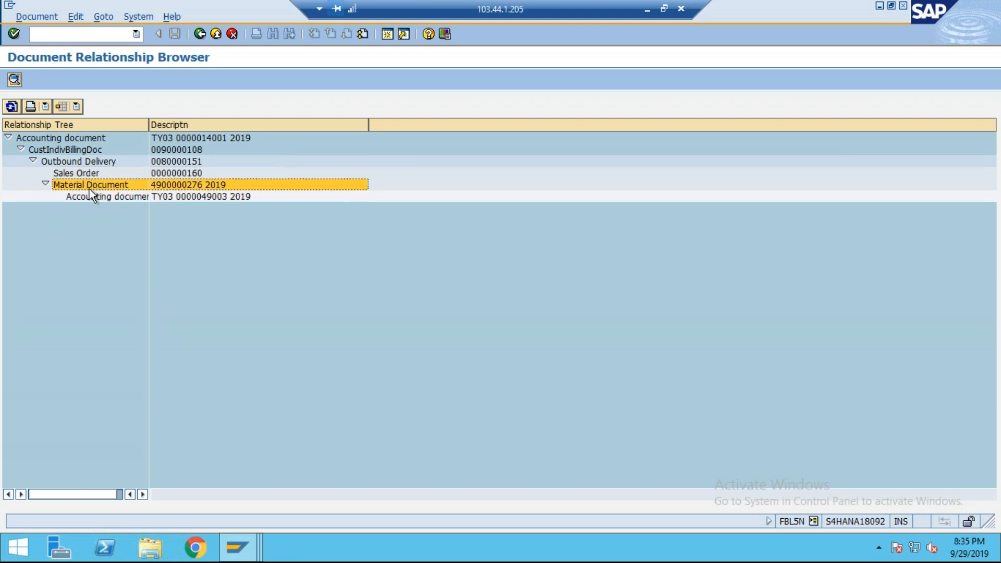
left_click(97, 199)
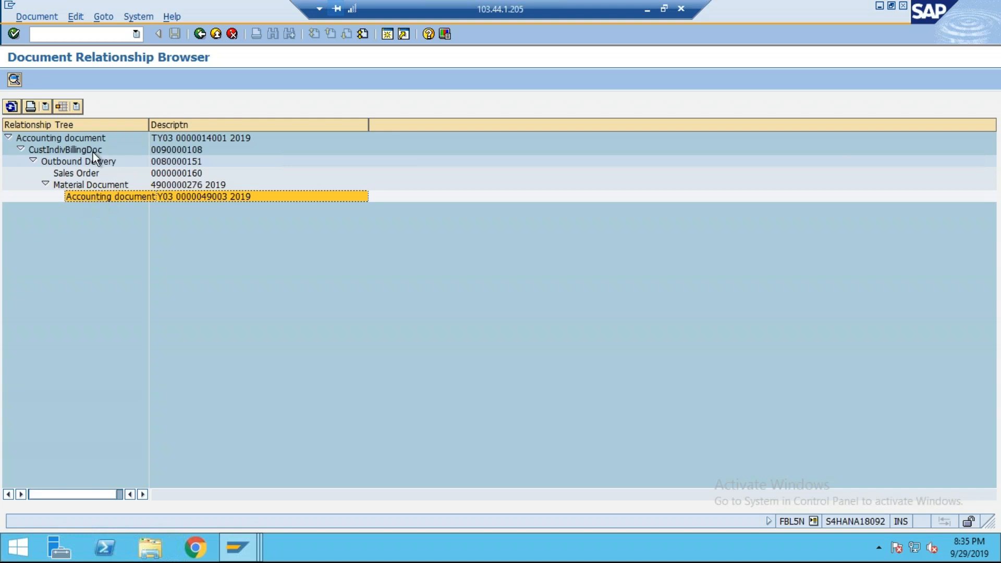
left_click(70, 138)
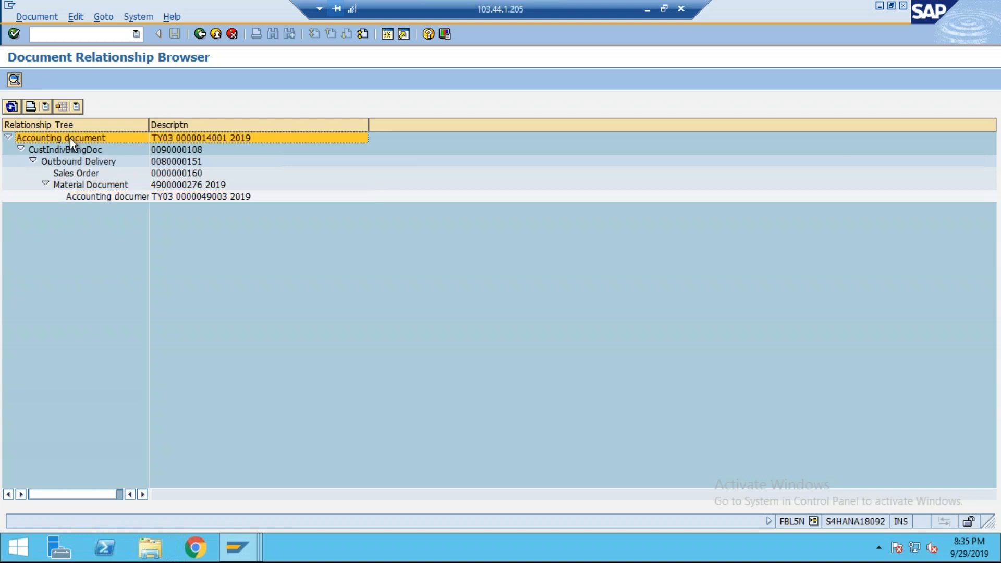
left_click(66, 149)
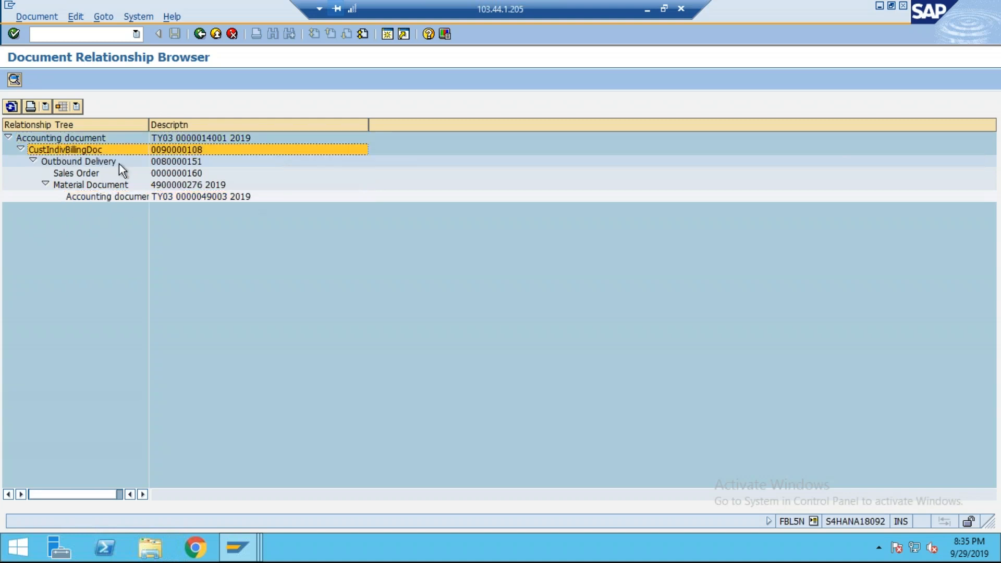
left_click(83, 139)
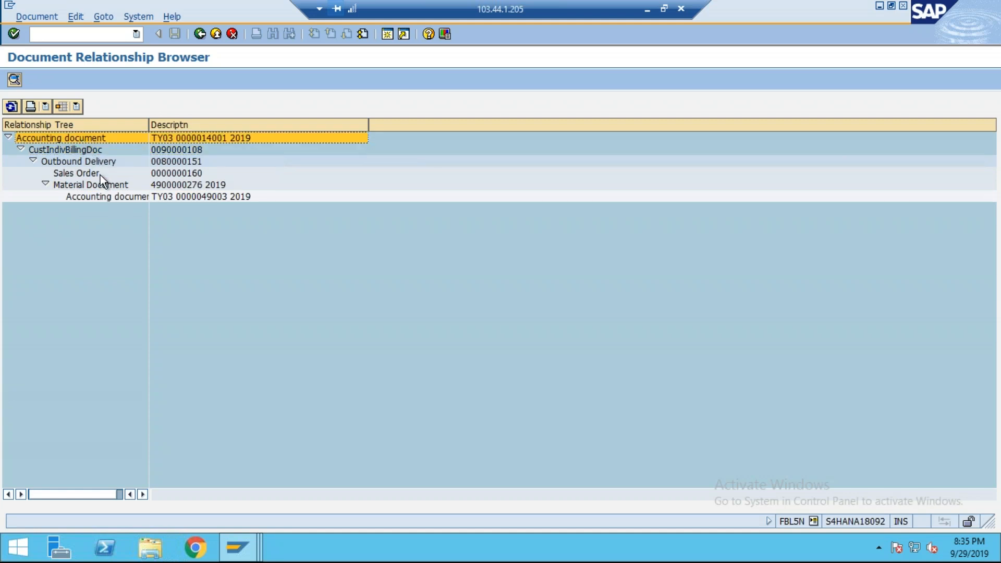
left_click(79, 151)
left_click(79, 175)
- Go back twice to the customer line item list, then minimise the SAP session
left_click(199, 37)
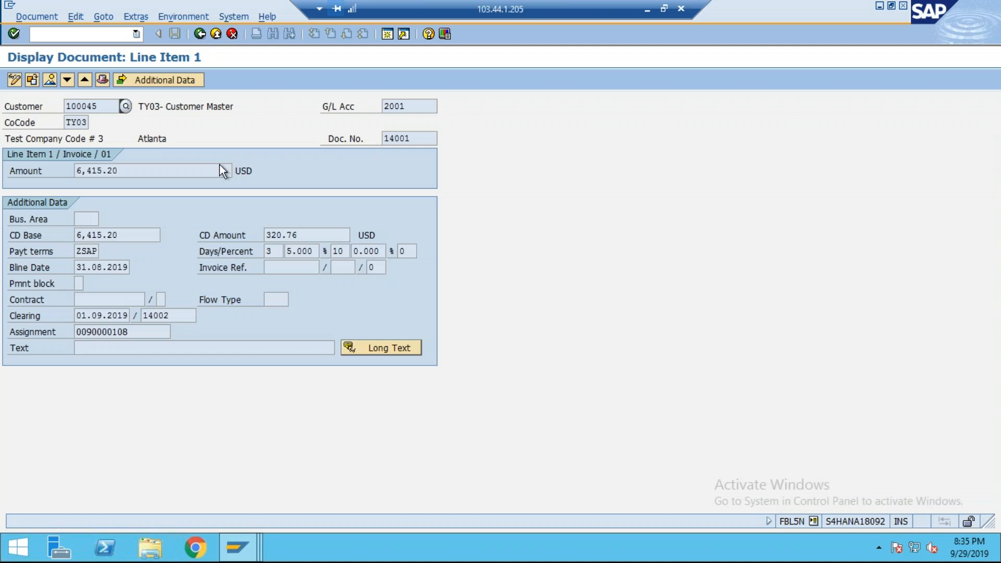
left_click(198, 36)
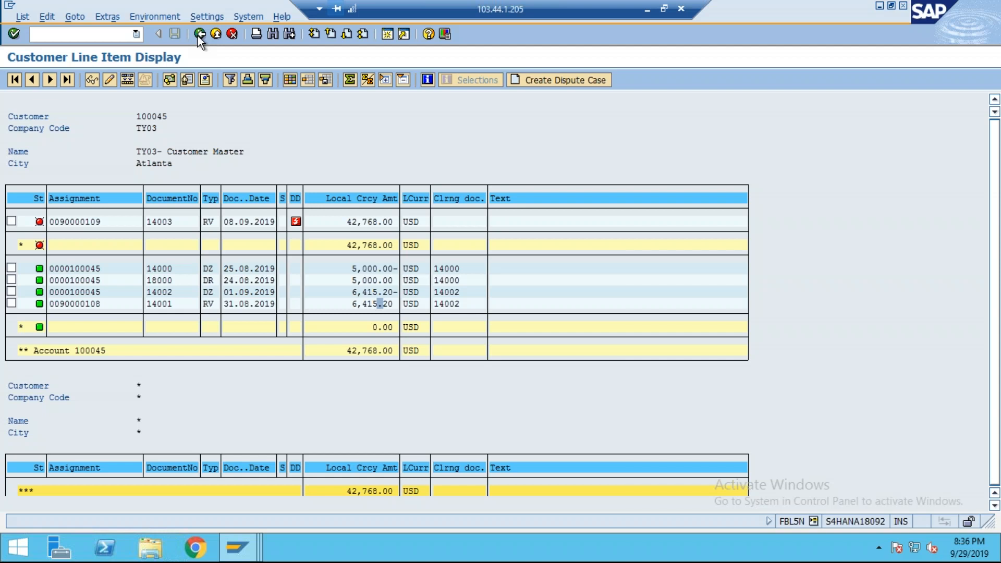
left_click(647, 9)
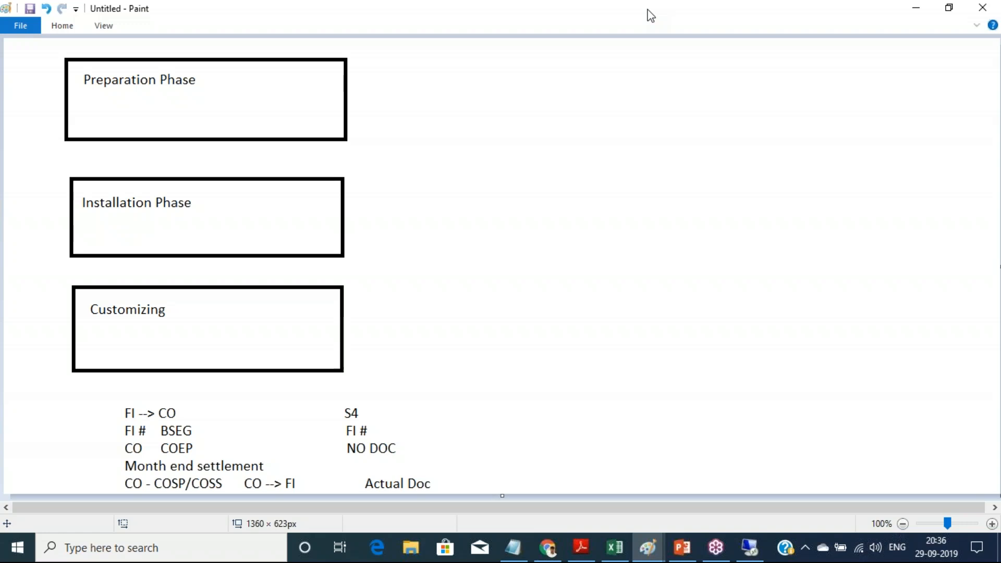
- Select the SAP HANA introduction topics C3:C11 and S/4HANA overview topics C12:C22 in the course calendar
left_click(616, 548)
left_click(732, 336)
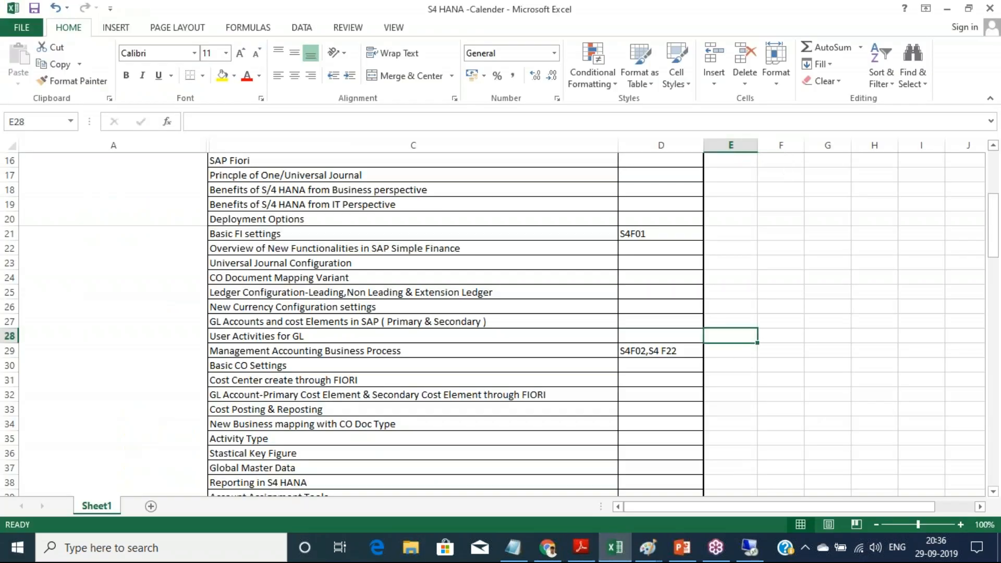
scroll(733, 337, "up", 5)
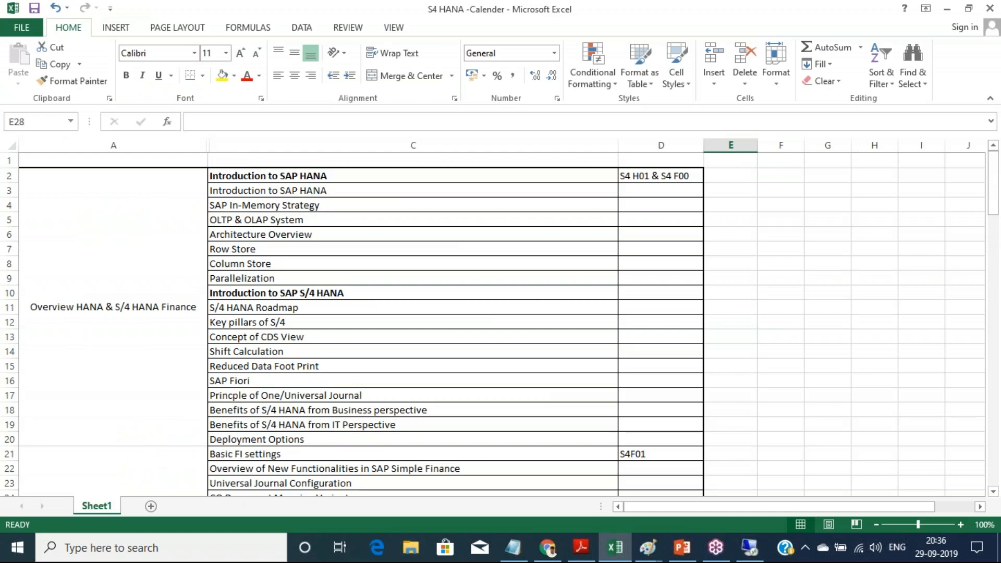
left_click_drag(274, 189, 390, 309)
scroll(390, 308, "down", 3)
left_click_drag(288, 194, 299, 335)
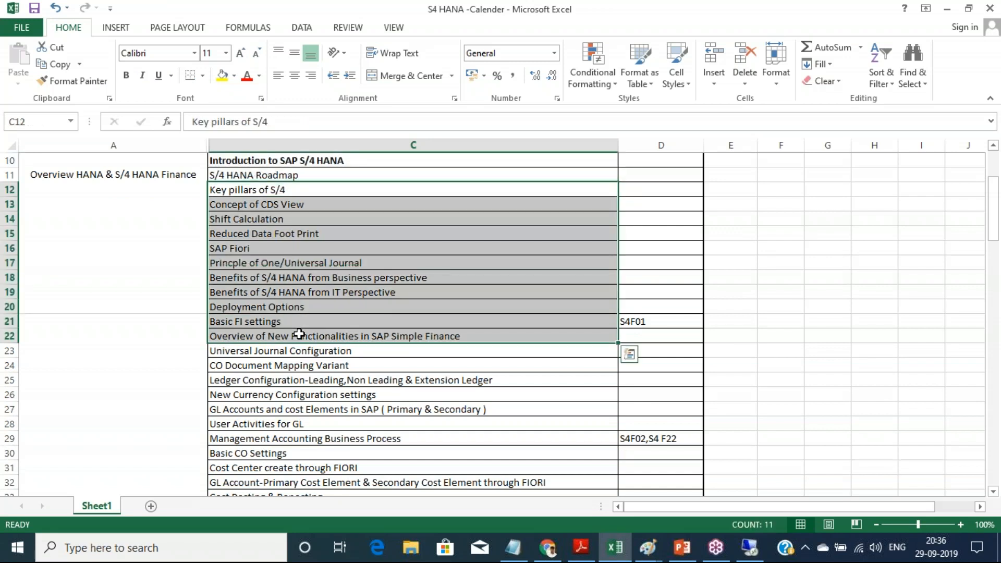
scroll(298, 334, "down", 2)
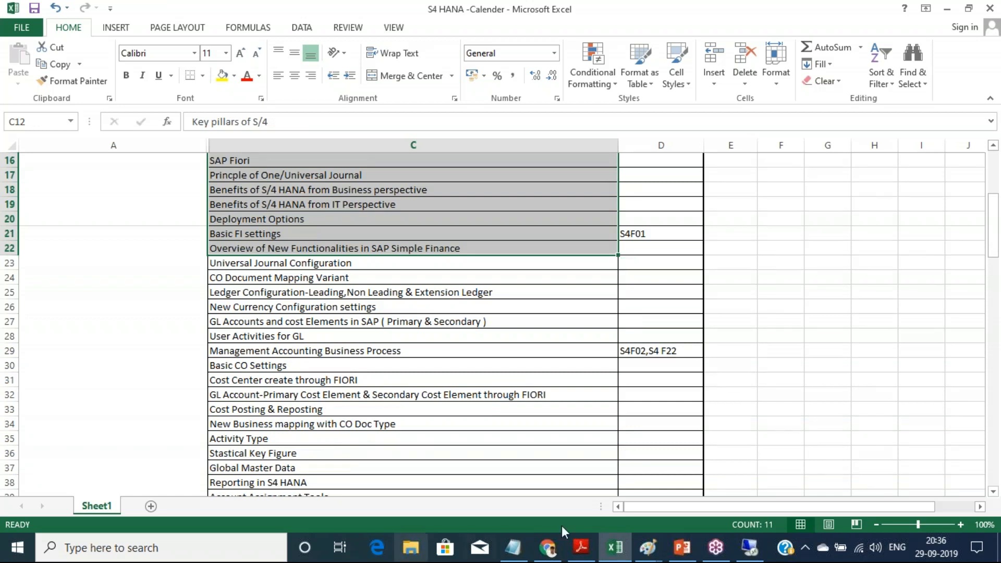
- Open the customizing implementation guide in SAP with /NSPRO
left_click(761, 555)
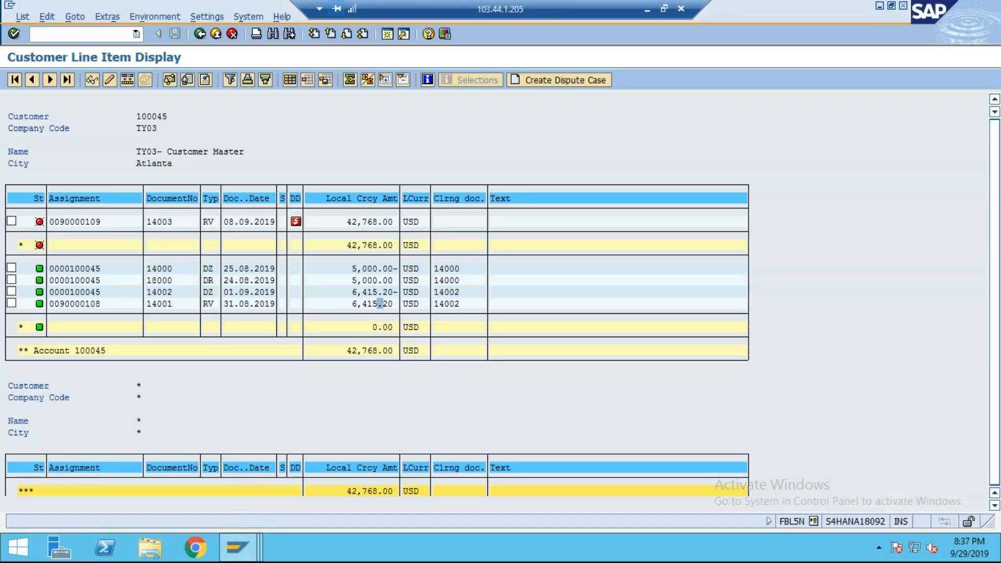
type("/NSPRO")
key("Return")
left_click(79, 81)
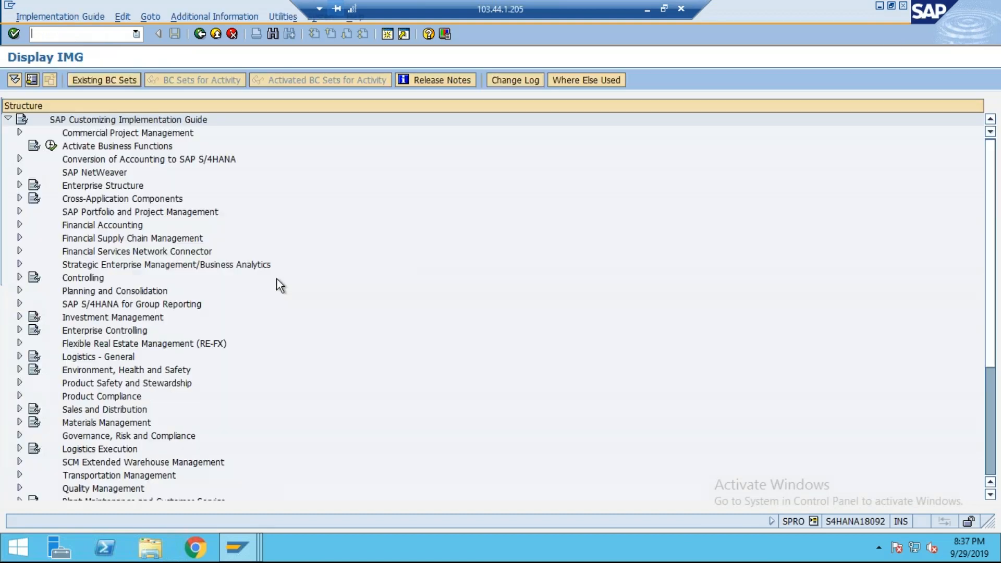
- Minimise the SAP session and bring the Paint phase diagram forward
left_click(648, 8)
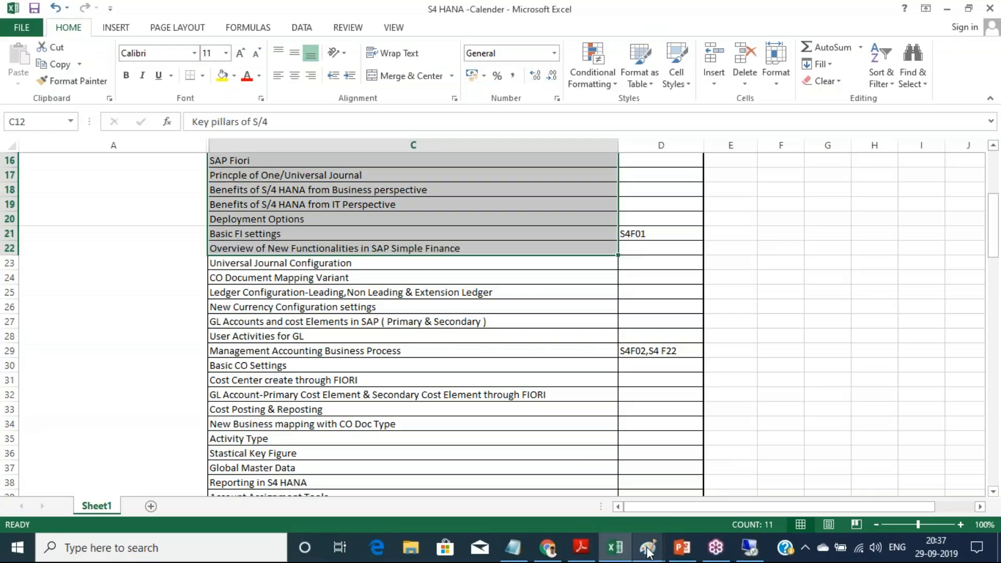
mouse_move(647, 548)
left_click(642, 485)
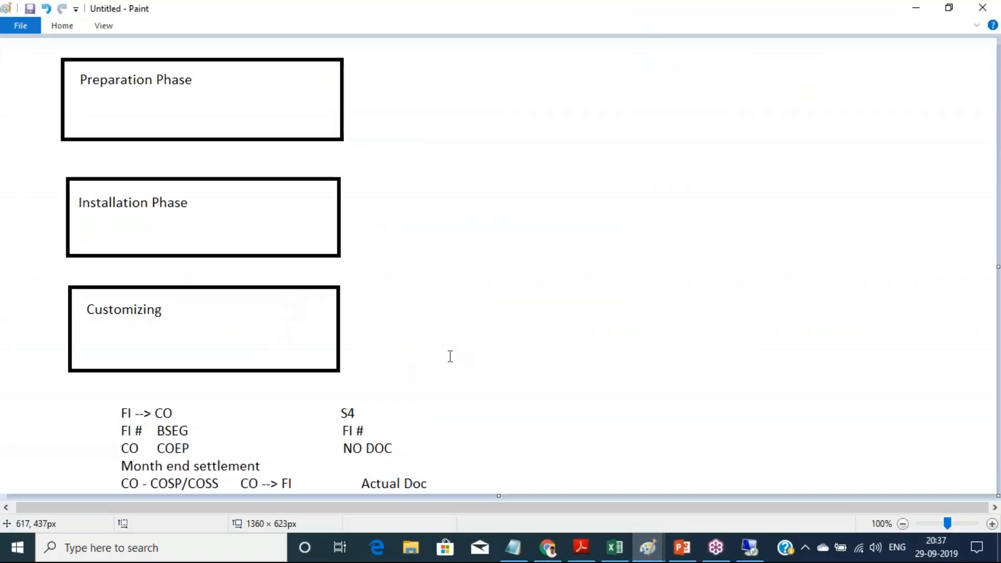
- Delete the FI/CO notes at the bottom of the diagram
left_click(62, 27)
left_click(96, 55)
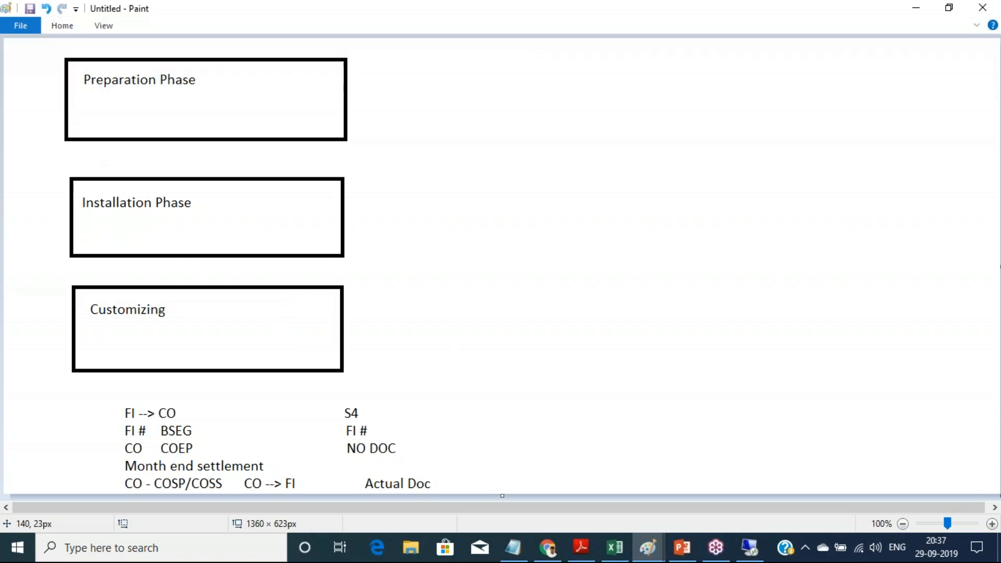
left_click_drag(98, 388, 556, 503)
key("Delete")
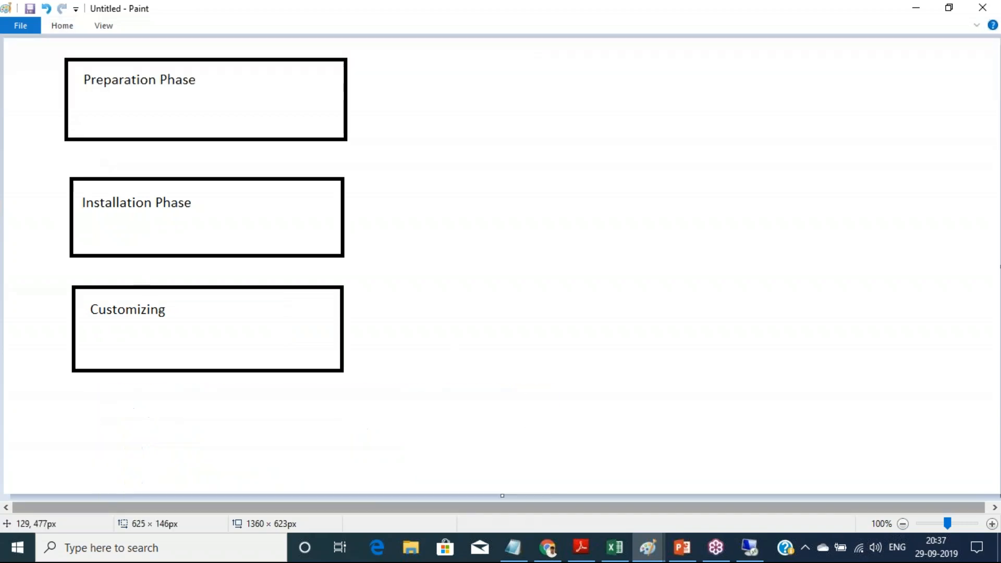
- Draw a rounded rectangle below the Customizing box
left_click(74, 27)
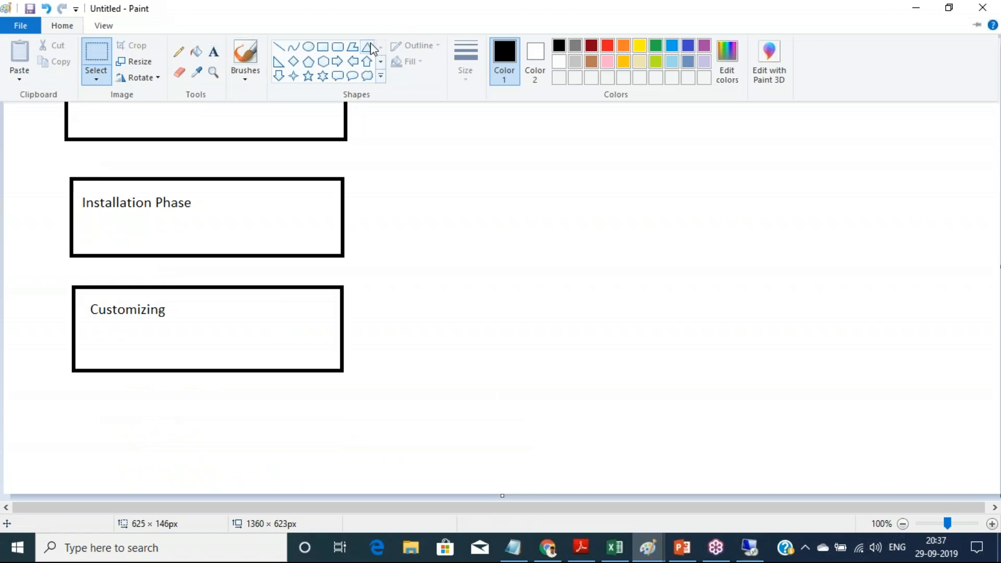
left_click(210, 374)
left_click_drag(76, 397, 348, 475)
- Label the new rounded box 'Migration'
left_click(61, 26)
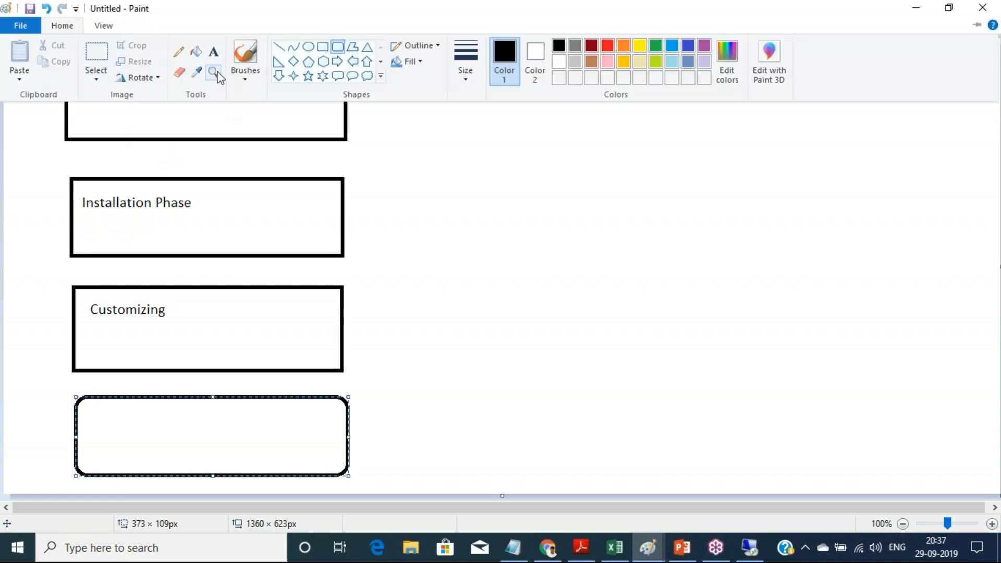
left_click(214, 52)
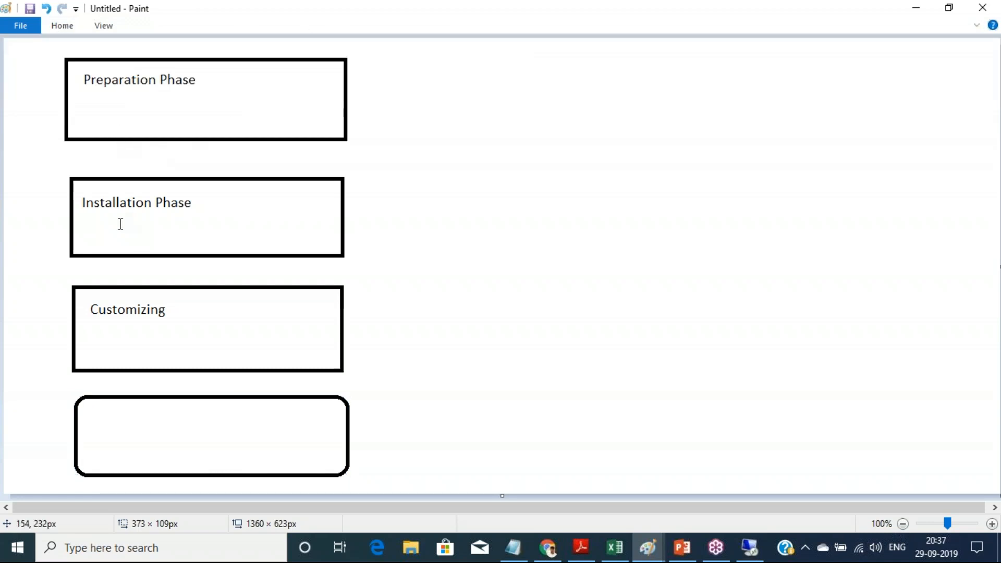
left_click_drag(105, 409, 314, 456)
type("mI")
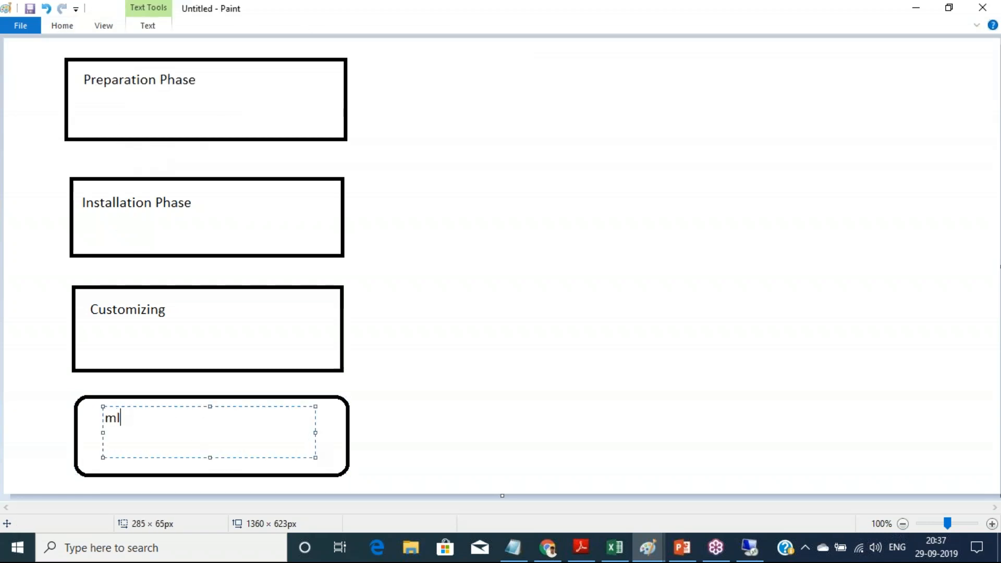
type("GRATION")
key("BackSpace")
key("BackSpace")
key("BackSpace")
key("BackSpace")
key("BackSpace")
key("BackSpace")
key("BackSpace")
key("BackSpace")
key("BackSpace")
key("BackSpace")
type("Migration")
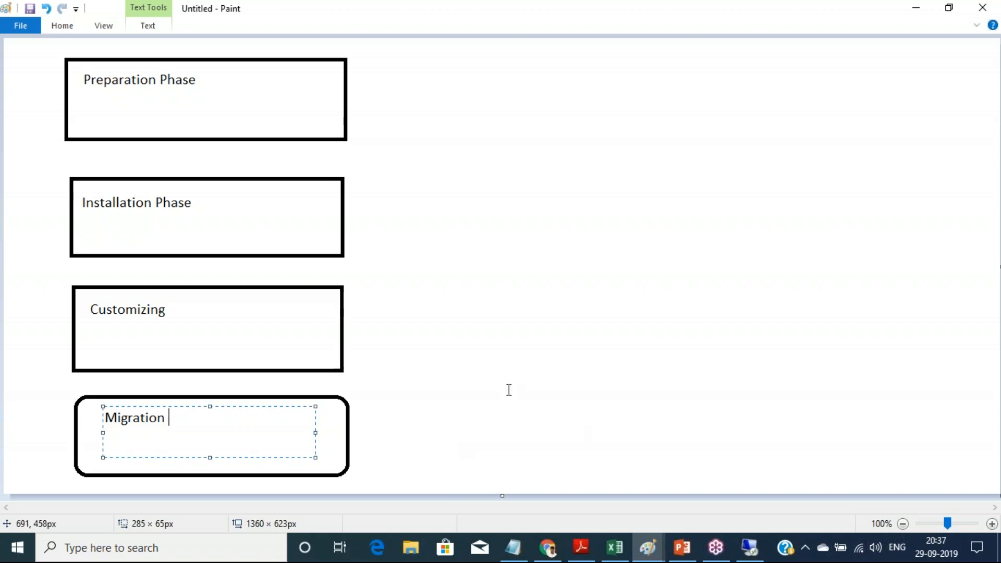
left_click(521, 376)
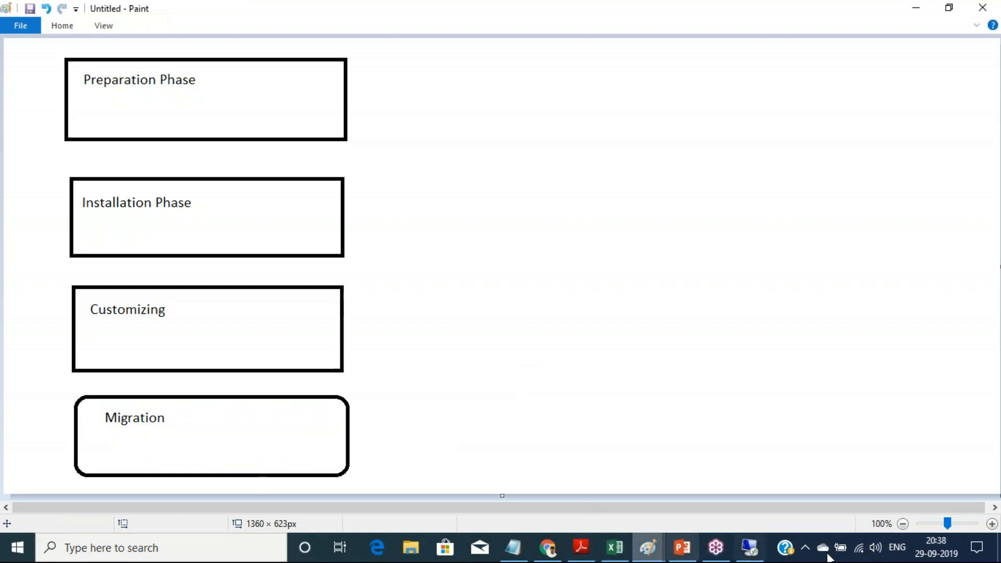
- Back in SAP, expand Conversion of Accounting to SAP S/4HANA and open its Data Migration activities
left_click(759, 549)
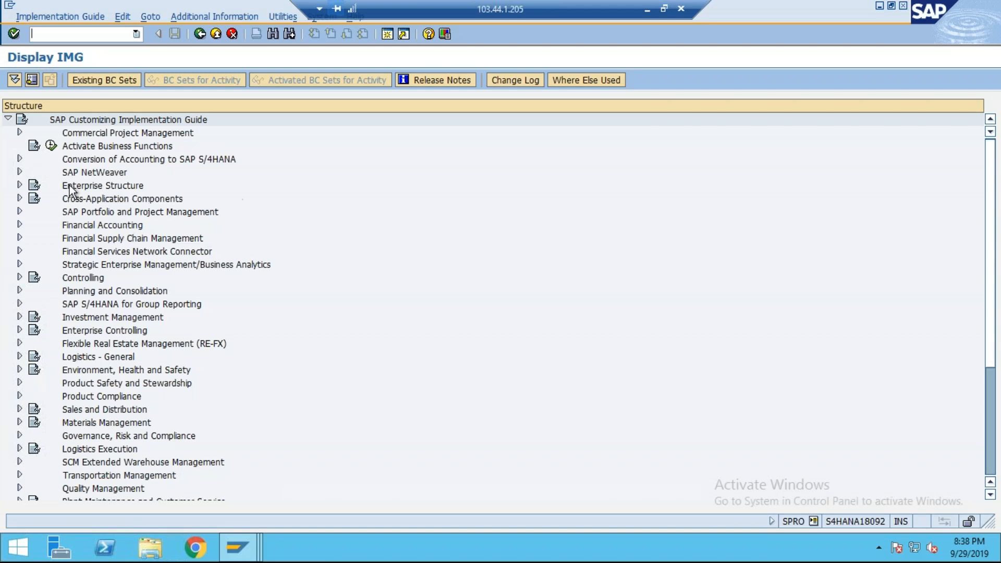
left_click(19, 158)
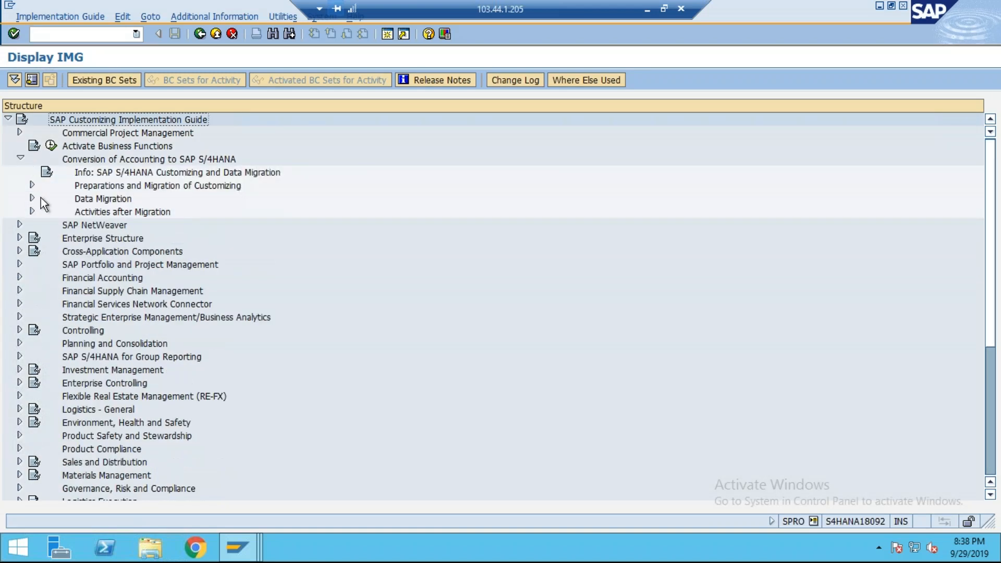
left_click(33, 199)
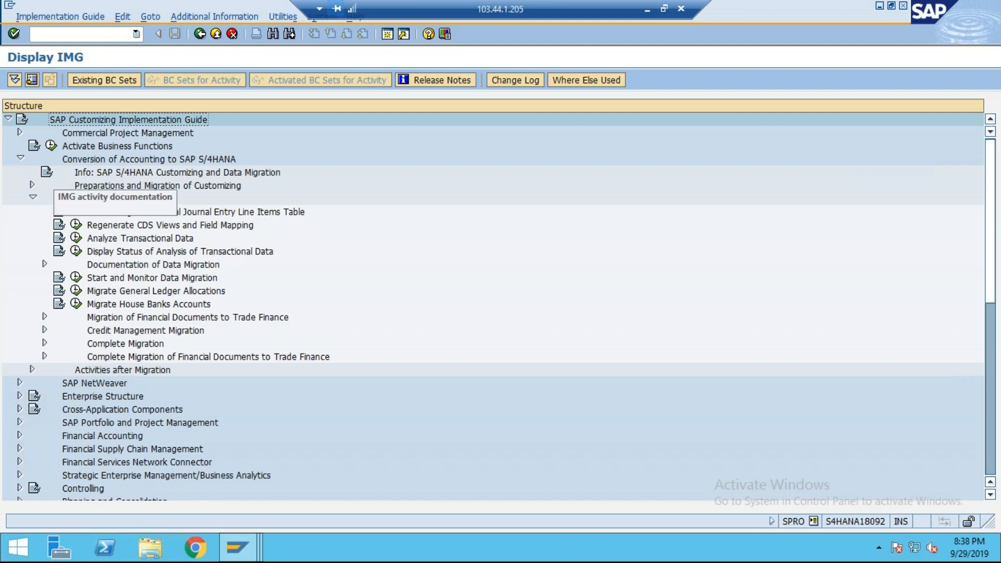
left_click(29, 199)
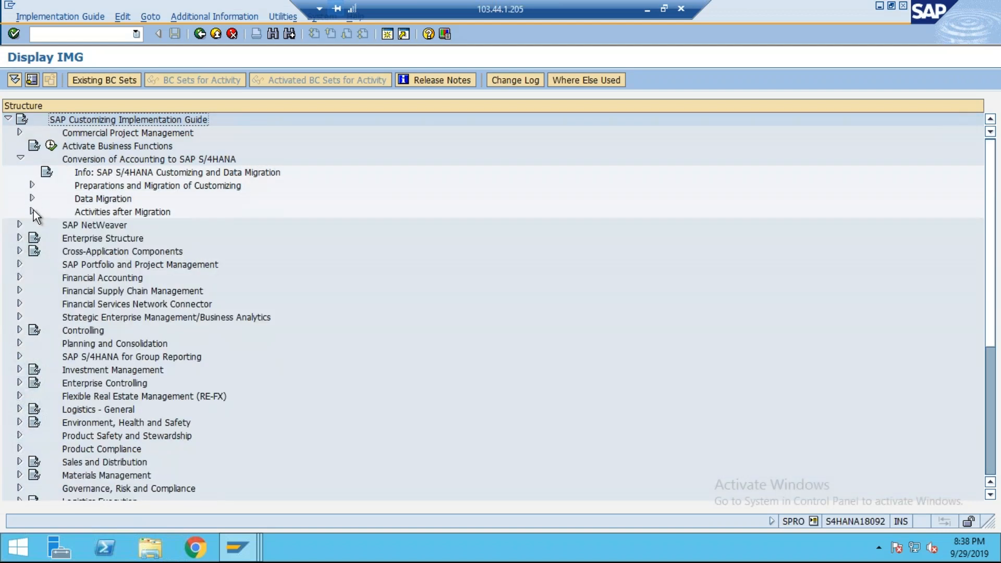
left_click(33, 211)
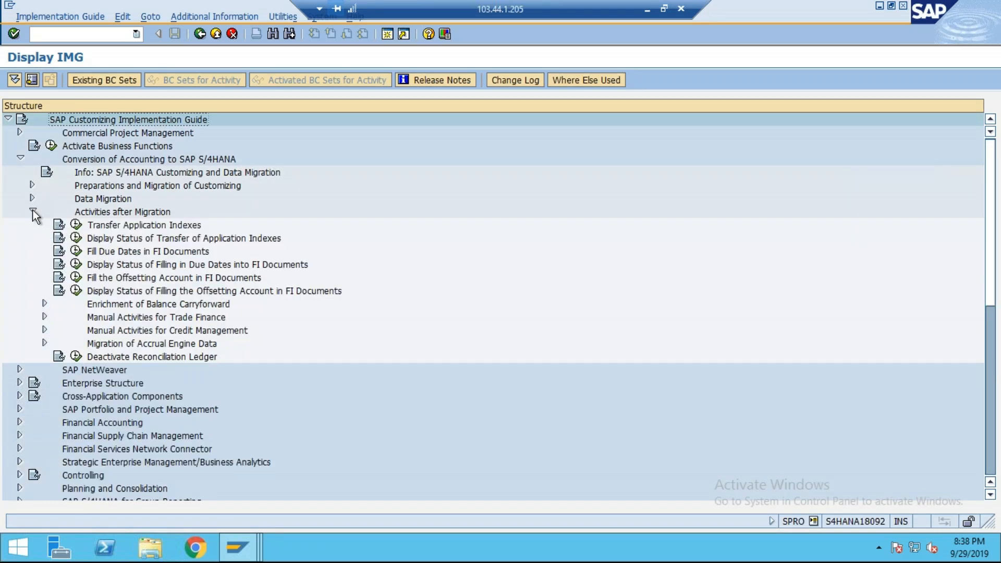
left_click(32, 211)
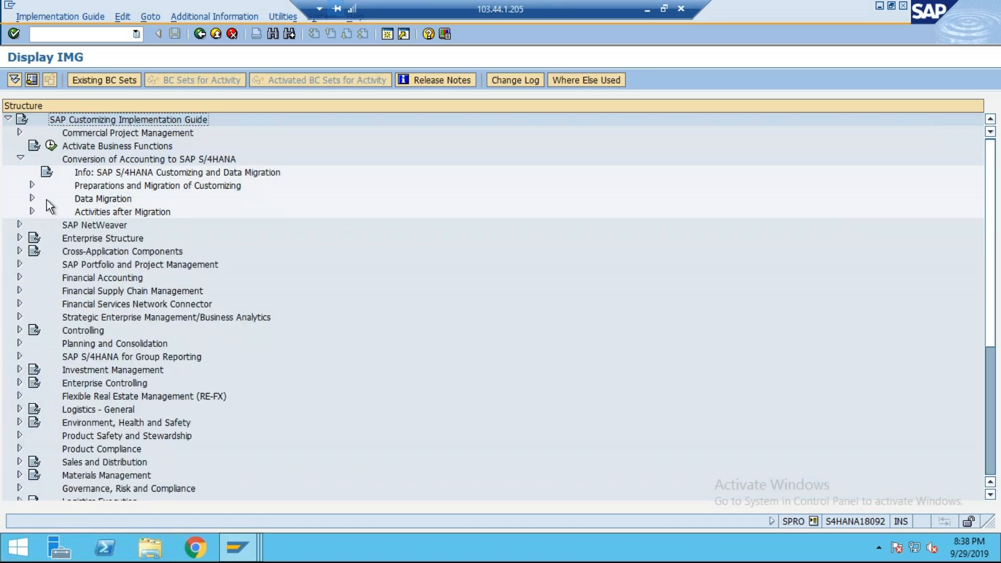
left_click(32, 198)
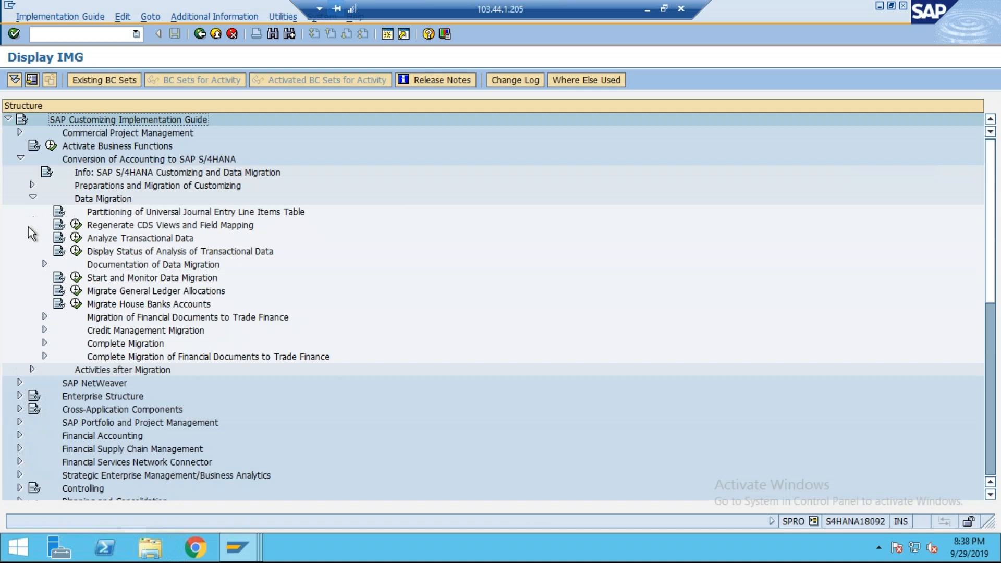
left_click(33, 198)
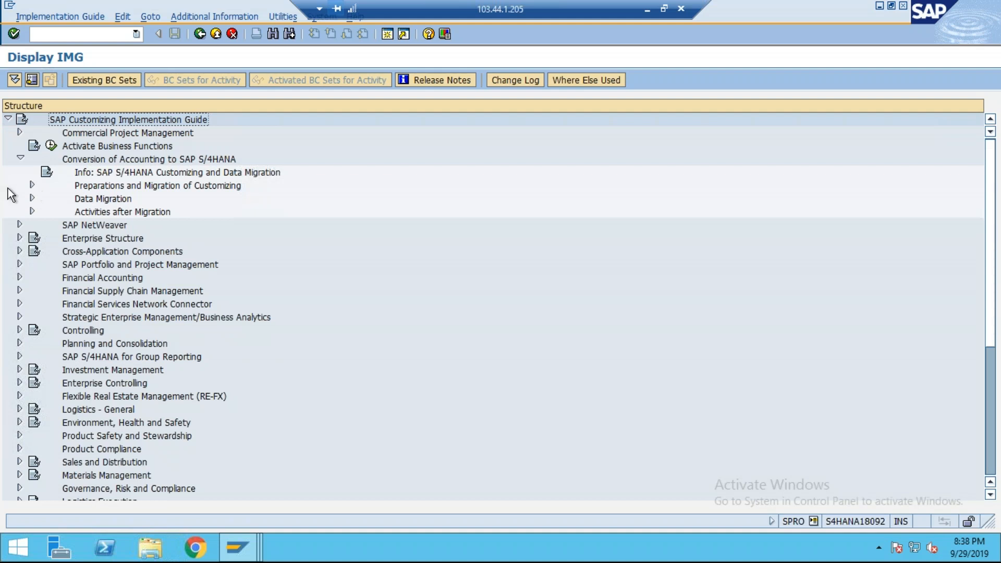
left_click(31, 198)
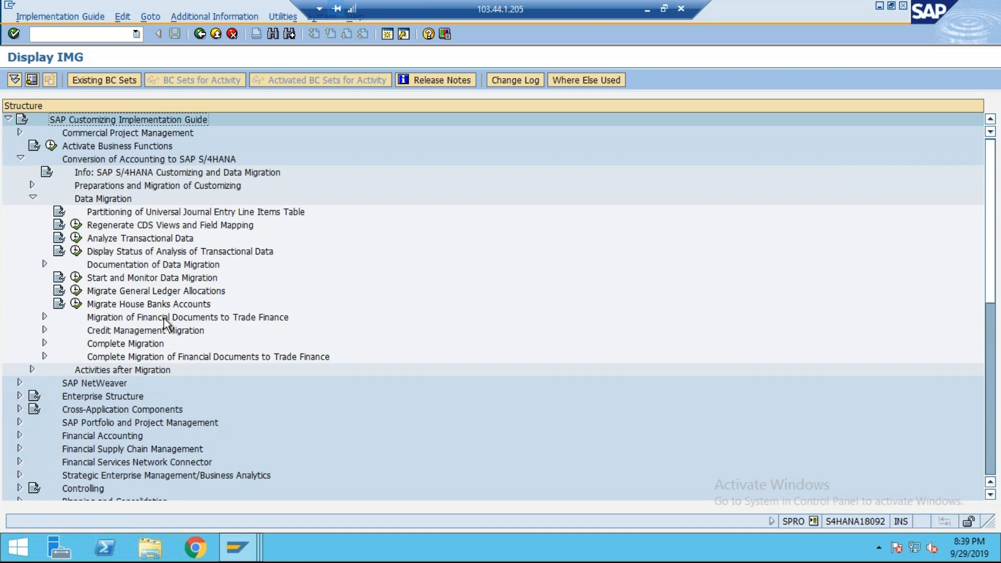
- Browse Activities after Migration with Data Migration collapsed, then minimize the remote SAP session
left_click(32, 369)
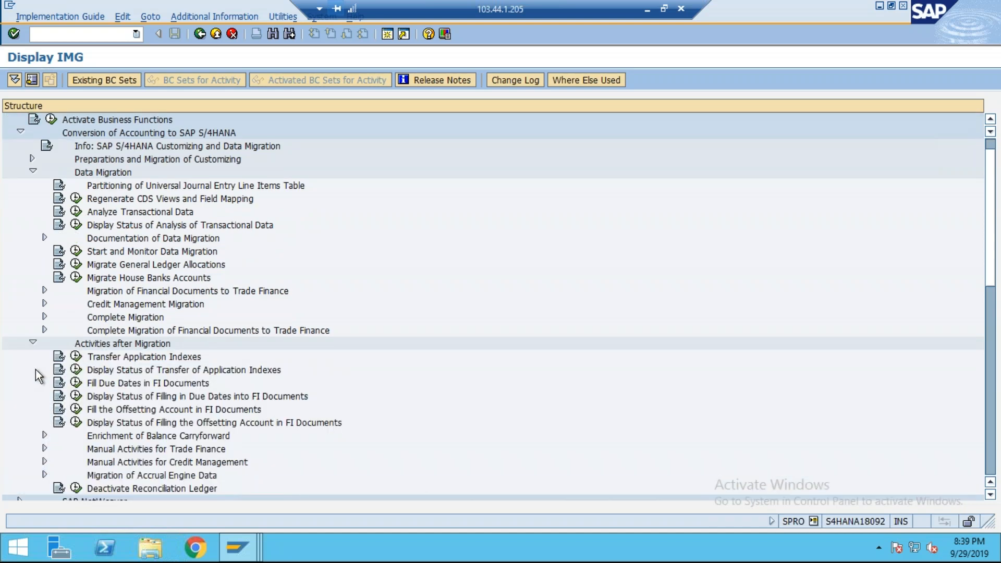
left_click(32, 343)
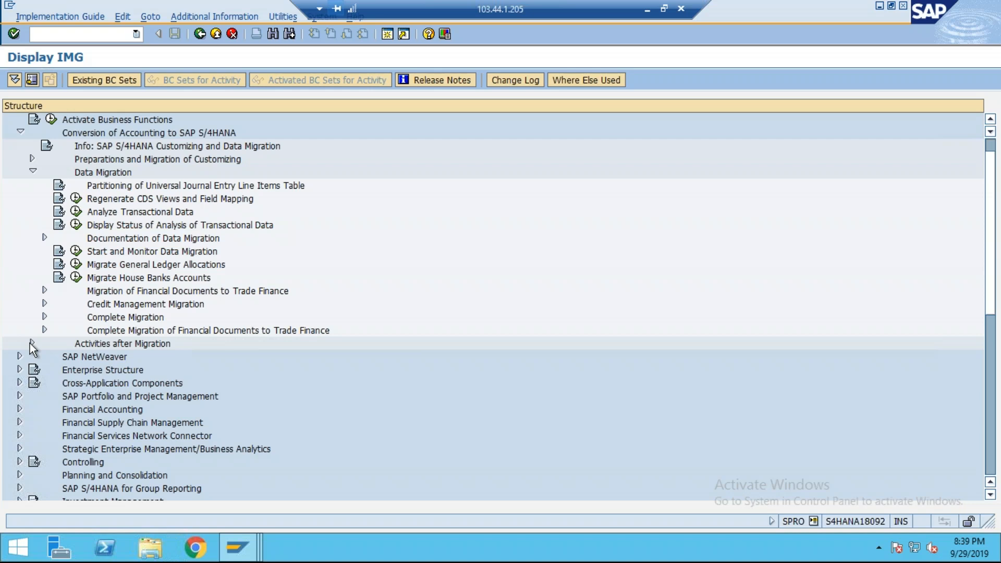
left_click(32, 171)
left_click(32, 185)
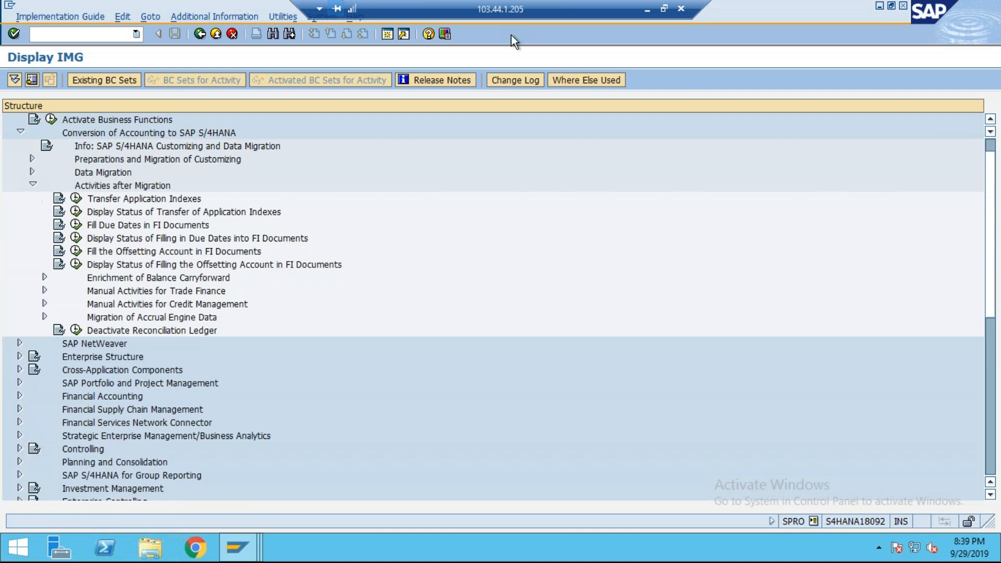
left_click(648, 9)
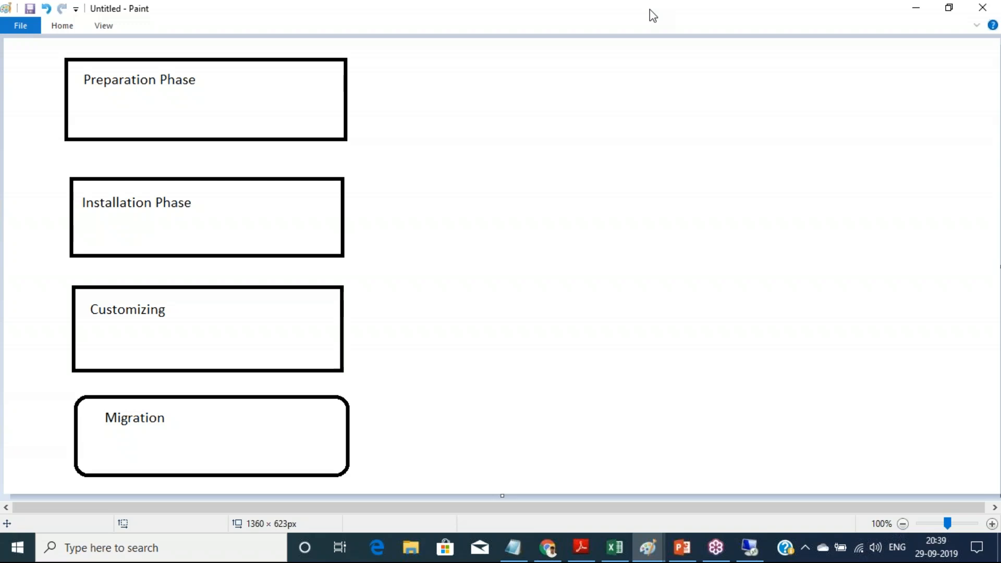
- Add a three-line note: 'fscm Credit Management', 'collection', 'Dispute Management' beside the phase boxes
left_click_drag(449, 219, 782, 301)
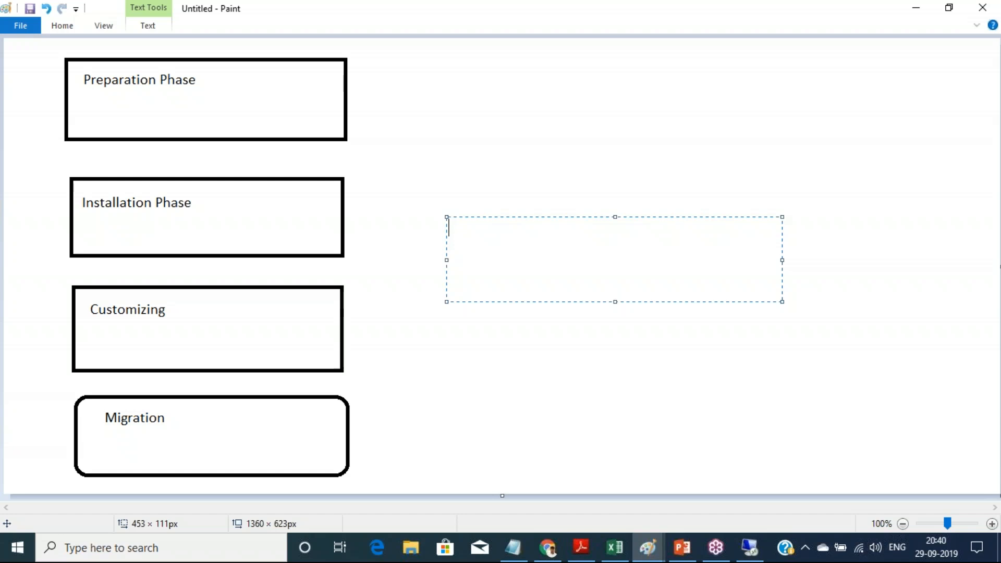
type("fscm cREDIT")
key("BackSpace")
key("BackSpace")
key("BackSpace")
key("BackSpace")
key("BackSpace")
key("BackSpace")
type("Credit Management")
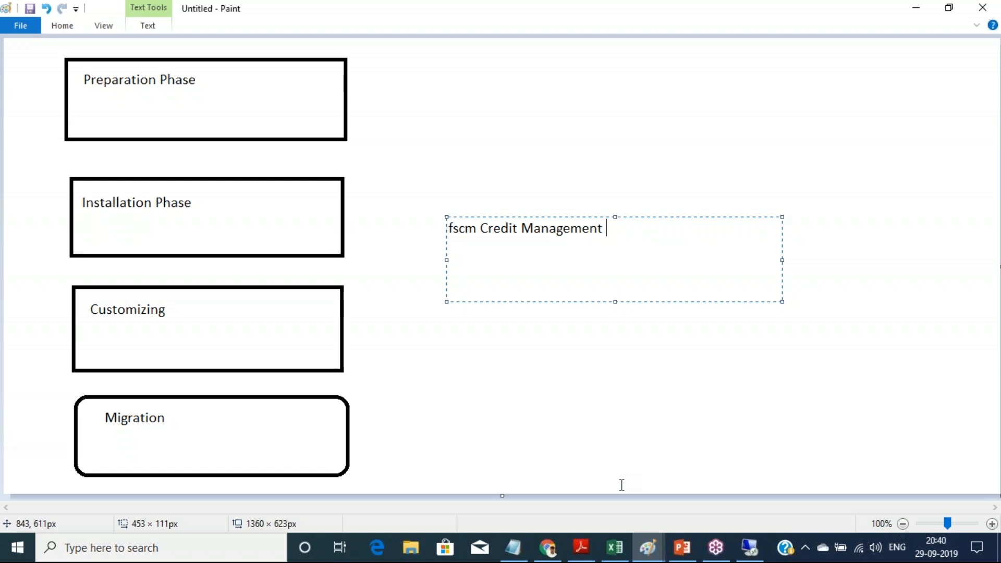
key("Return")
type("collection")
key("Return")
type("Dispute")
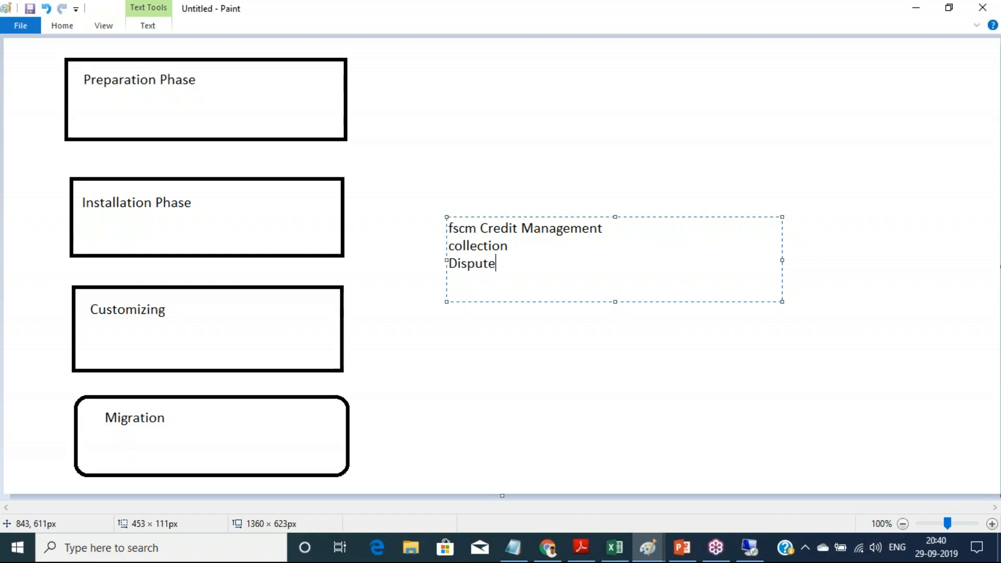
type(" Management")
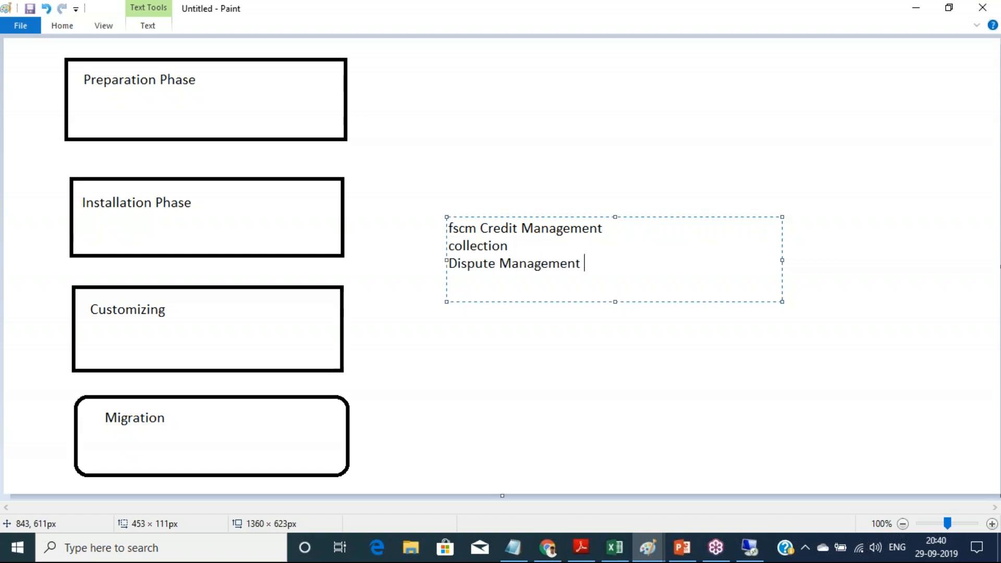
left_click(993, 53)
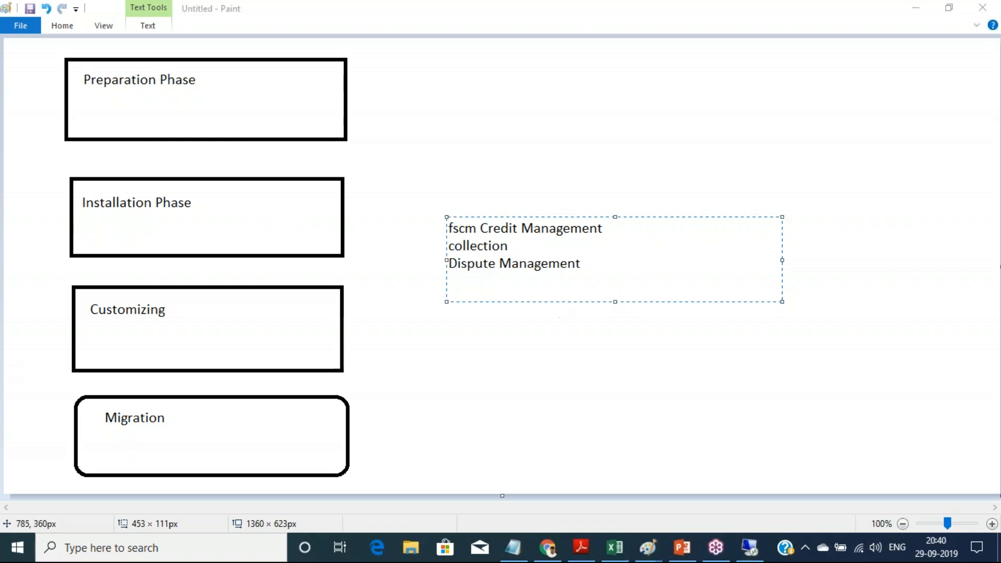